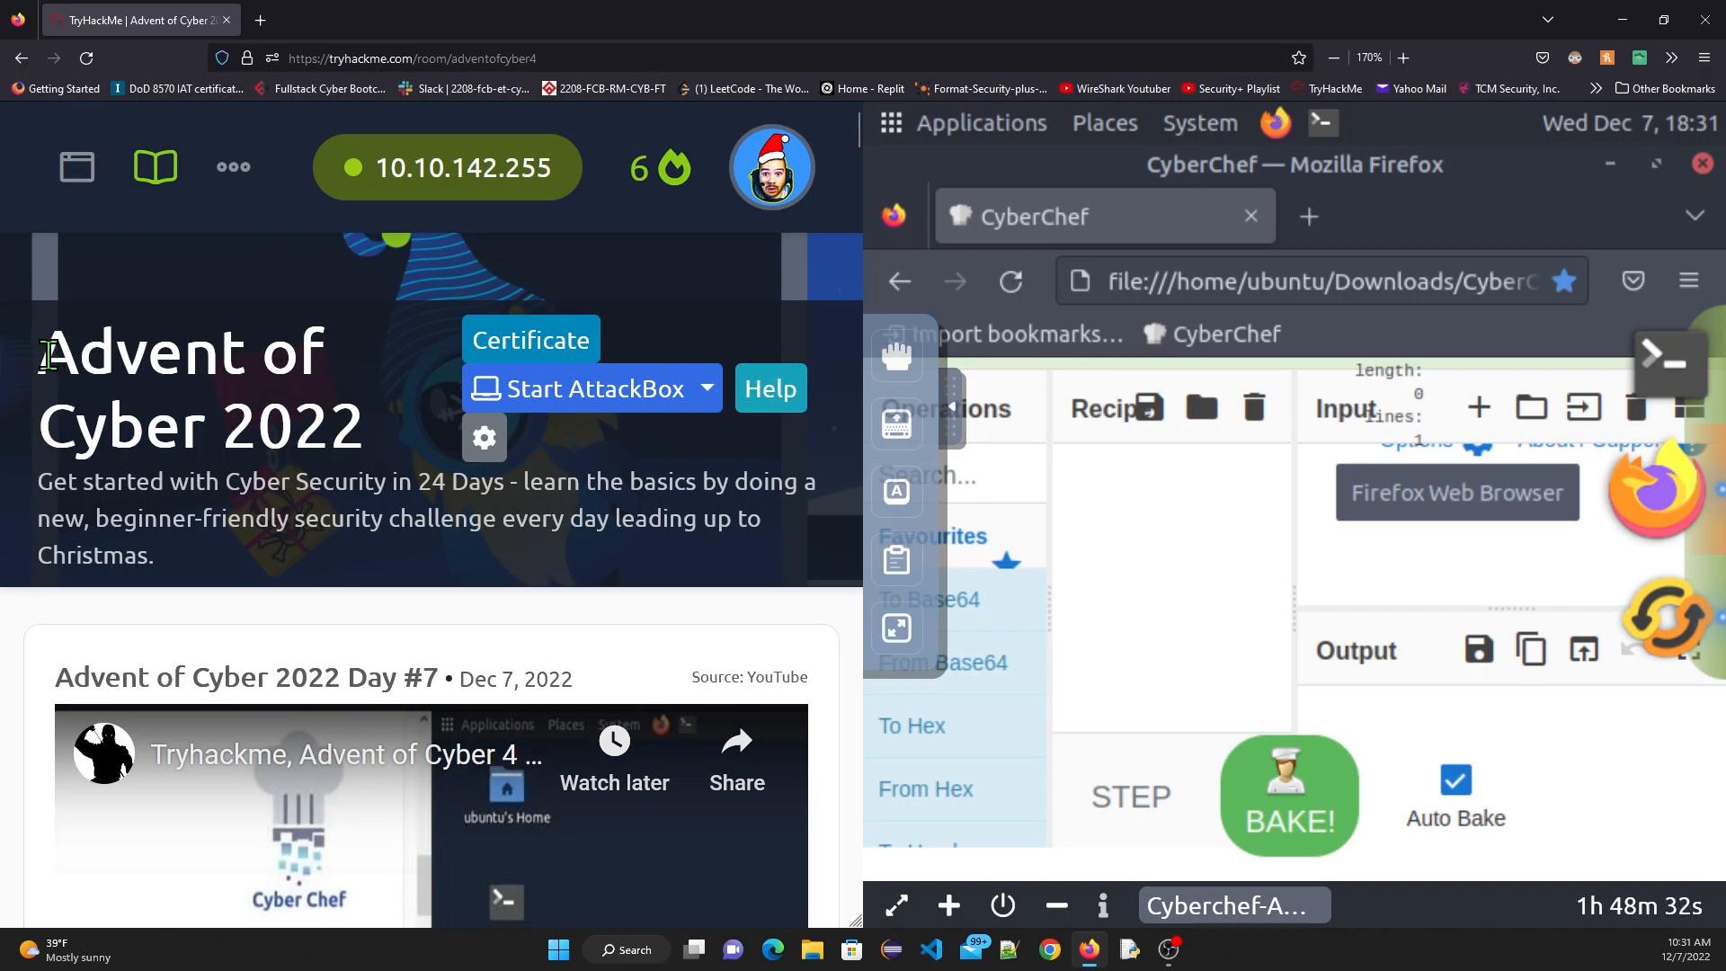
Step: Review the Advent of Cyber 2022 Day 7 CyberChef story, noting the suspicious document Division_of_labour-Load_share_plan.doc
drag(49, 354, 356, 435)
click(292, 415)
drag(439, 676, 352, 678)
click(431, 638)
scroll(432, 643, down, 5)
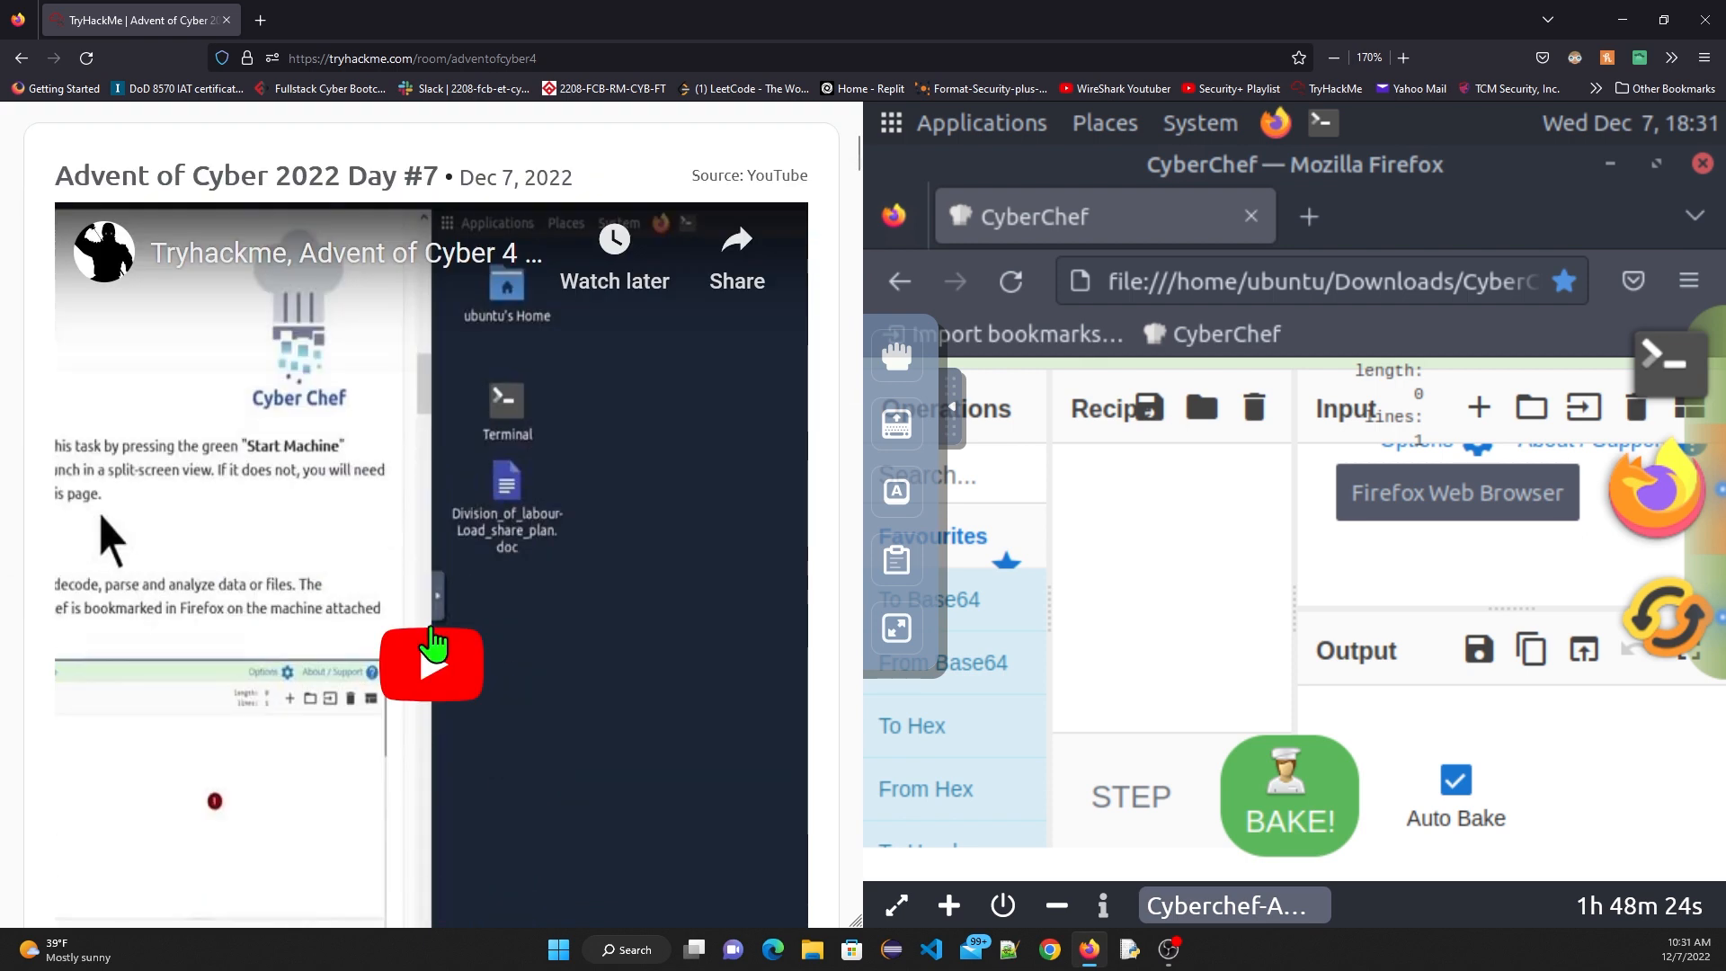
scroll(432, 643, down, 20)
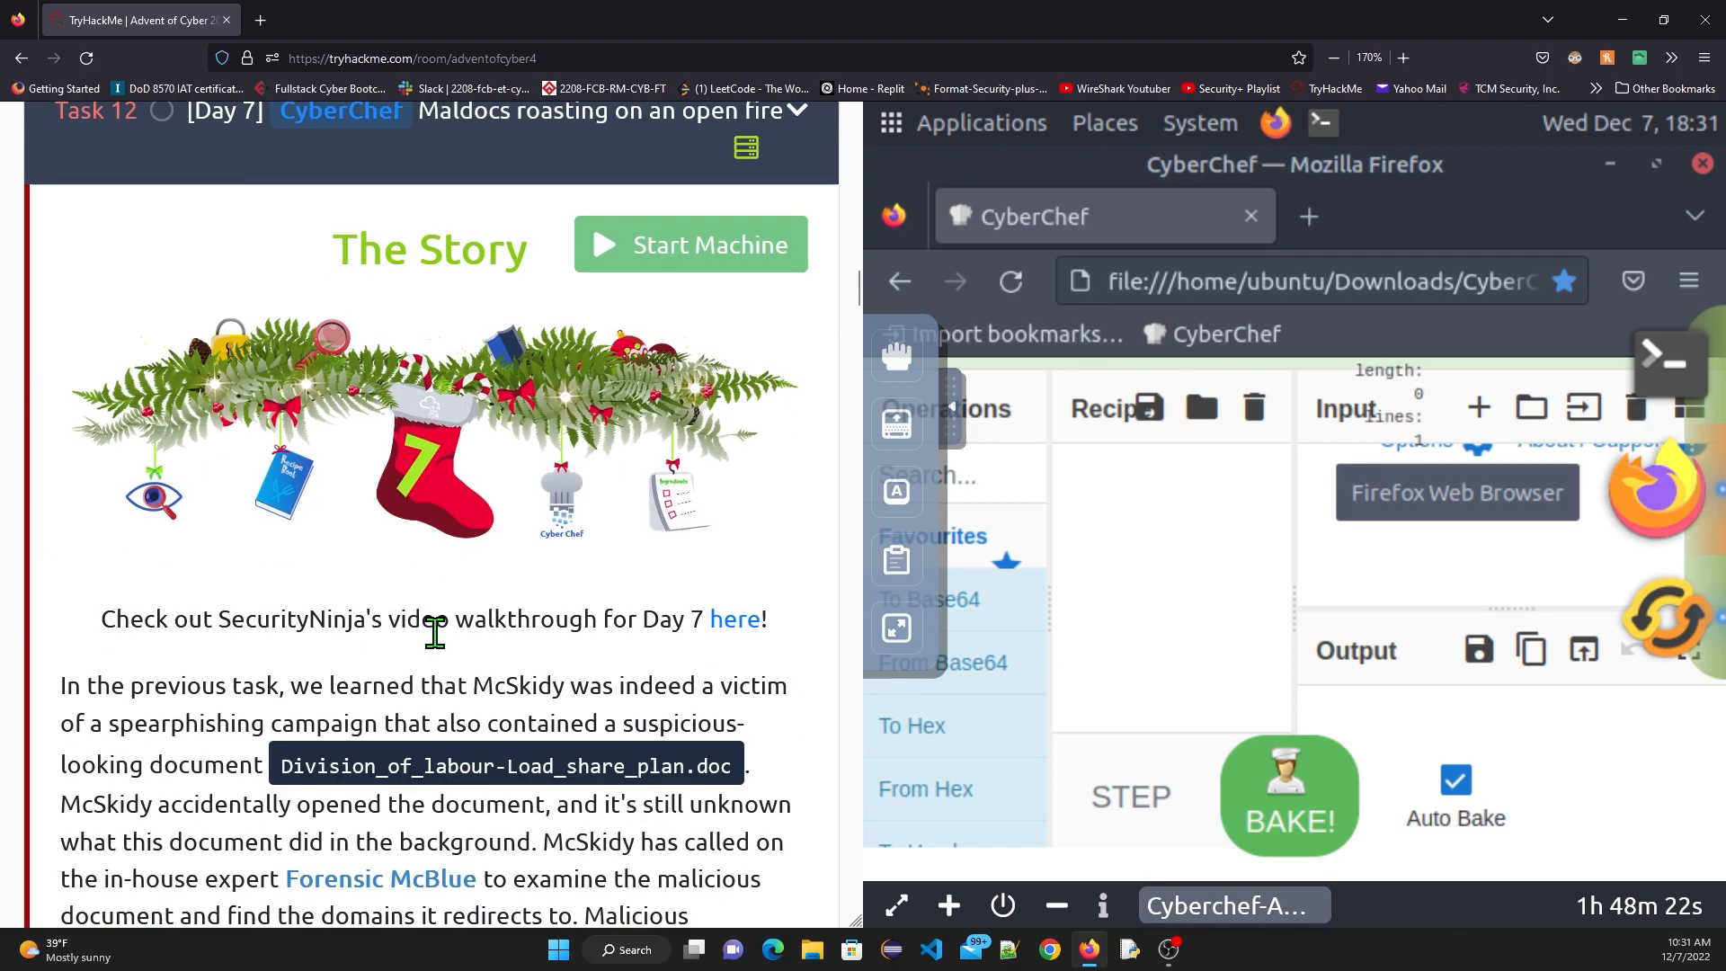
scroll(439, 640, down, 6)
scroll(423, 654, up, 3)
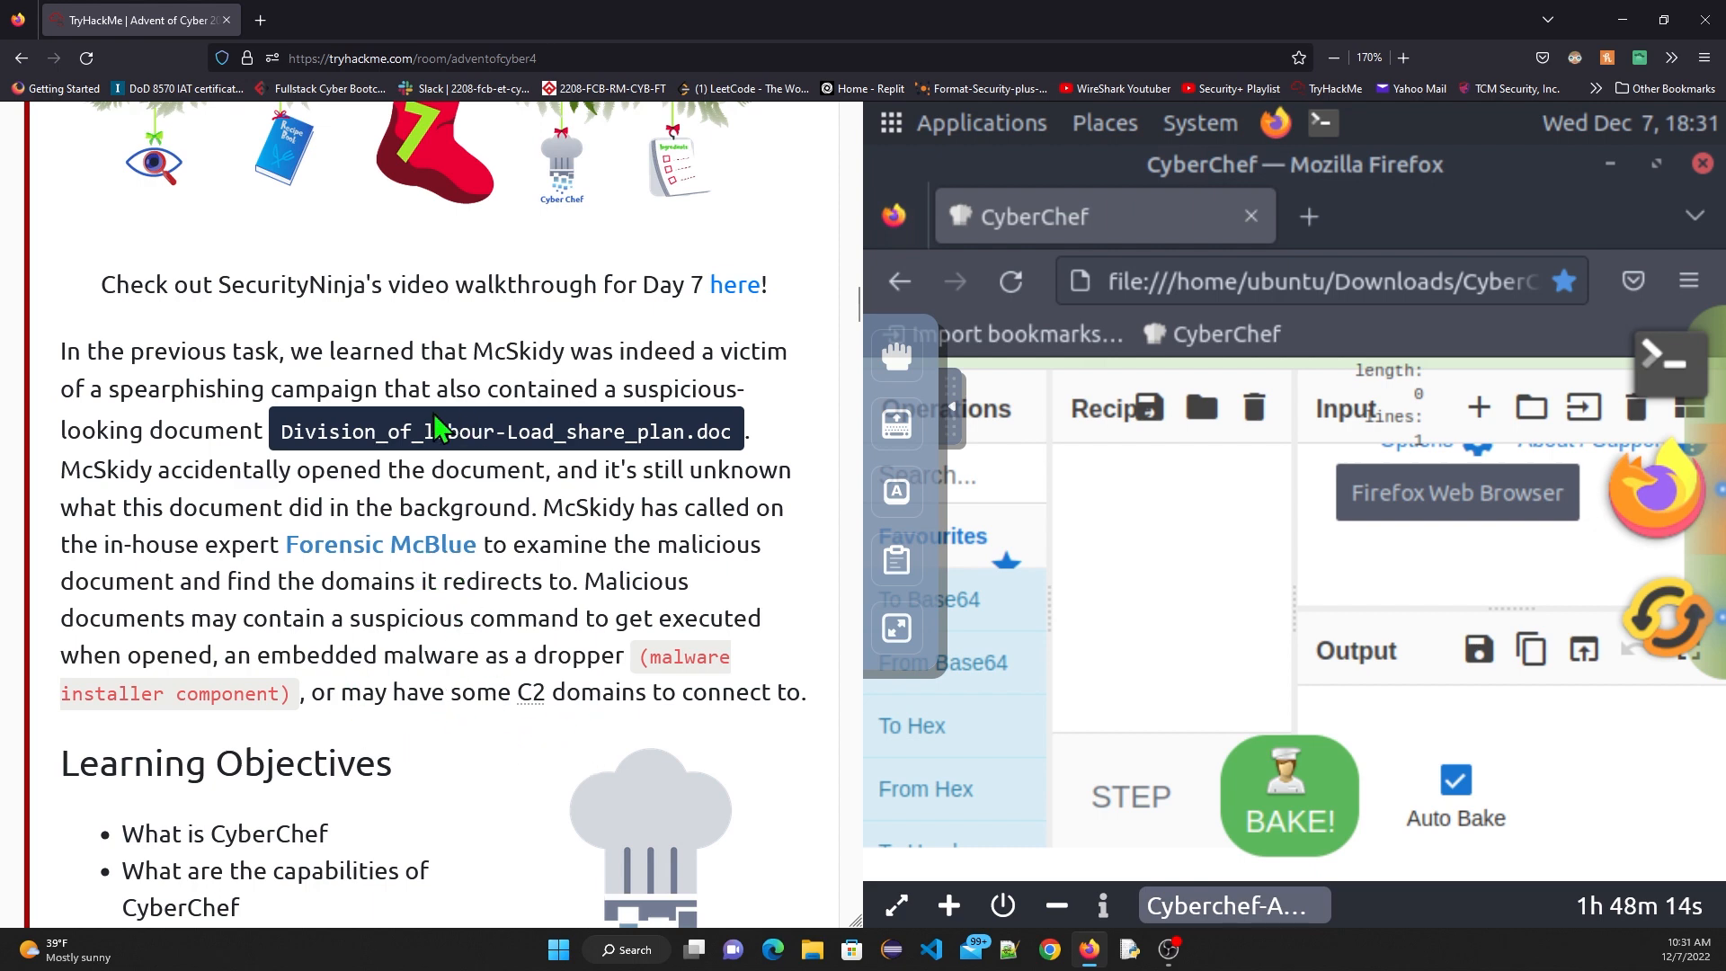
drag(283, 431, 730, 448)
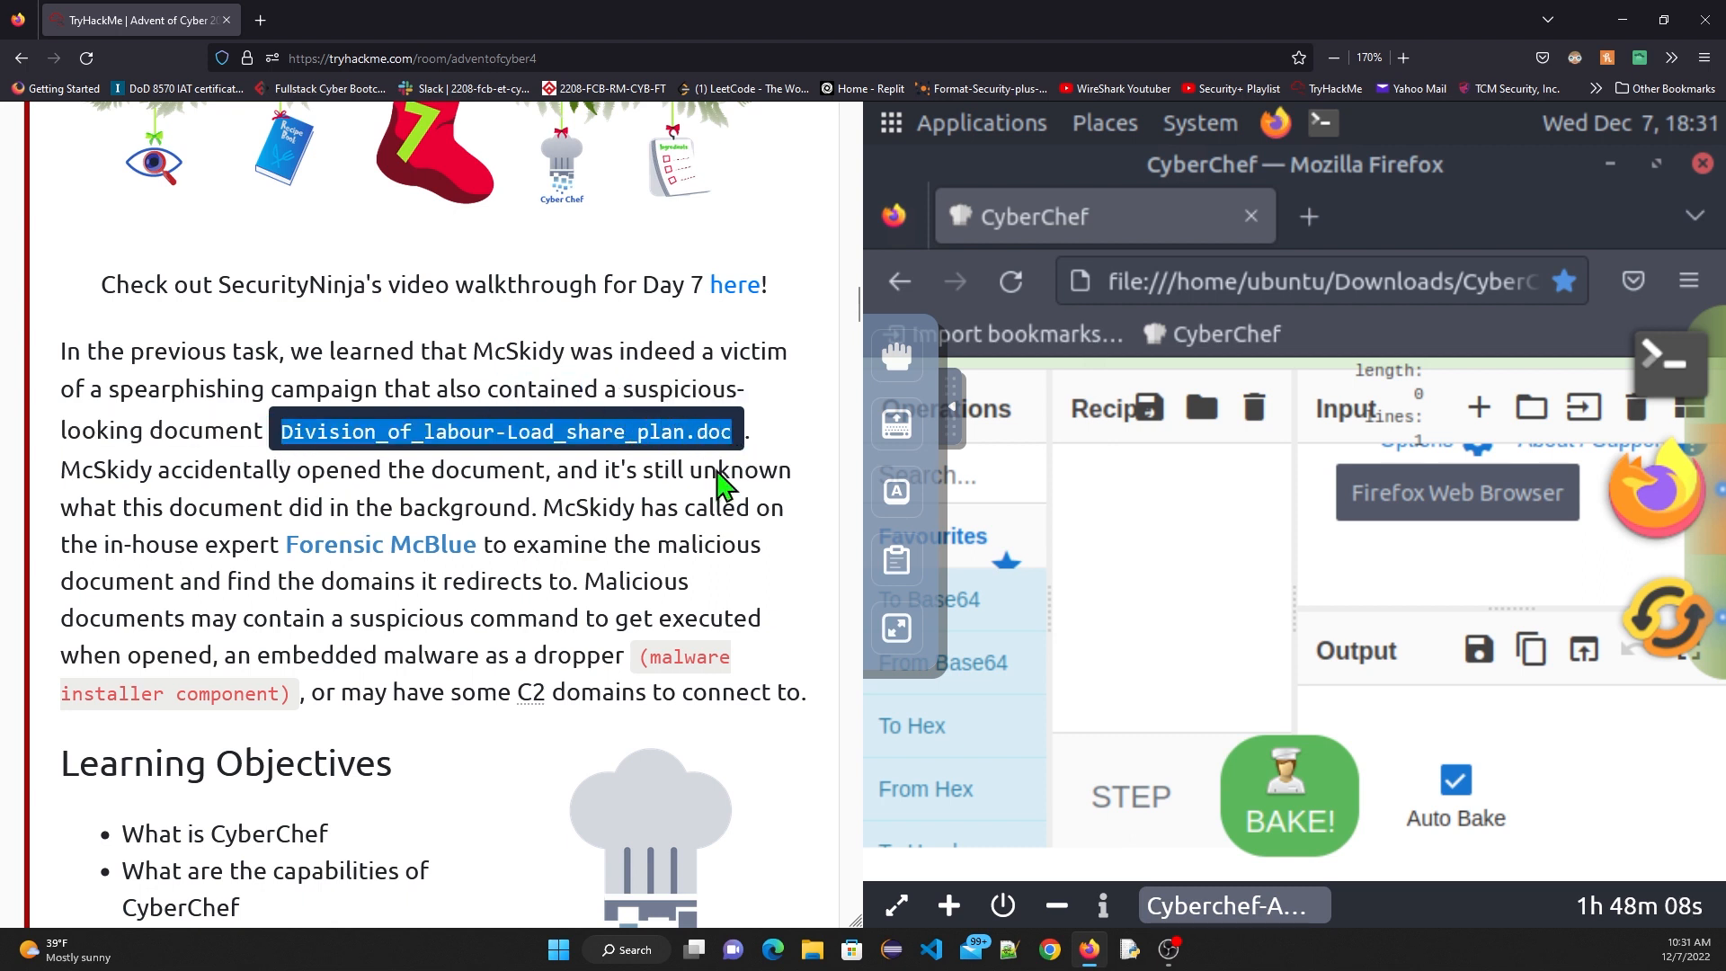
click(675, 594)
Step: Read through the Day 7 learning objectives, lab deployment, CyberChef overview and malicious document analysis steps down to the questions
scroll(675, 593, down, 8)
scroll(501, 674, up, 4)
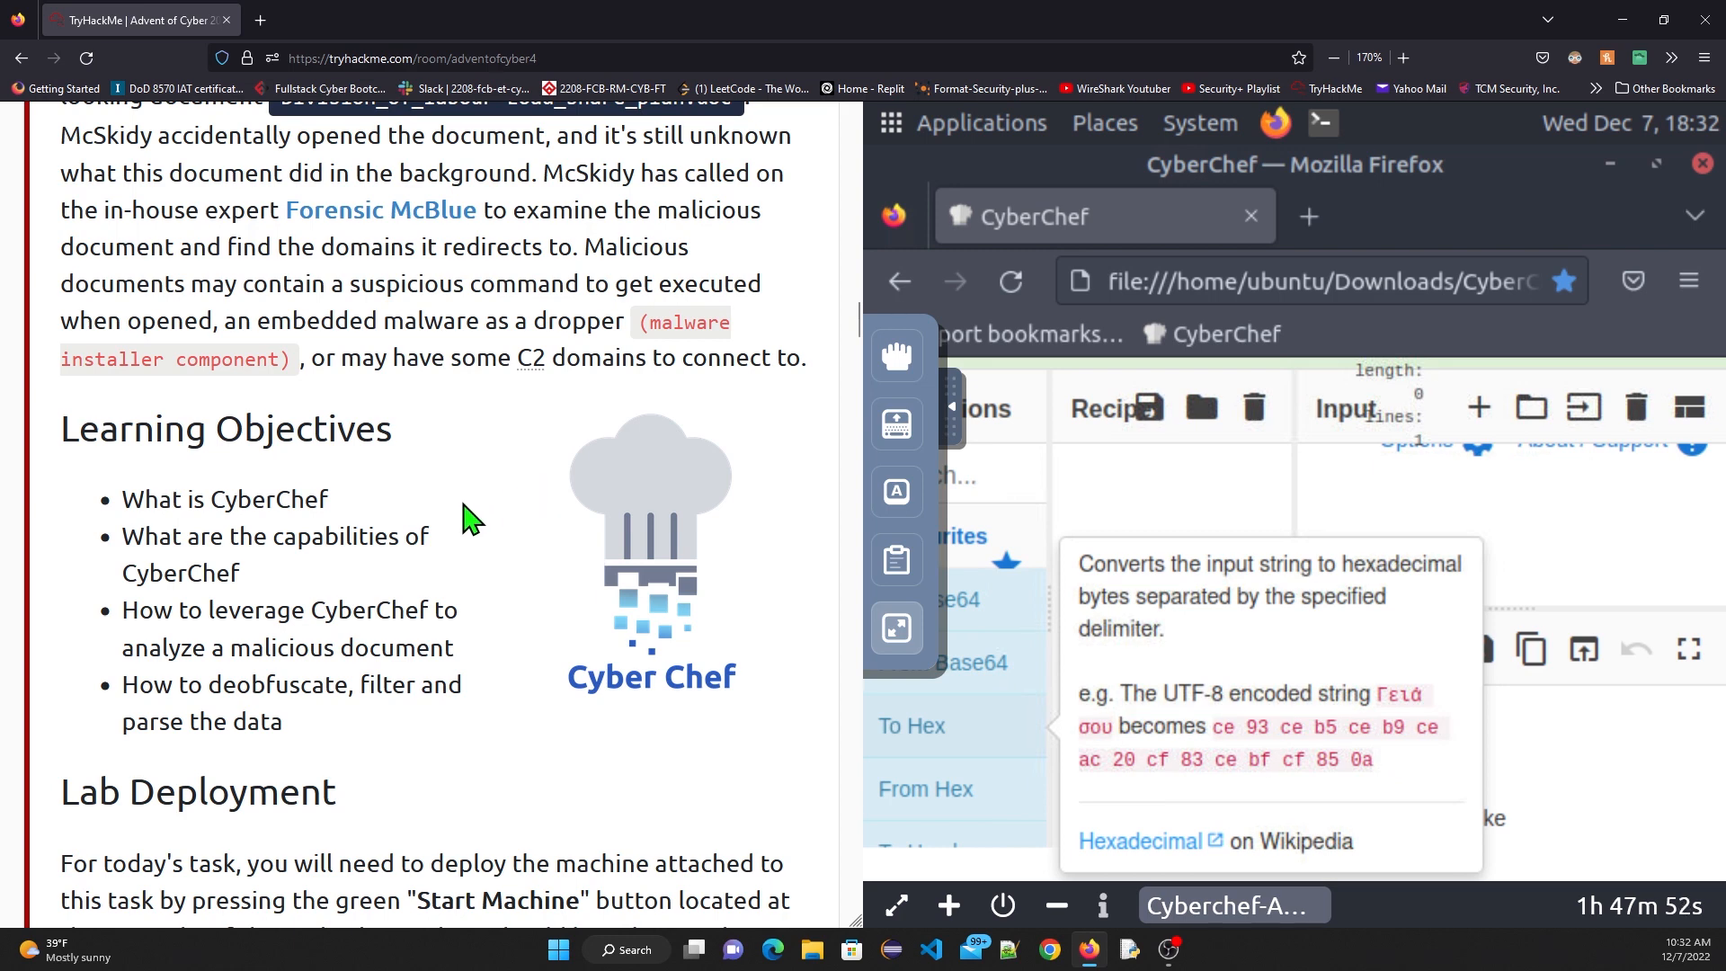
scroll(468, 517, down, 2)
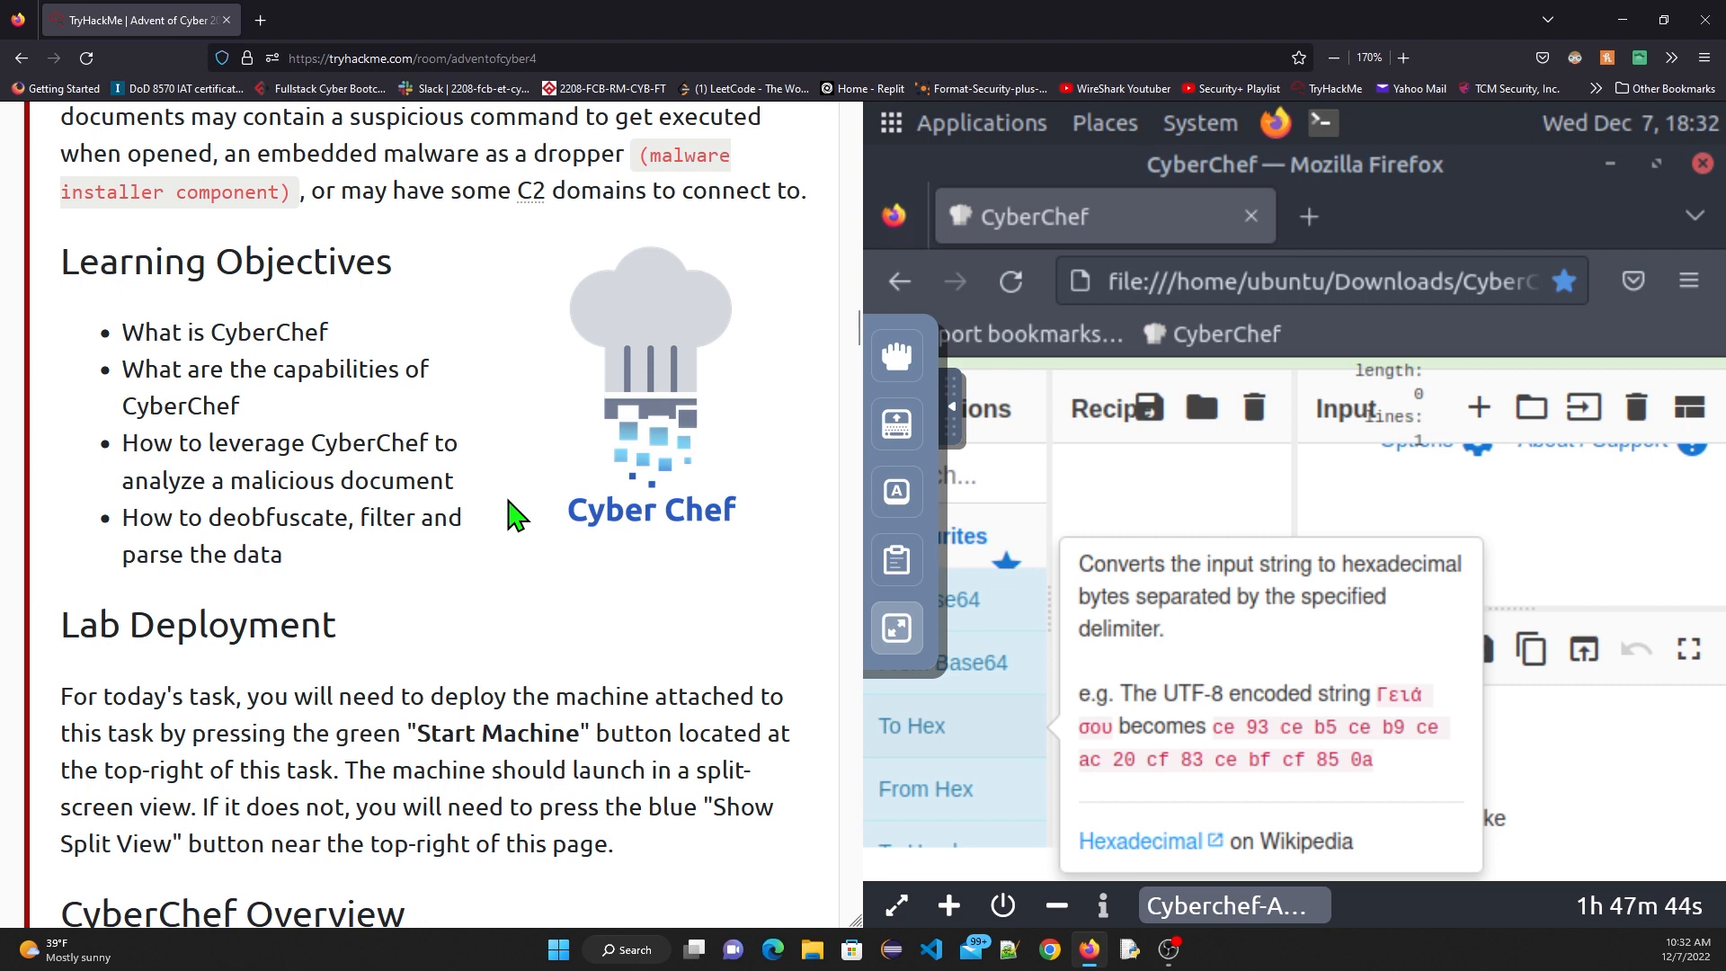
scroll(512, 517, down, 4)
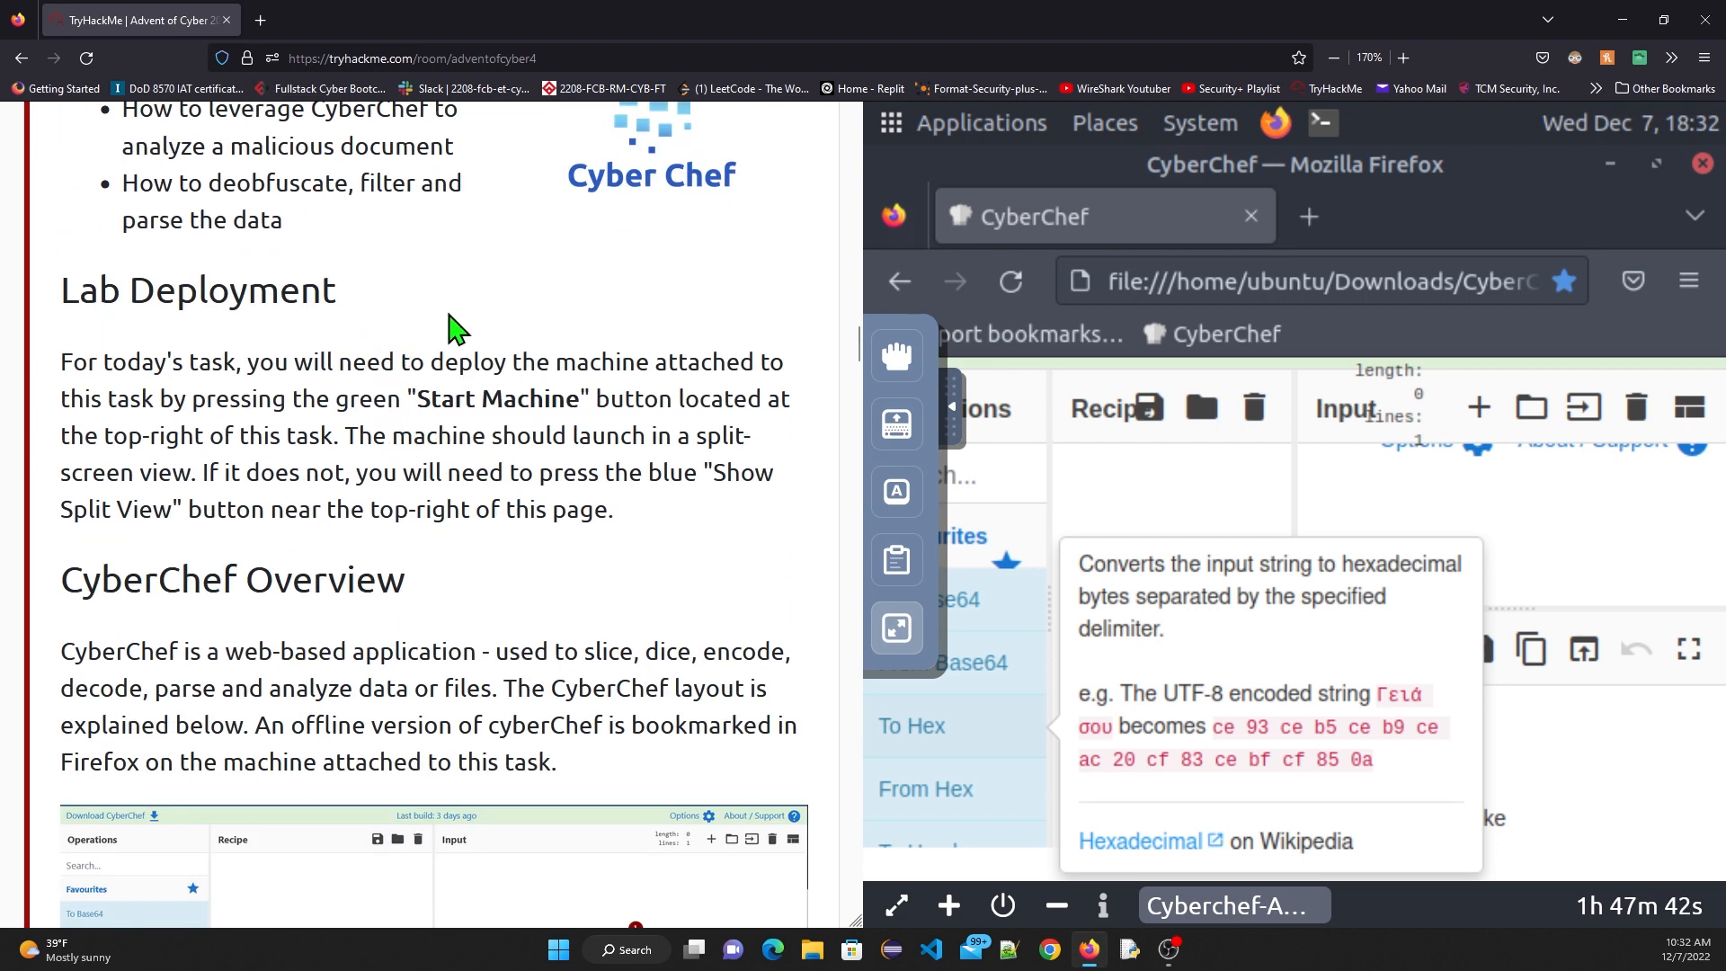
scroll(480, 629, down, 2)
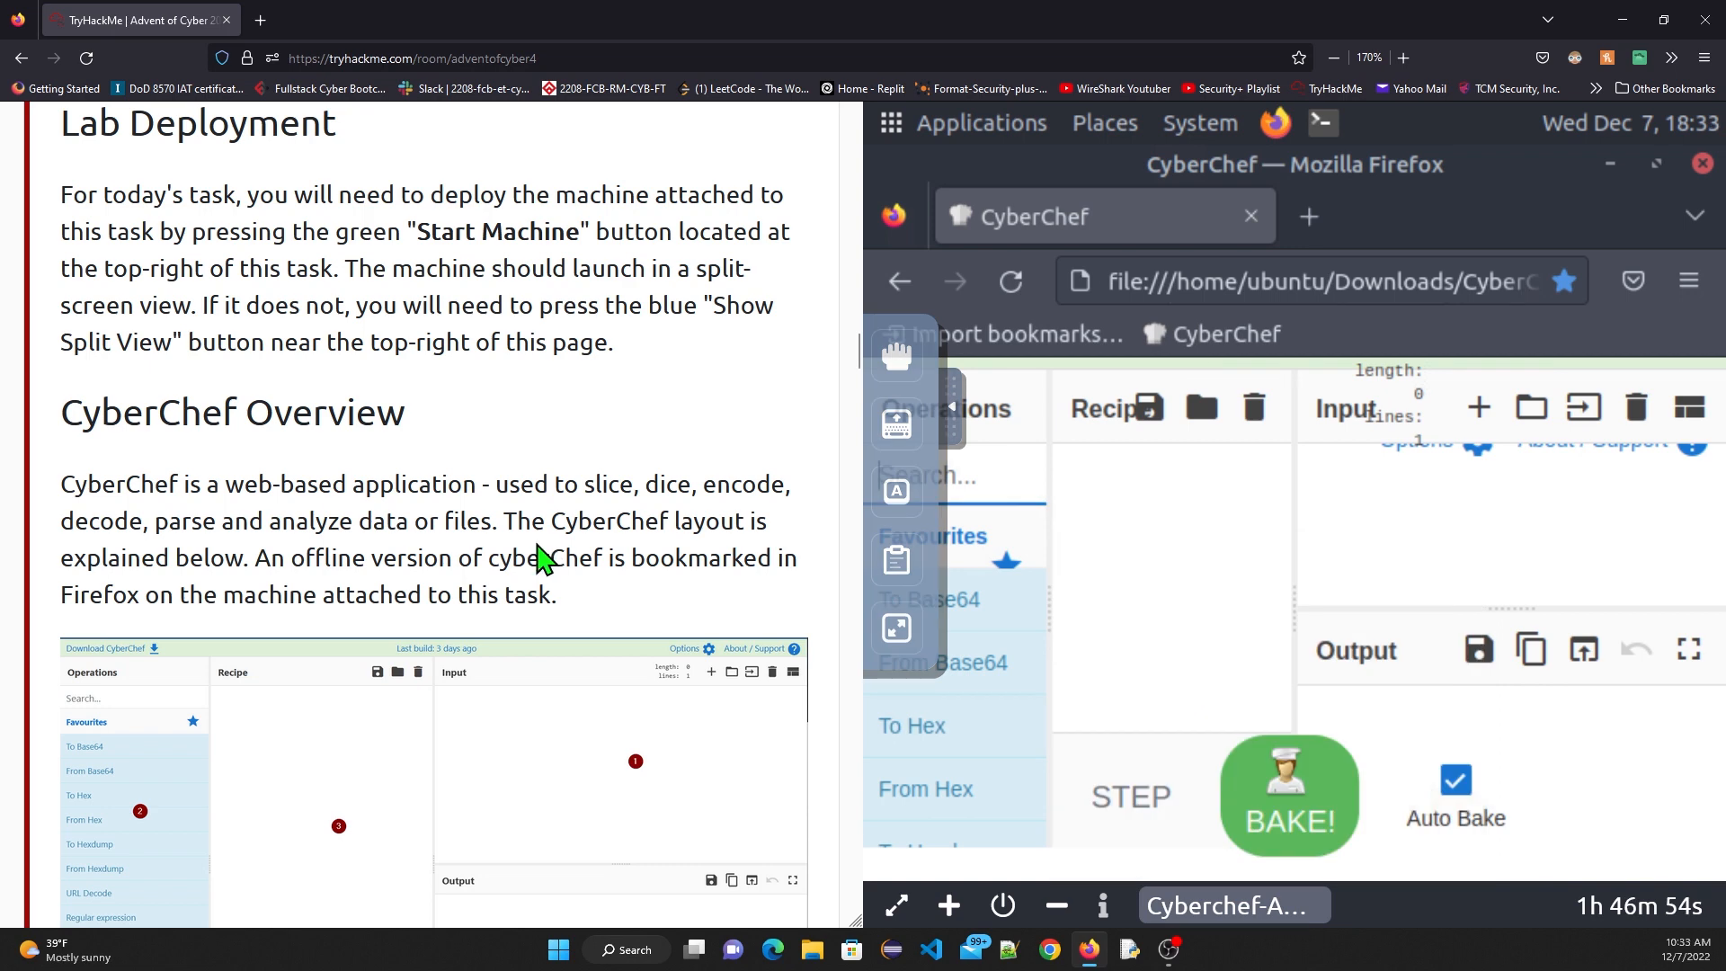
scroll(498, 550, down, 2)
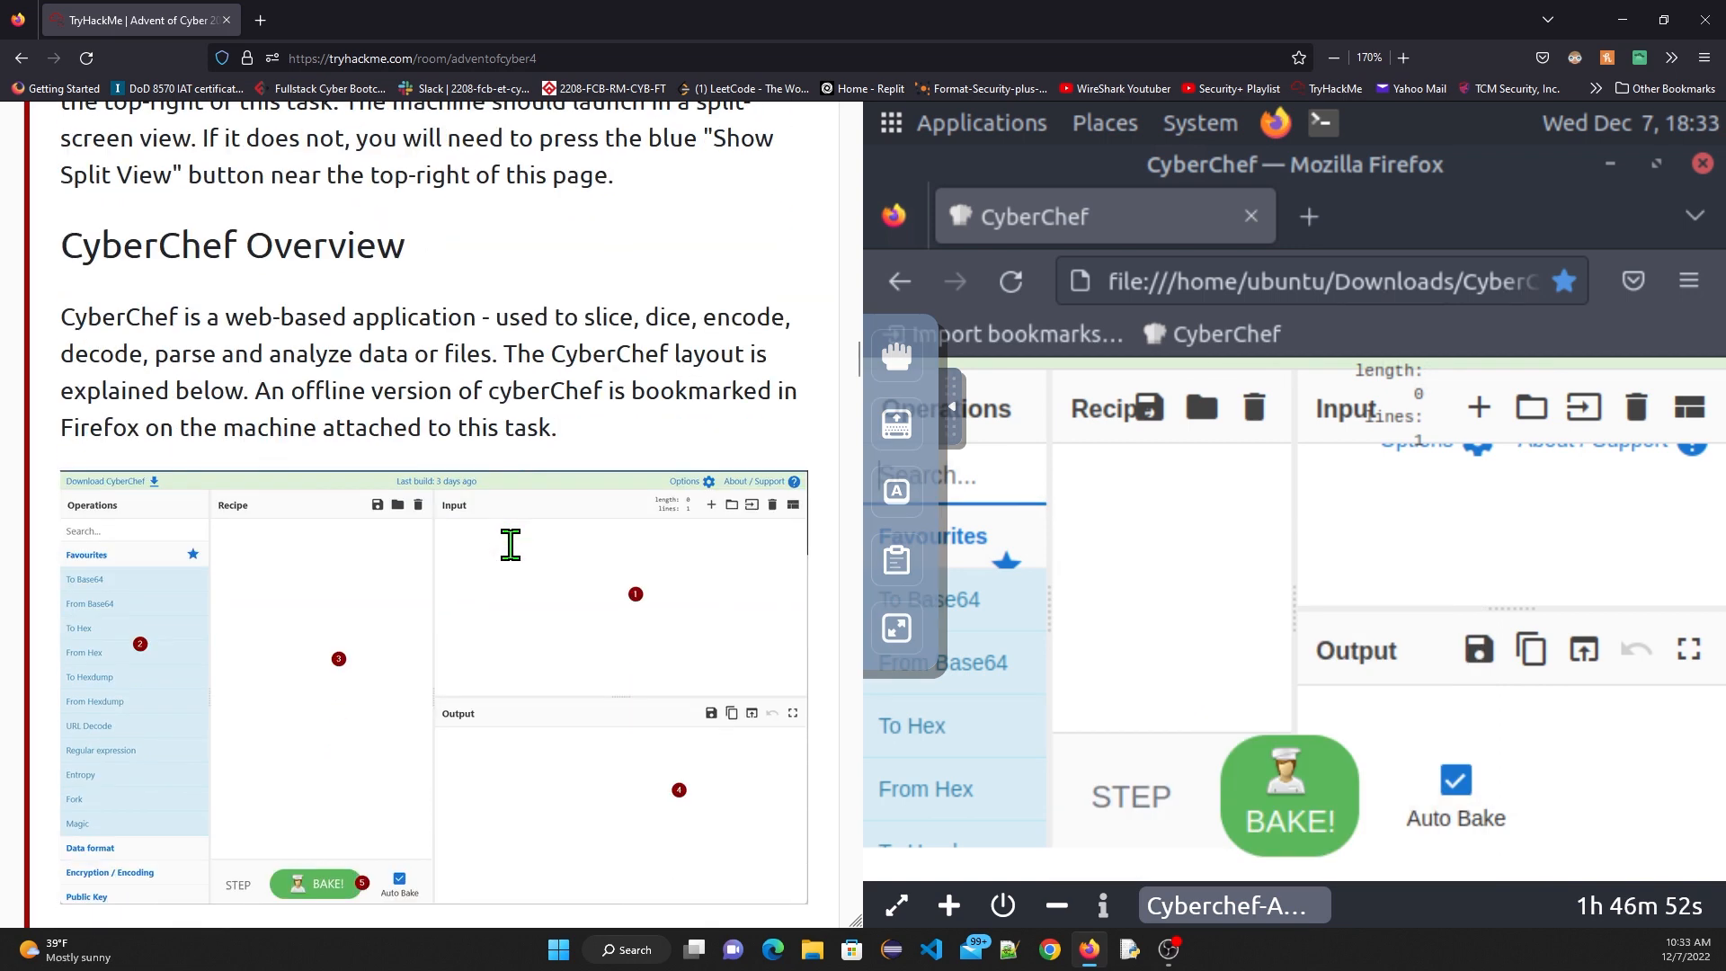
scroll(515, 559, down, 4)
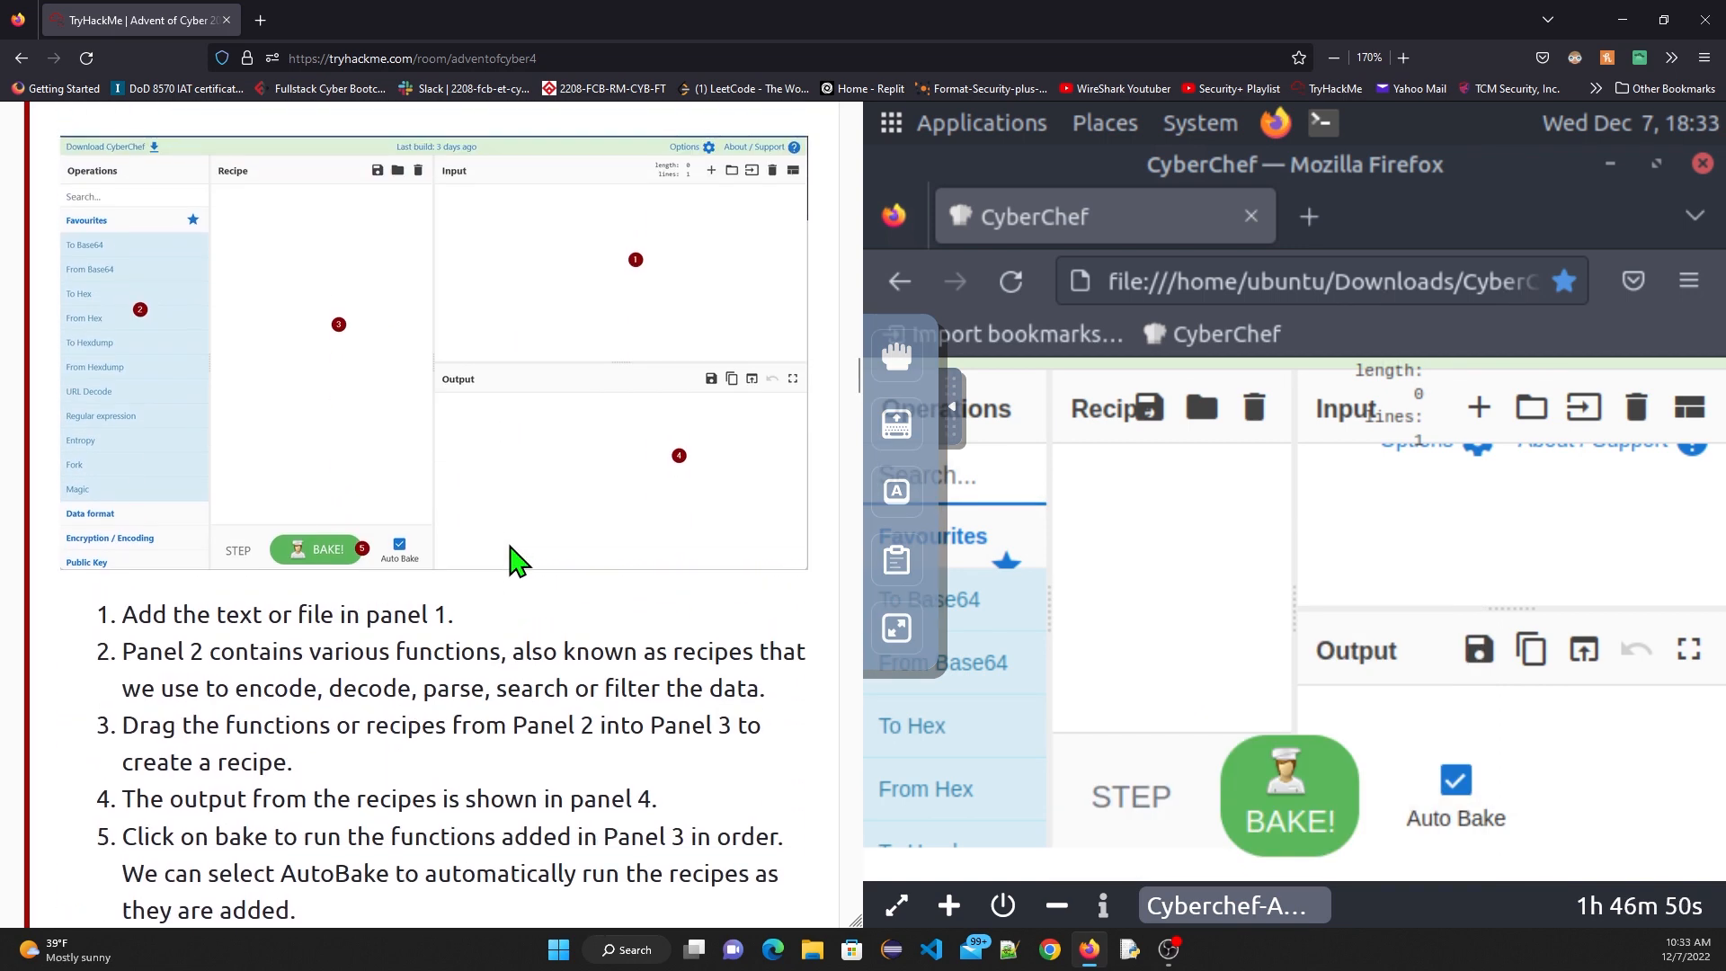
scroll(514, 559, down, 10)
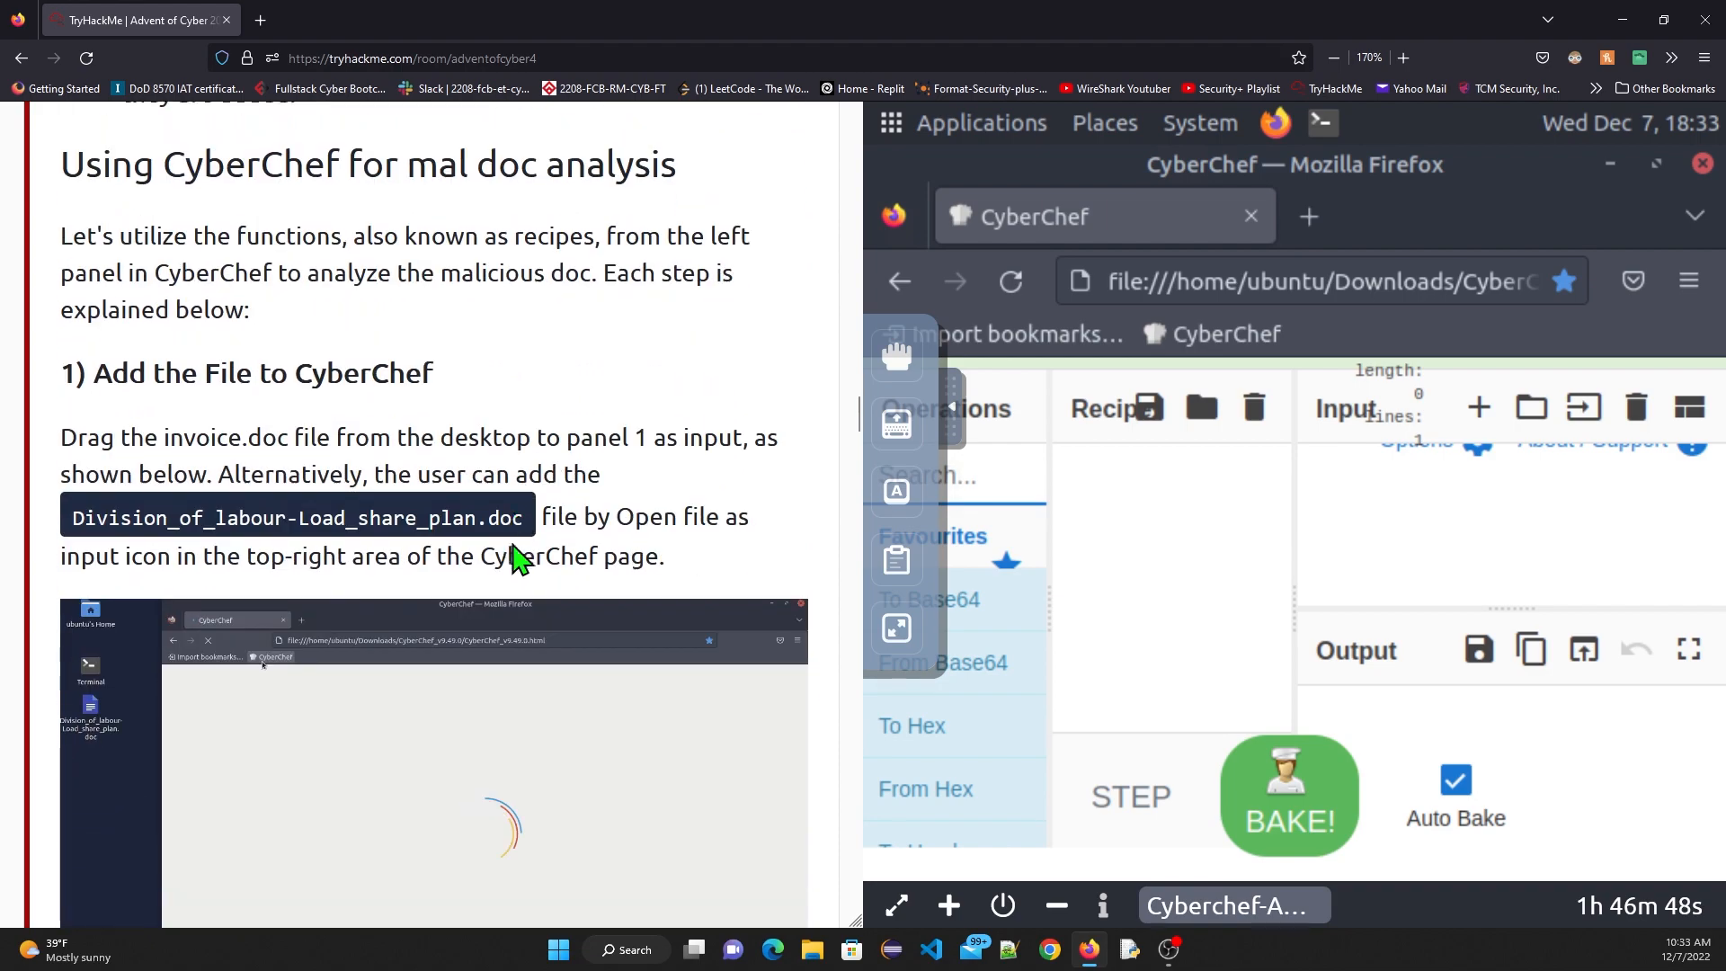
scroll(517, 559, down, 20)
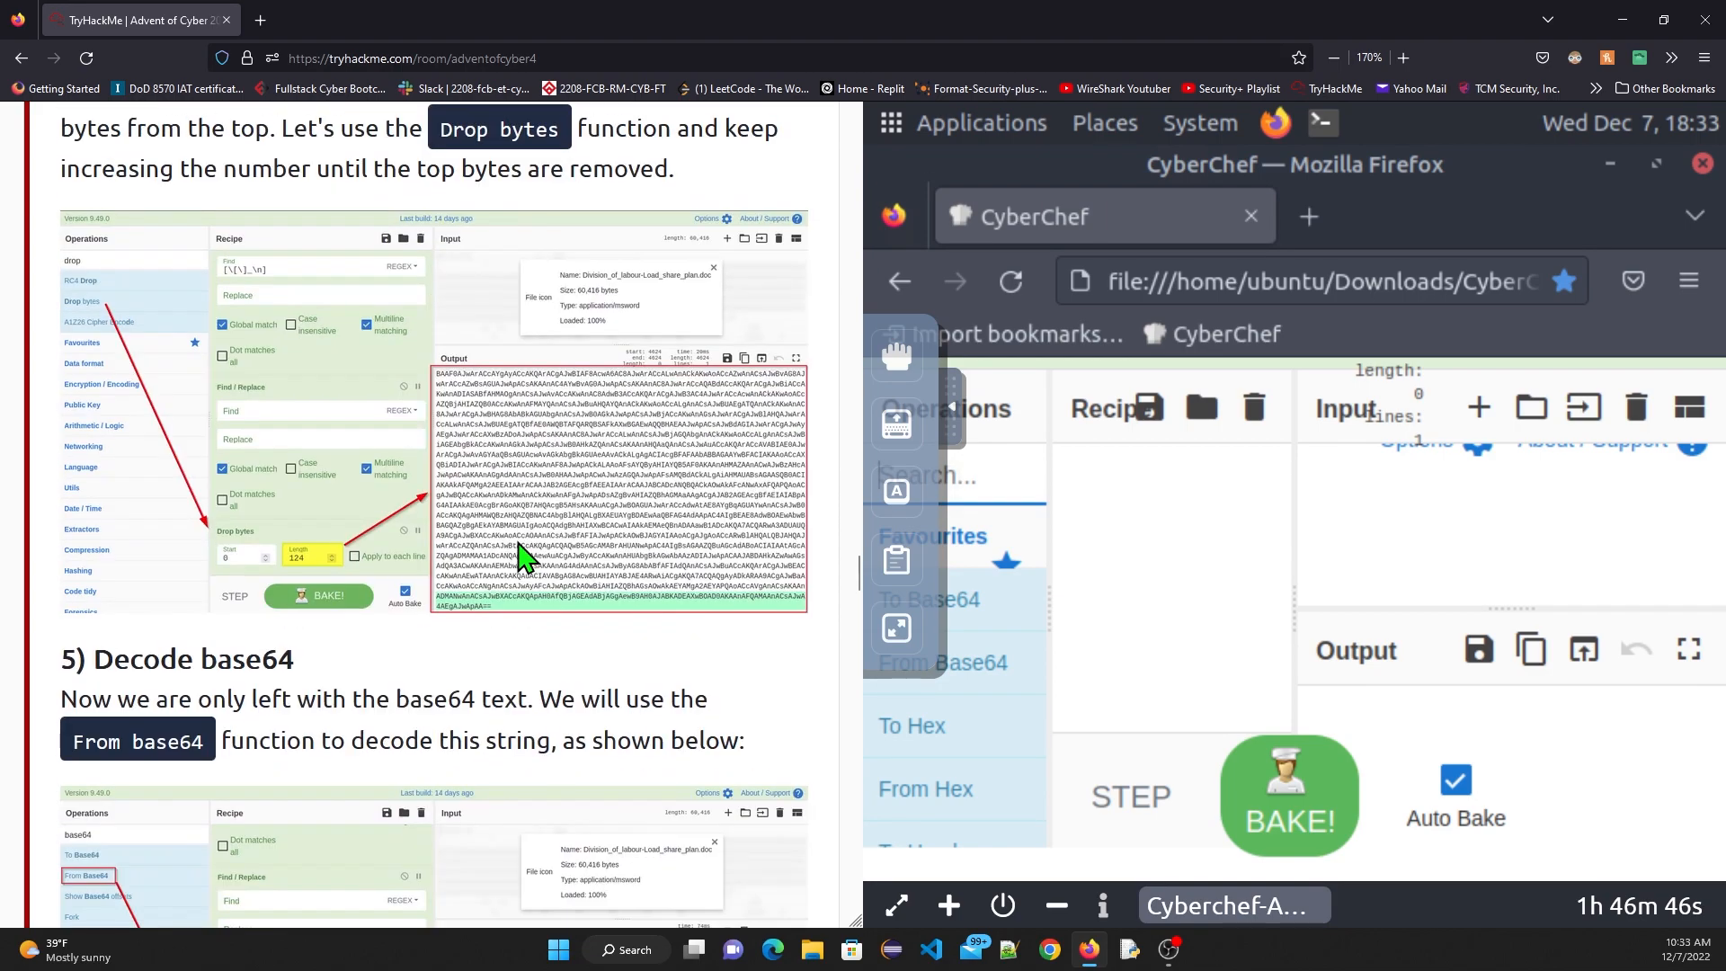
scroll(517, 559, down, 20)
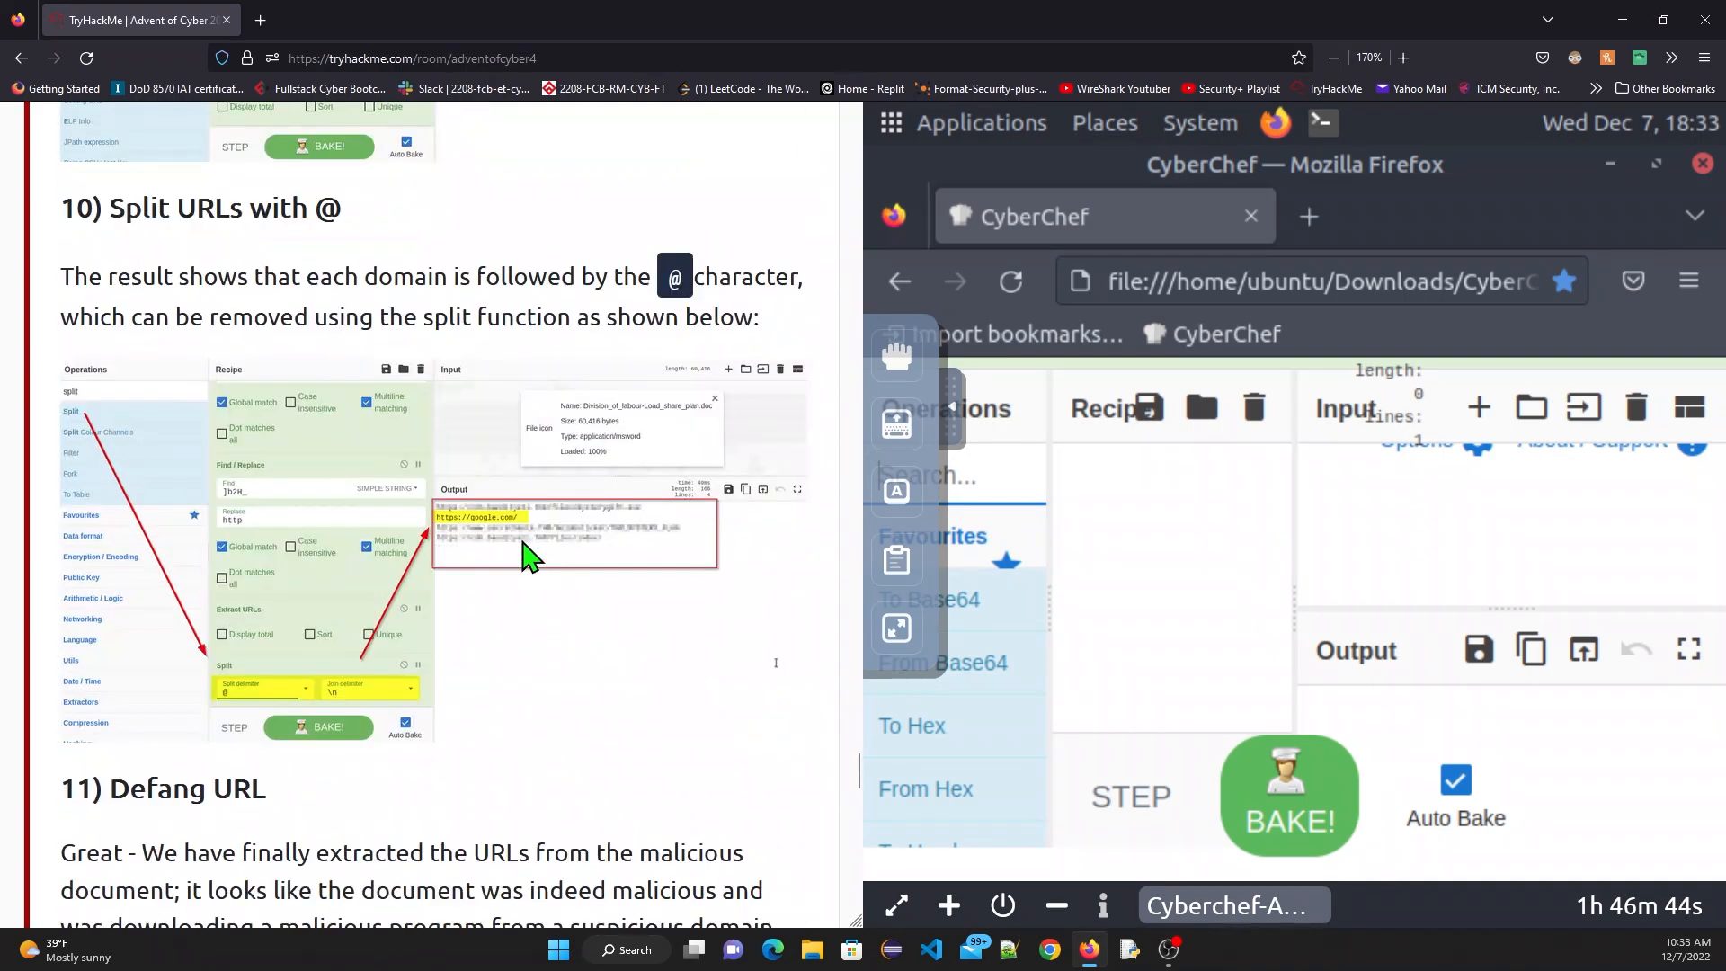
scroll(530, 557, down, 12)
scroll(521, 539, up, 4)
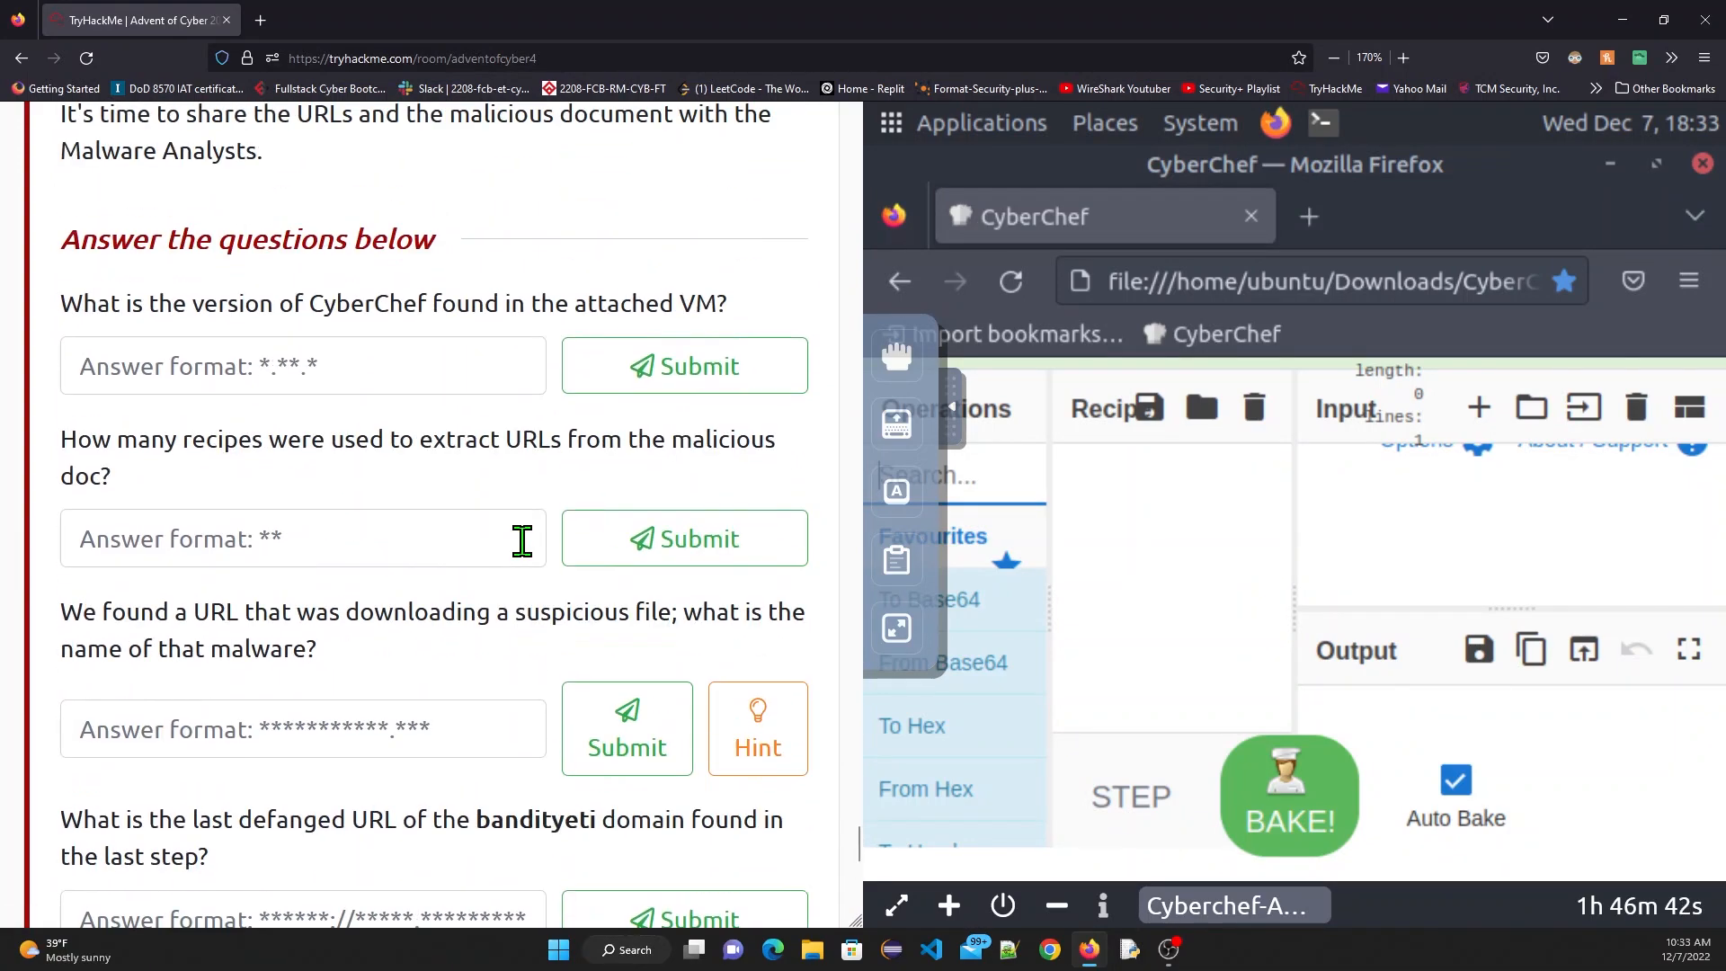
Step: Look up the CyberChef version in the attached VM and submit 9.49.0 as the answer to the first question
scroll(523, 541, up, 3)
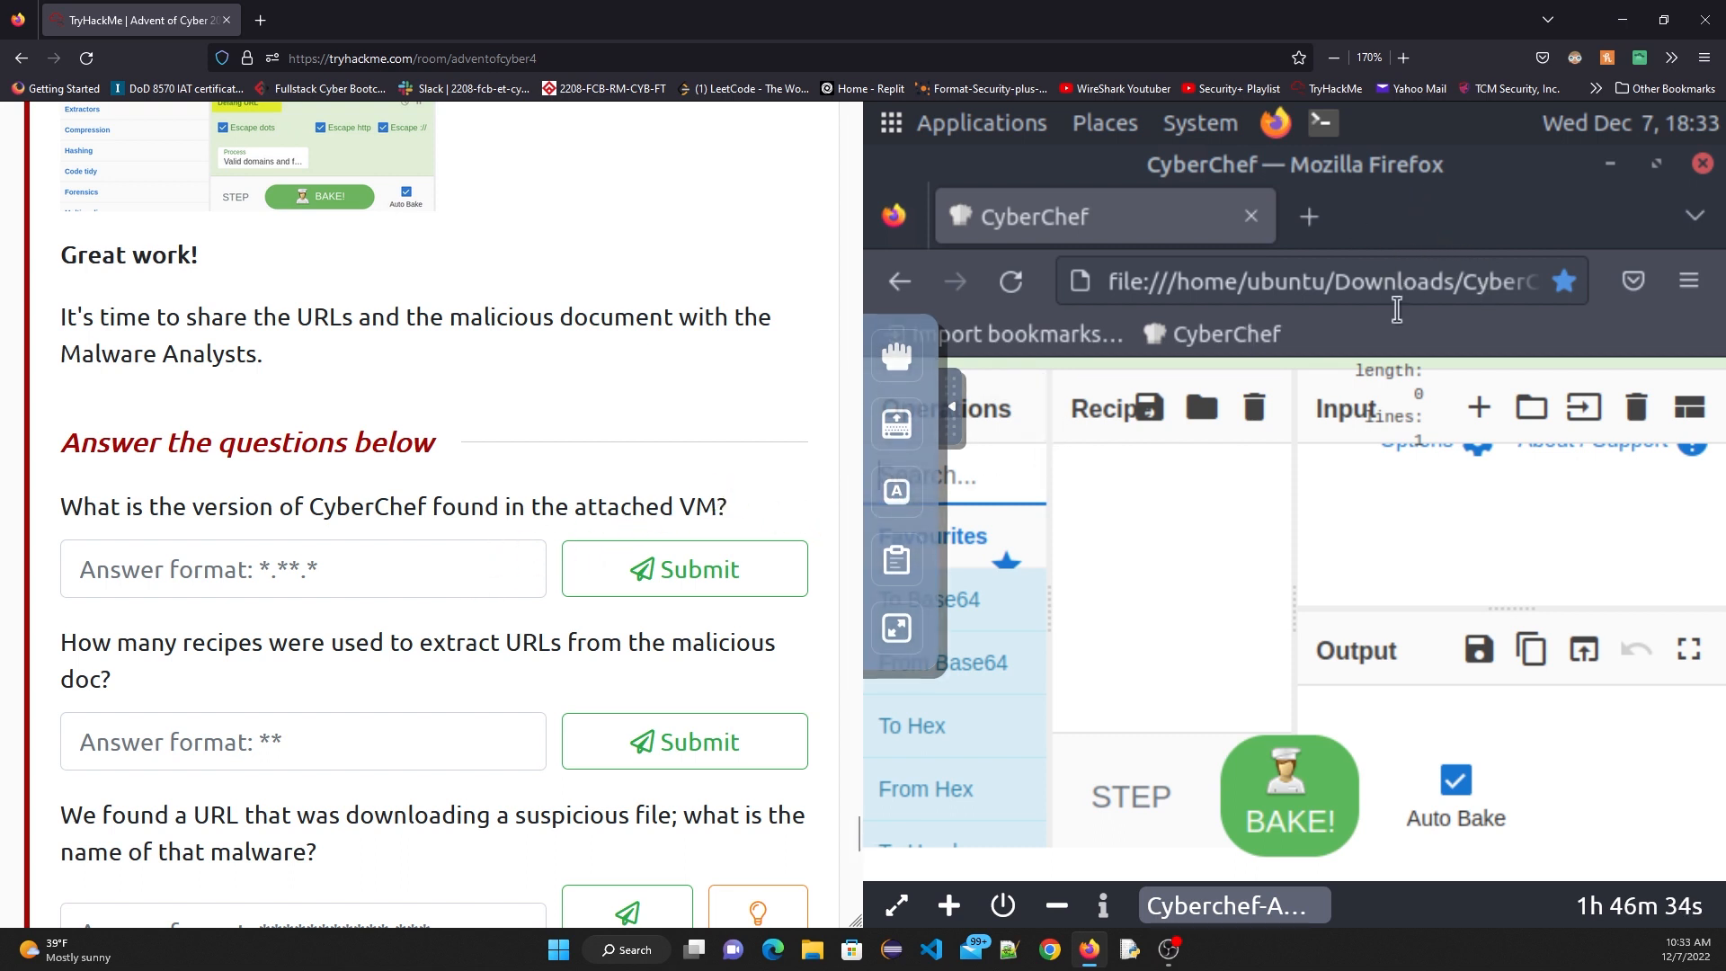
click(897, 632)
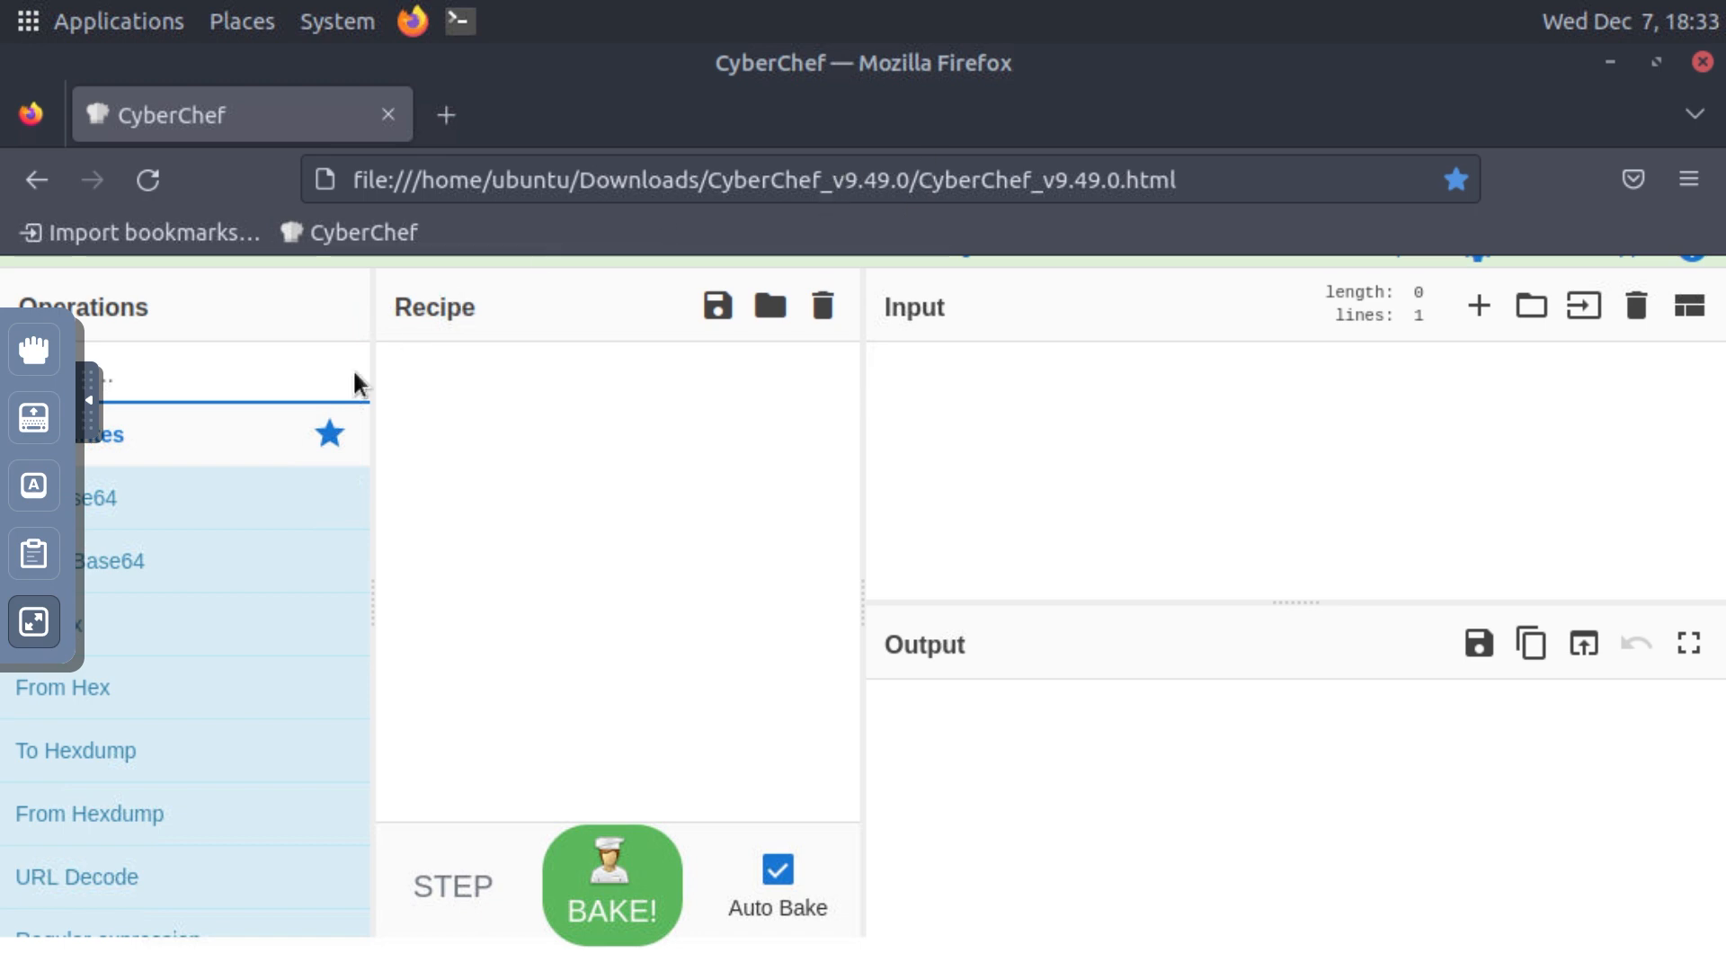
mouse_move(70, 675)
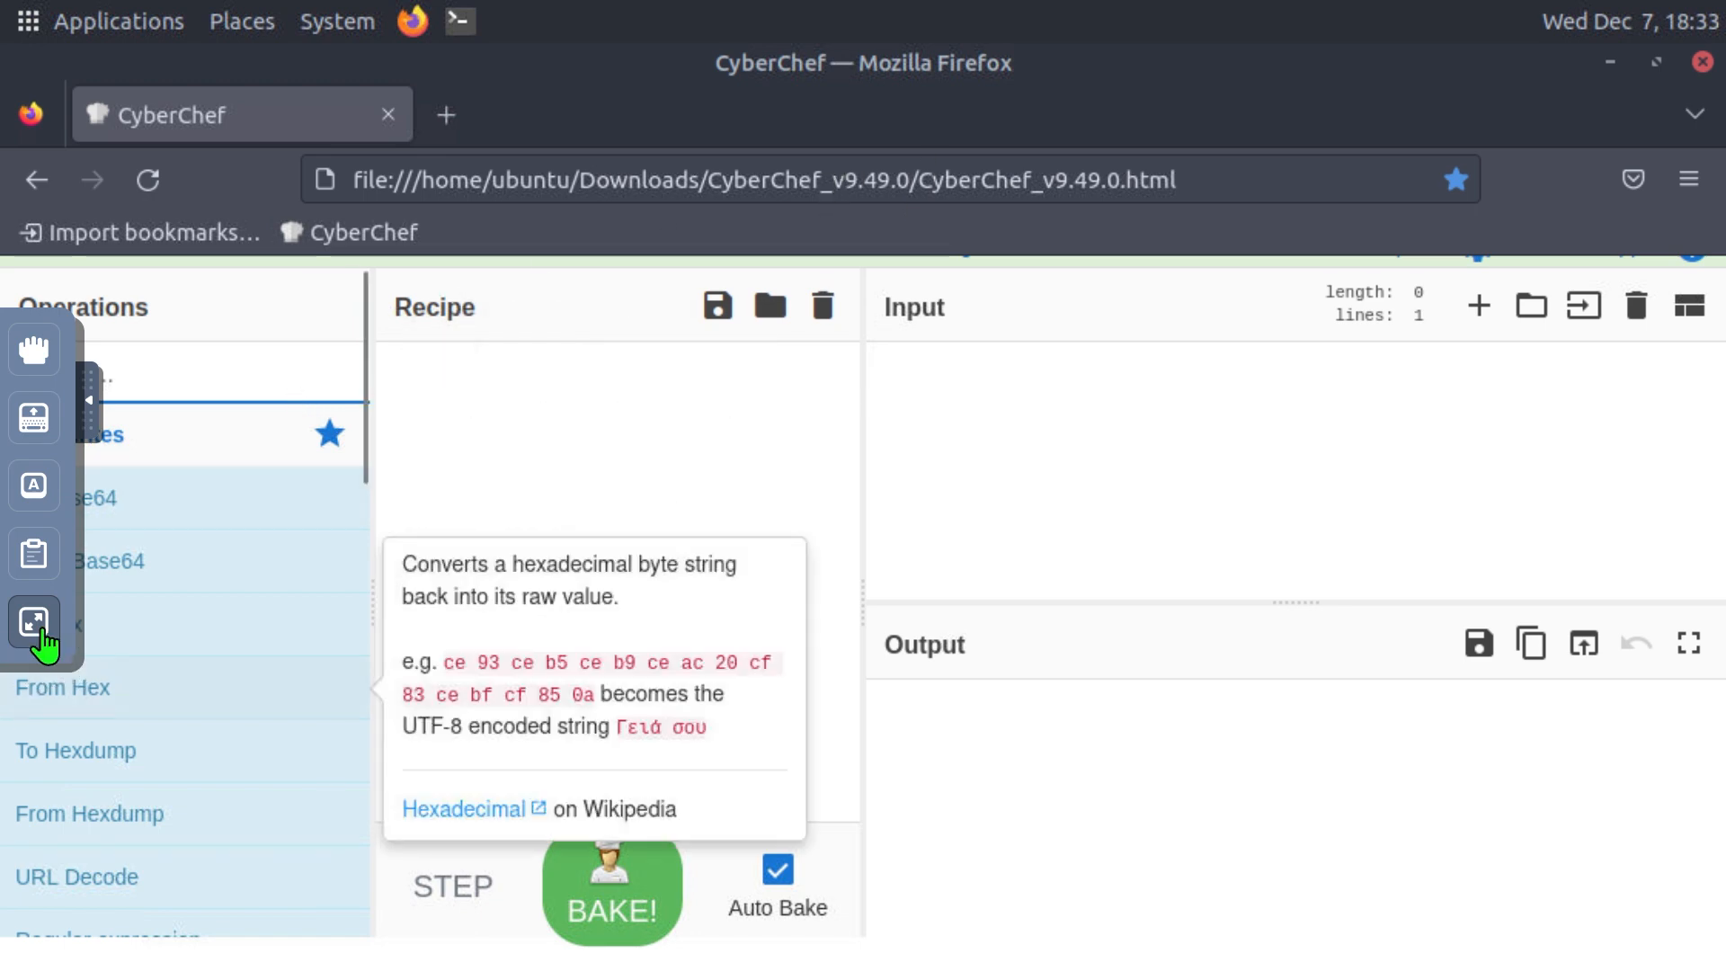
click(45, 634)
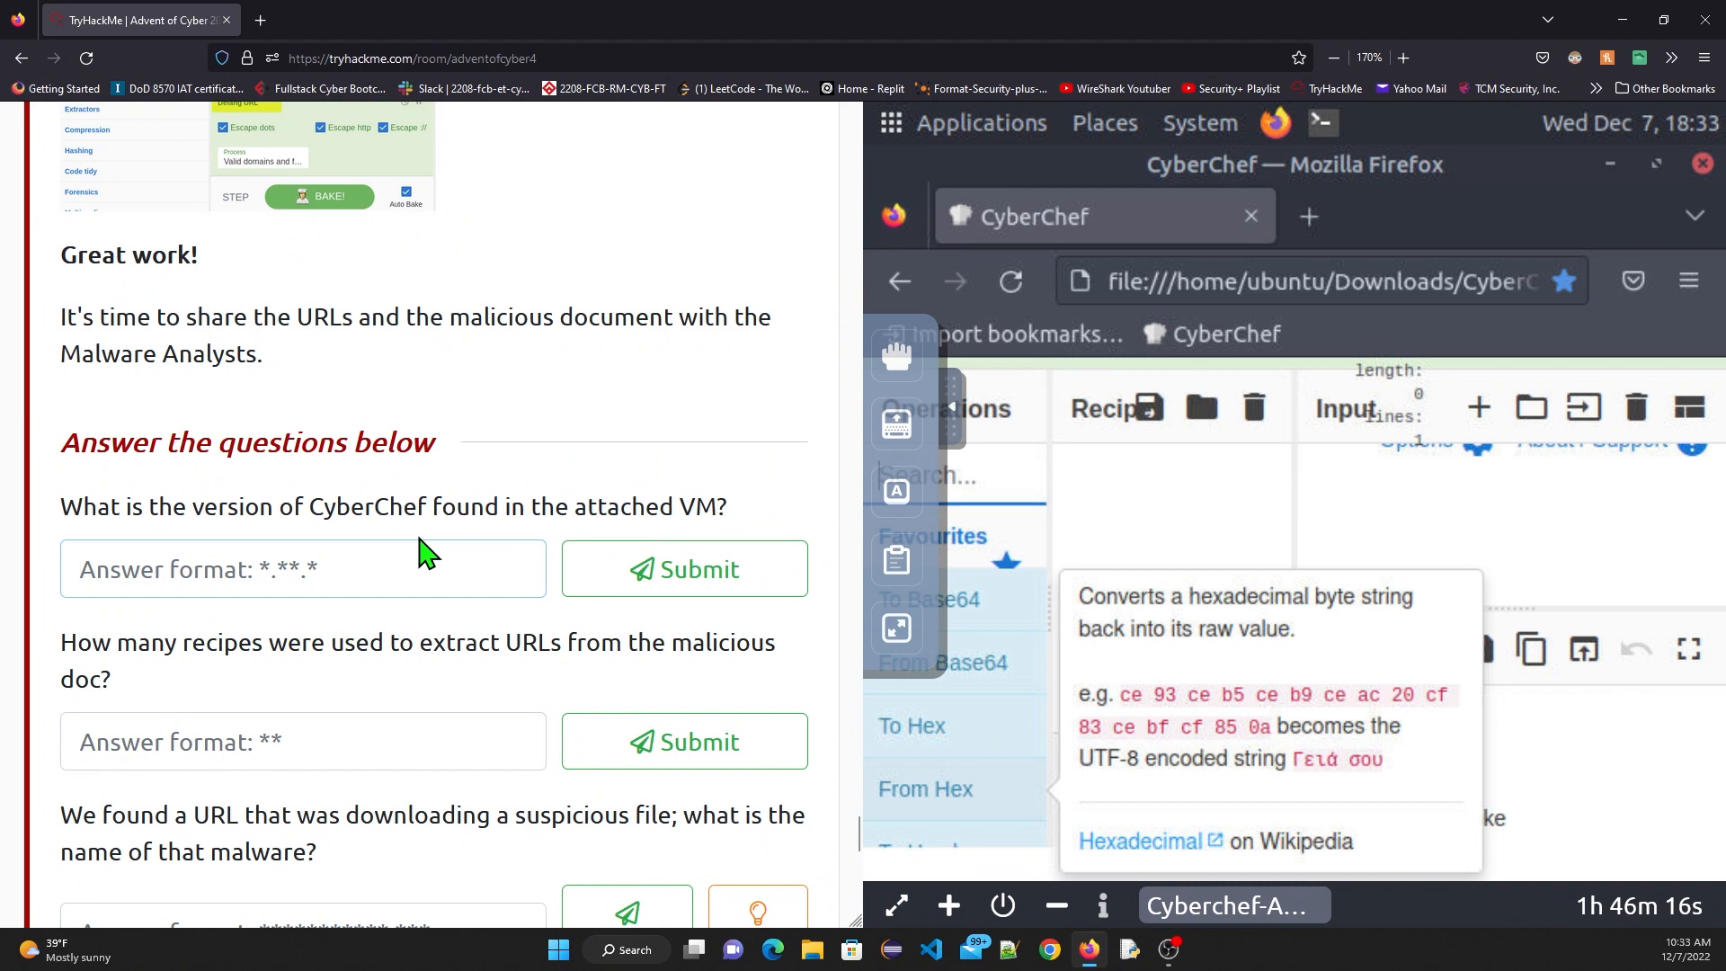
text(9.49.0)
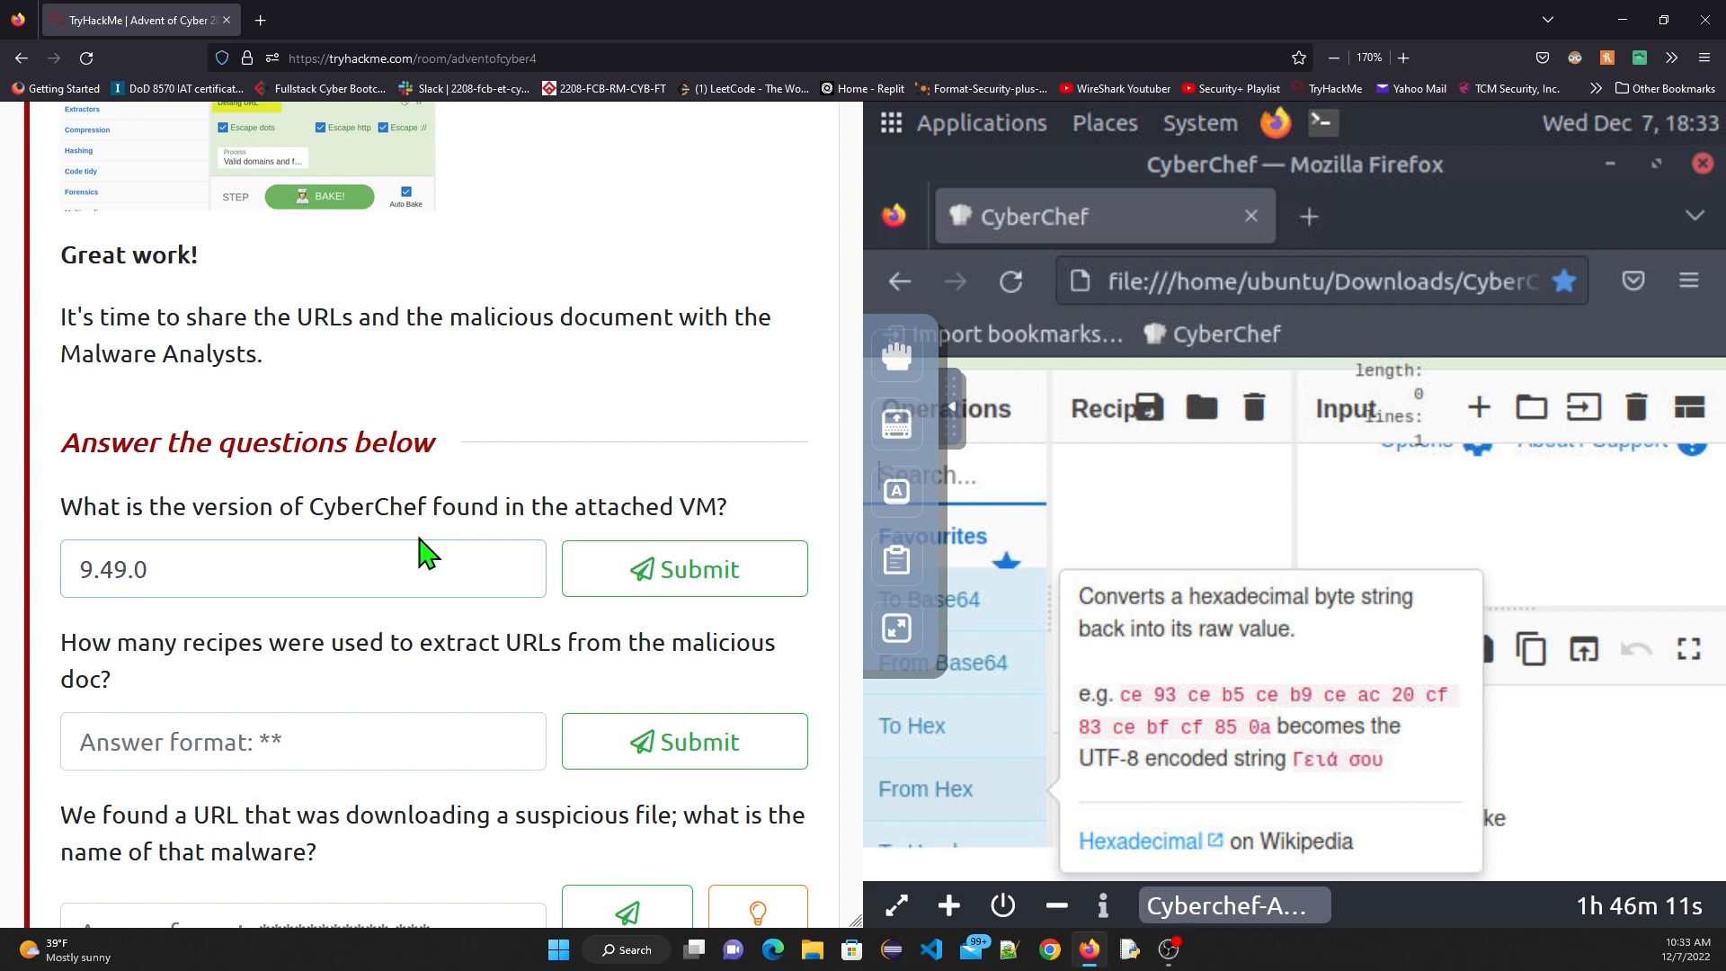
key(Return)
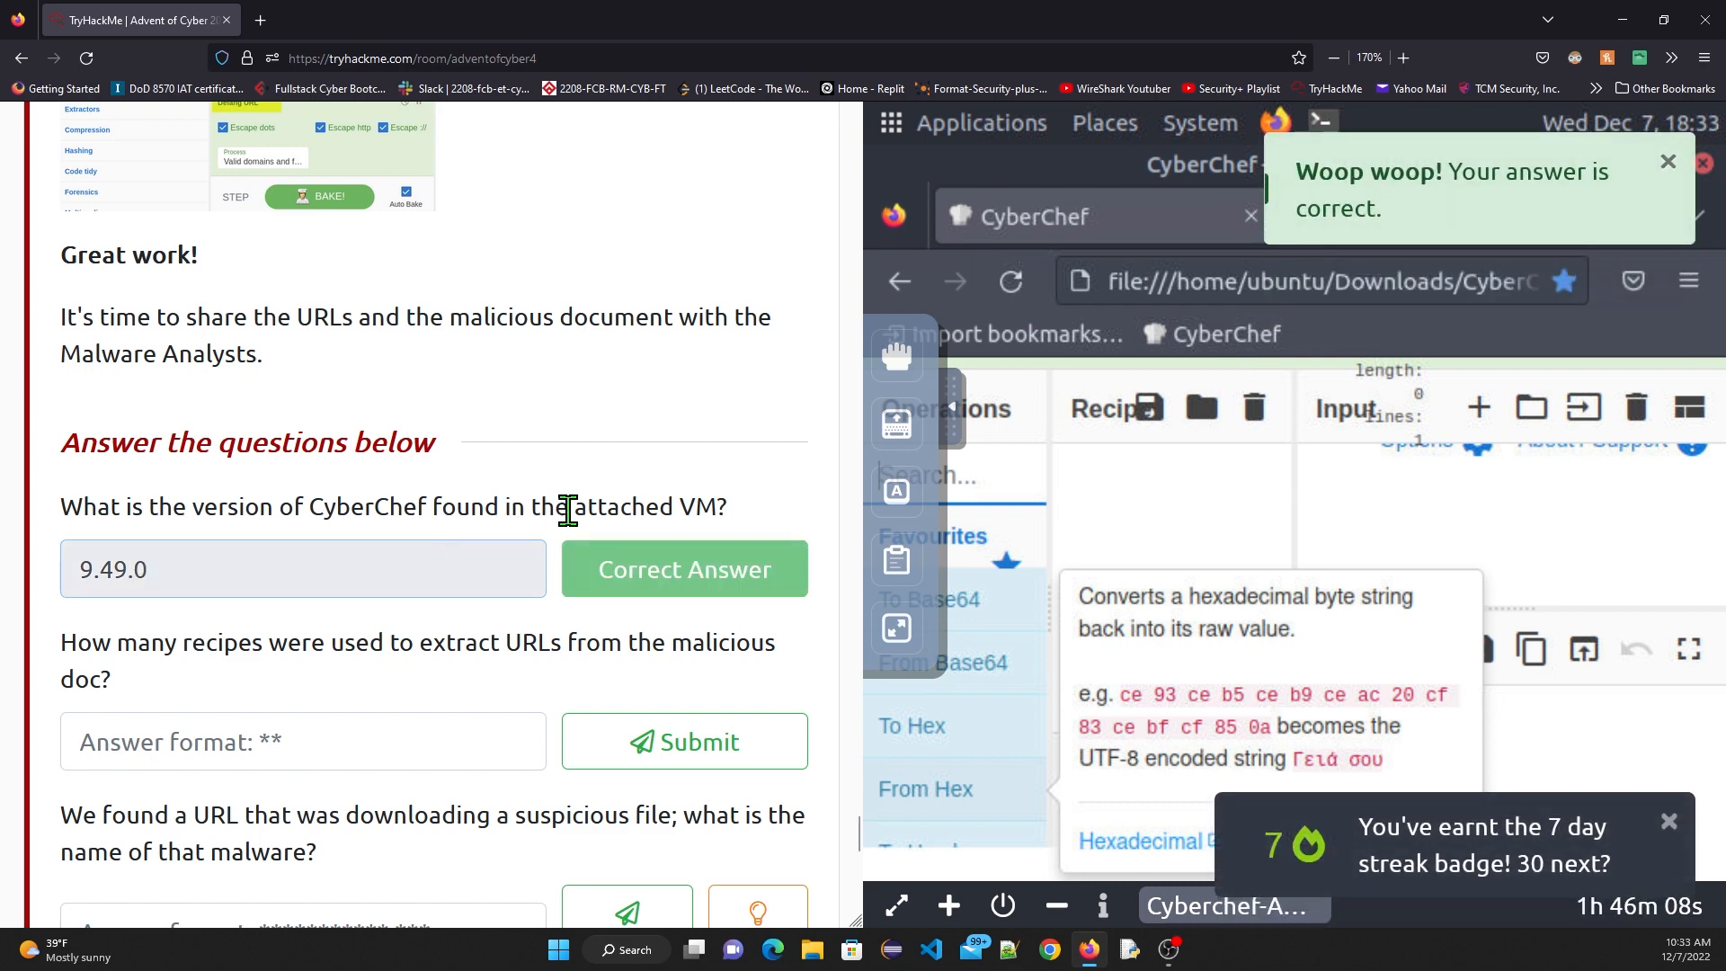
click(1069, 455)
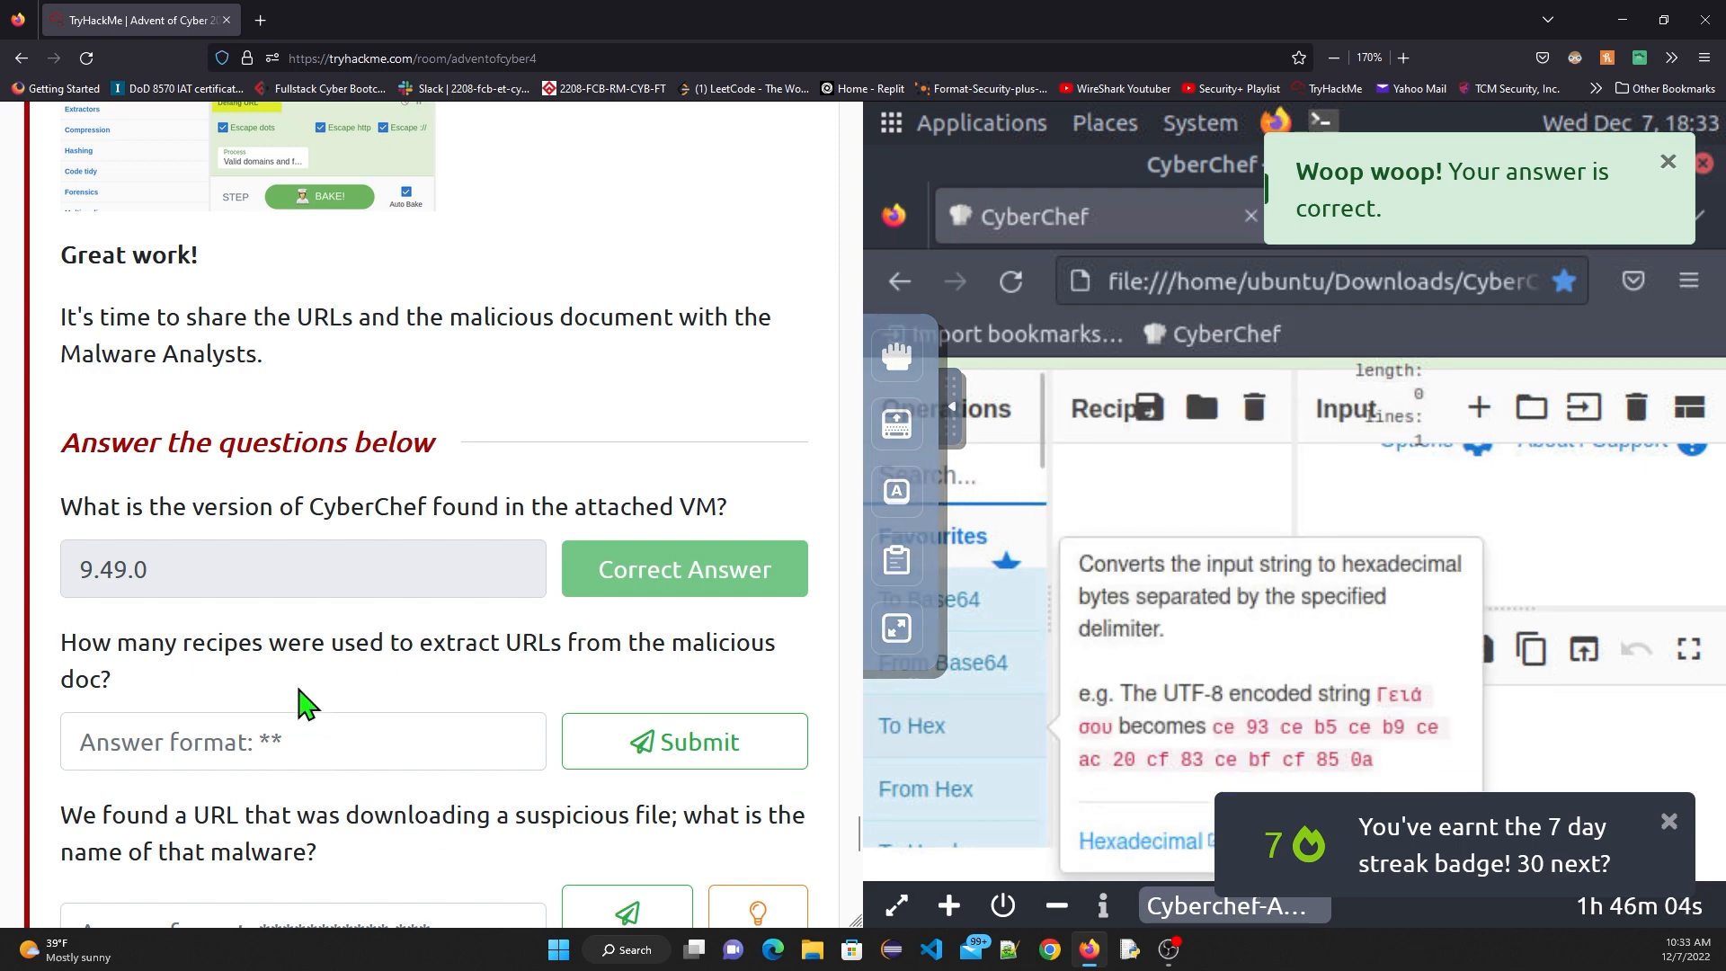
Step: Show the VM full screen and load Division_of_labour-Load_share_plan.doc from the Desktop as the CyberChef input
scroll(299, 701, down, 2)
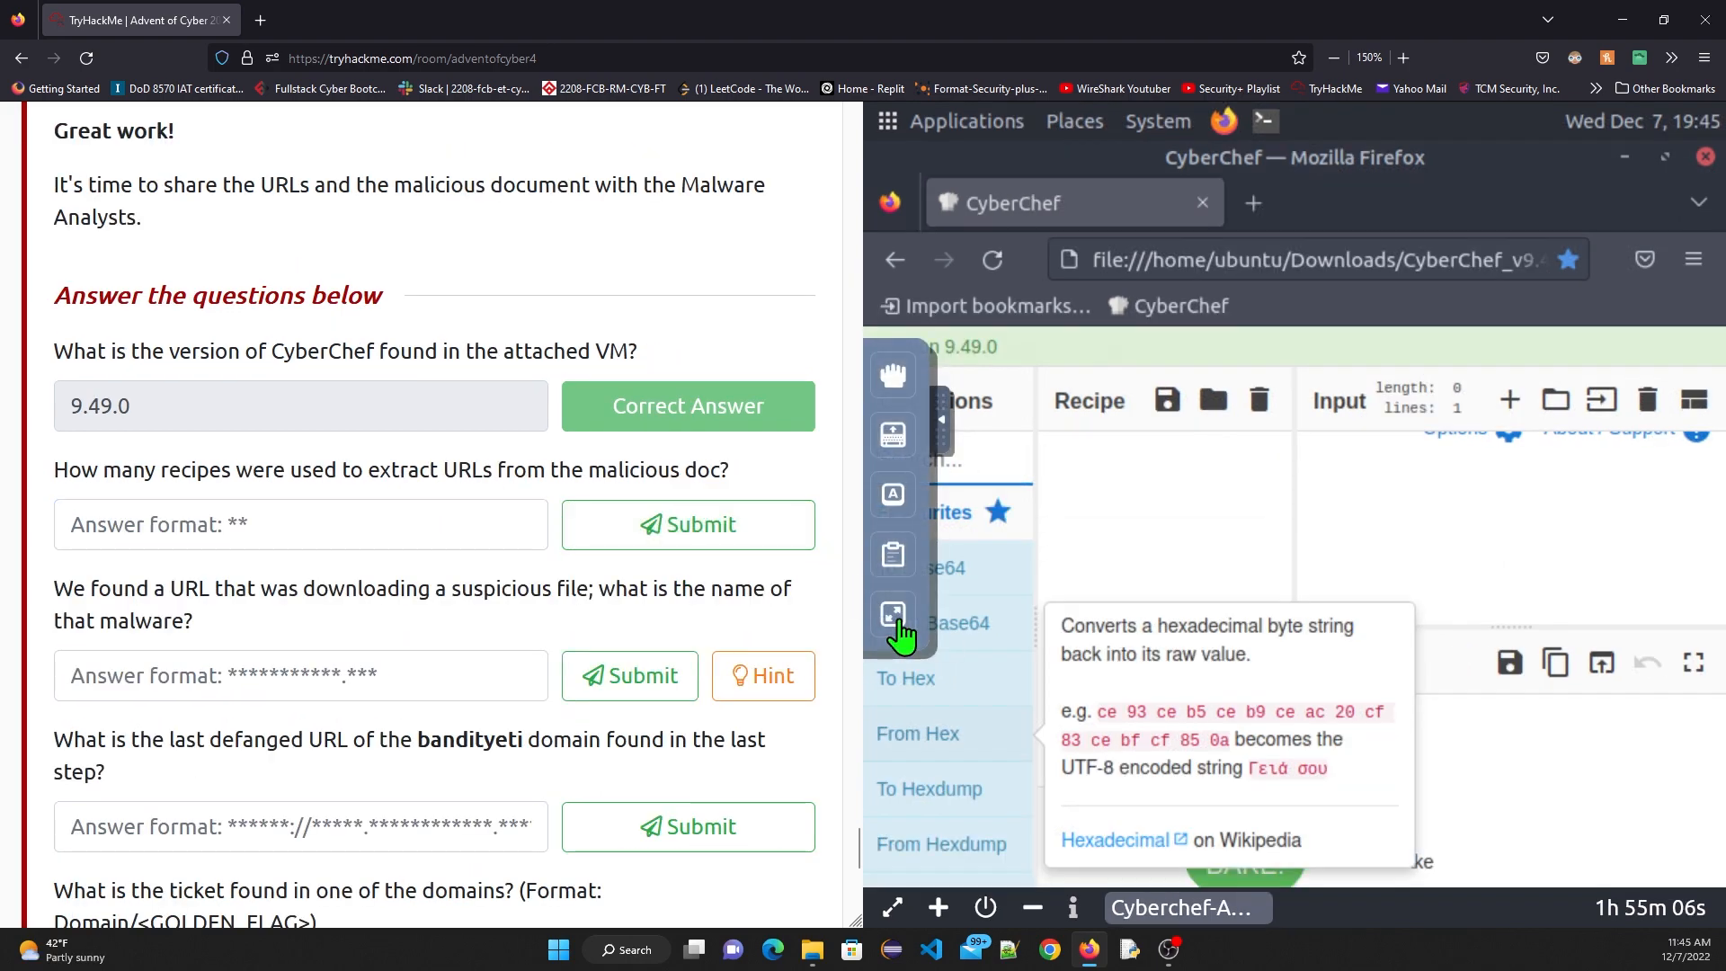
click(894, 617)
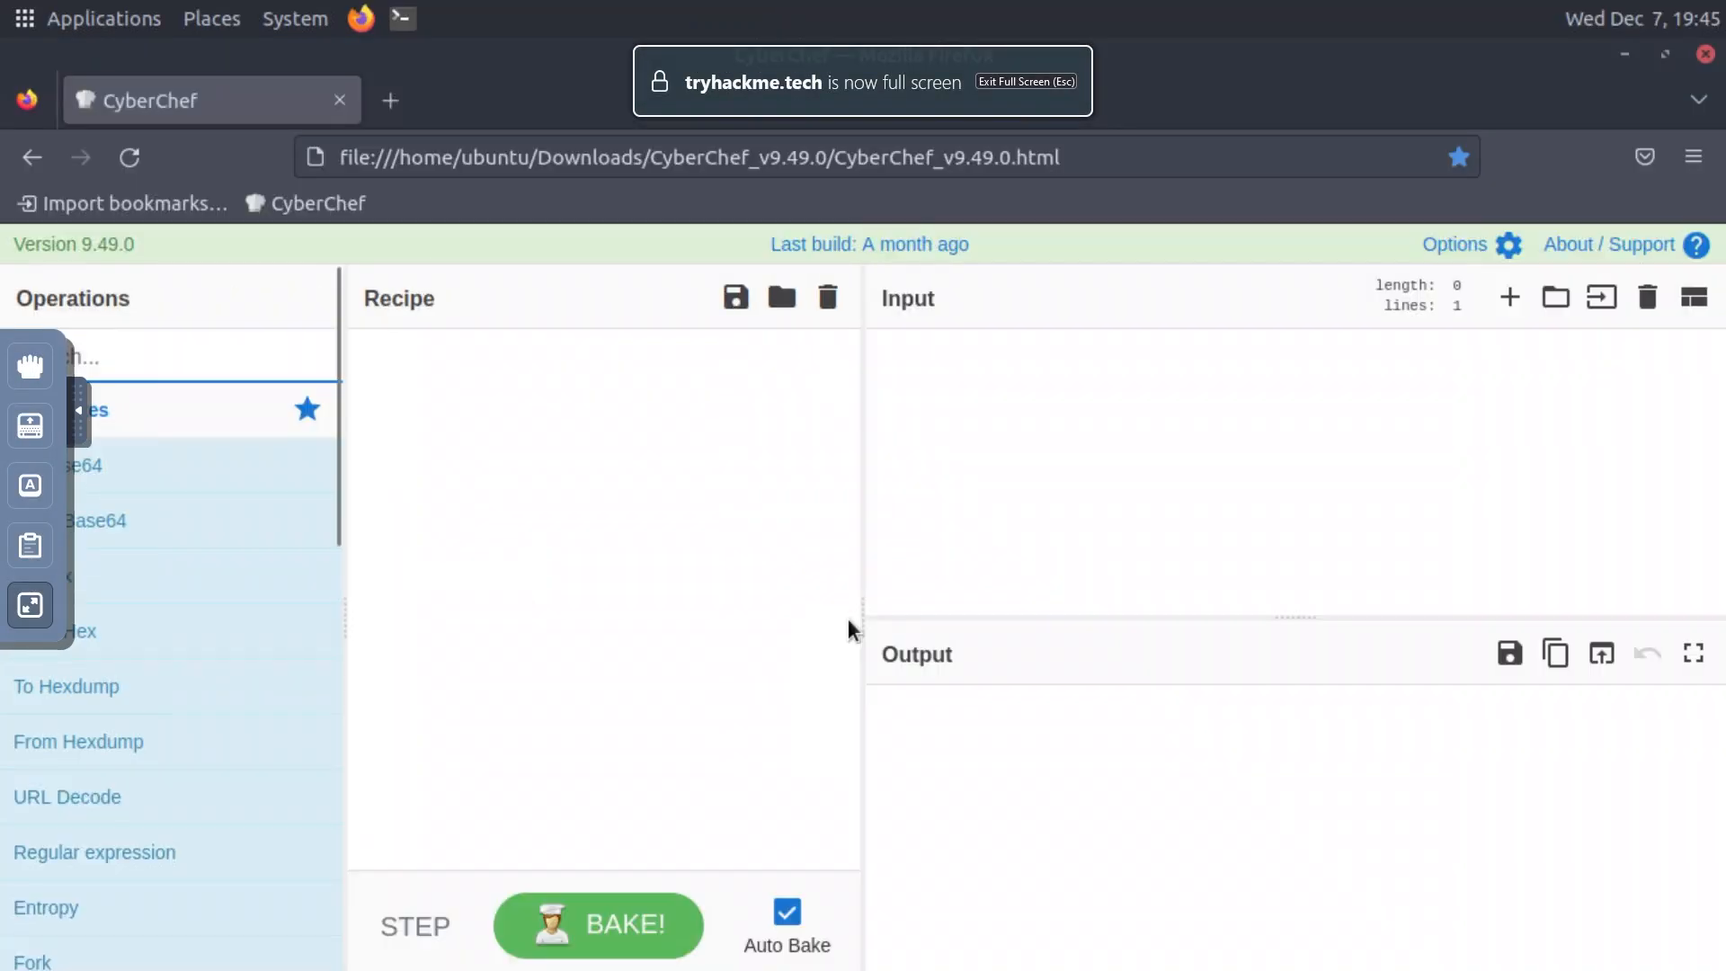
click(1043, 423)
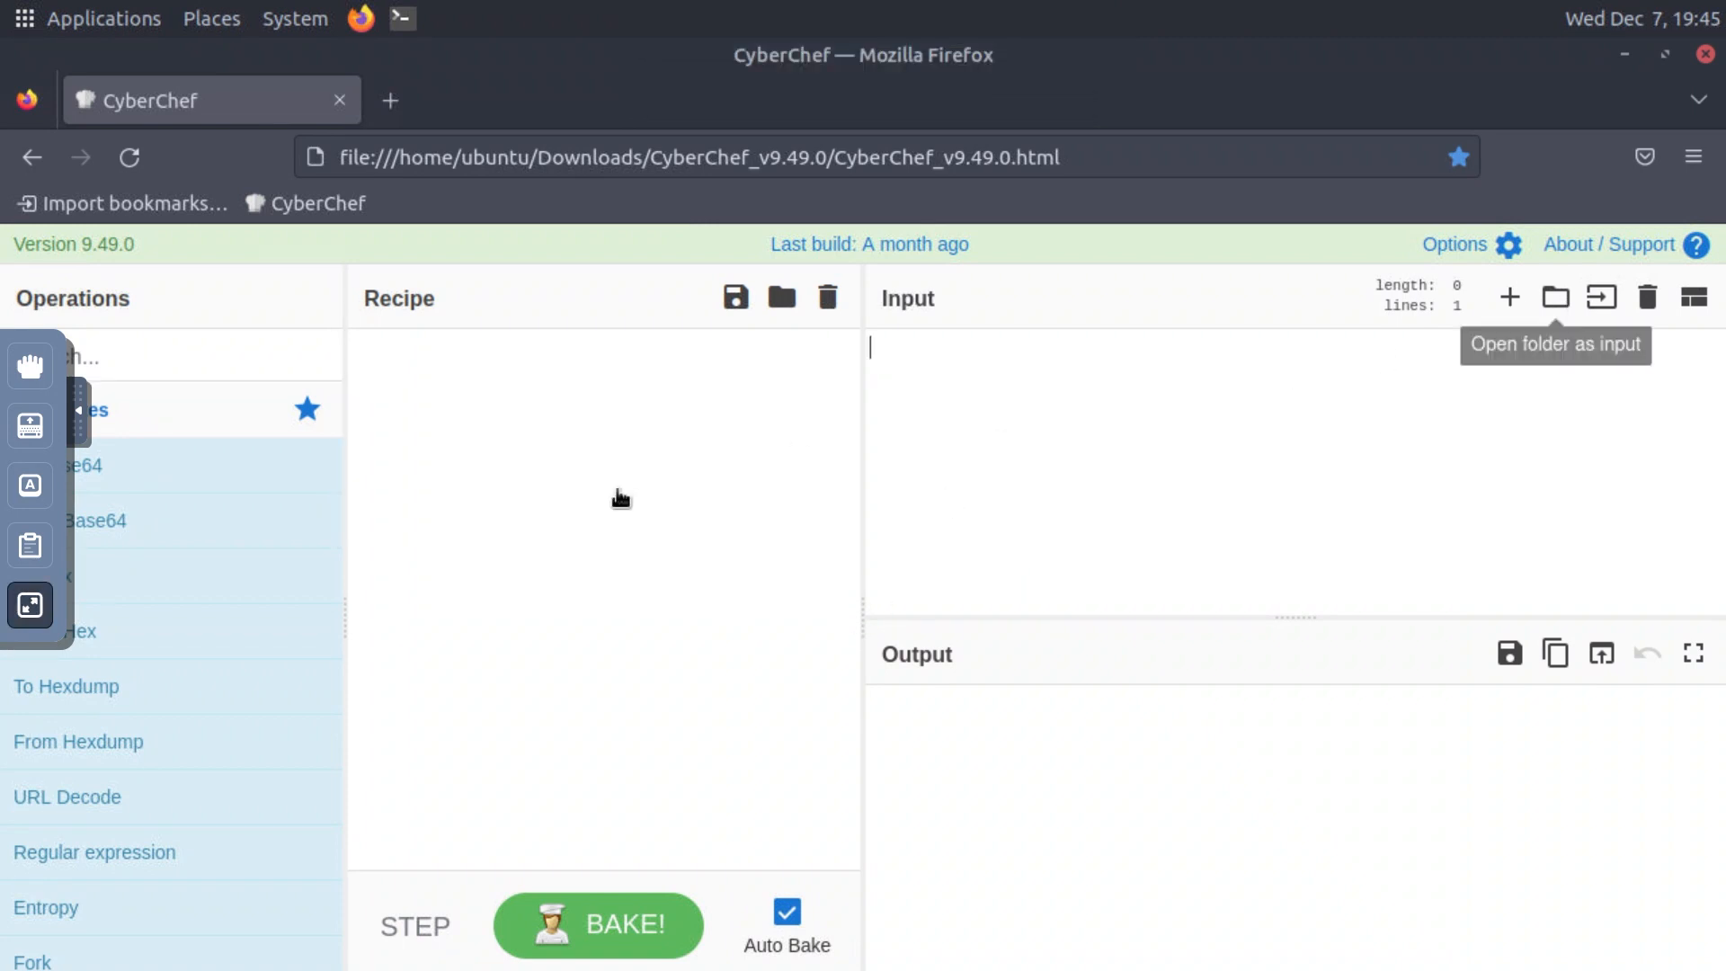
click(1598, 300)
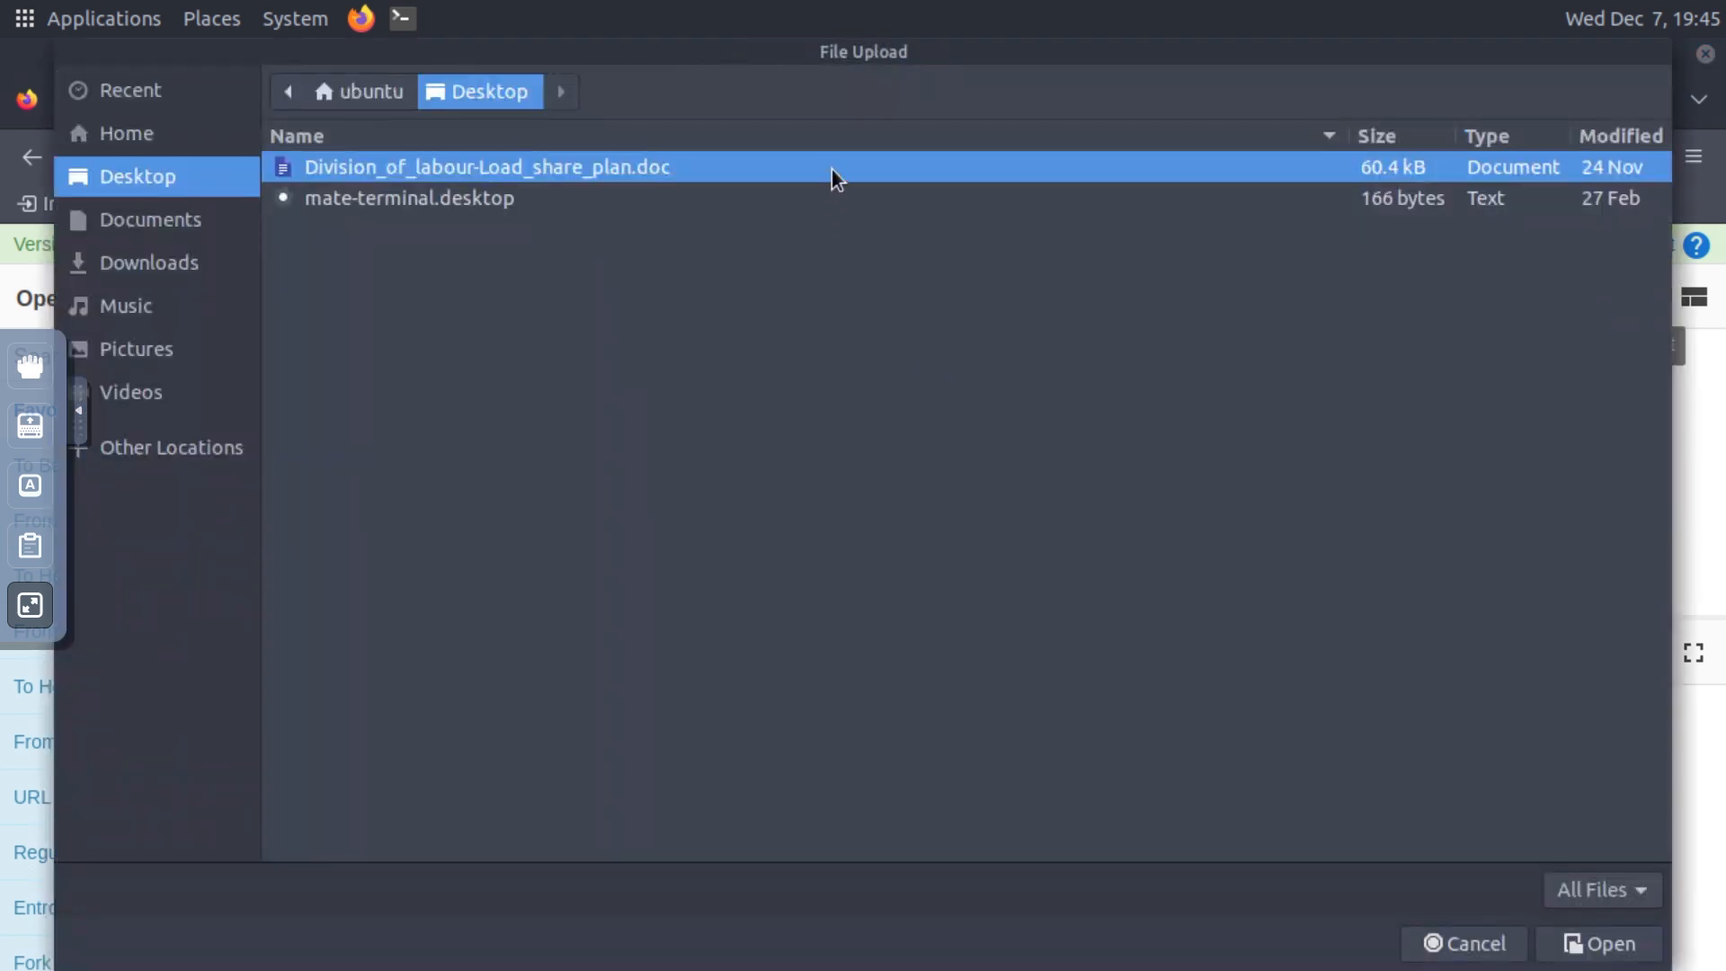
double_click(832, 170)
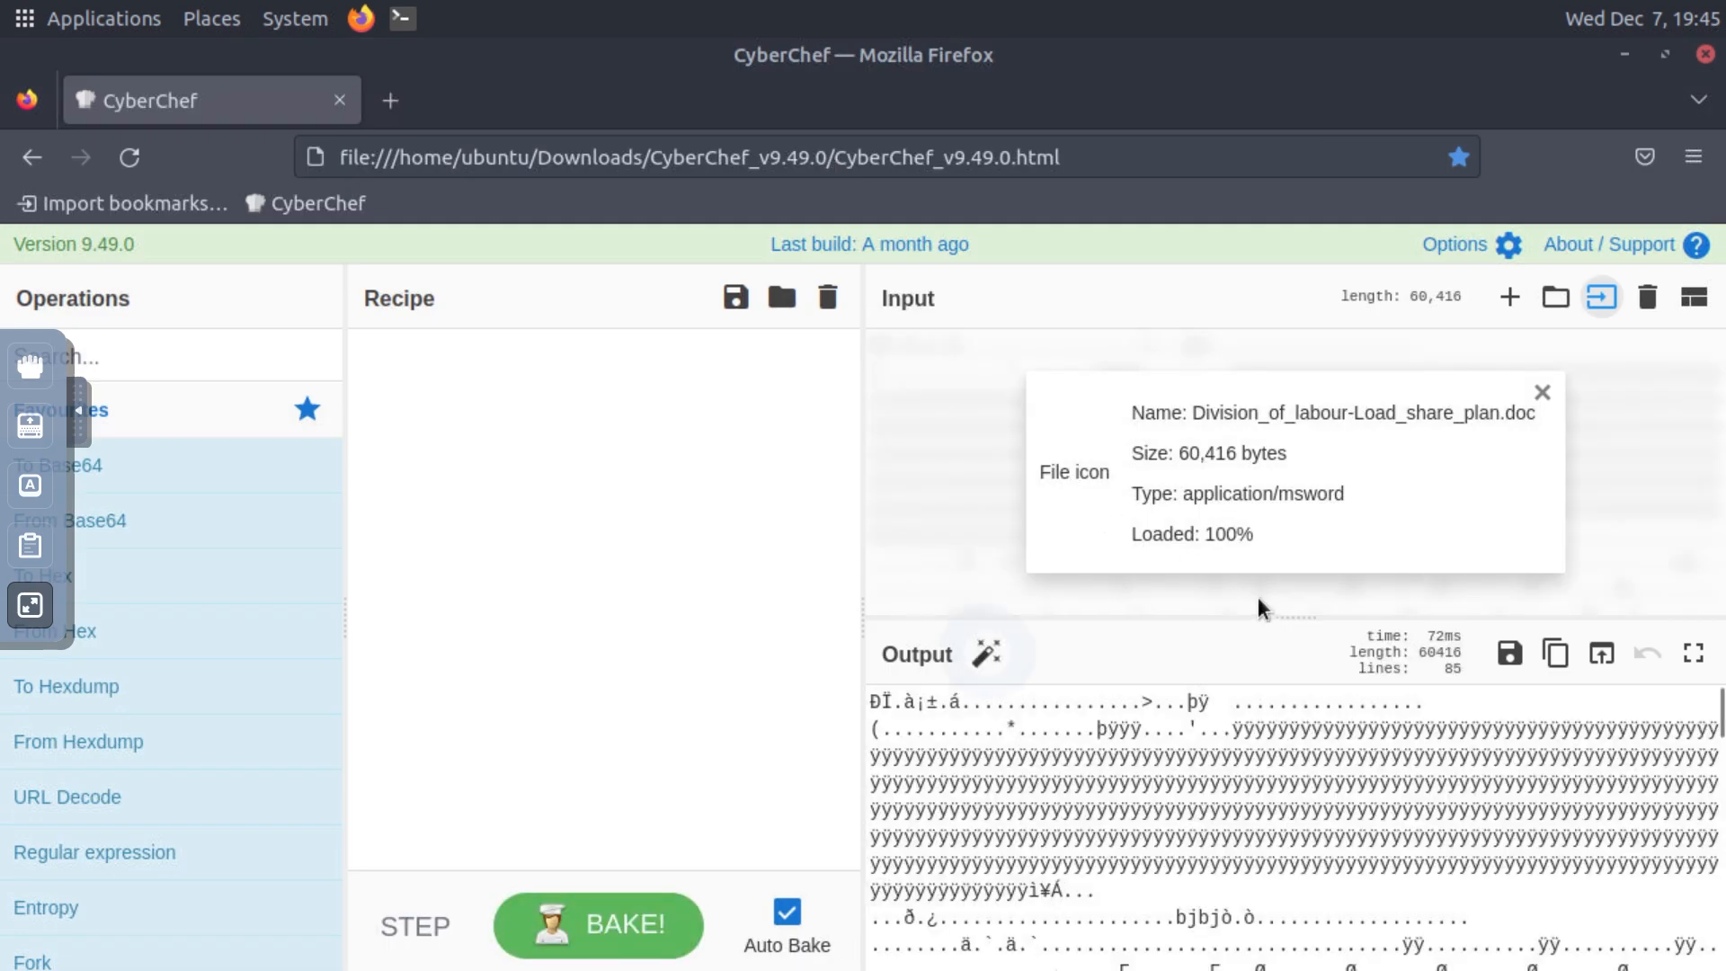
Step: Inspect the document's raw output in the maximized output view, then restore the normal layout
click(1695, 655)
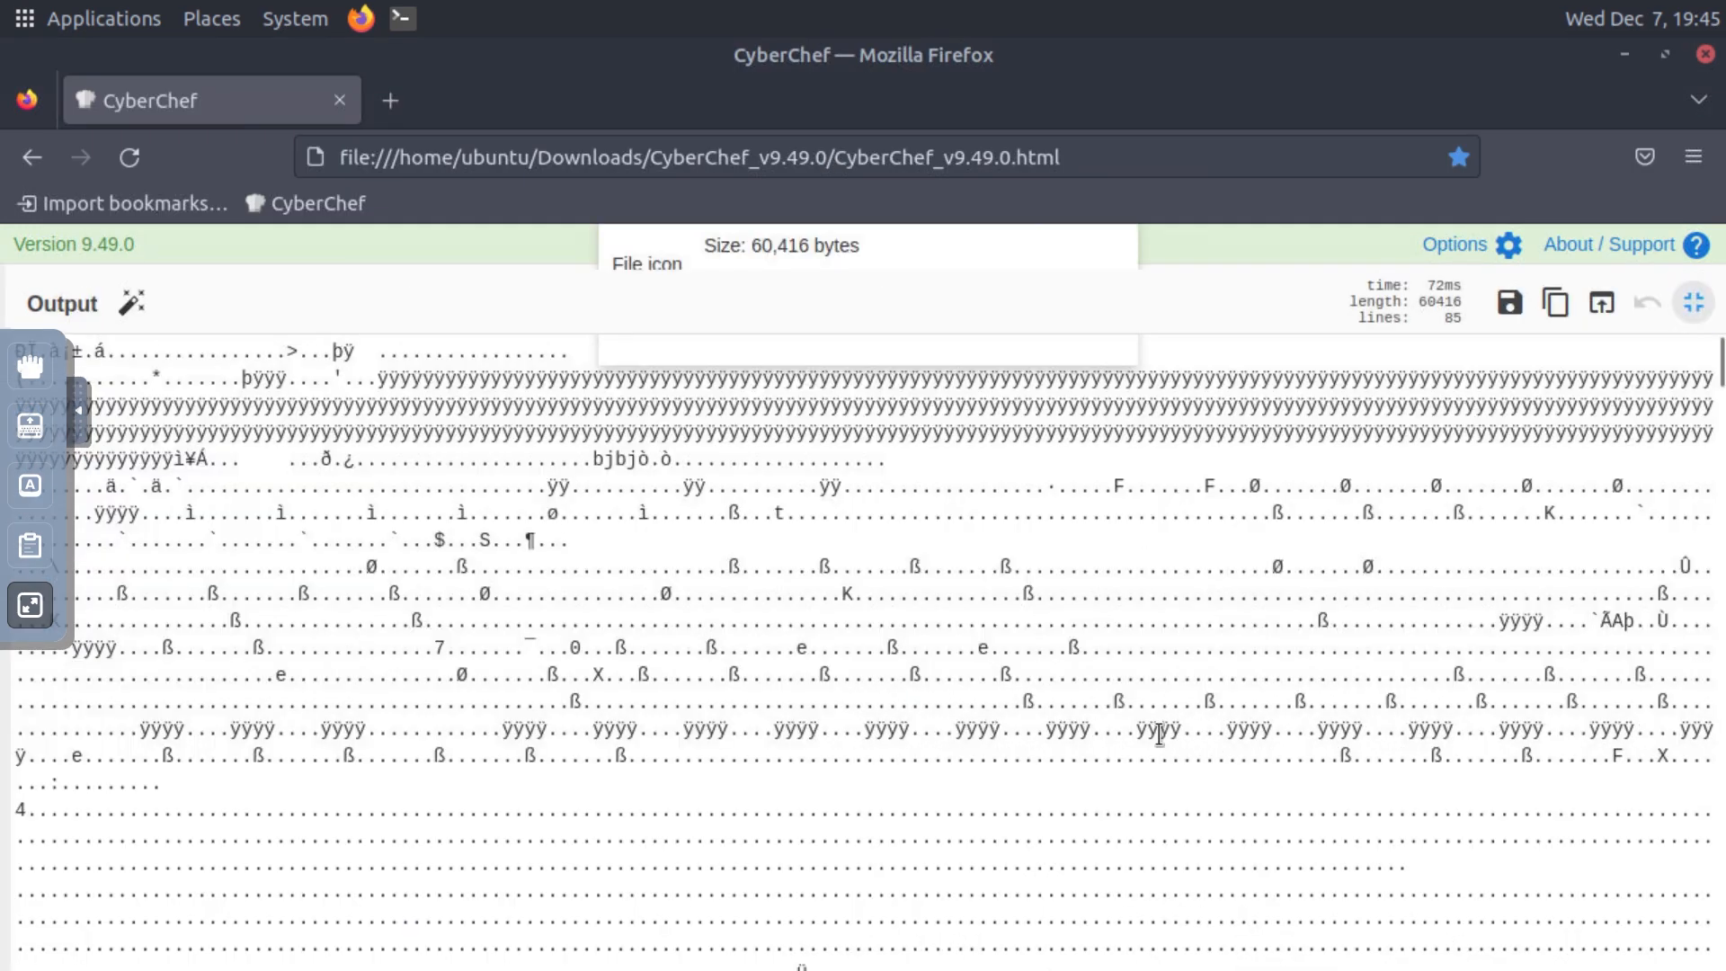
drag(1718, 364, 1720, 298)
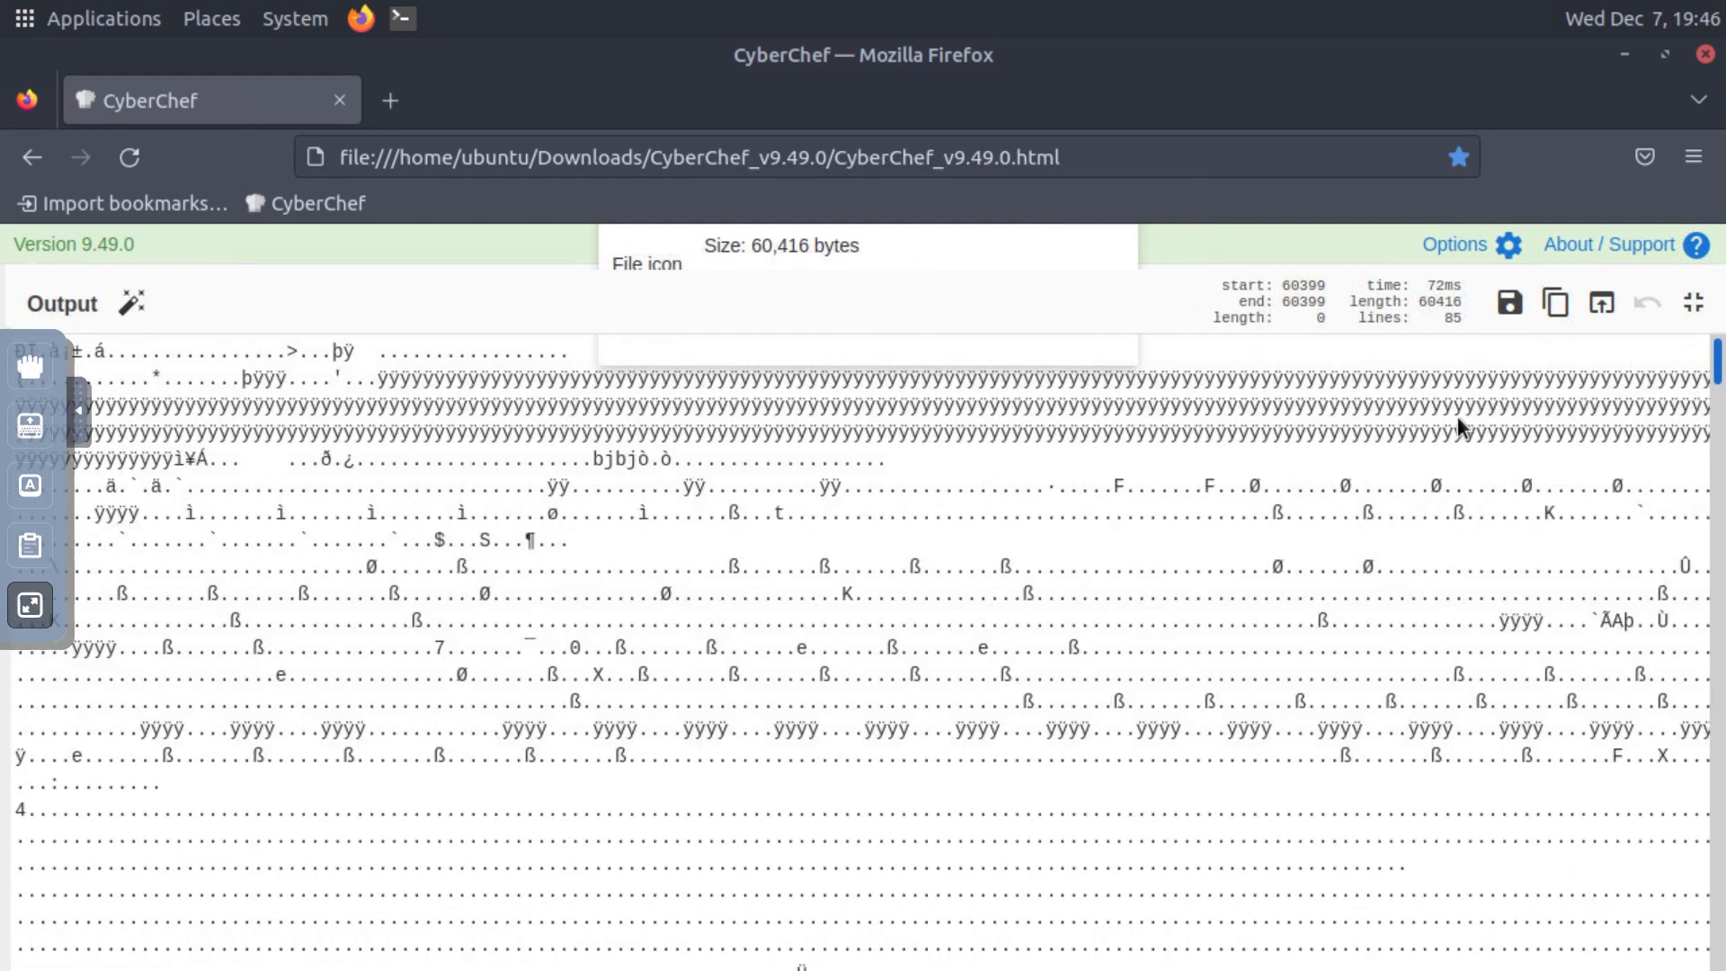
click(1695, 306)
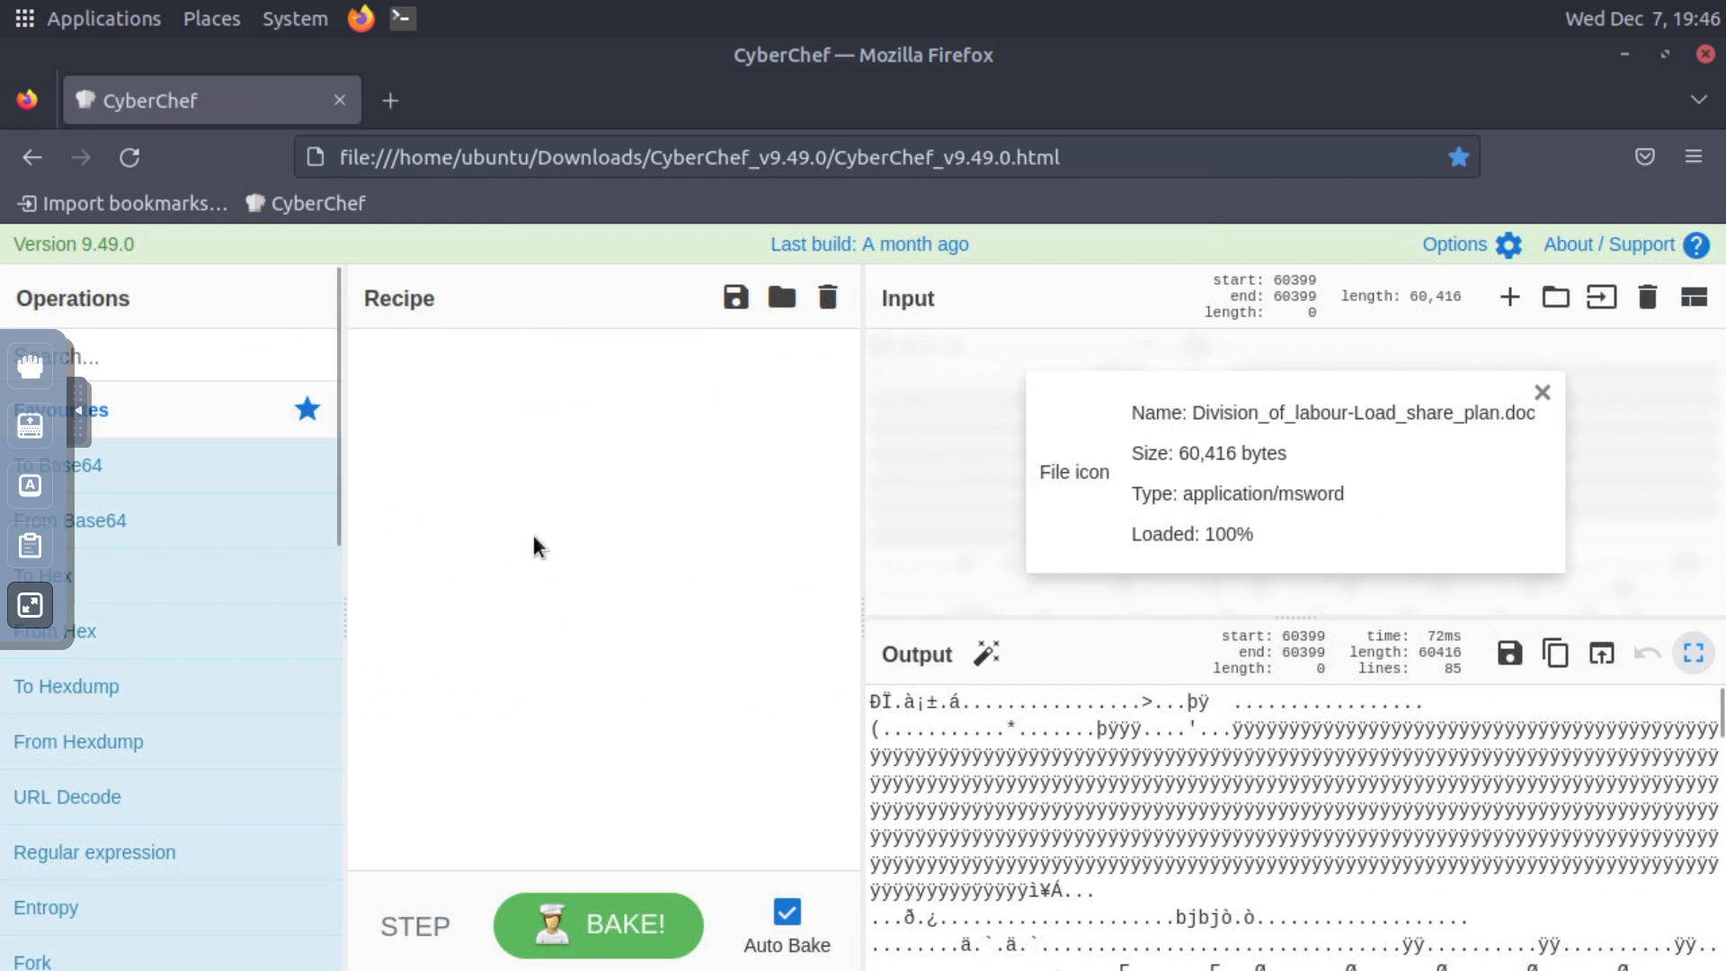
Step: Find the Strings operation, add it to the recipe and examine the strings extracted from the document
mouse_move(77, 463)
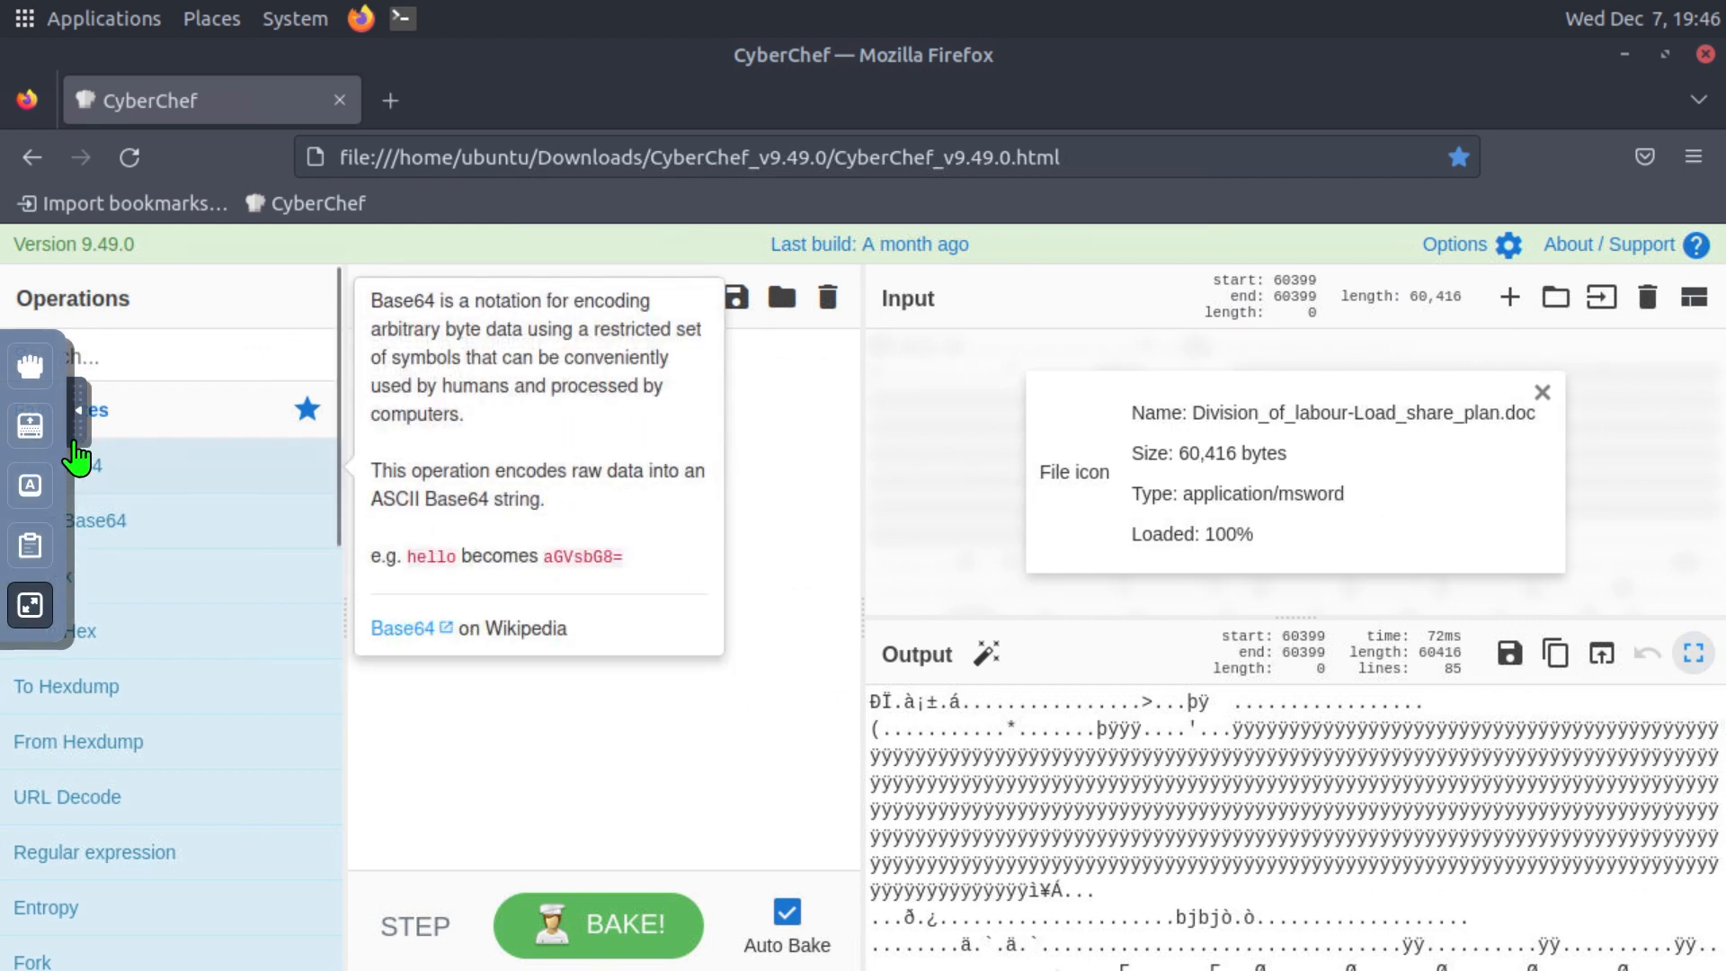
click(107, 353)
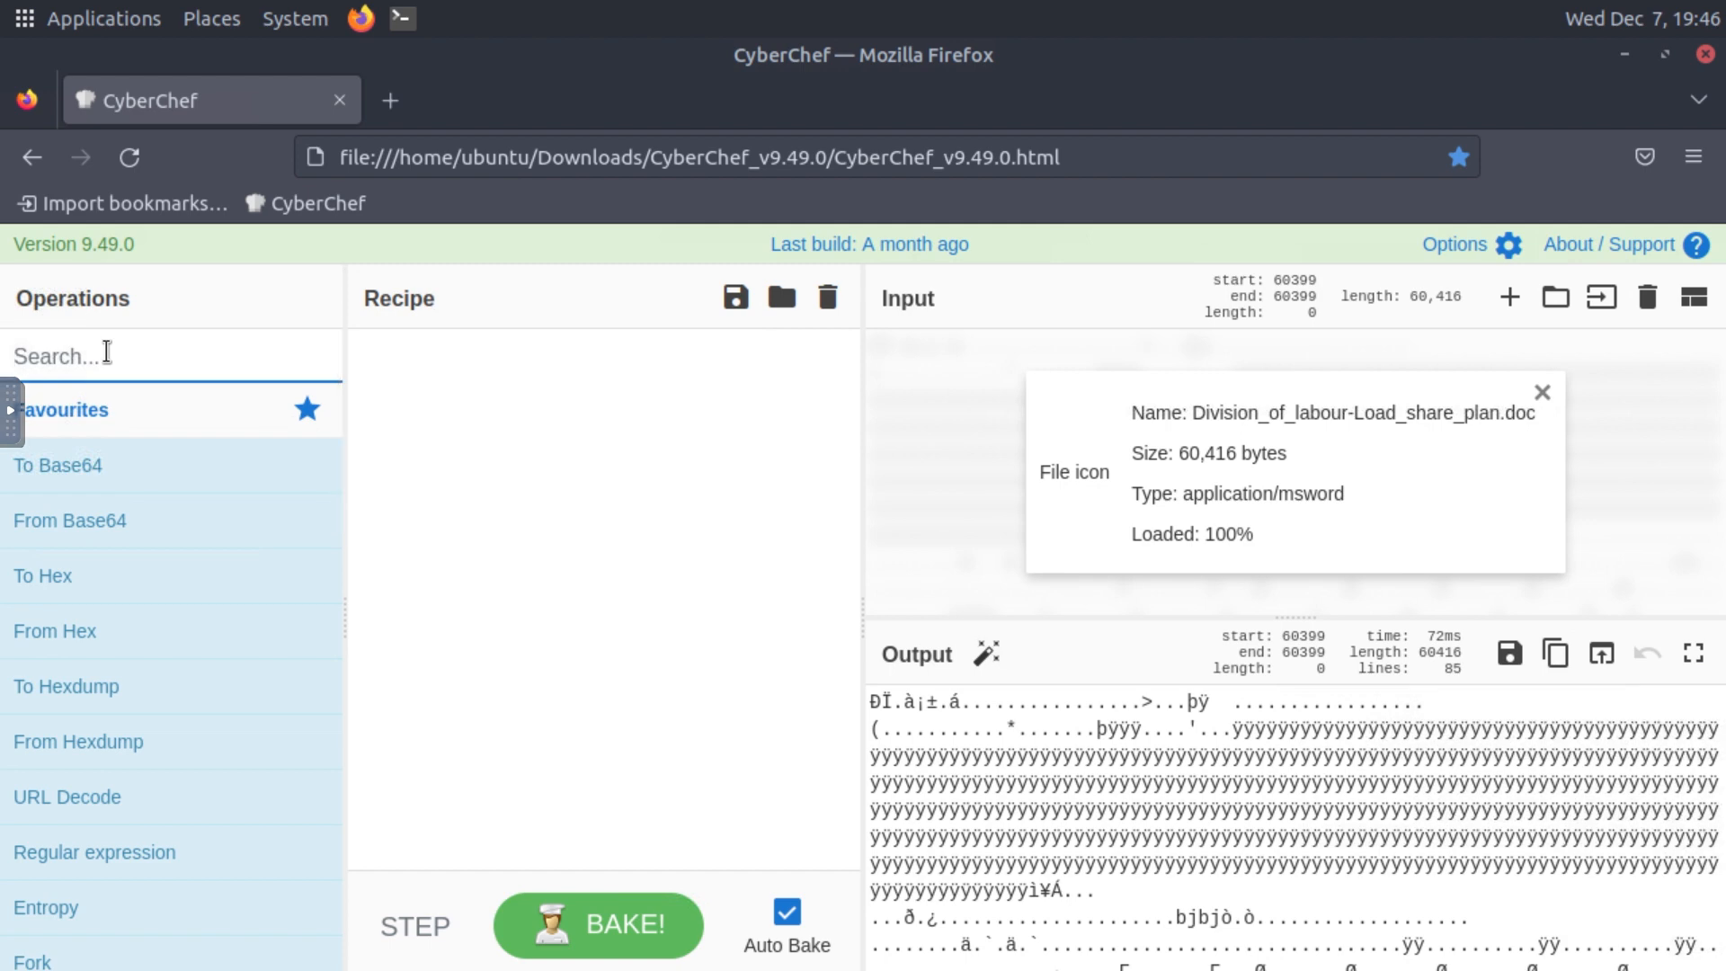
text(strings)
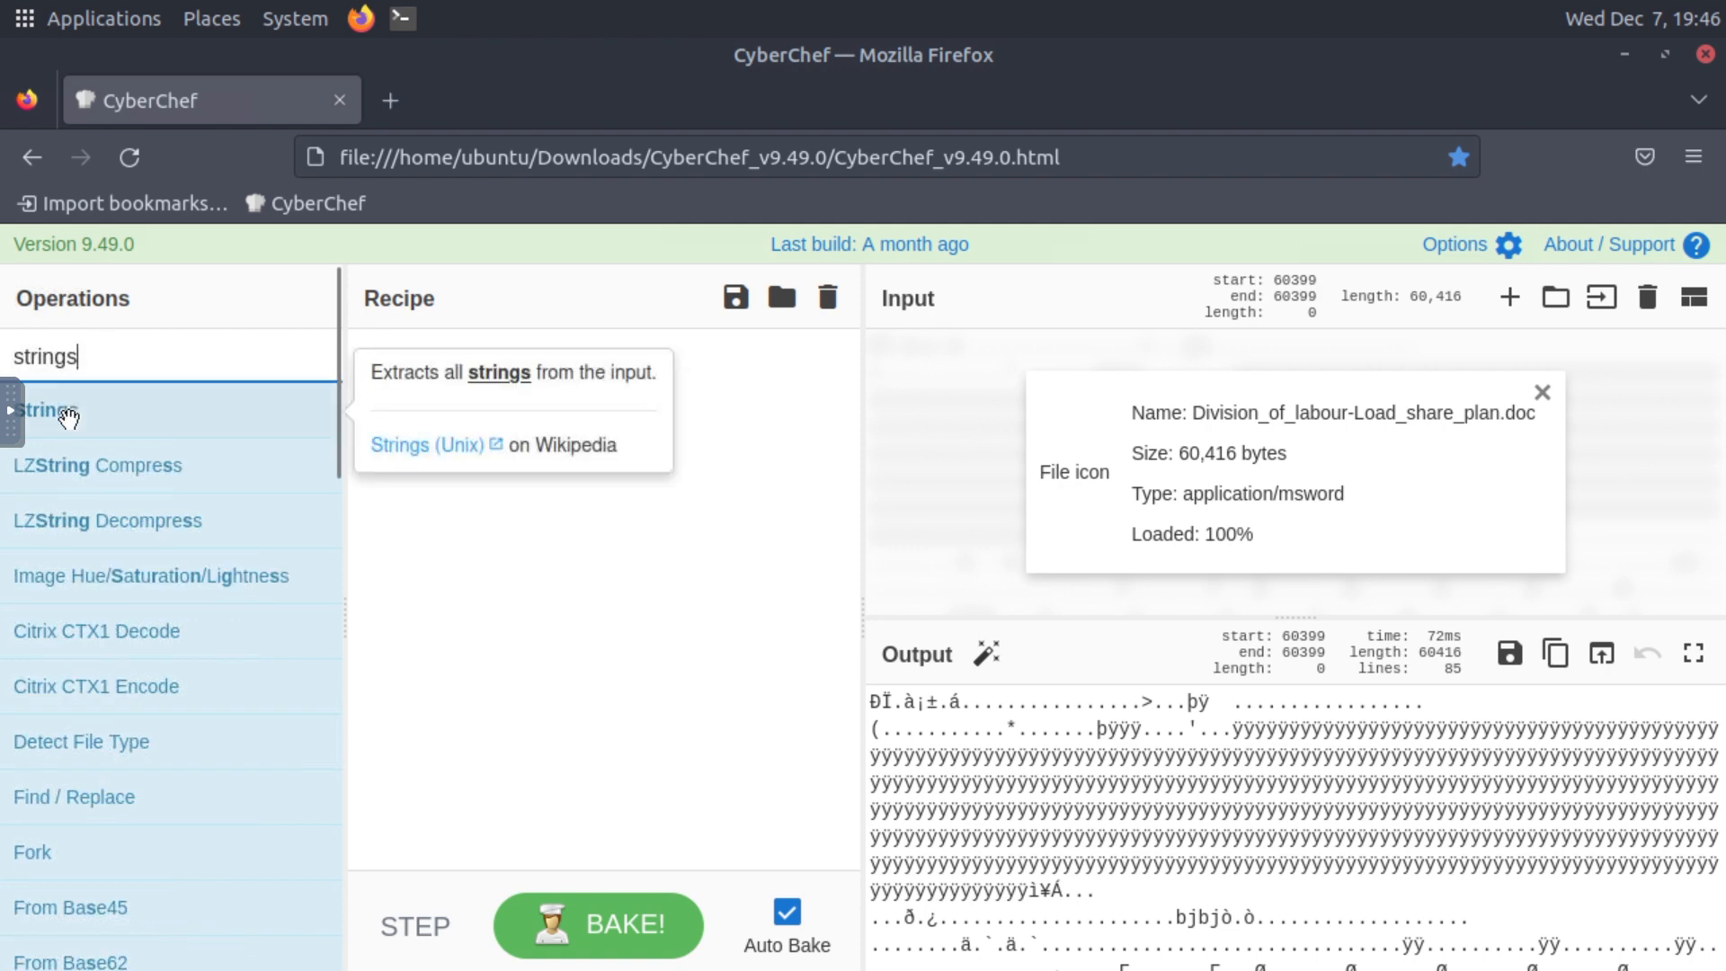
drag(68, 418, 441, 408)
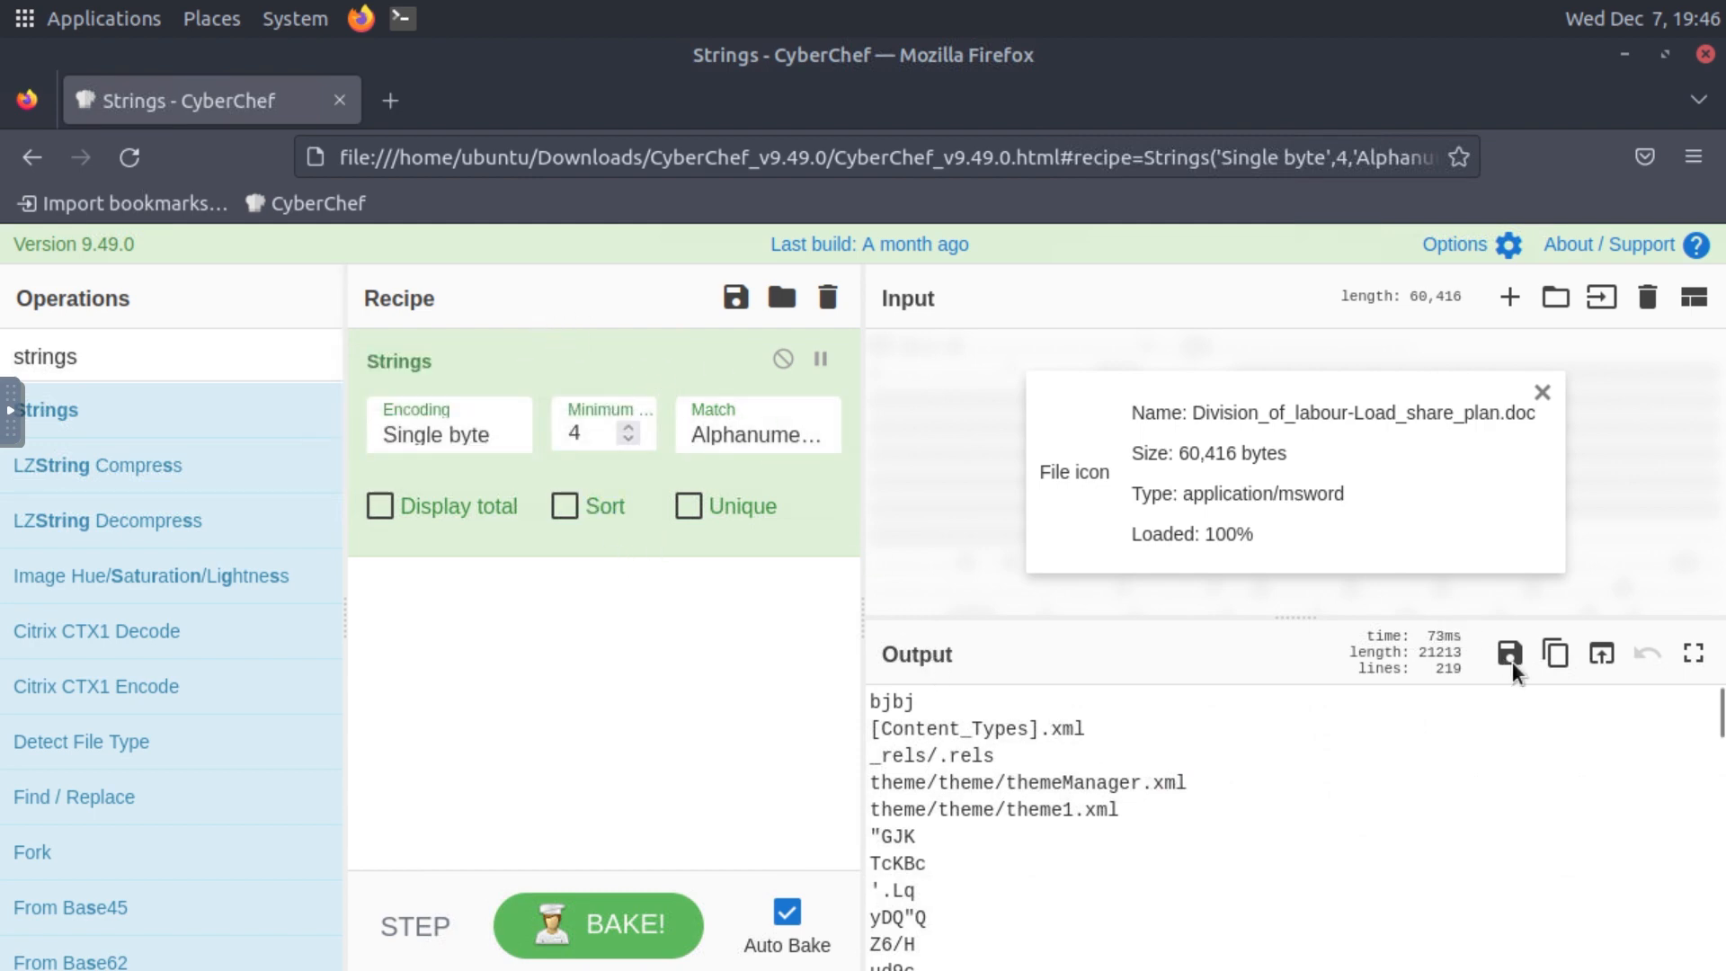
scroll(1581, 755, down, 5)
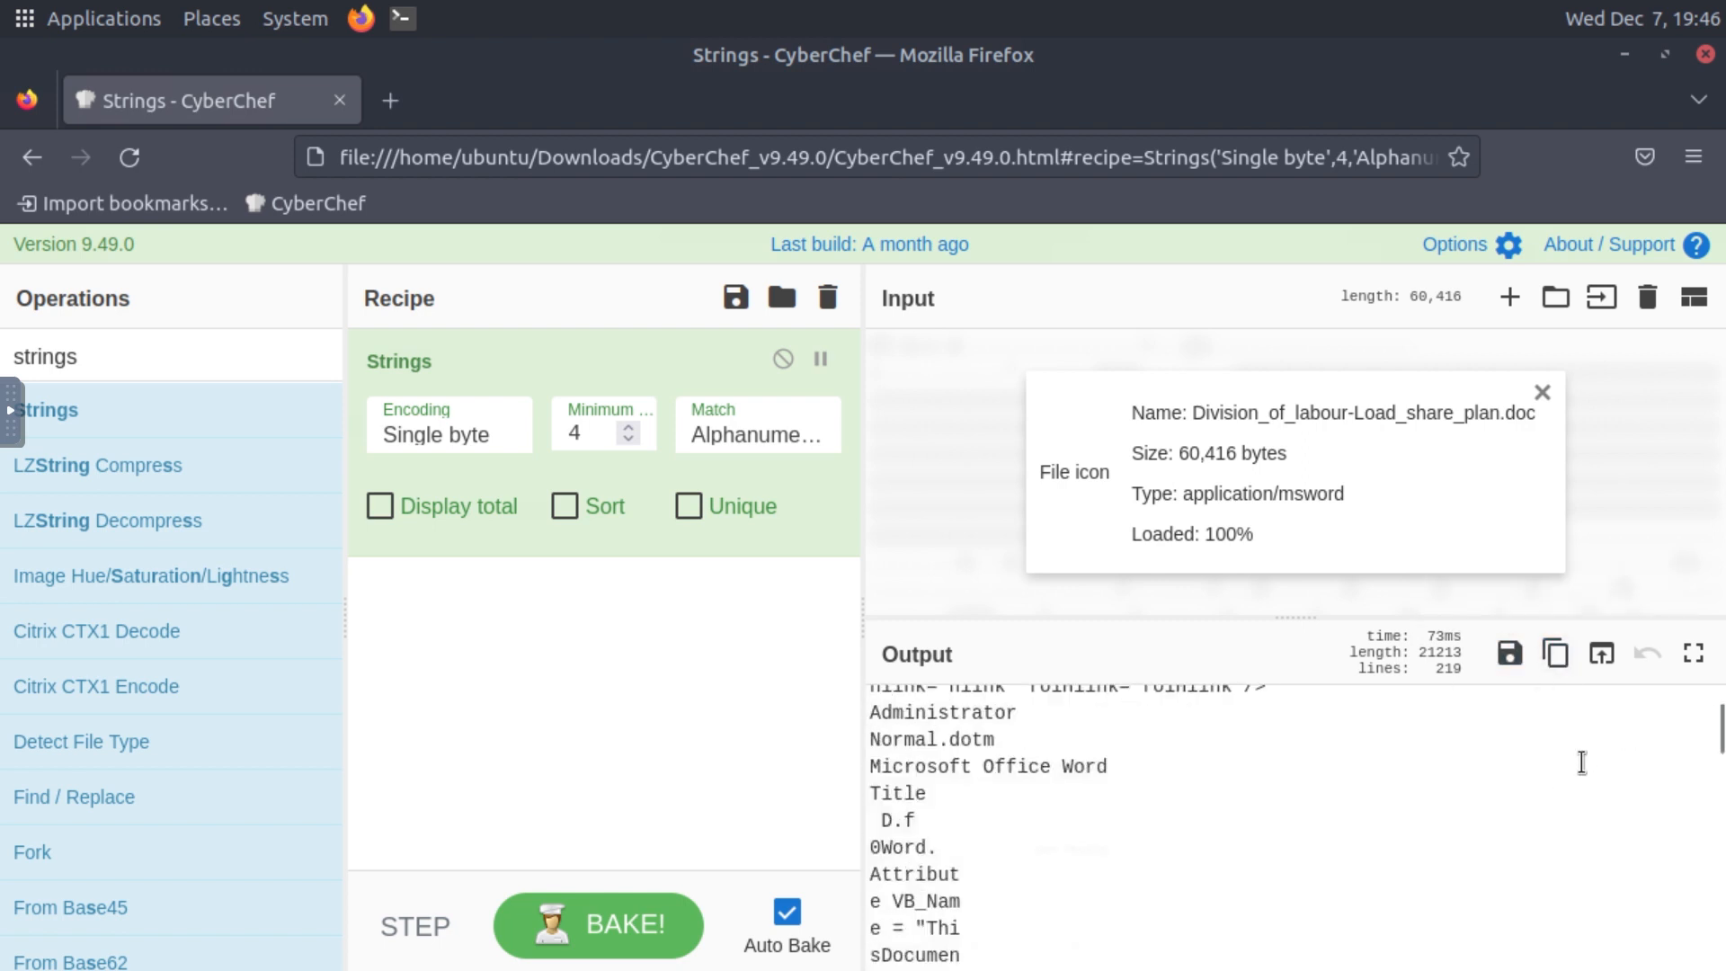
scroll(1582, 760, down, 10)
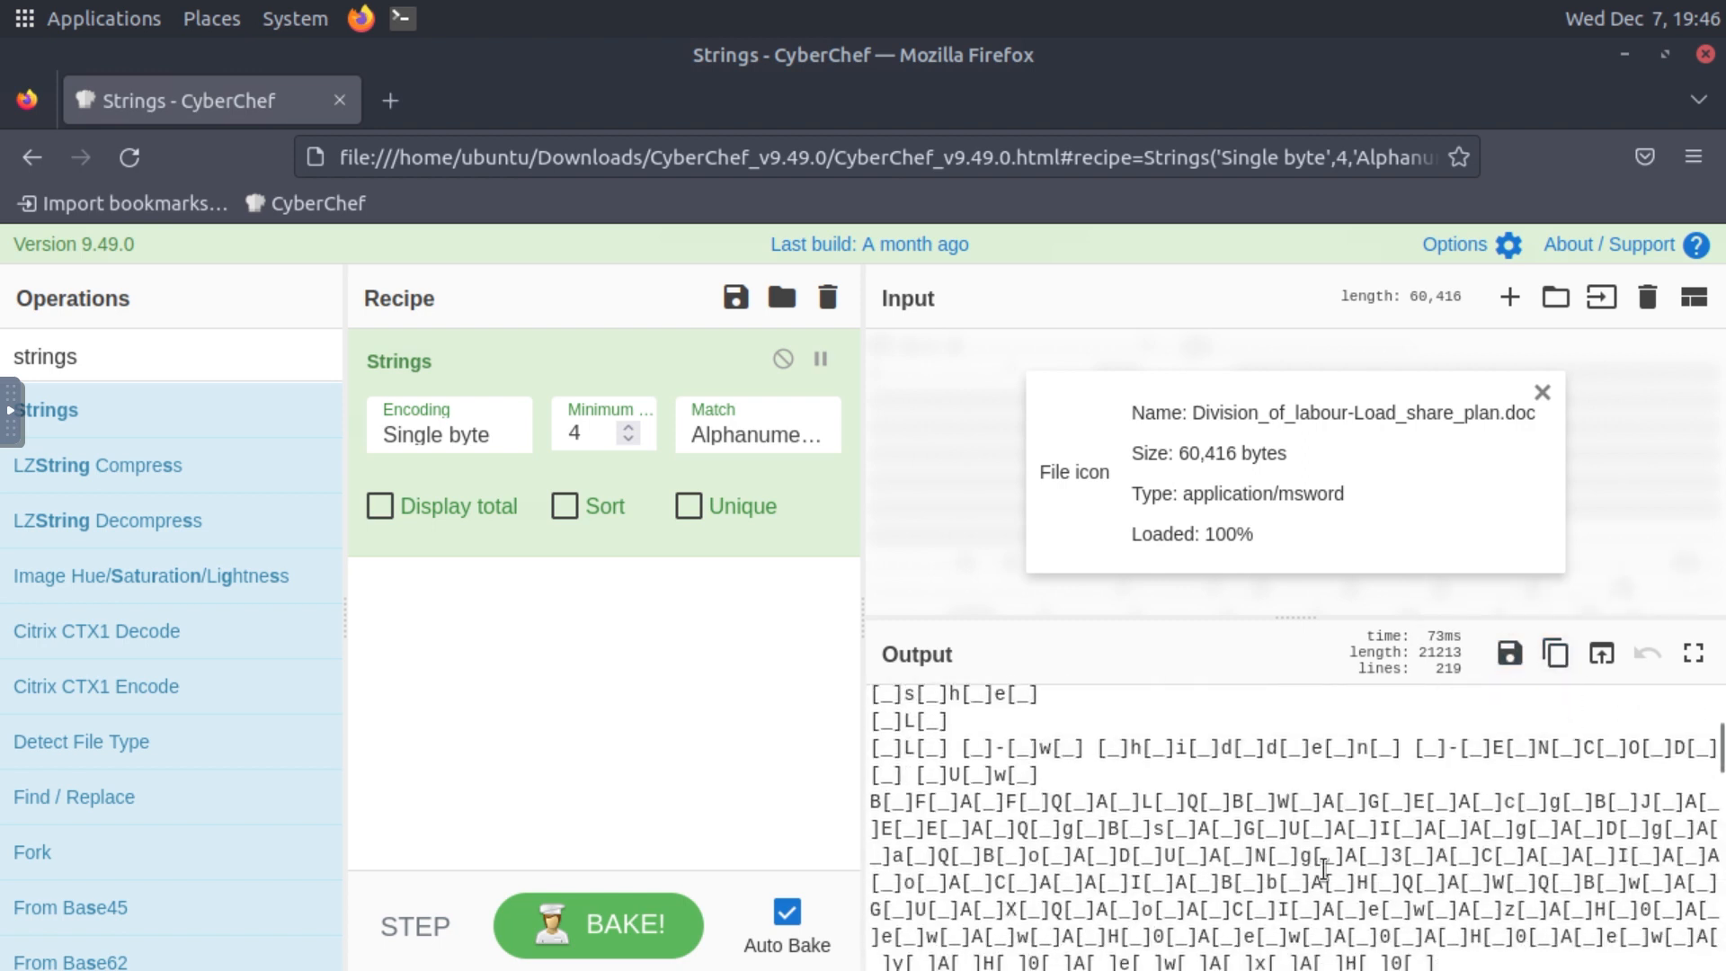
Step: Examine the strings extracted from the document, from the obfuscated cmd lines through the encoded block to the document metadata
scroll(1324, 867, up, 5)
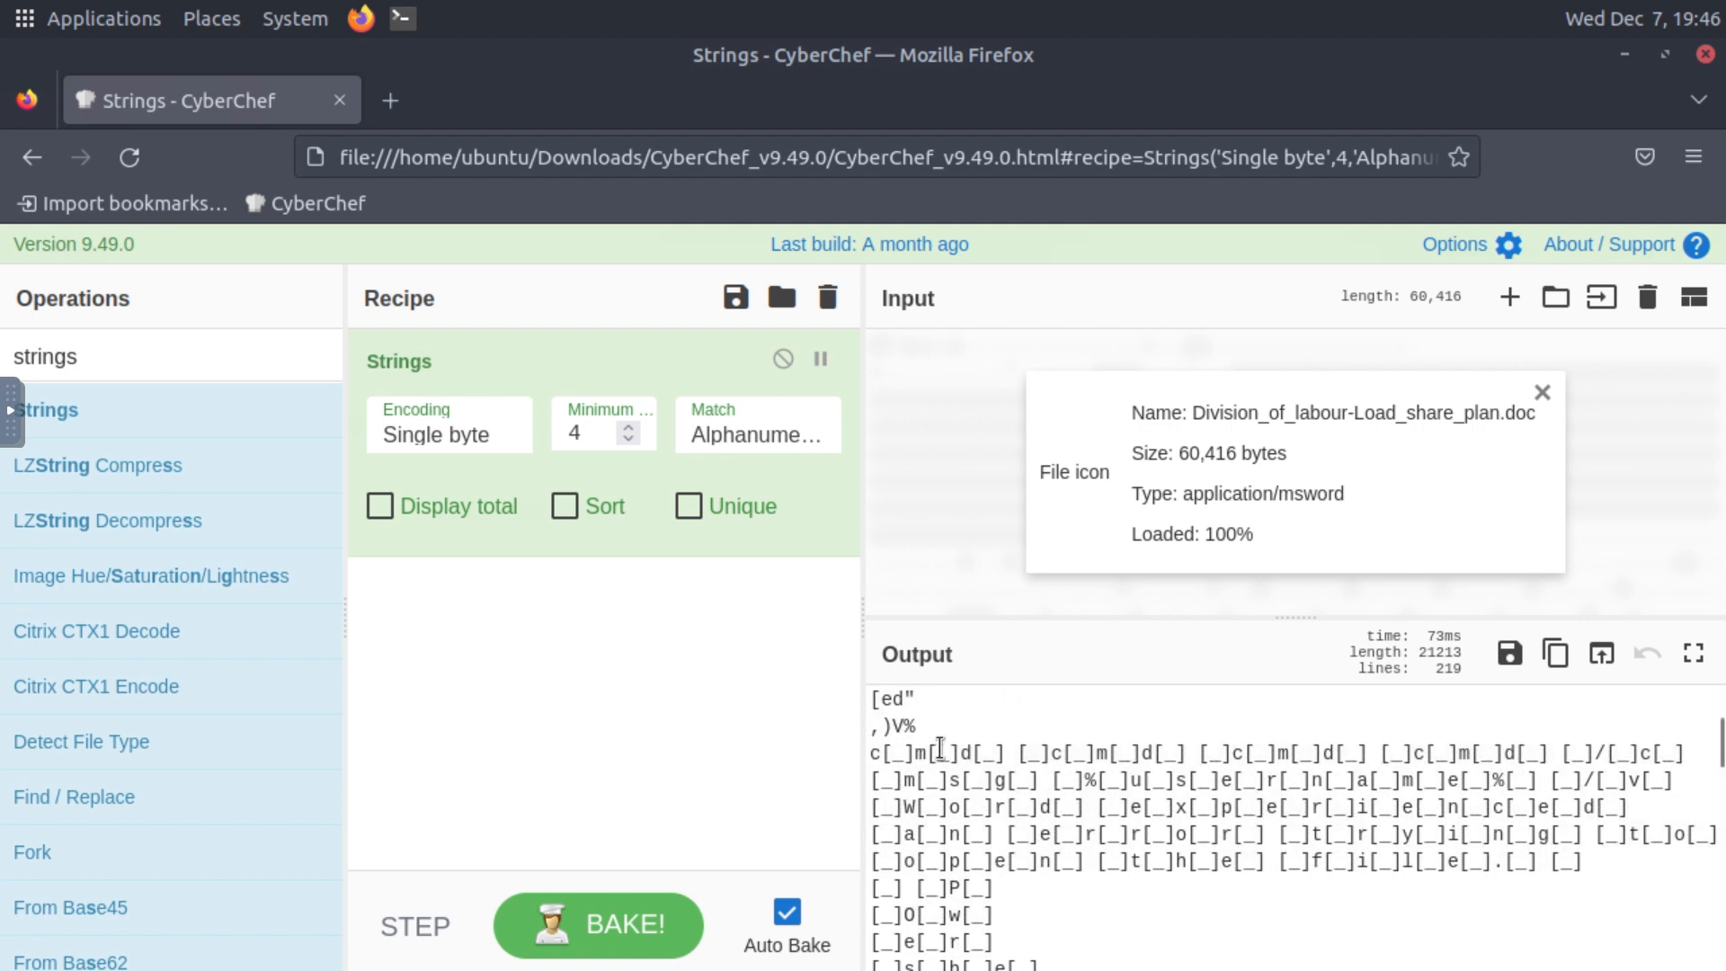
drag(870, 753, 973, 753)
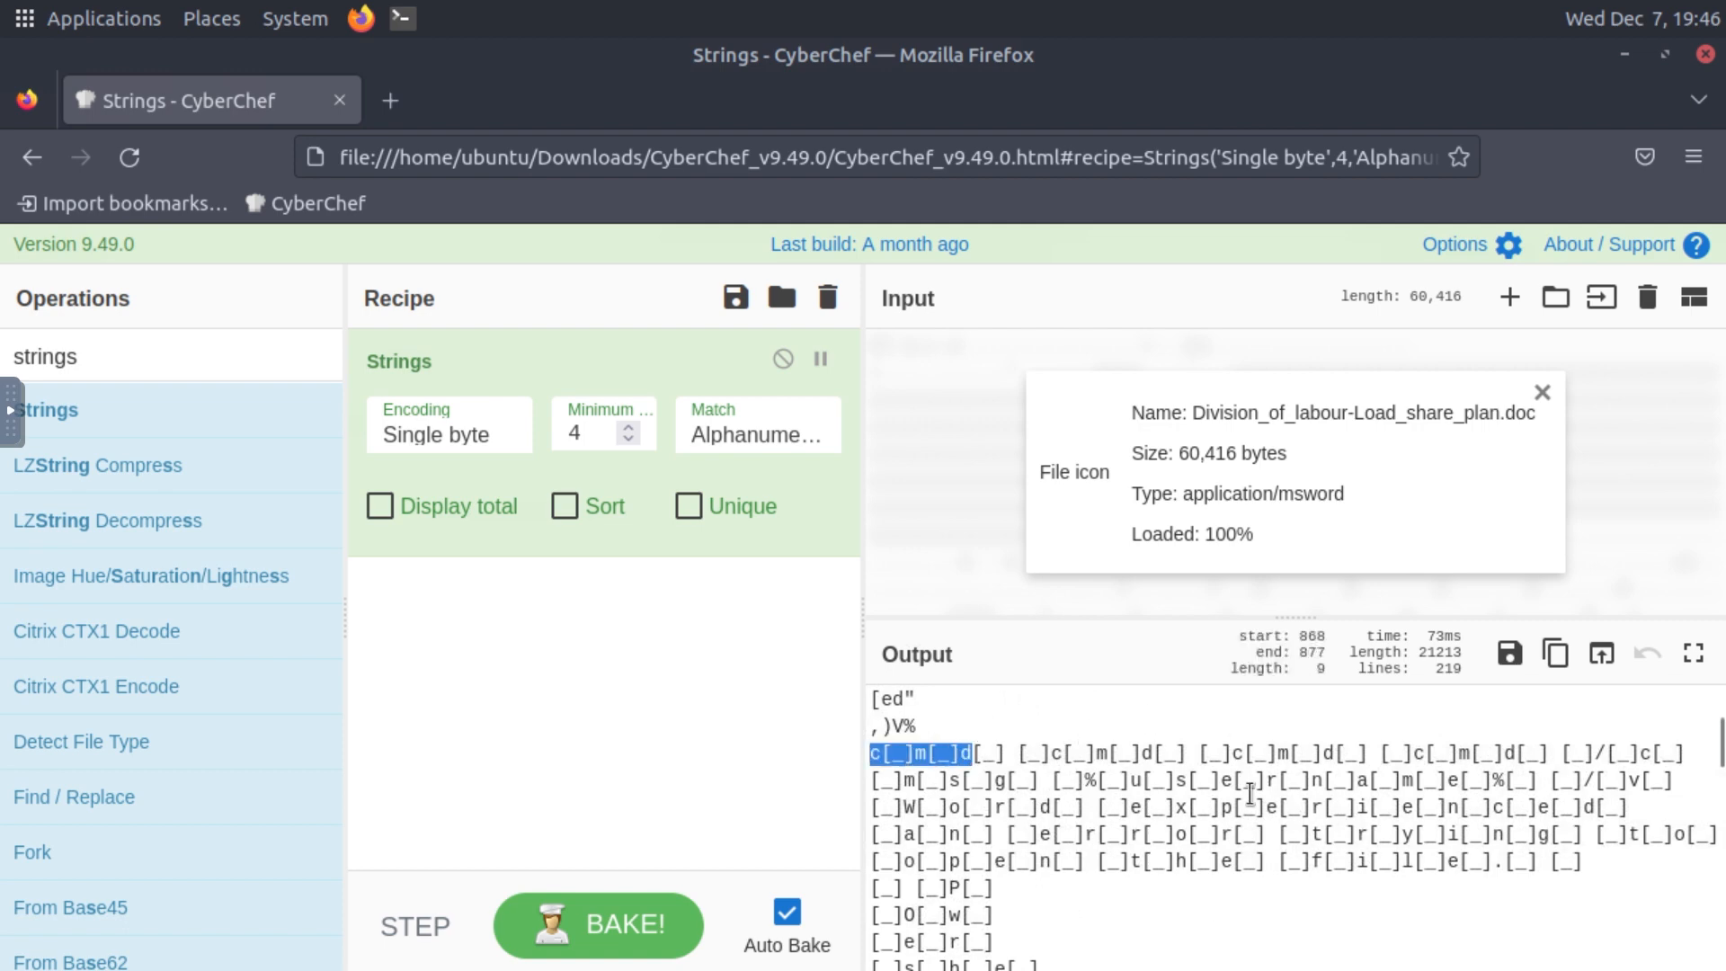
scroll(1249, 792, down, 10)
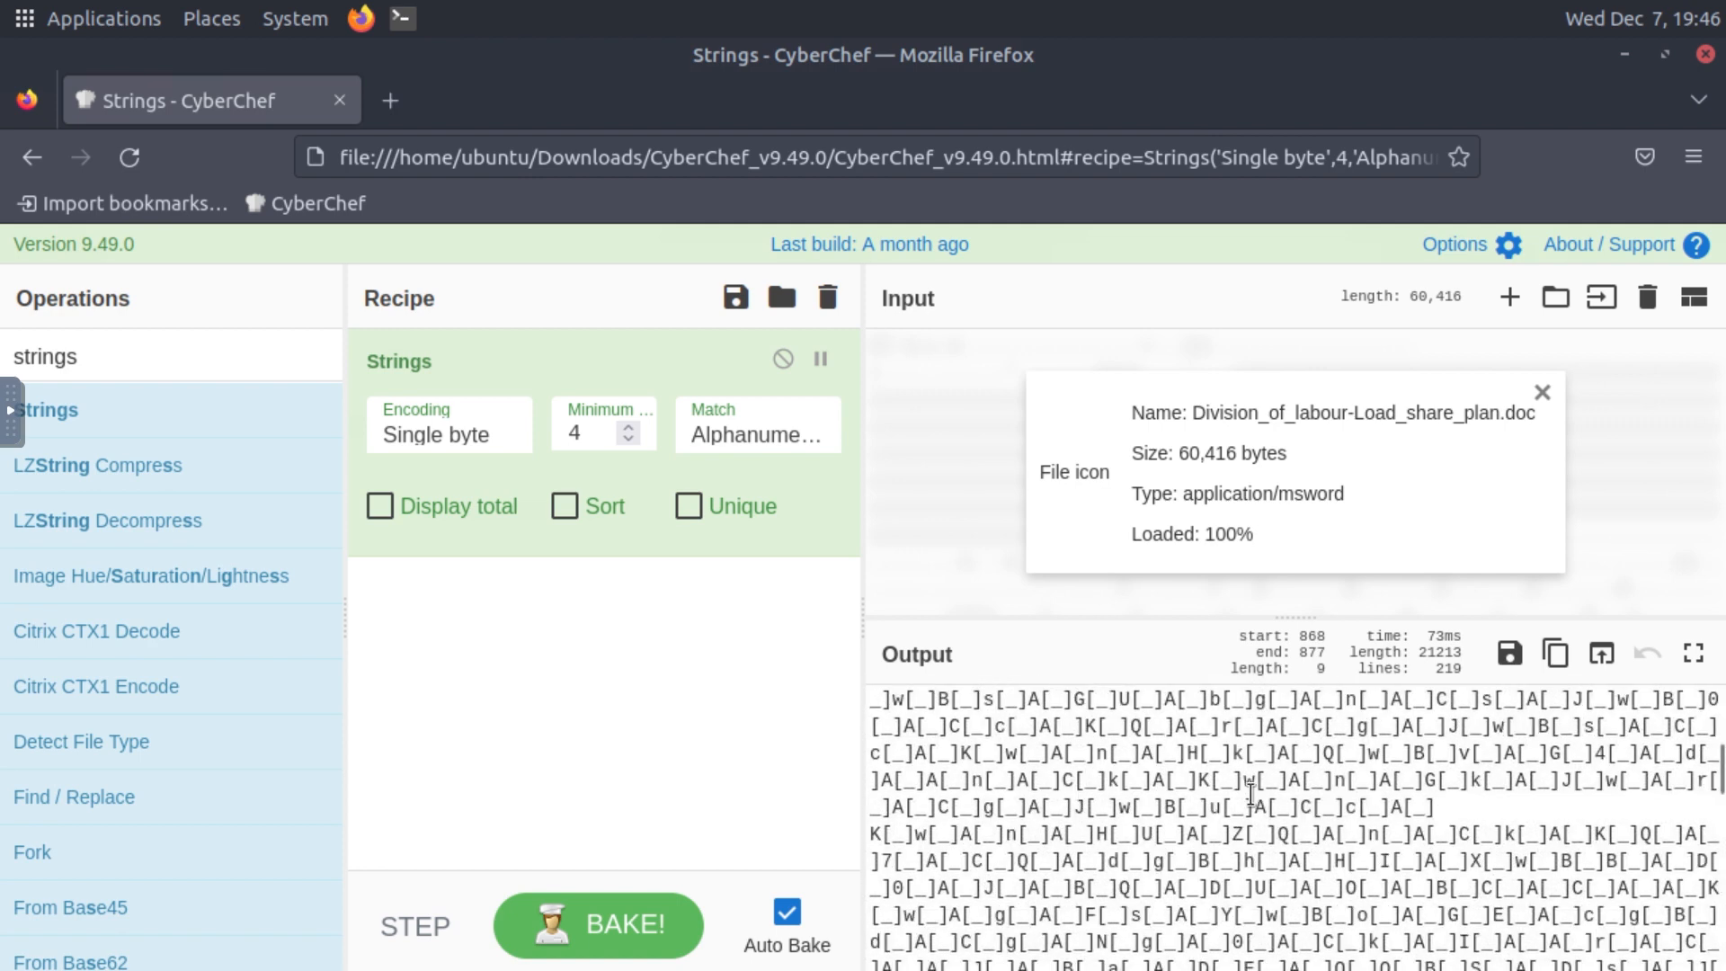
scroll(1249, 792, down, 5)
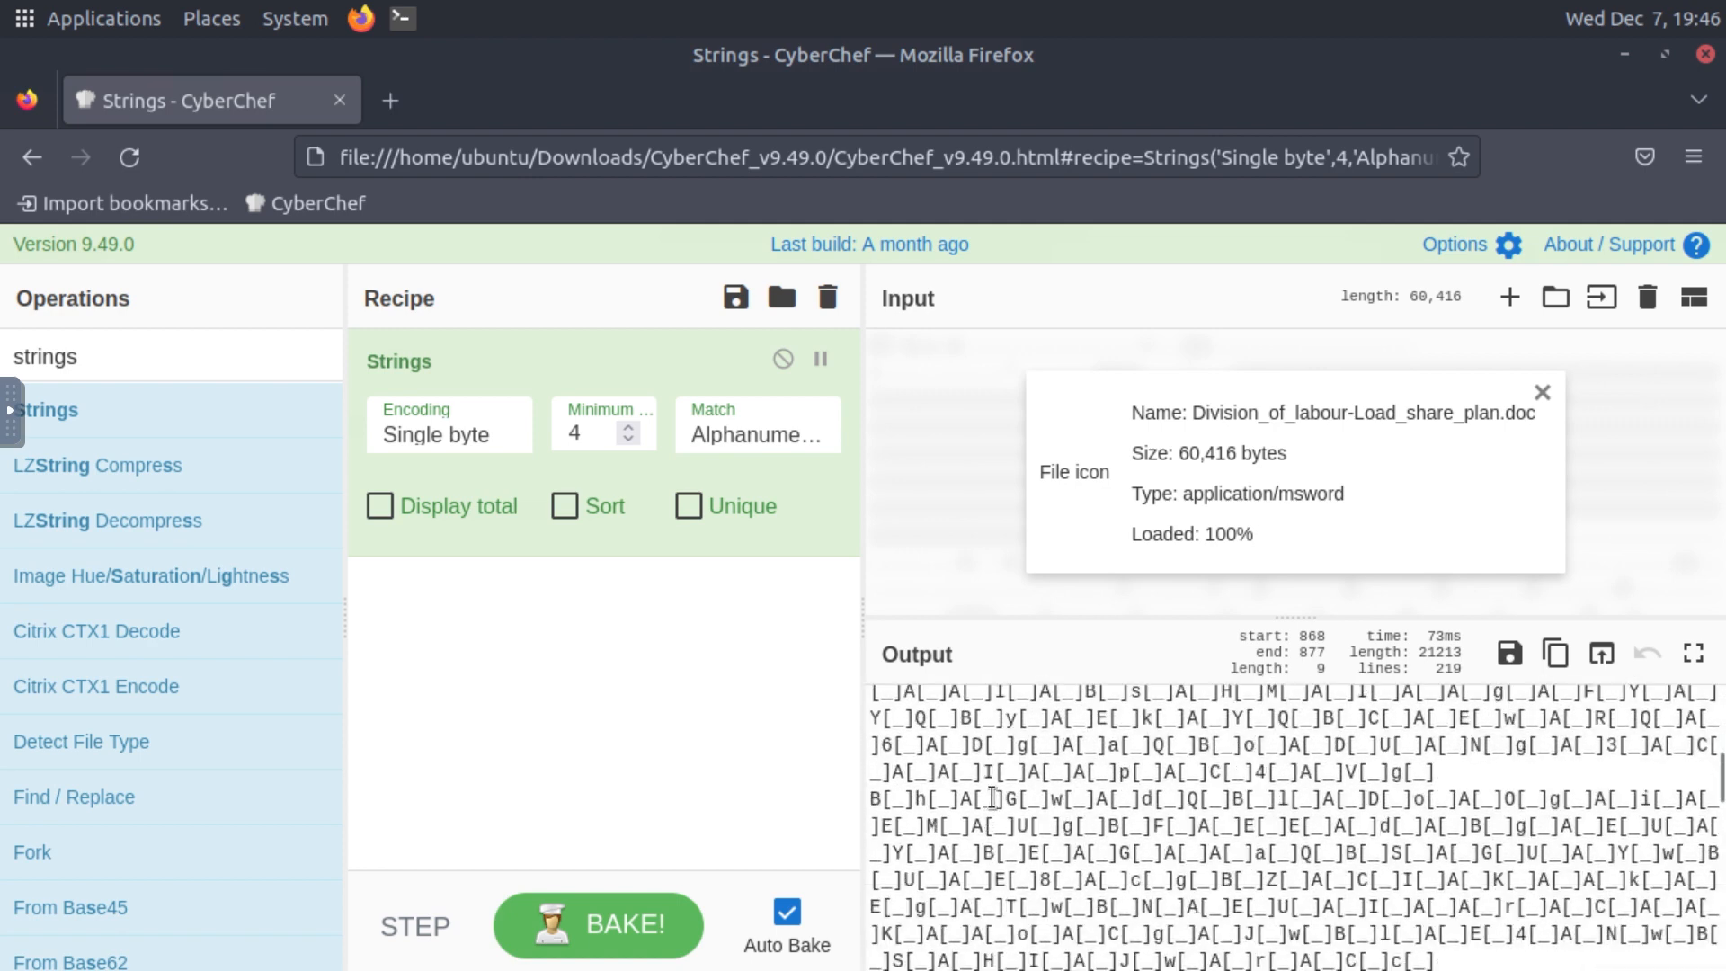
drag(974, 799, 1005, 801)
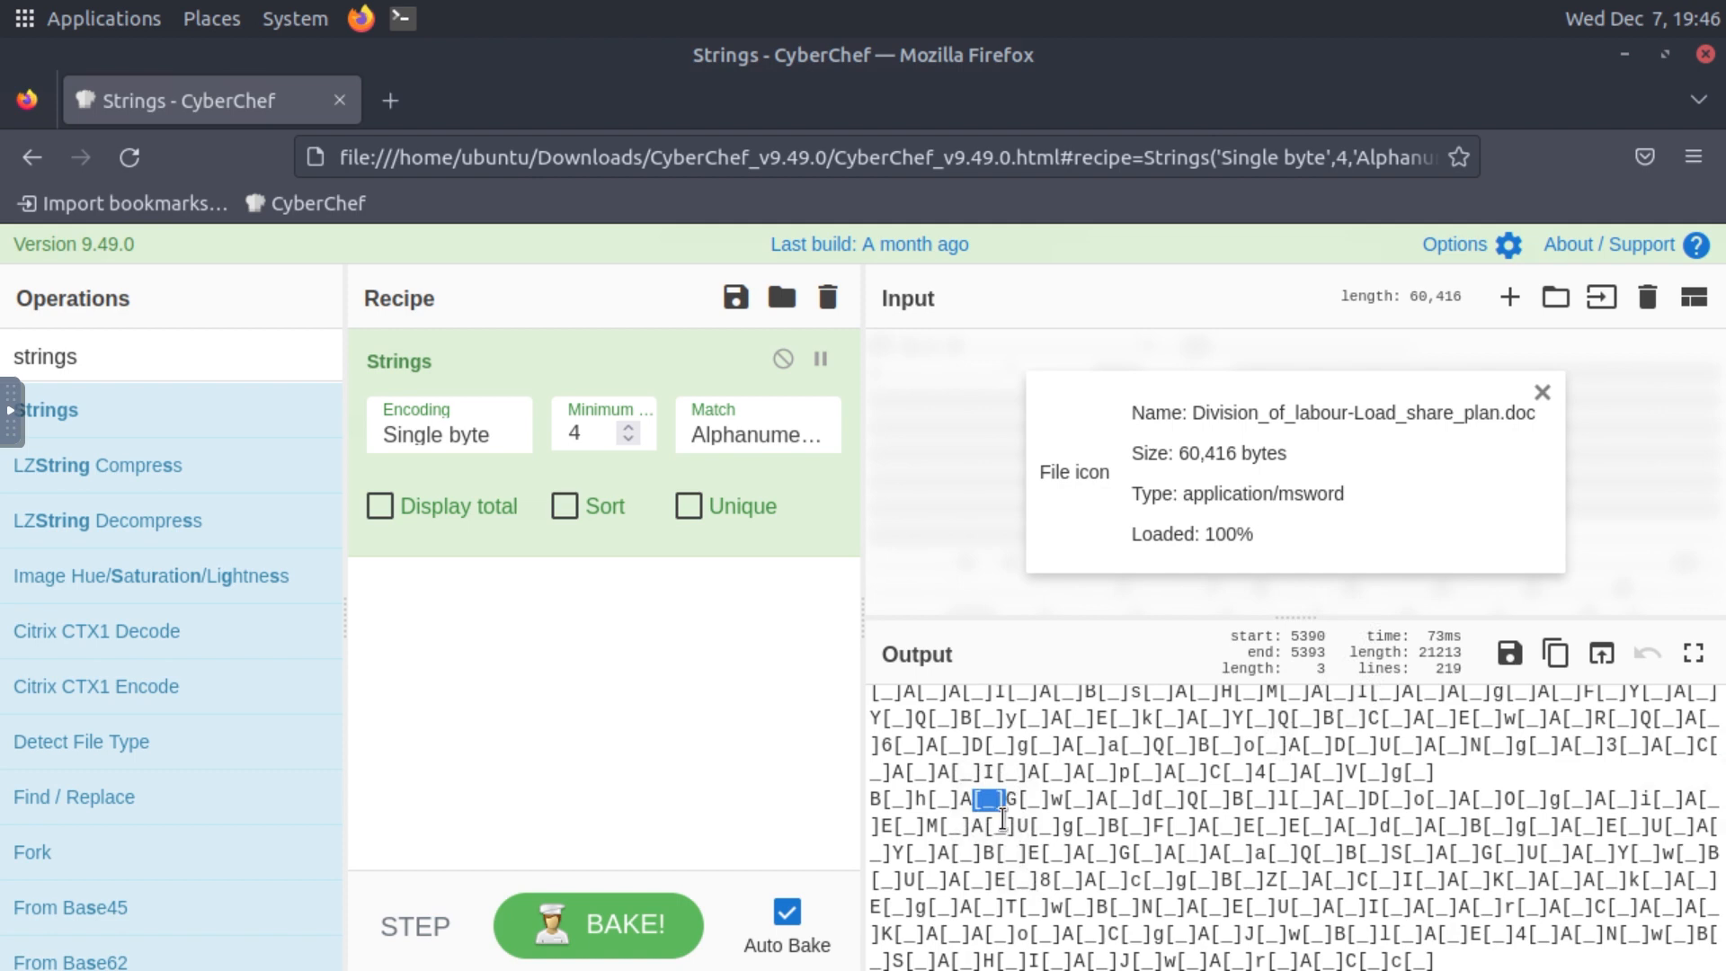
click(977, 788)
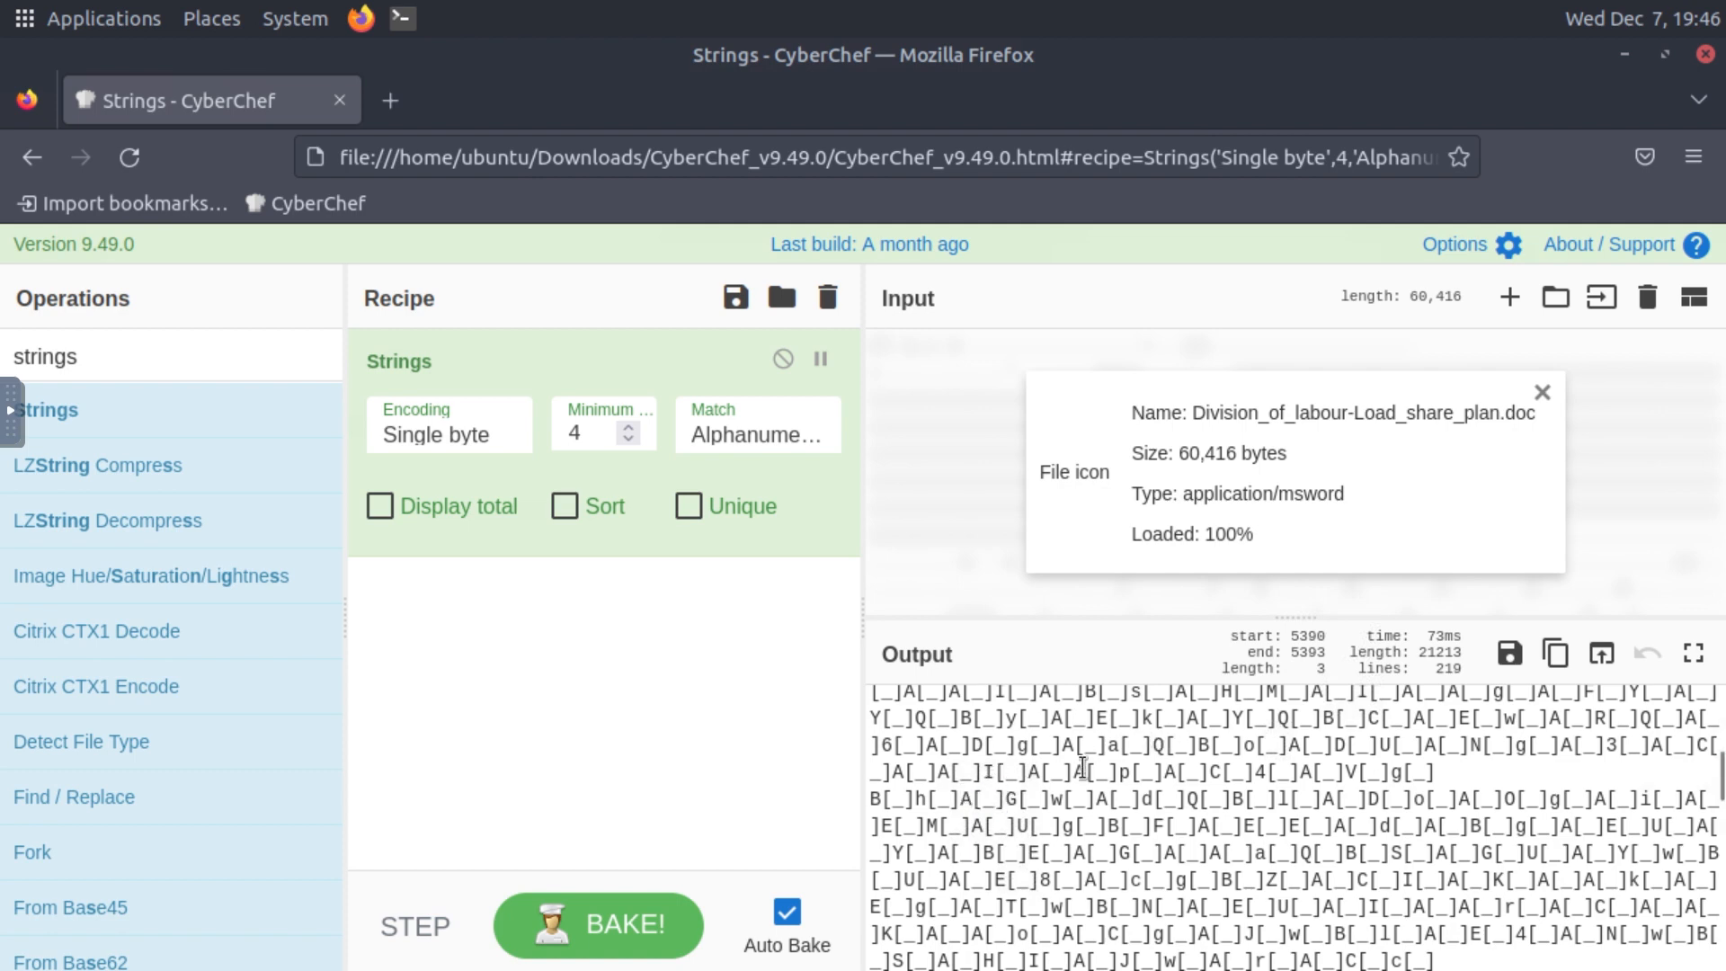
scroll(1088, 800, down, 5)
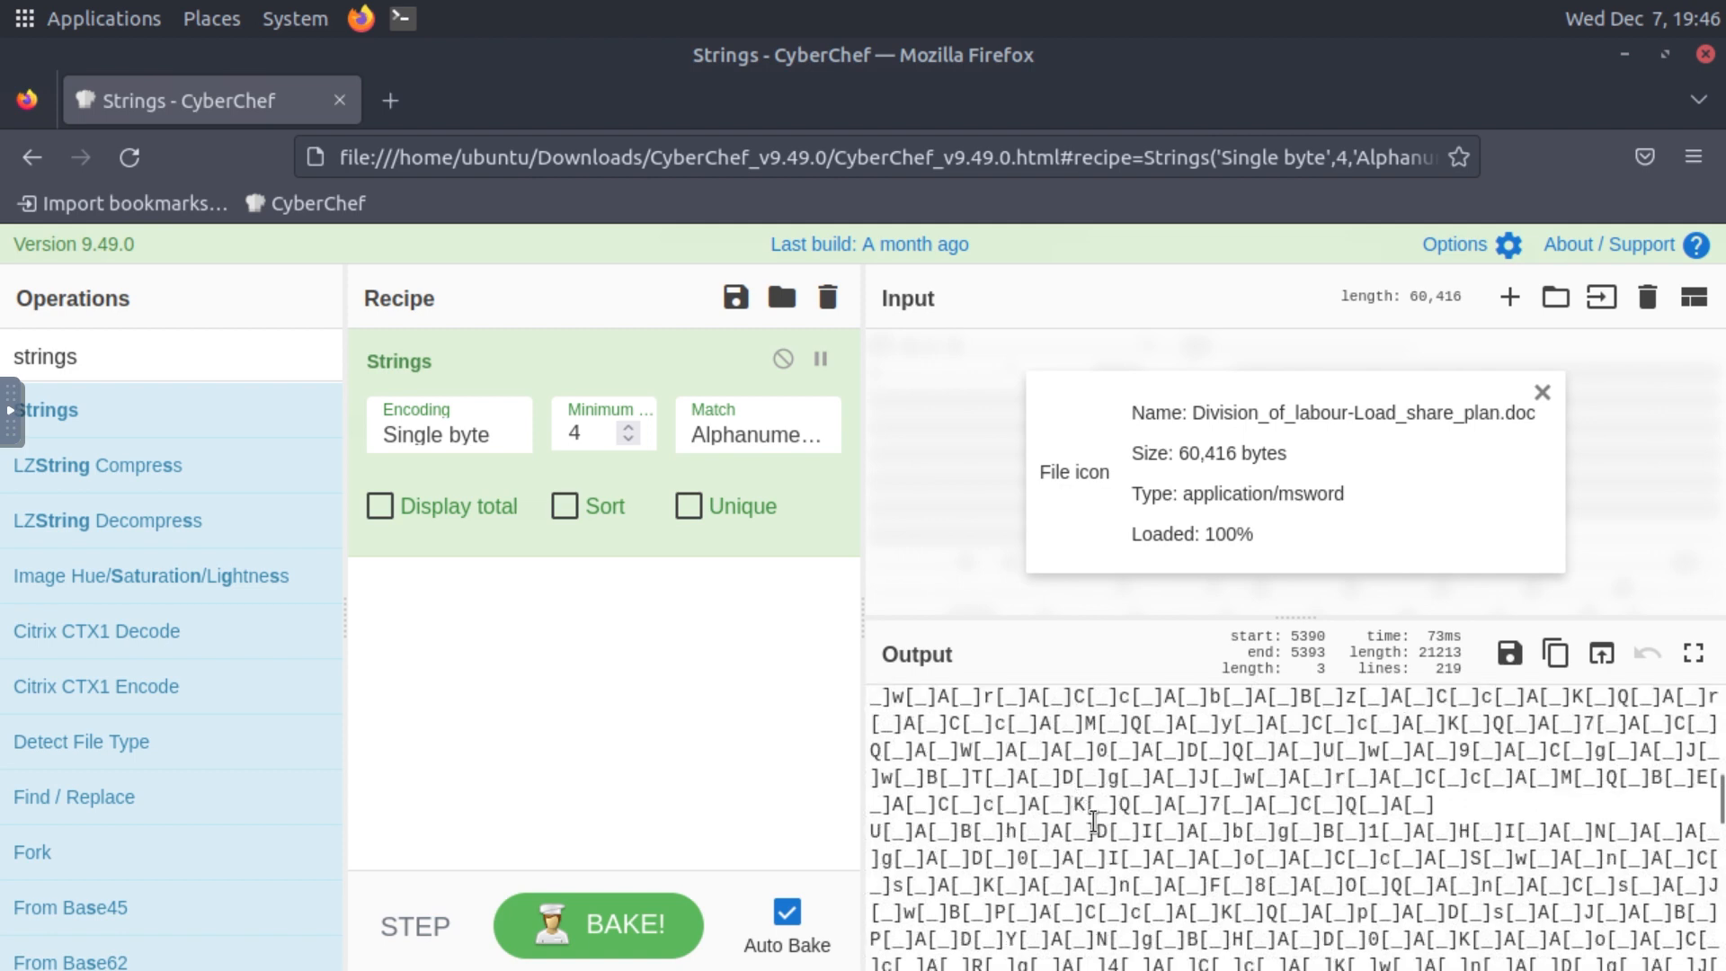
scroll(1093, 820, down, 5)
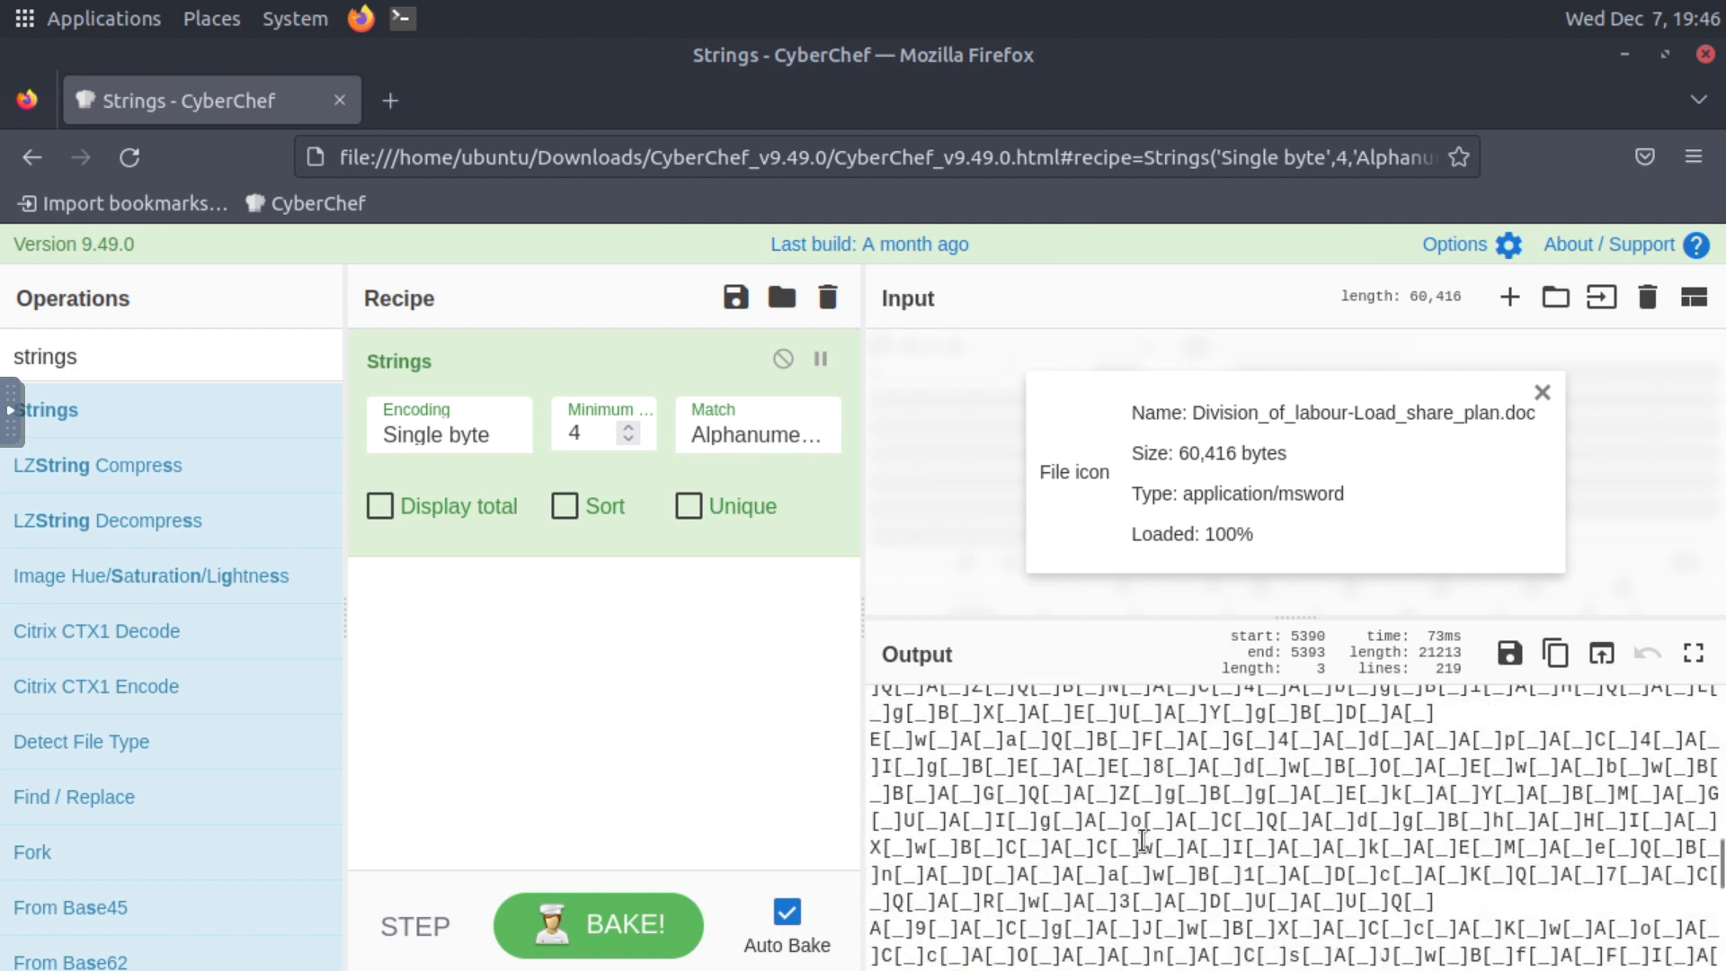
scroll(1141, 840, down, 10)
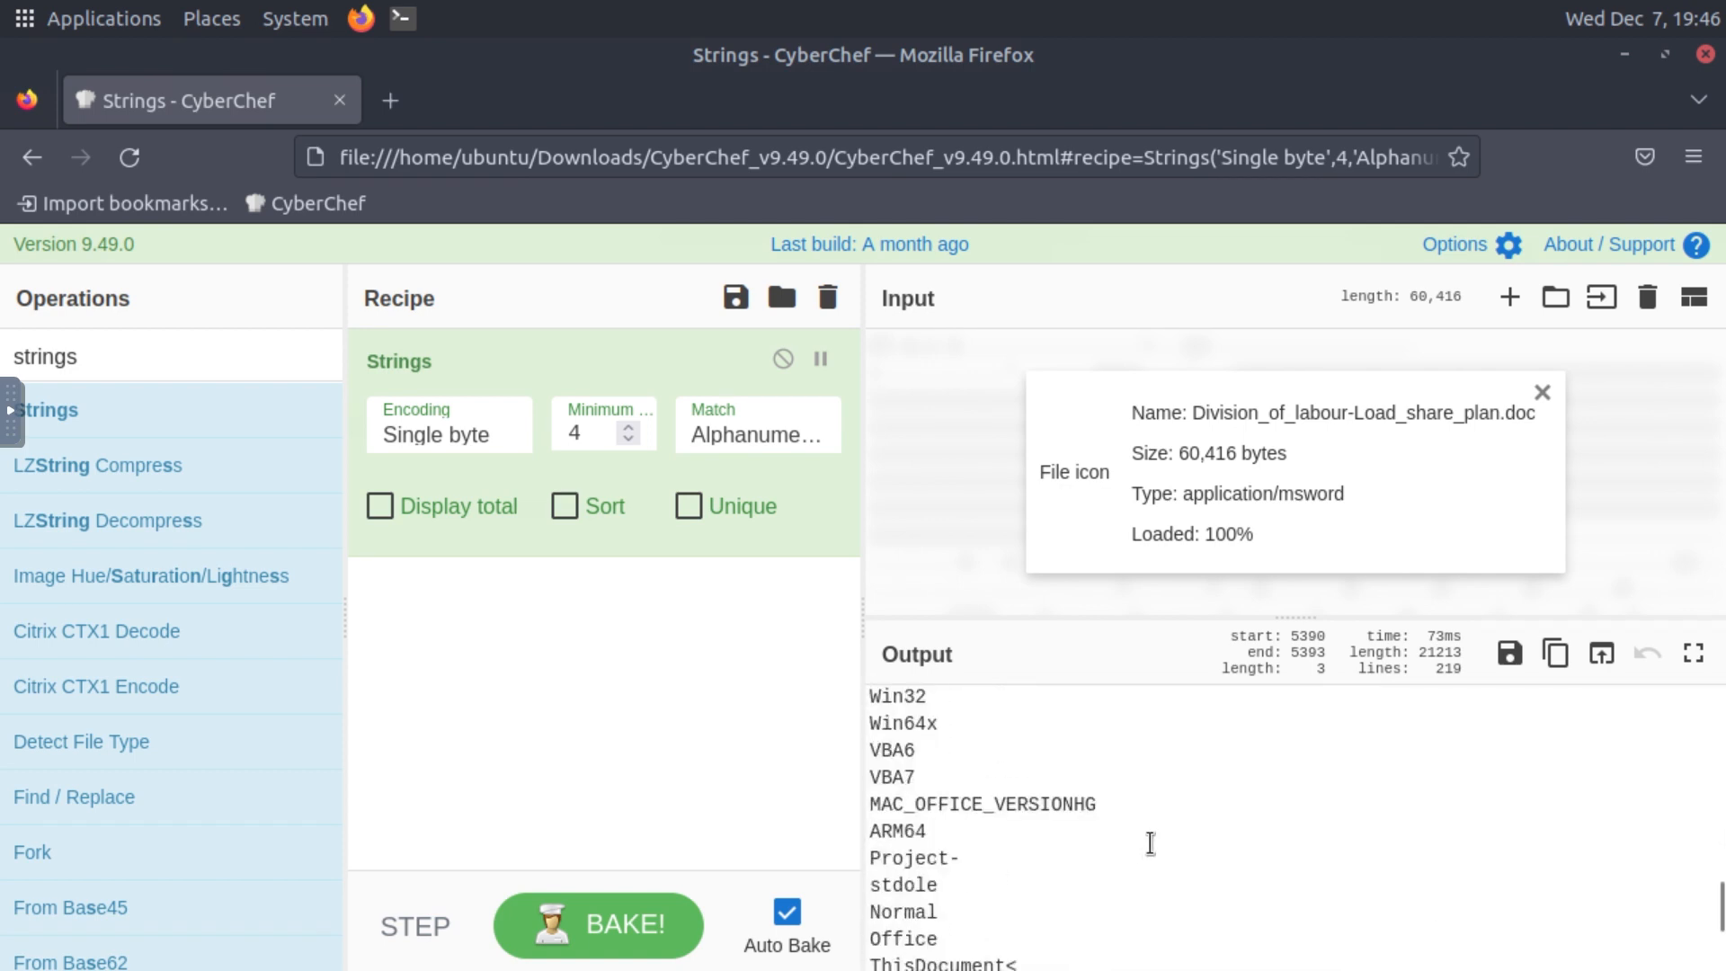
scroll(1151, 843, down, 10)
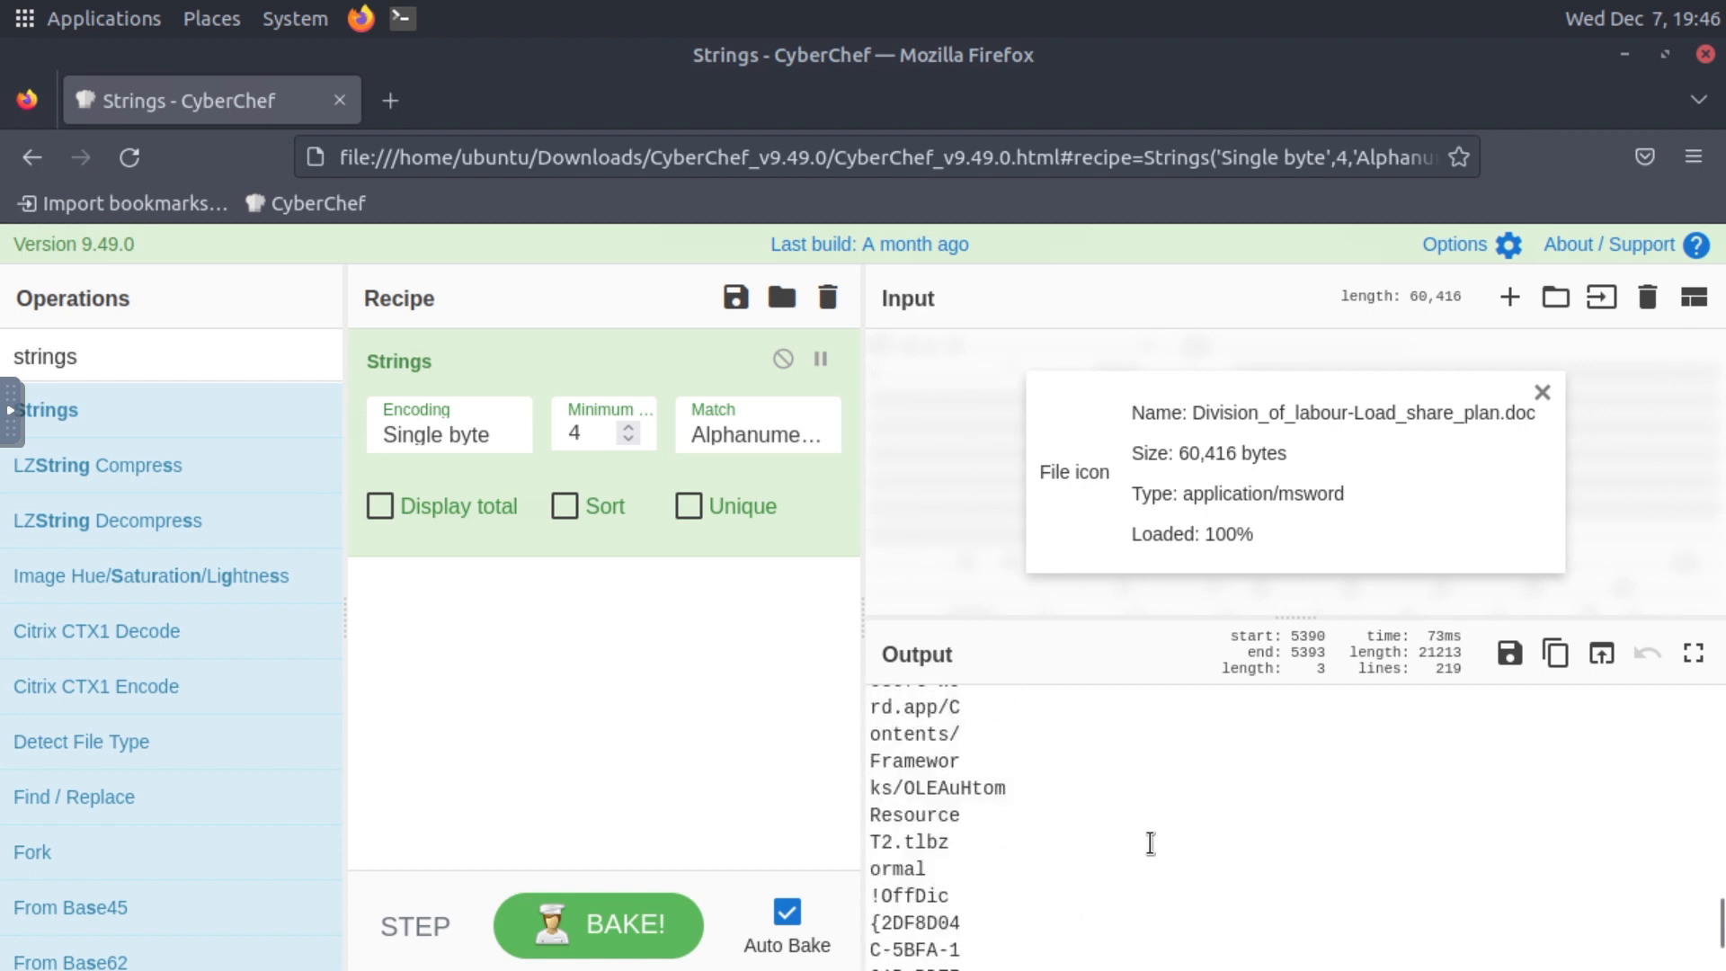
scroll(1151, 843, down, 8)
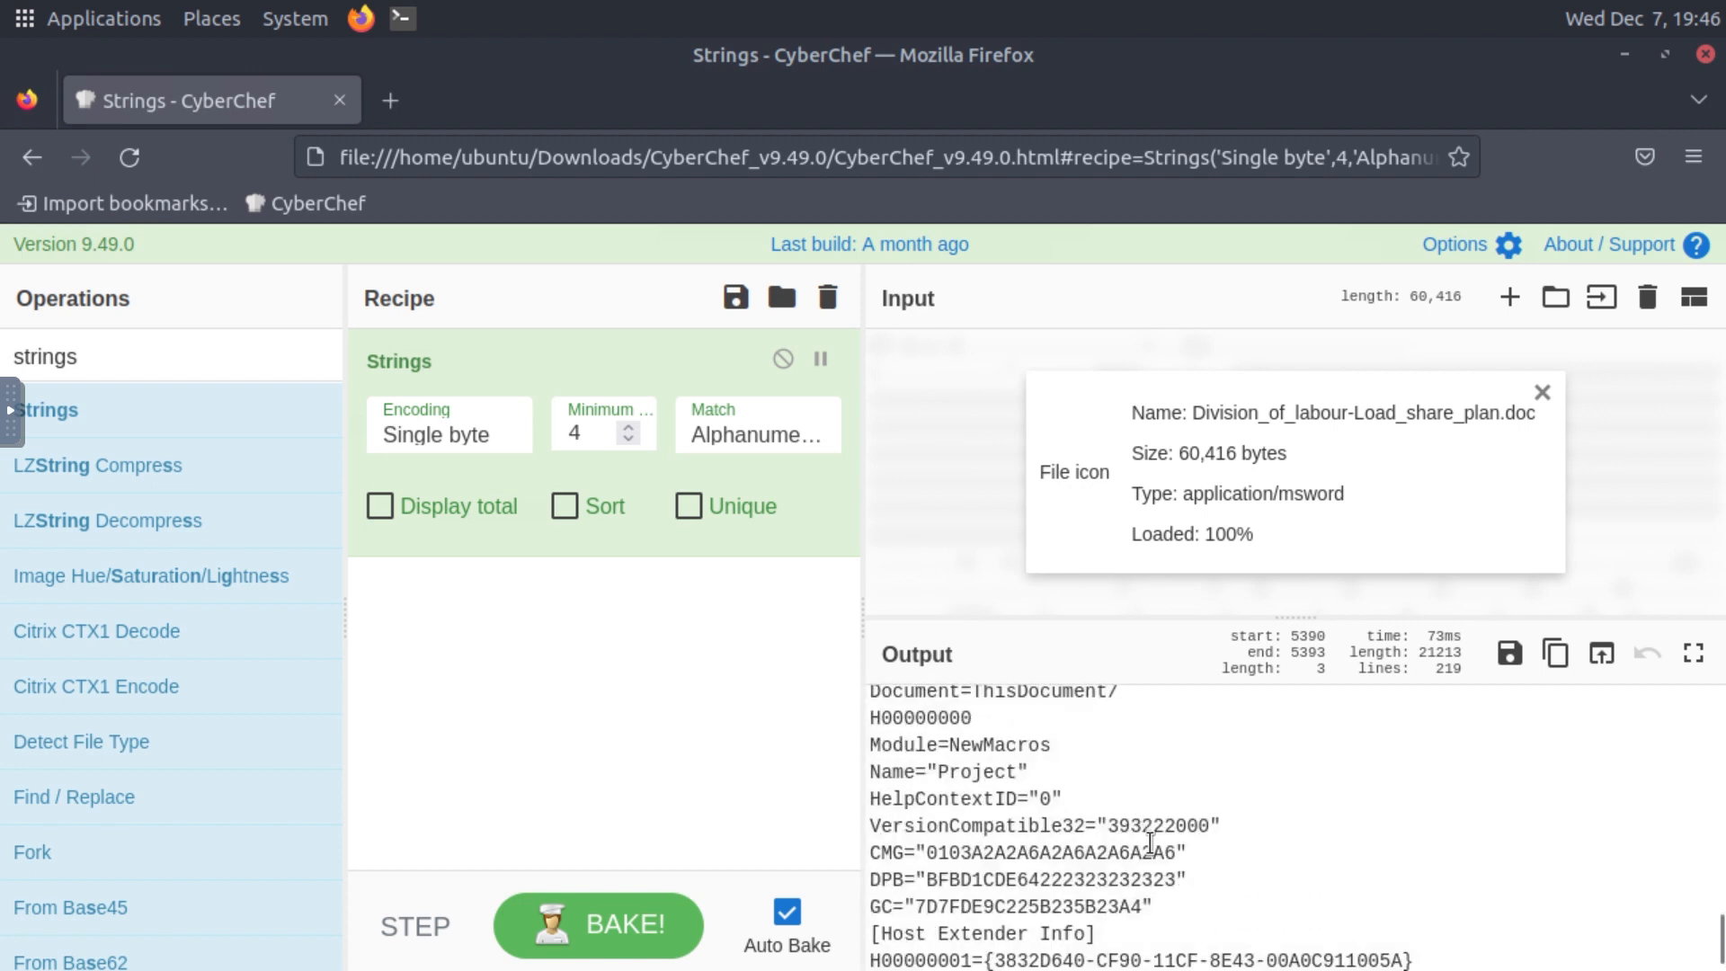
scroll(1149, 843, down, 5)
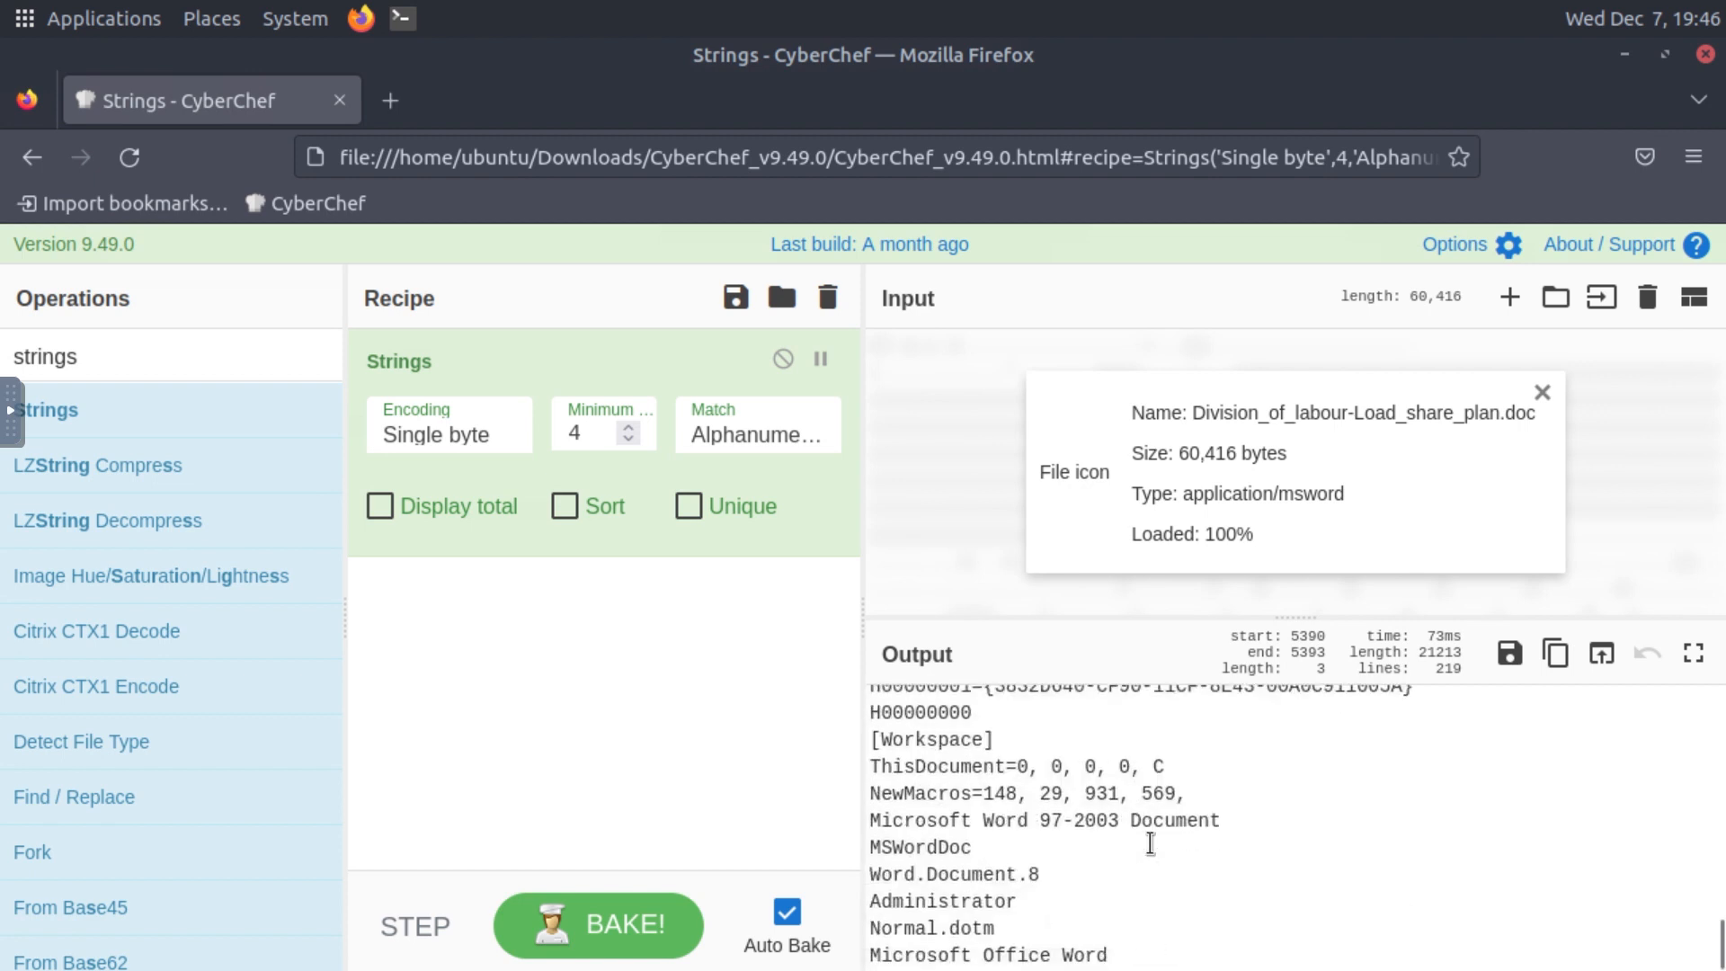
Step: Raise the minimum length of the Strings operation to 20
click(633, 426)
click(632, 426)
click(633, 426)
click(633, 426)
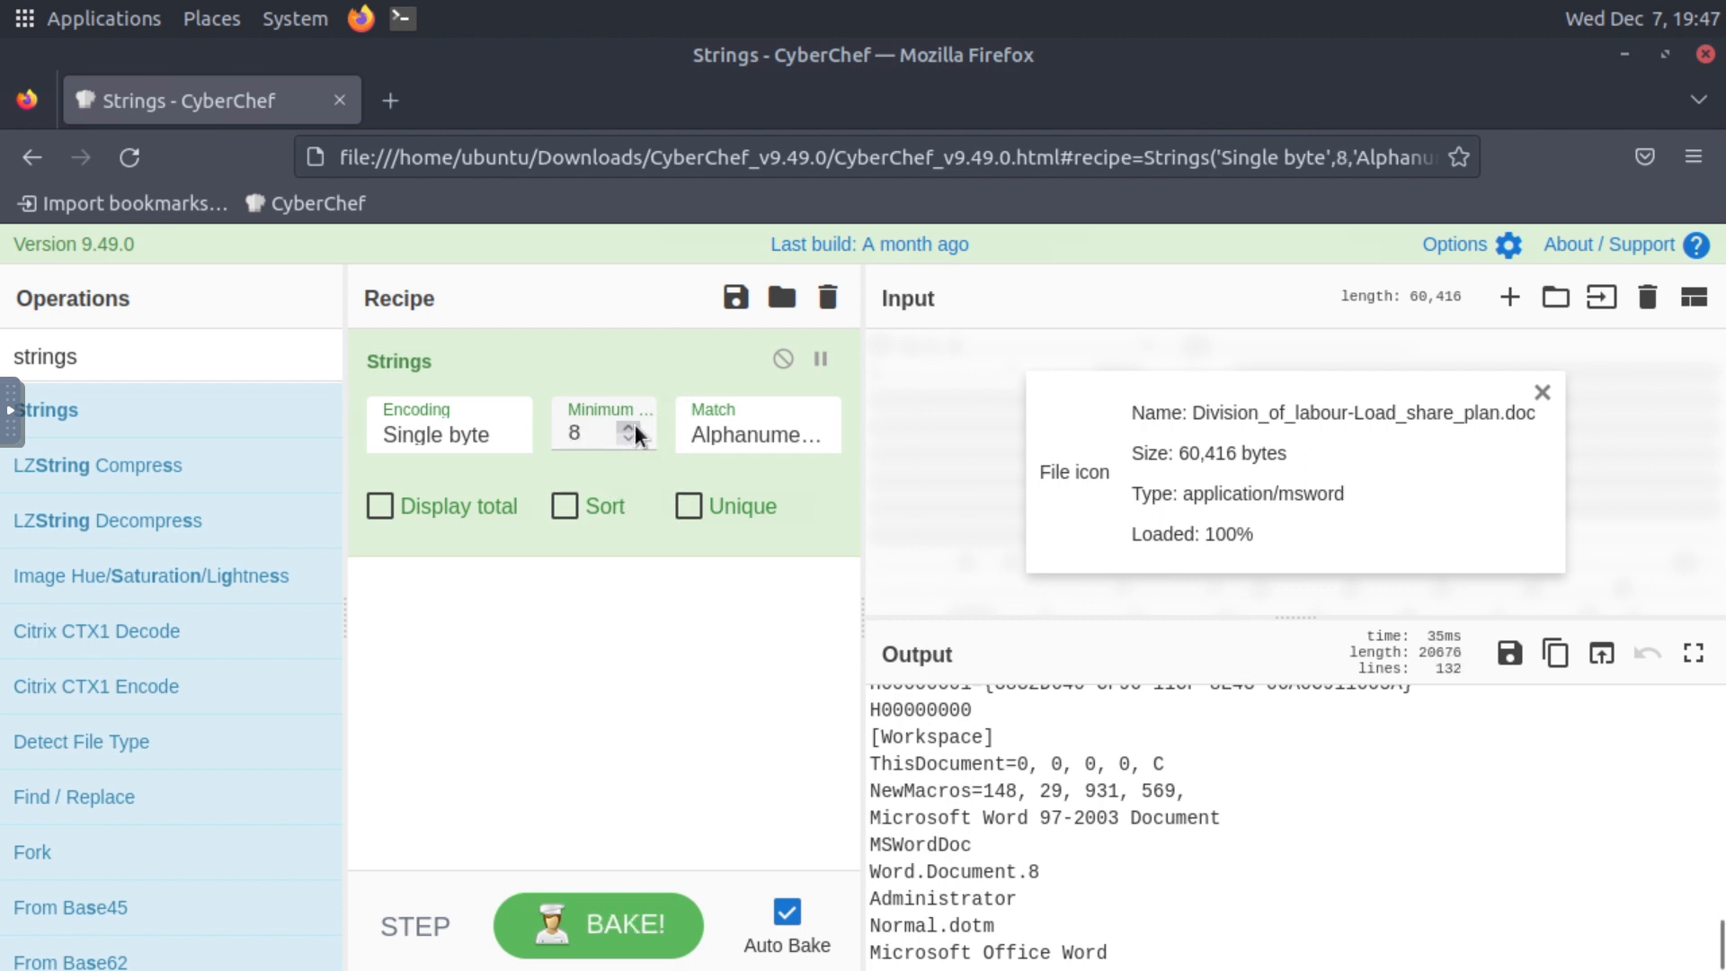
click(632, 426)
click(633, 426)
click(633, 426)
click(633, 426)
click(632, 426)
click(635, 424)
click(635, 424)
click(634, 424)
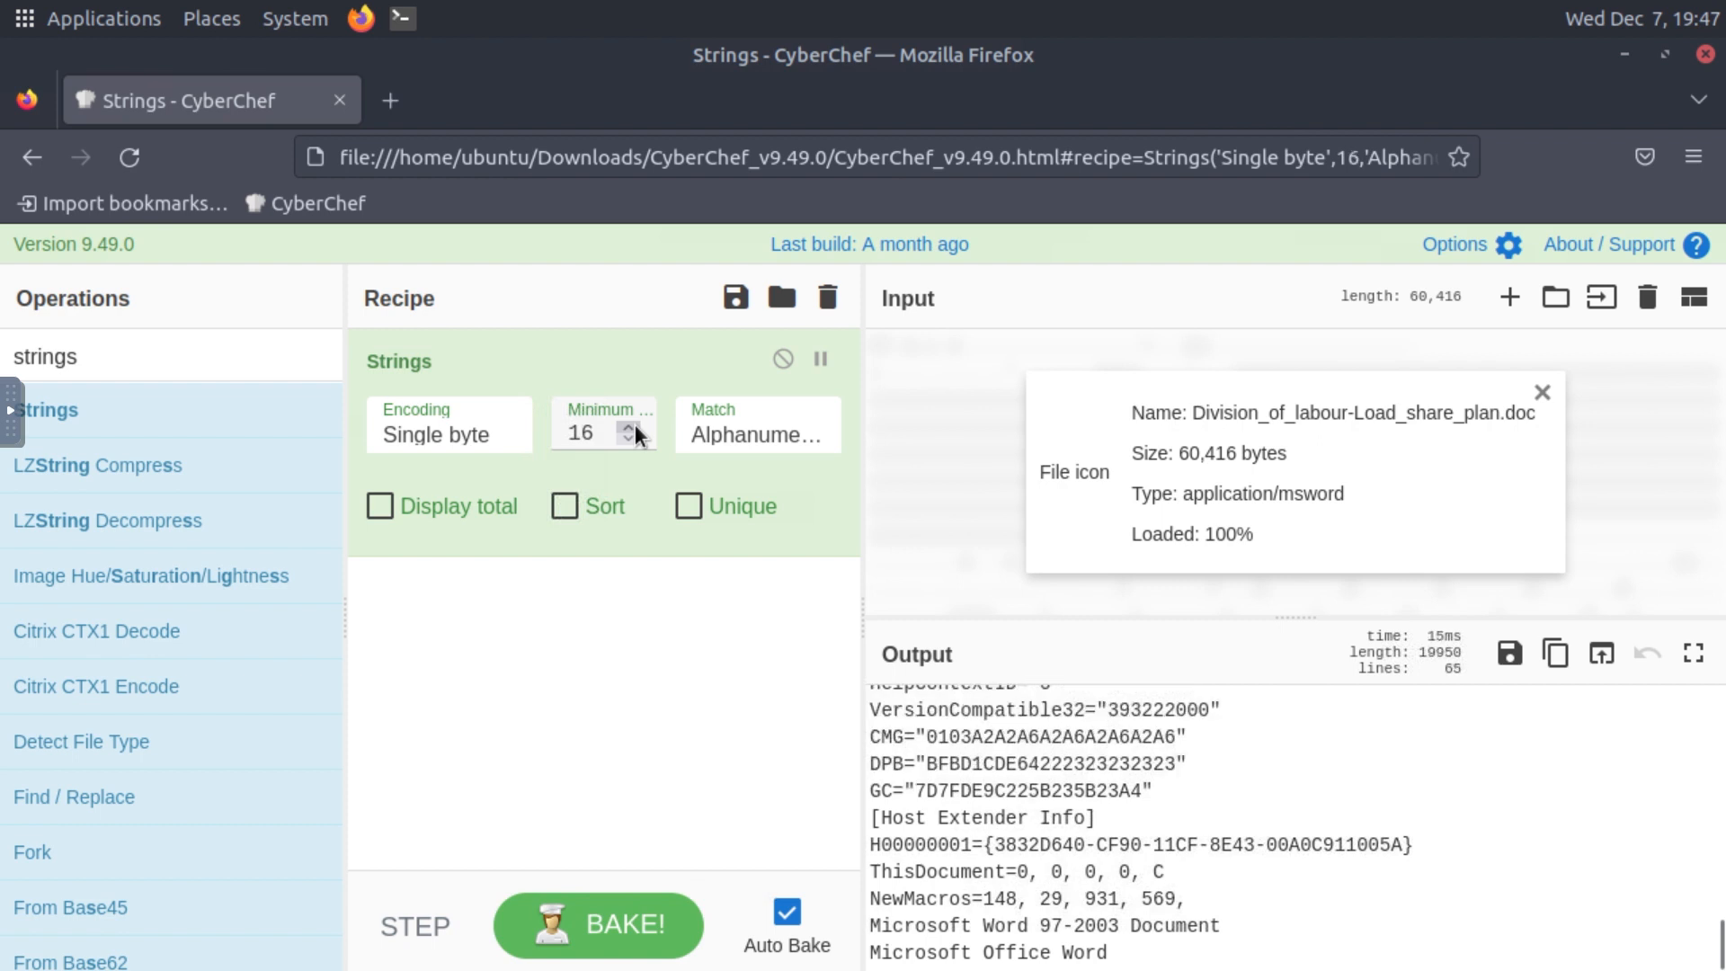
click(635, 424)
click(634, 424)
click(635, 424)
Step: Set the minimum length of the Strings operation to 258 and inspect the filtered output down to its trailing equals signs
click(602, 435)
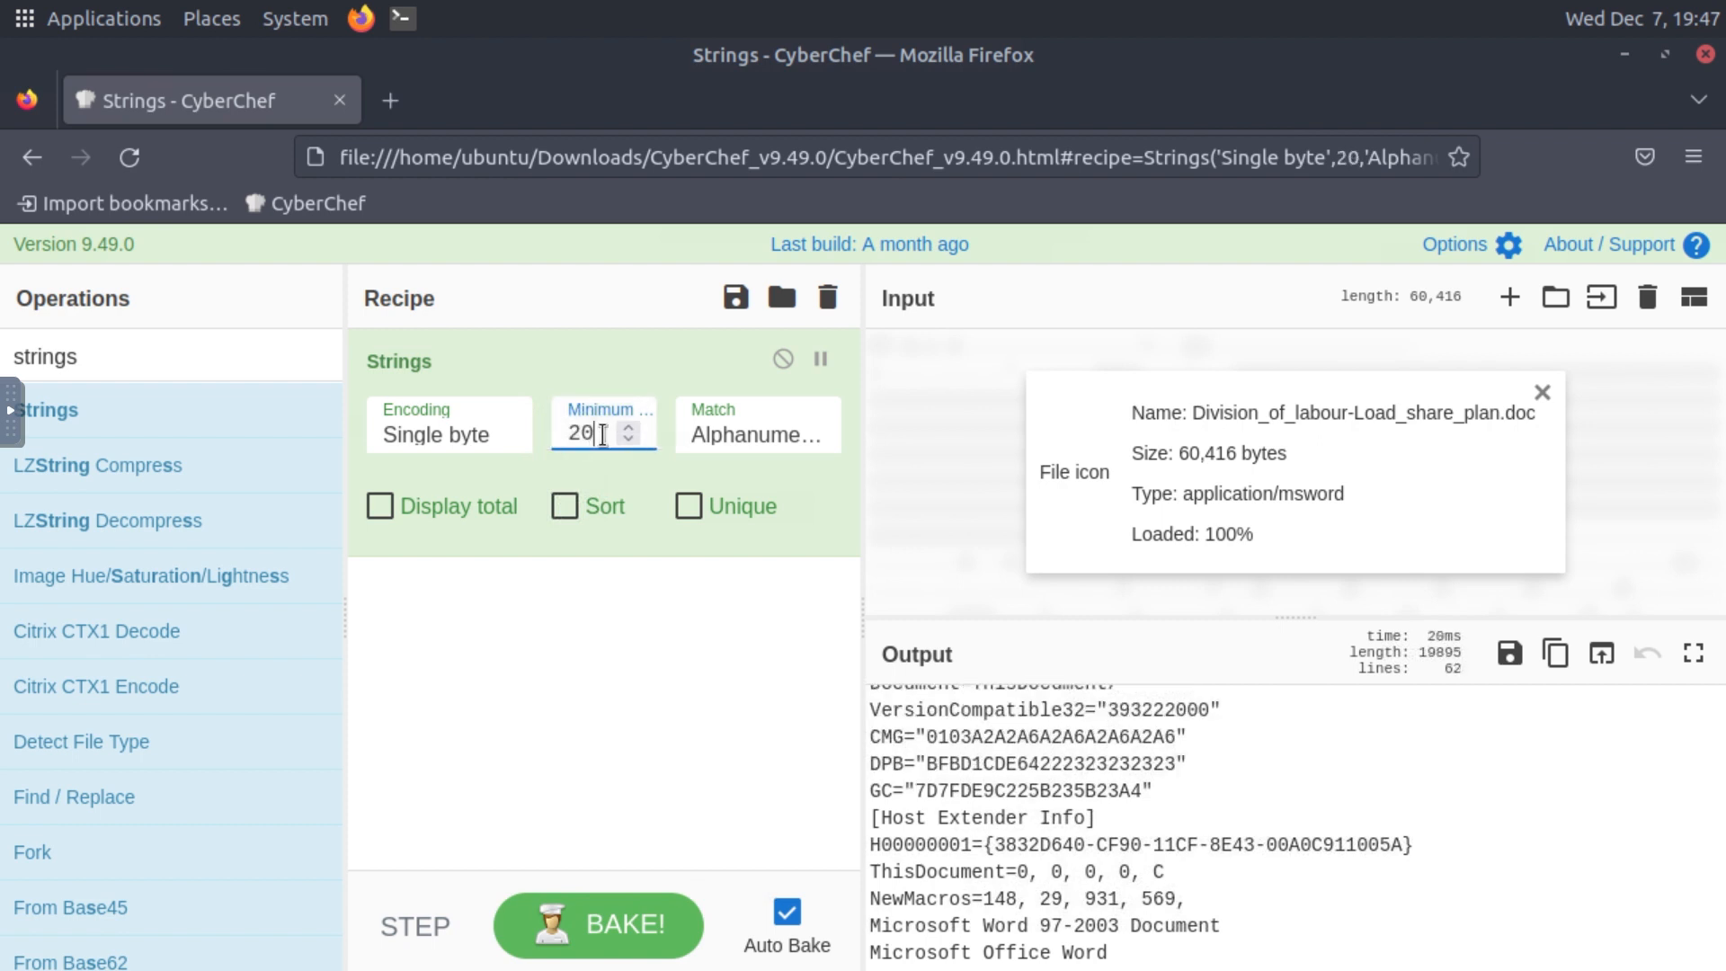
key(BackSpace)
key(BackSpace)
text(258)
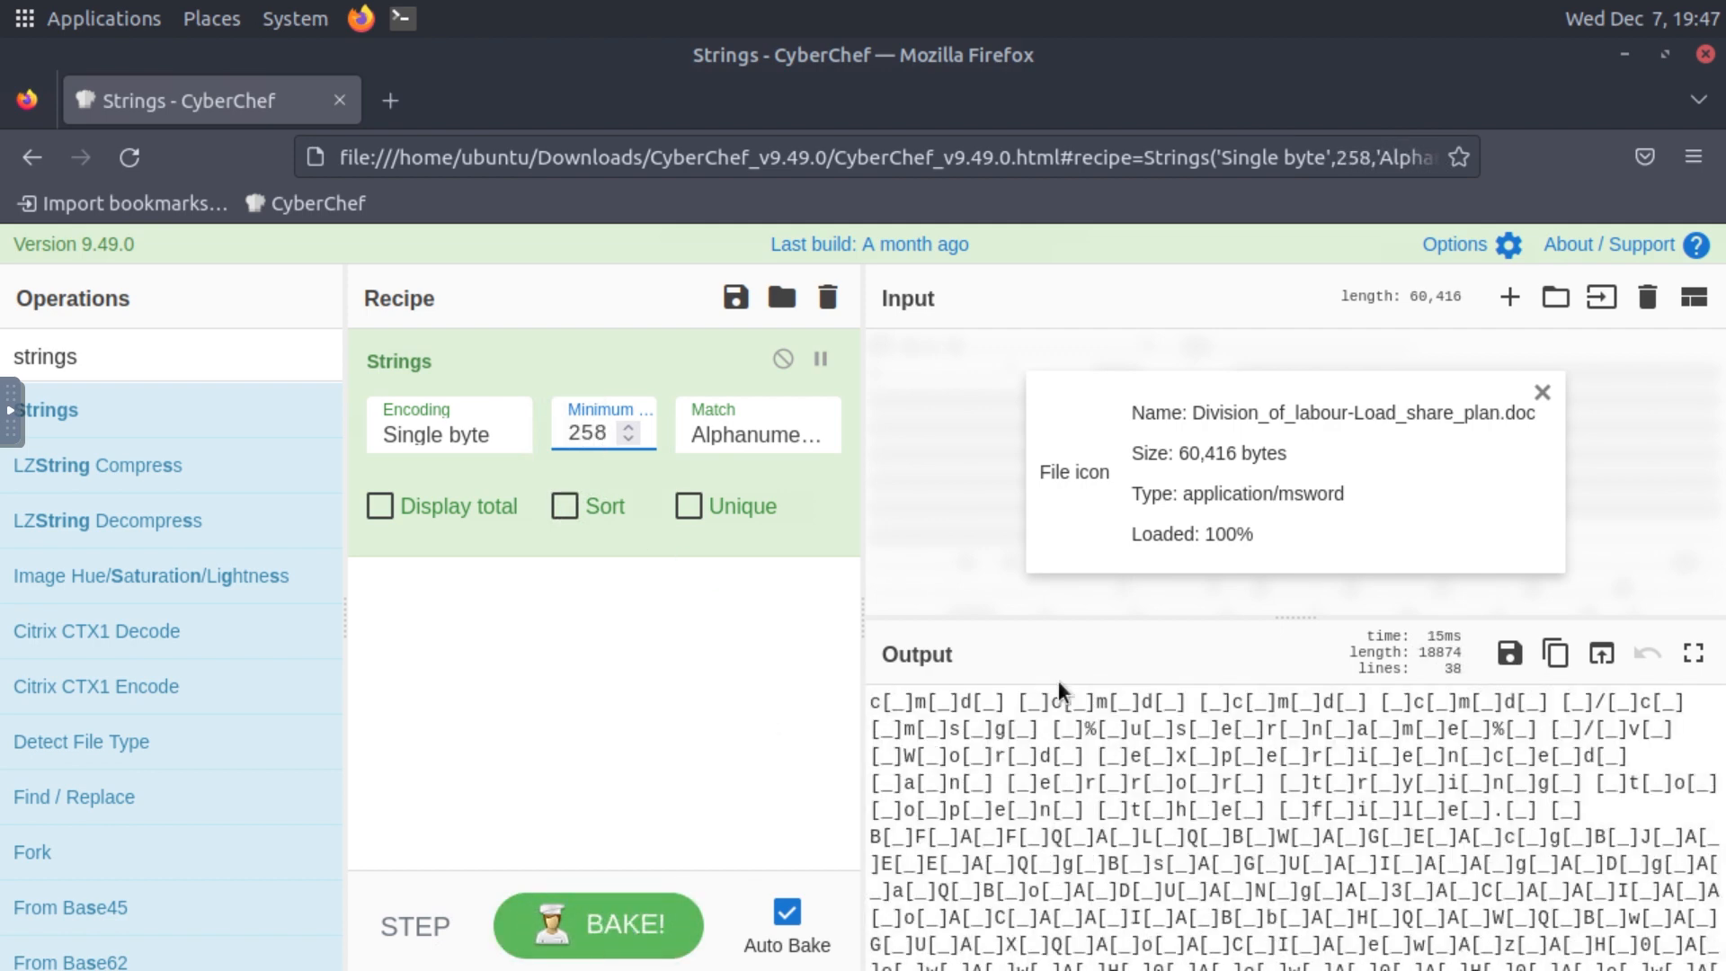
scroll(1053, 769, down, 5)
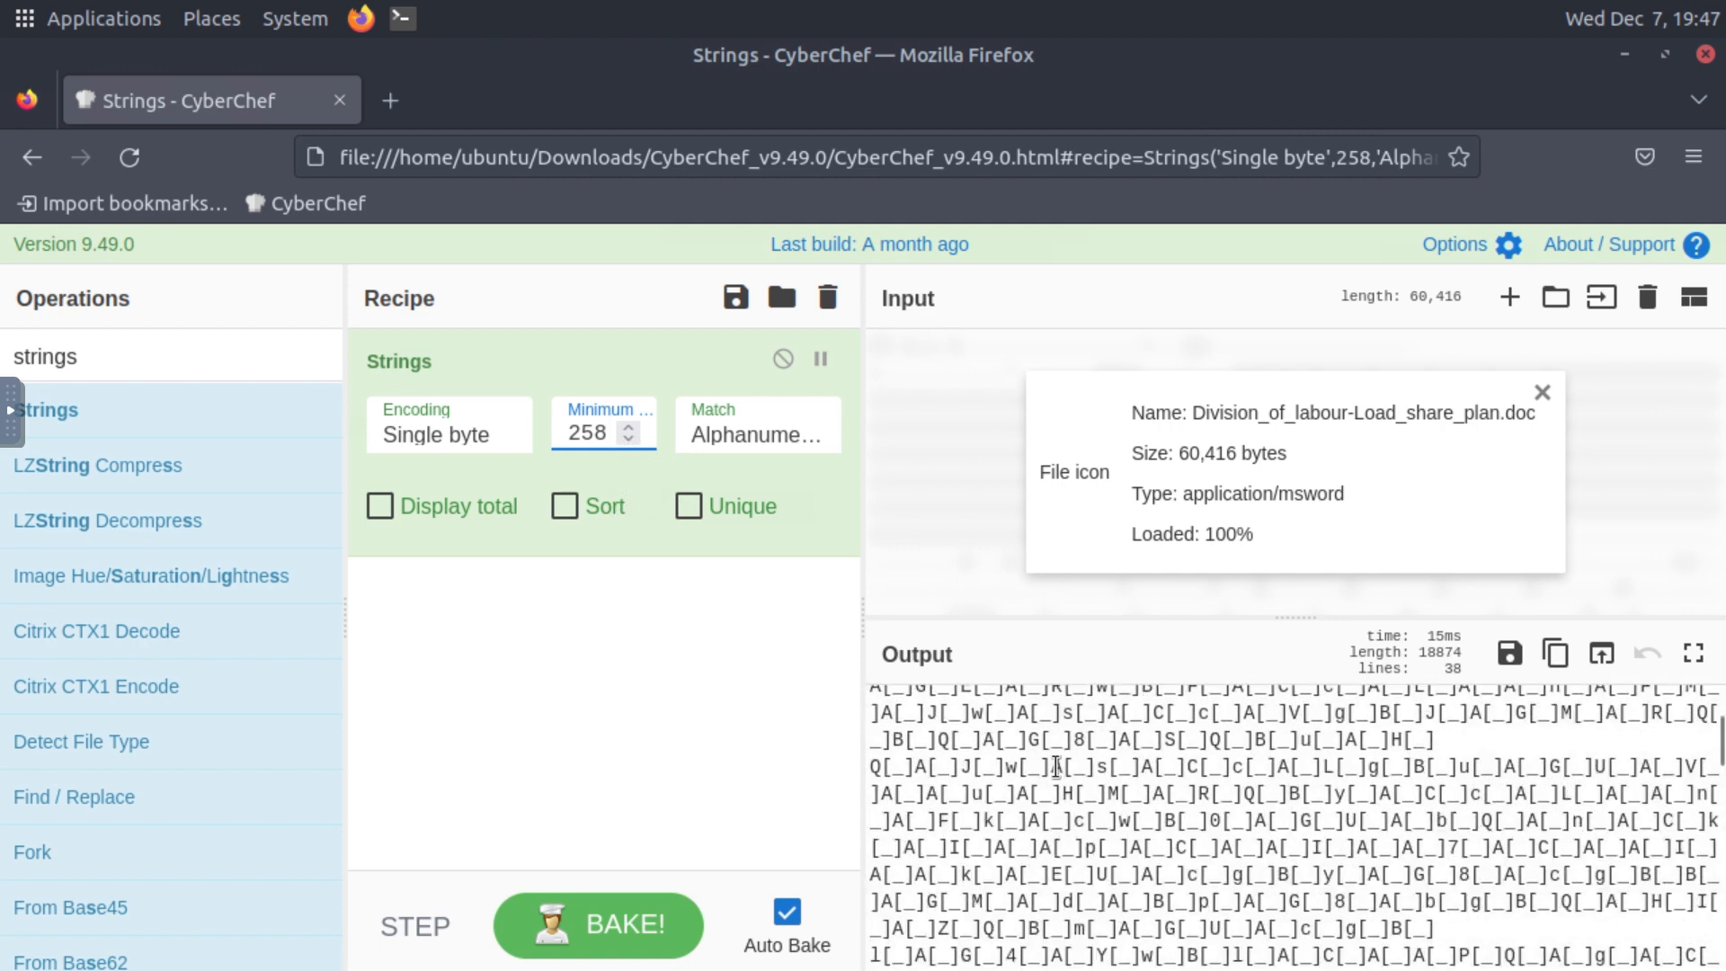
scroll(1056, 769, down, 5)
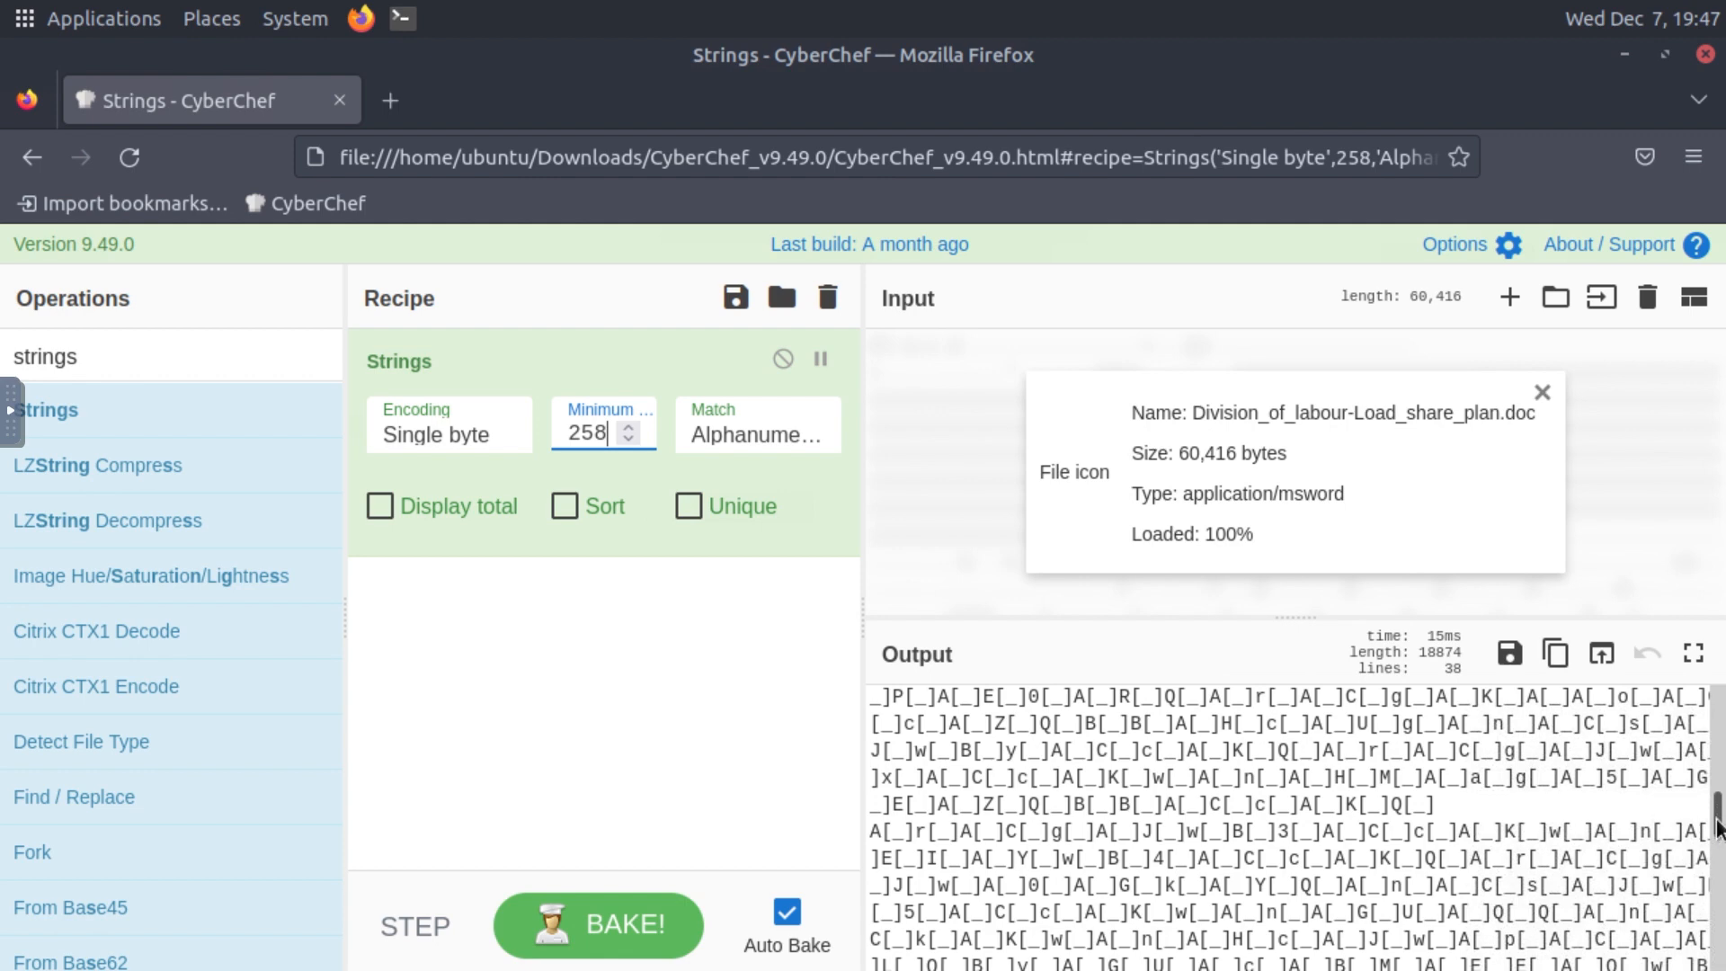
drag(1716, 819, 1685, 940)
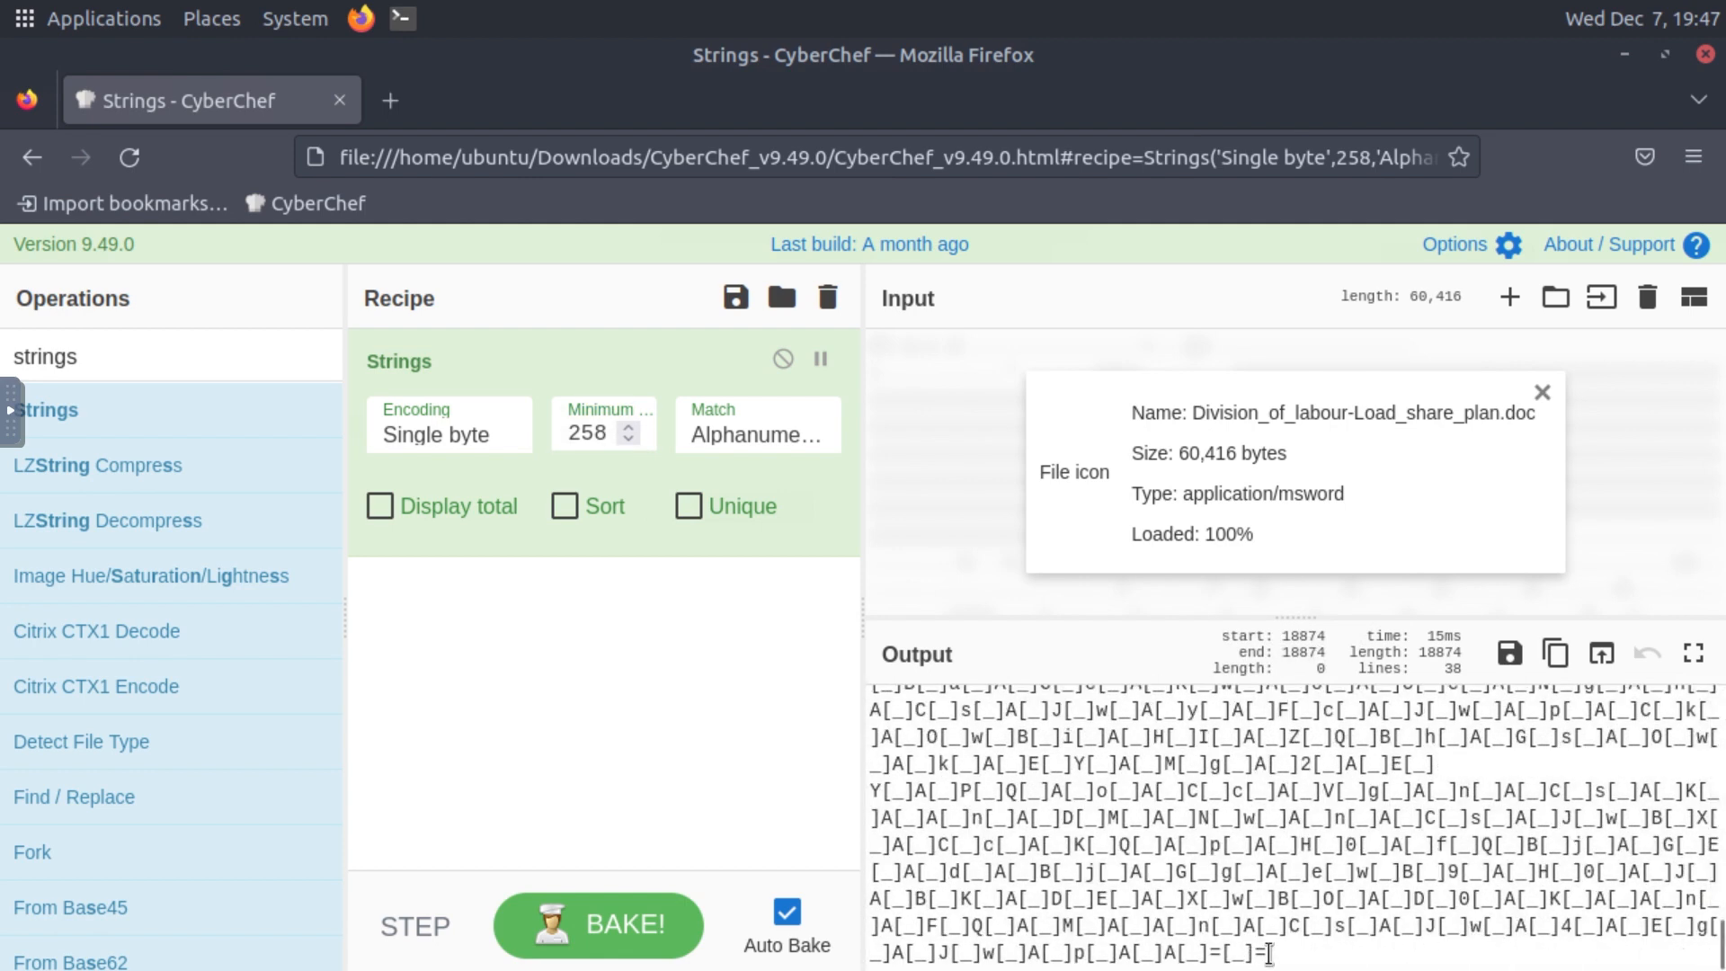
drag(1268, 953, 1213, 954)
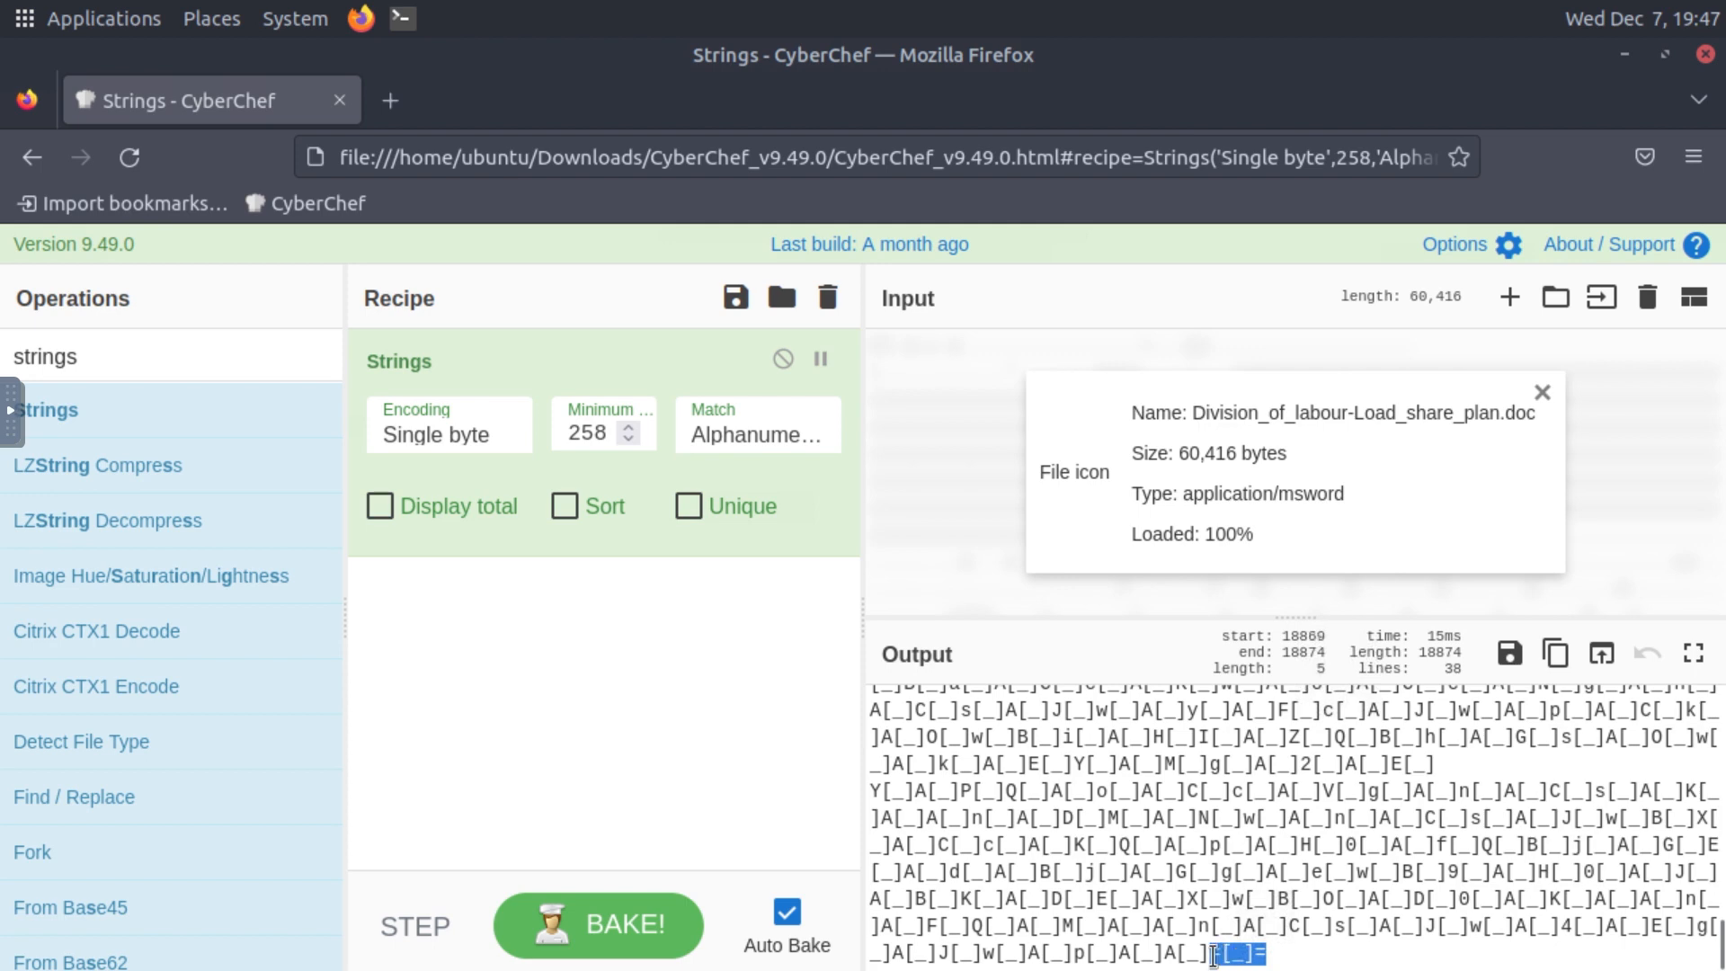
click(1272, 822)
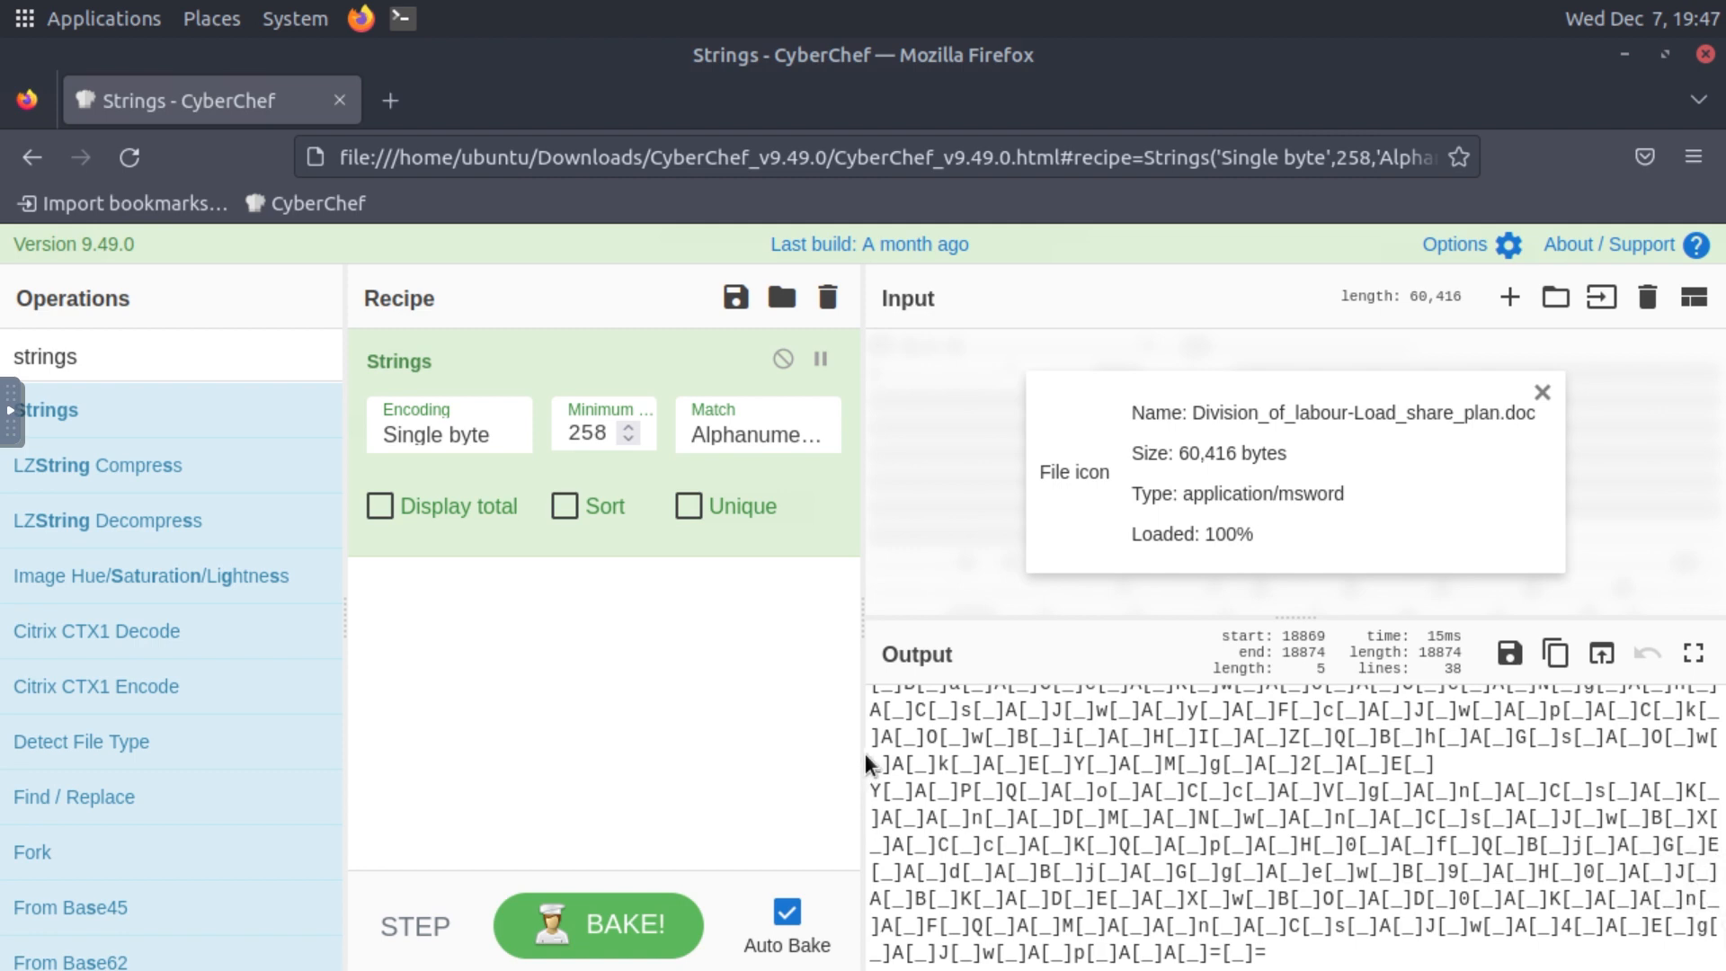
Step: Set the Strings match type to All printable chars (A) and check the output for the repeated [_] filler
click(775, 441)
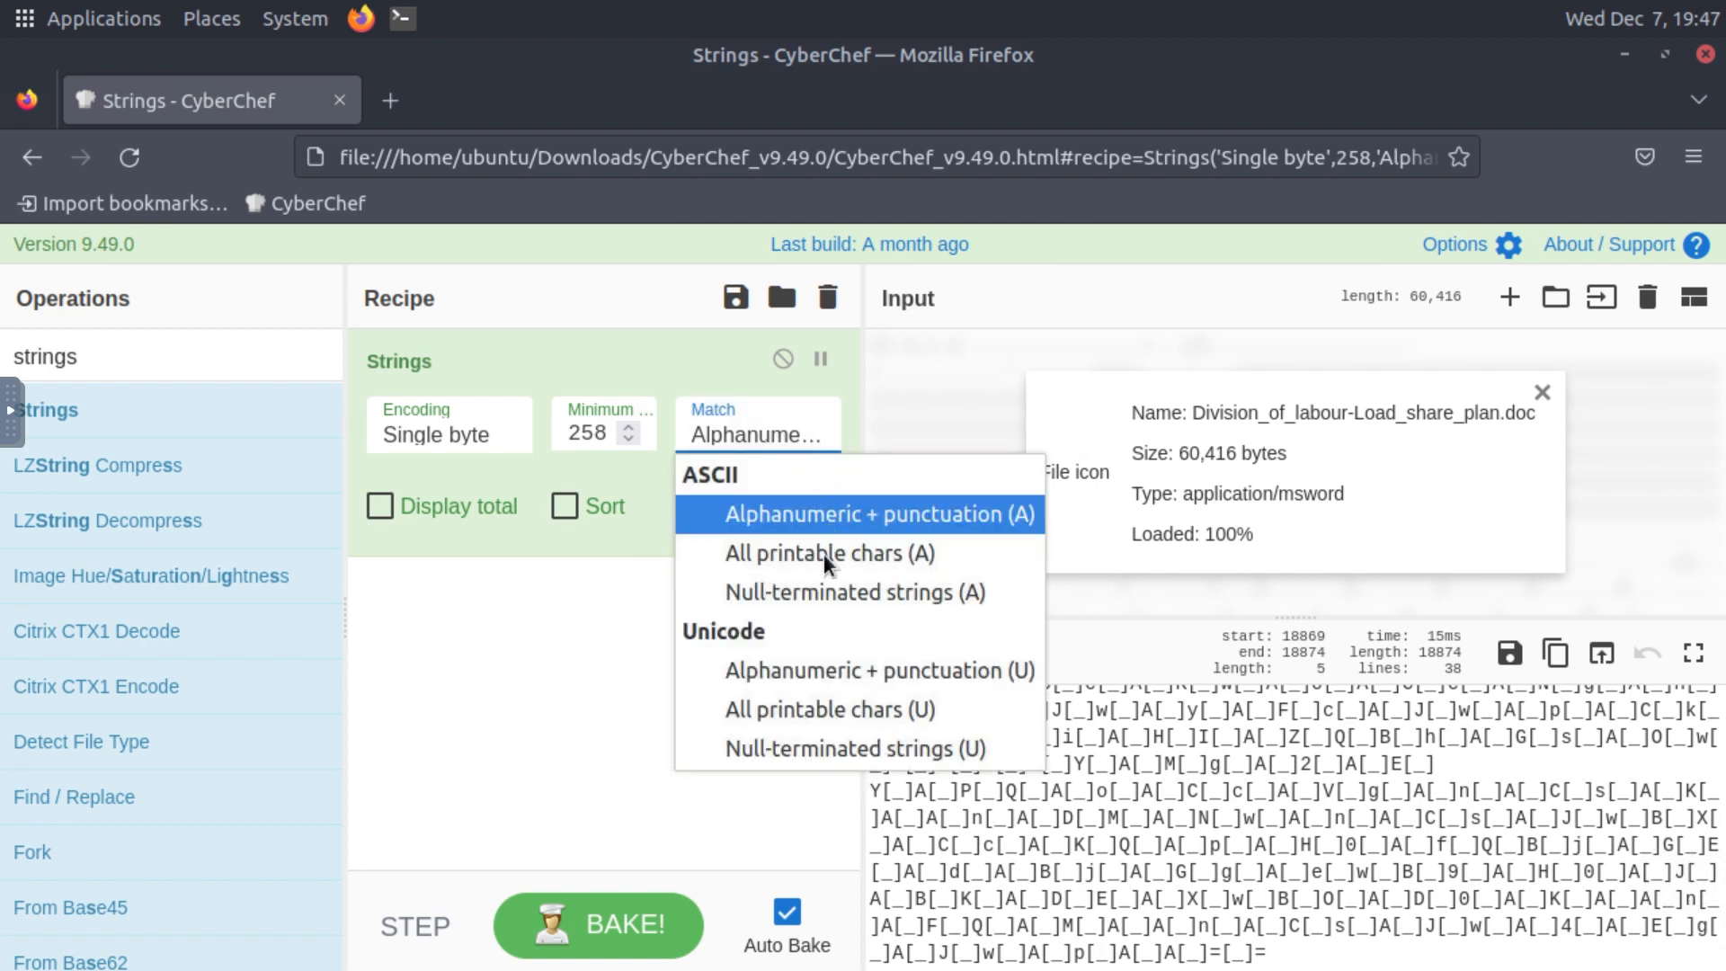
click(822, 559)
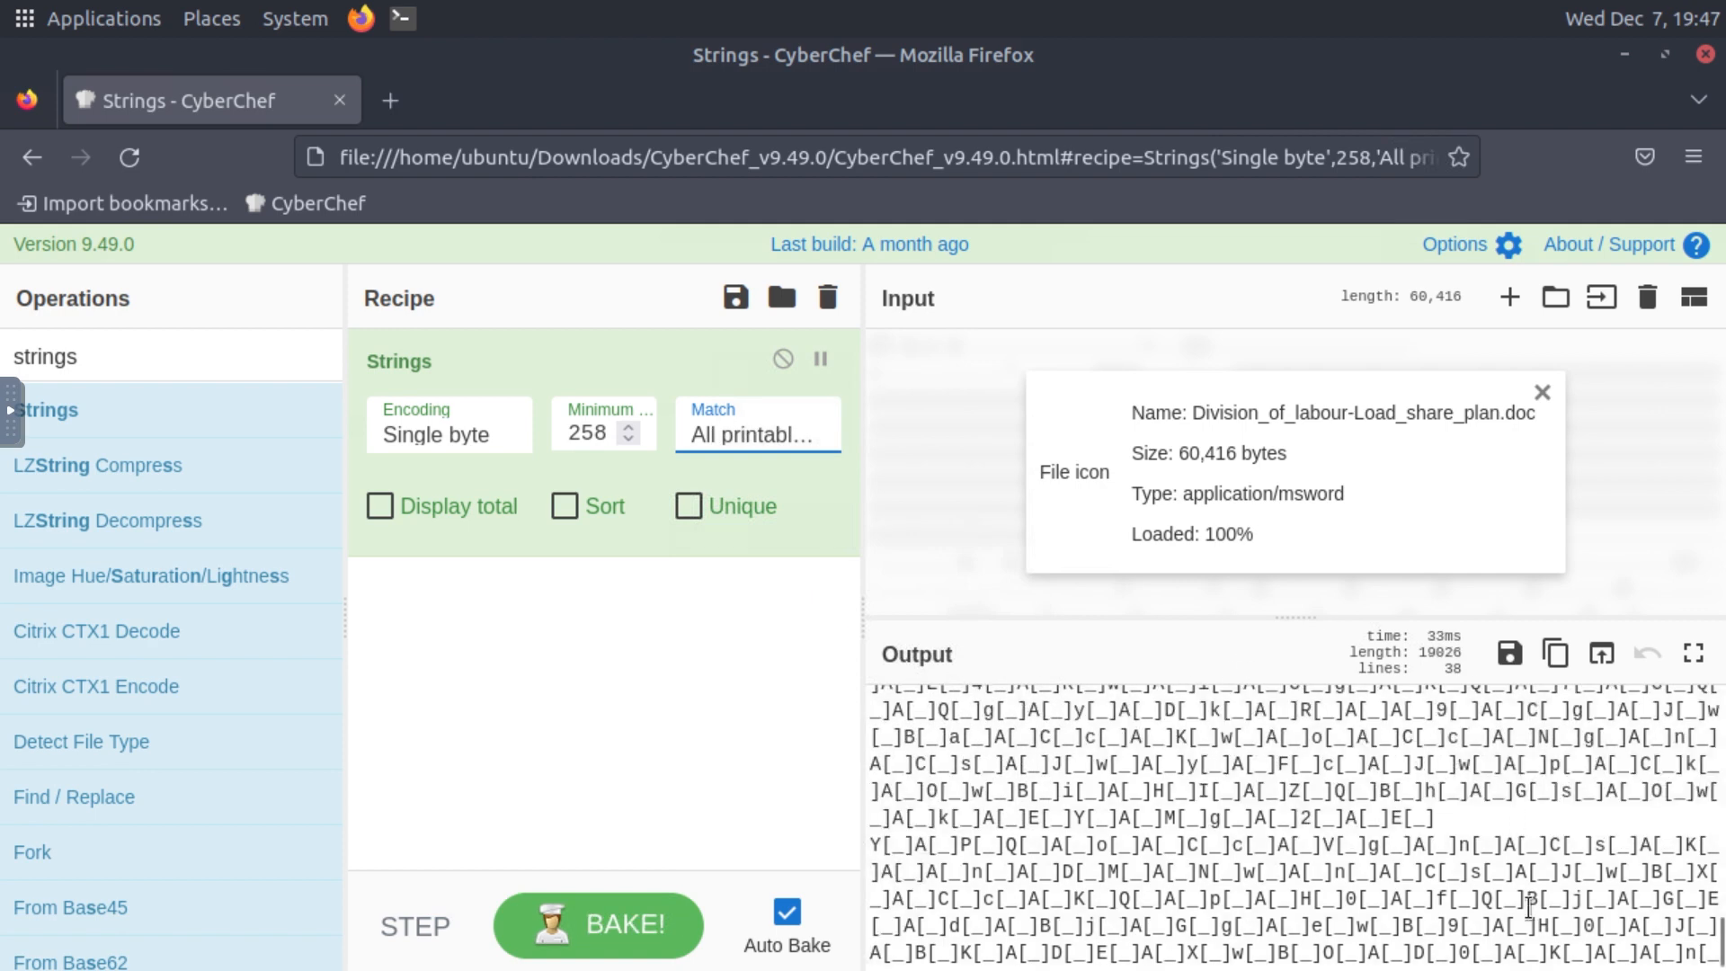
click(1710, 963)
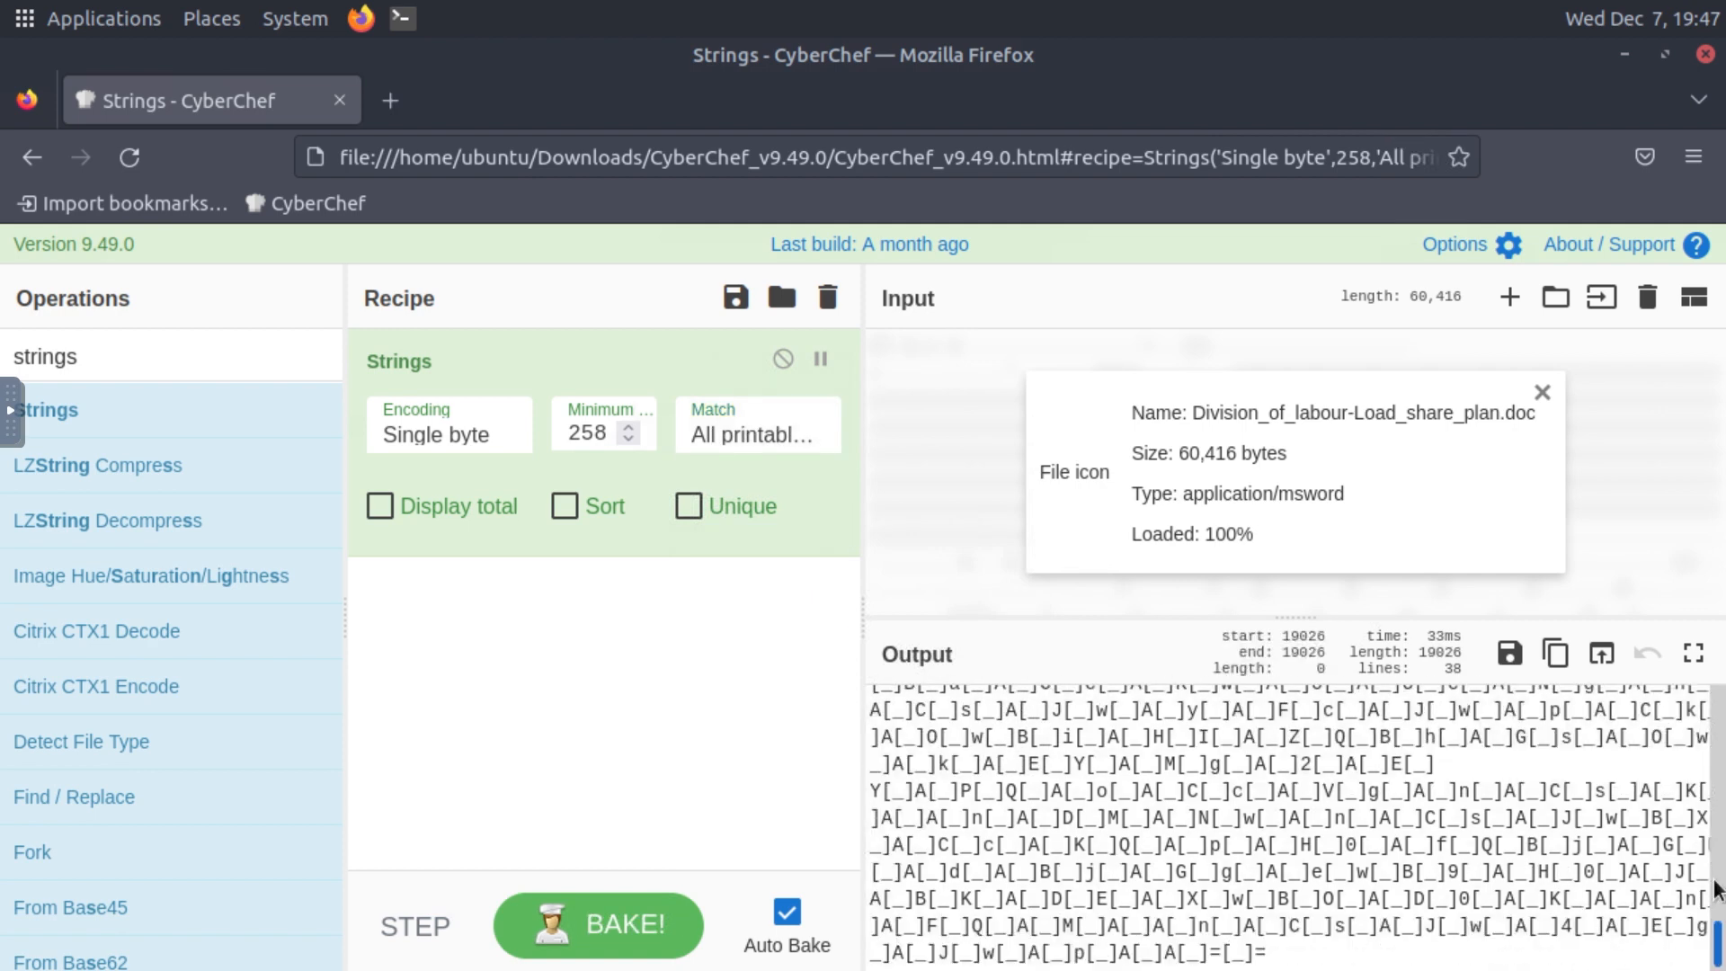
drag(1715, 889, 1724, 604)
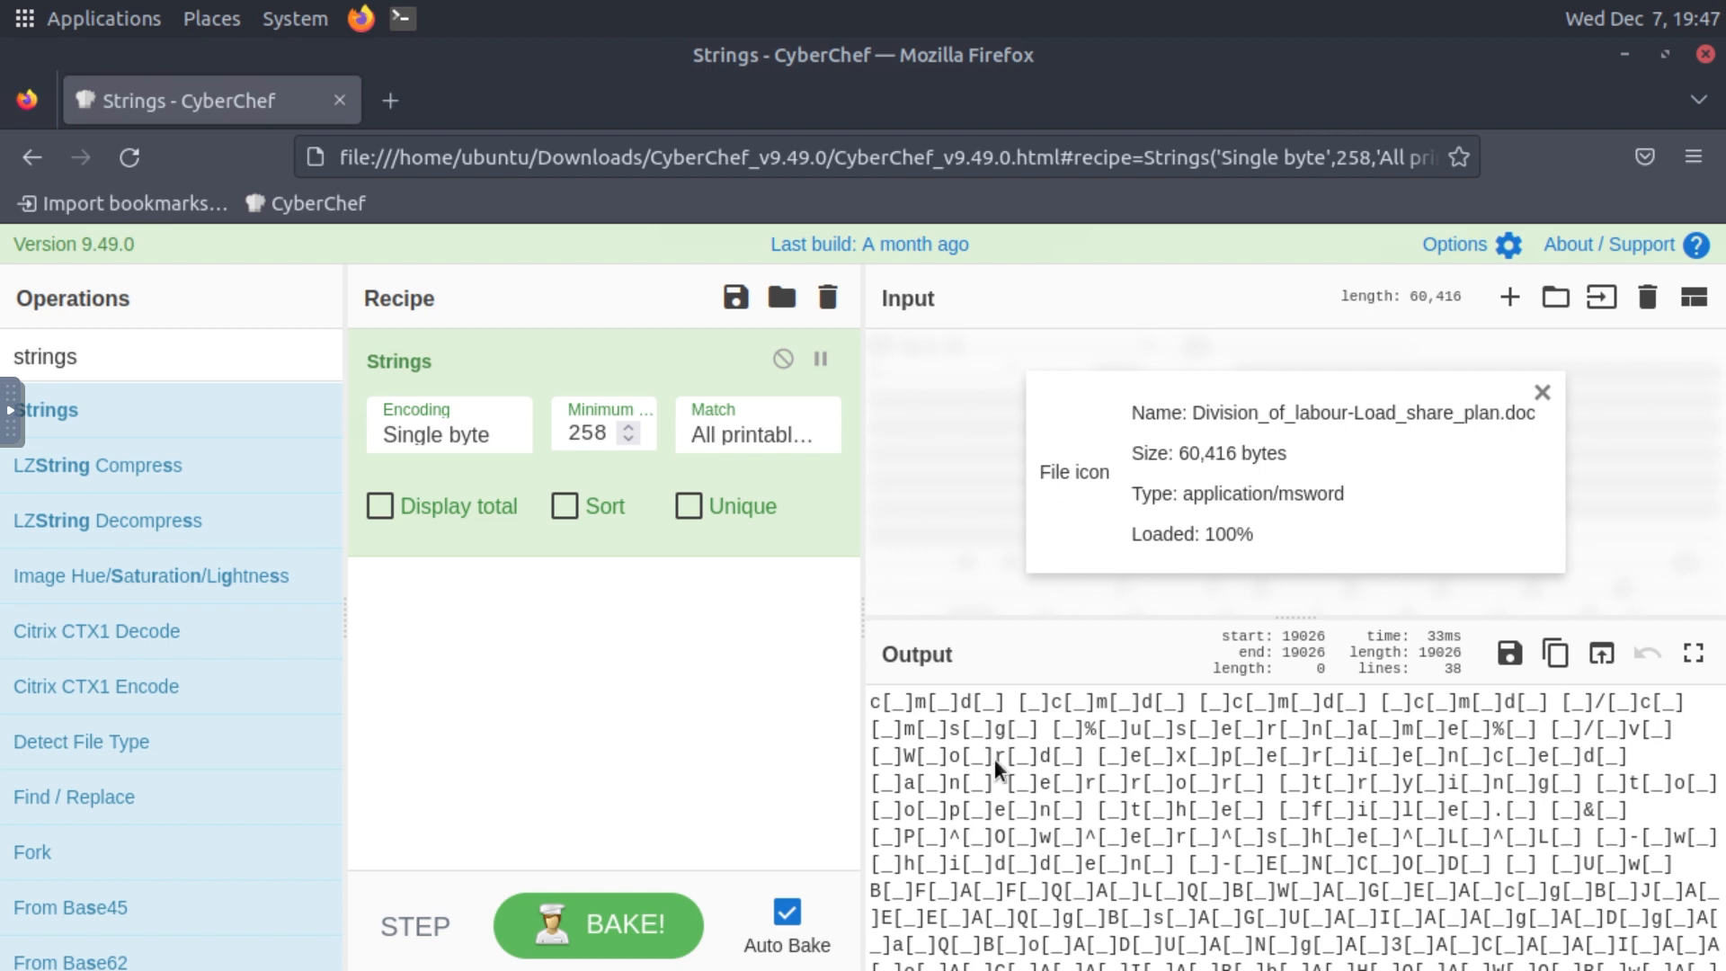
drag(1131, 755, 1098, 757)
click(767, 840)
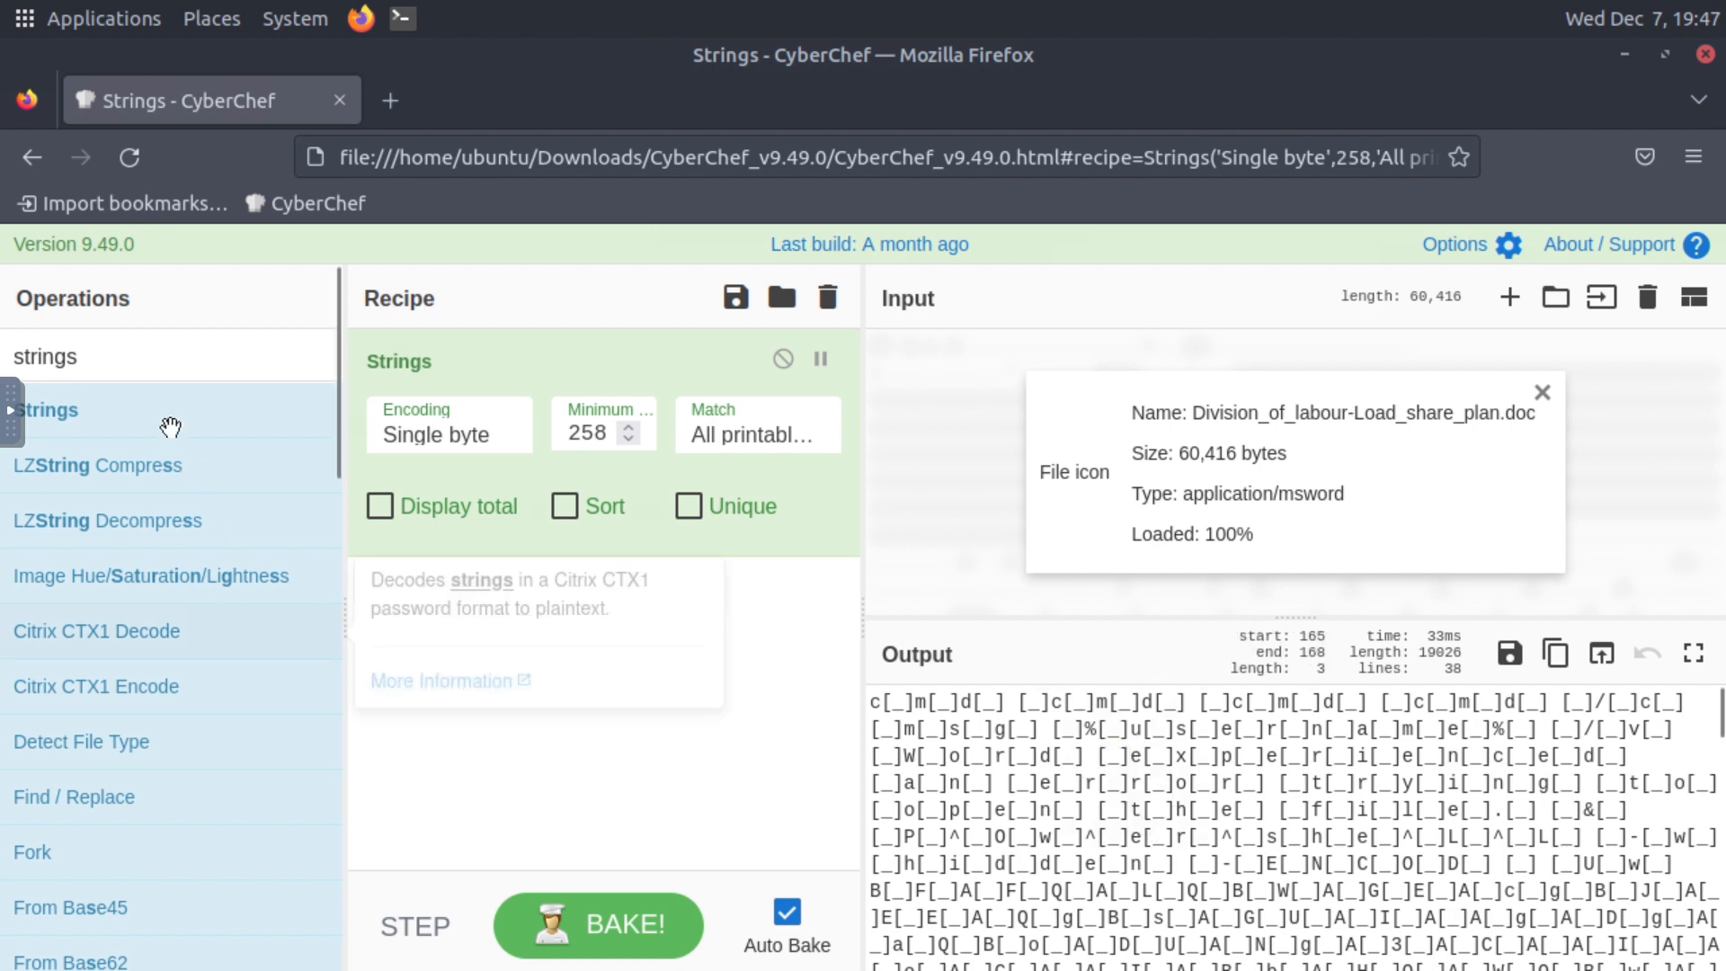
Step: Add the Find / Replace operation to the recipe after Strings
click(191, 360)
mouse_move(90, 816)
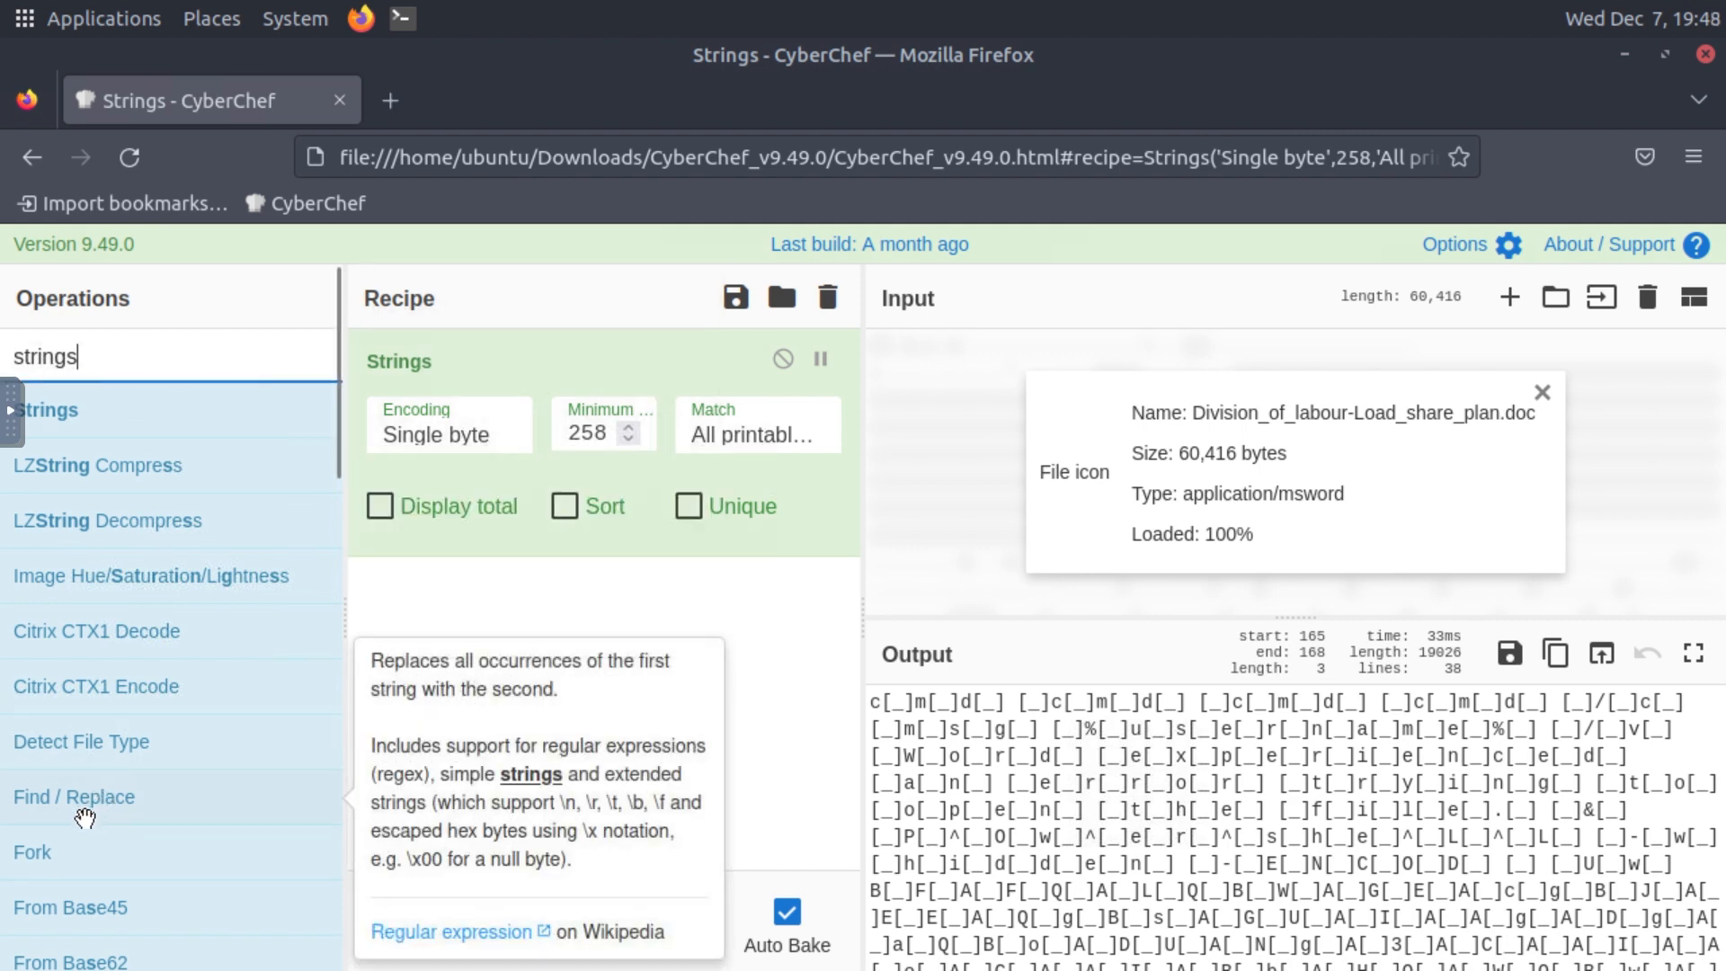
double_click(85, 815)
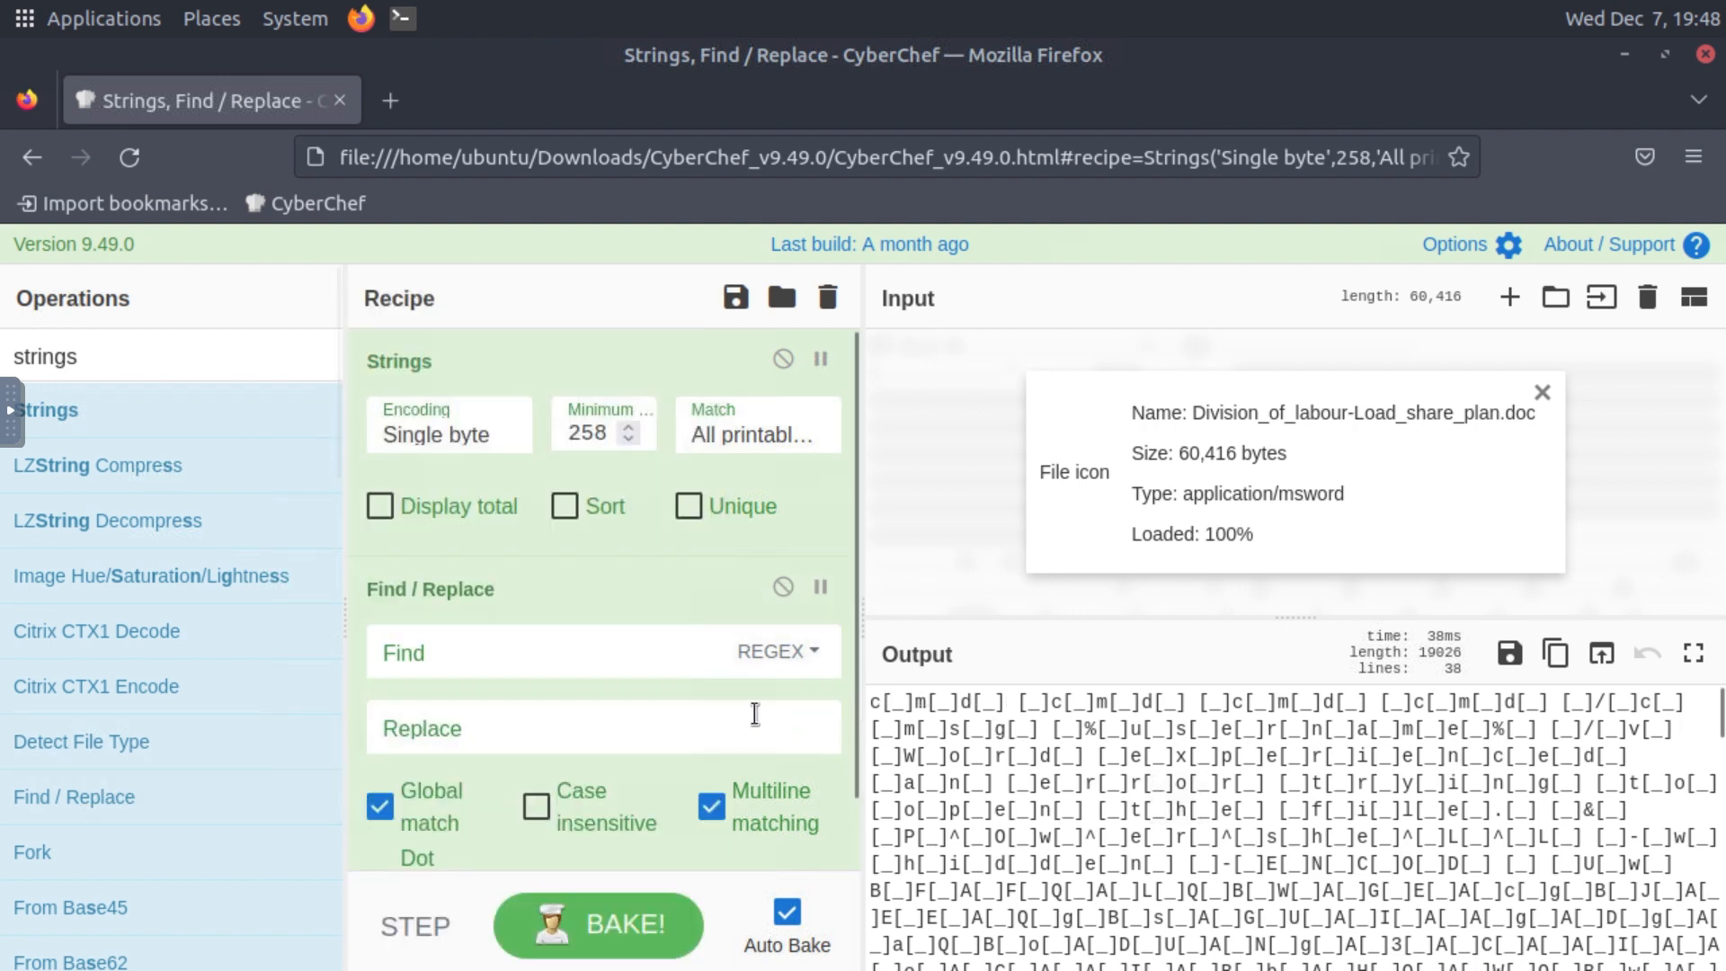
Step: Set the Find / Replace operation's regex Find pattern to [\[\]_\n], leaving the replacement empty
click(661, 661)
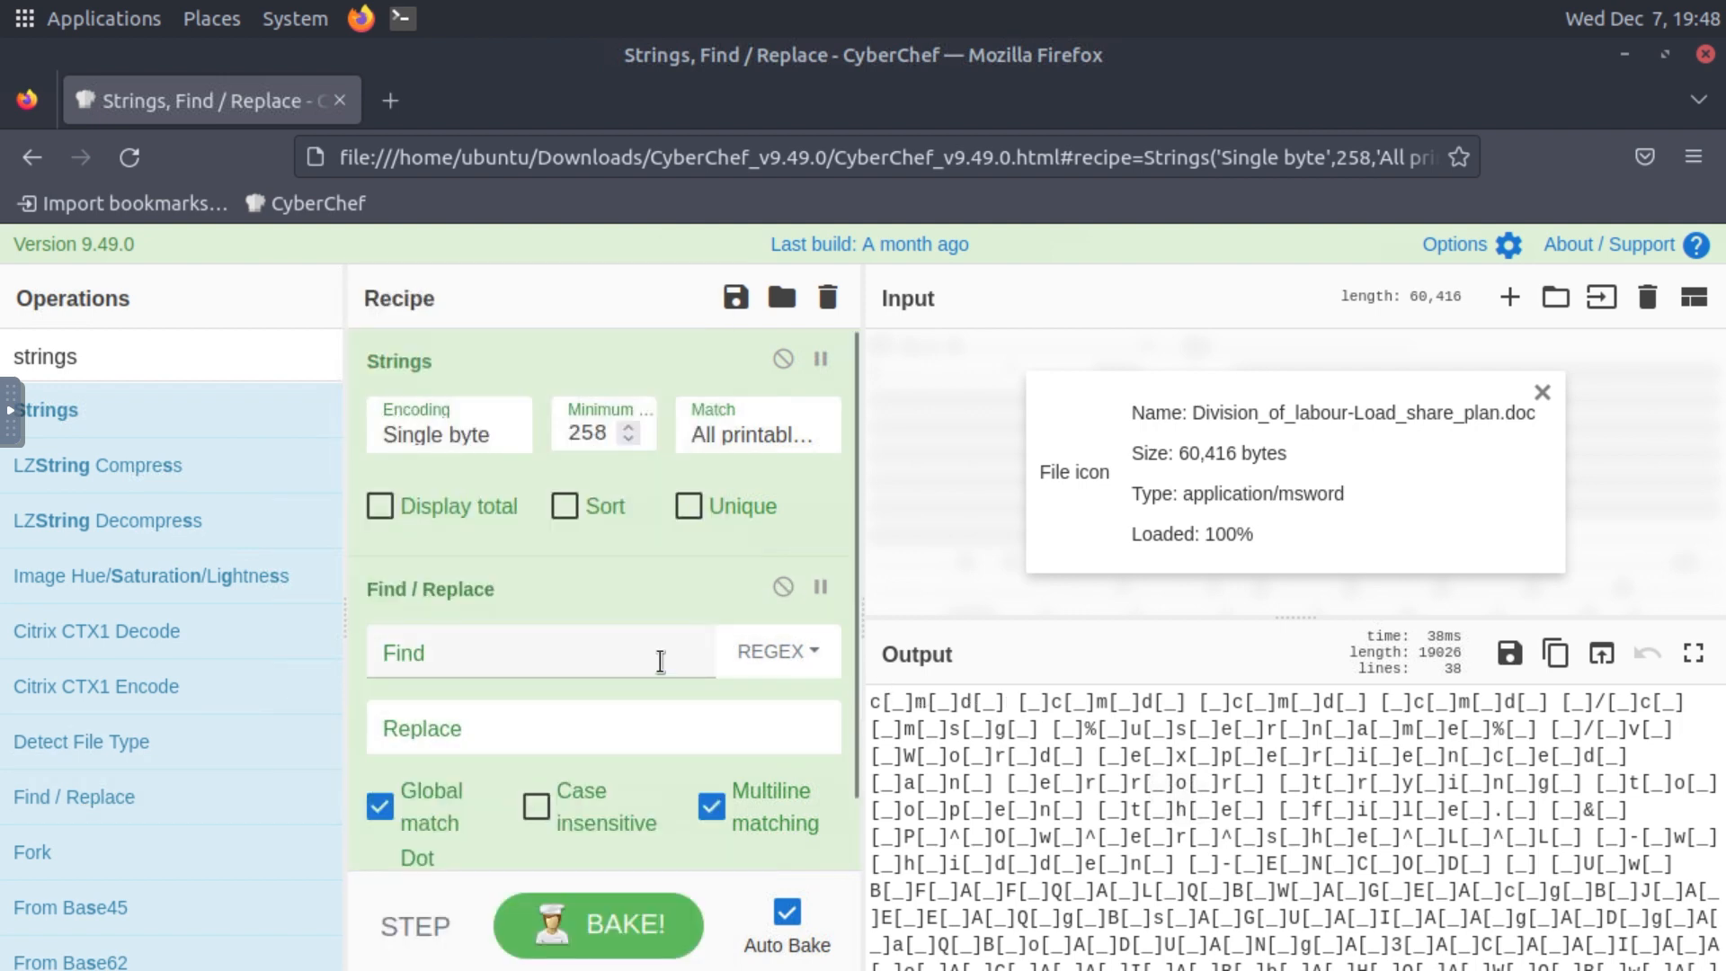
click(661, 661)
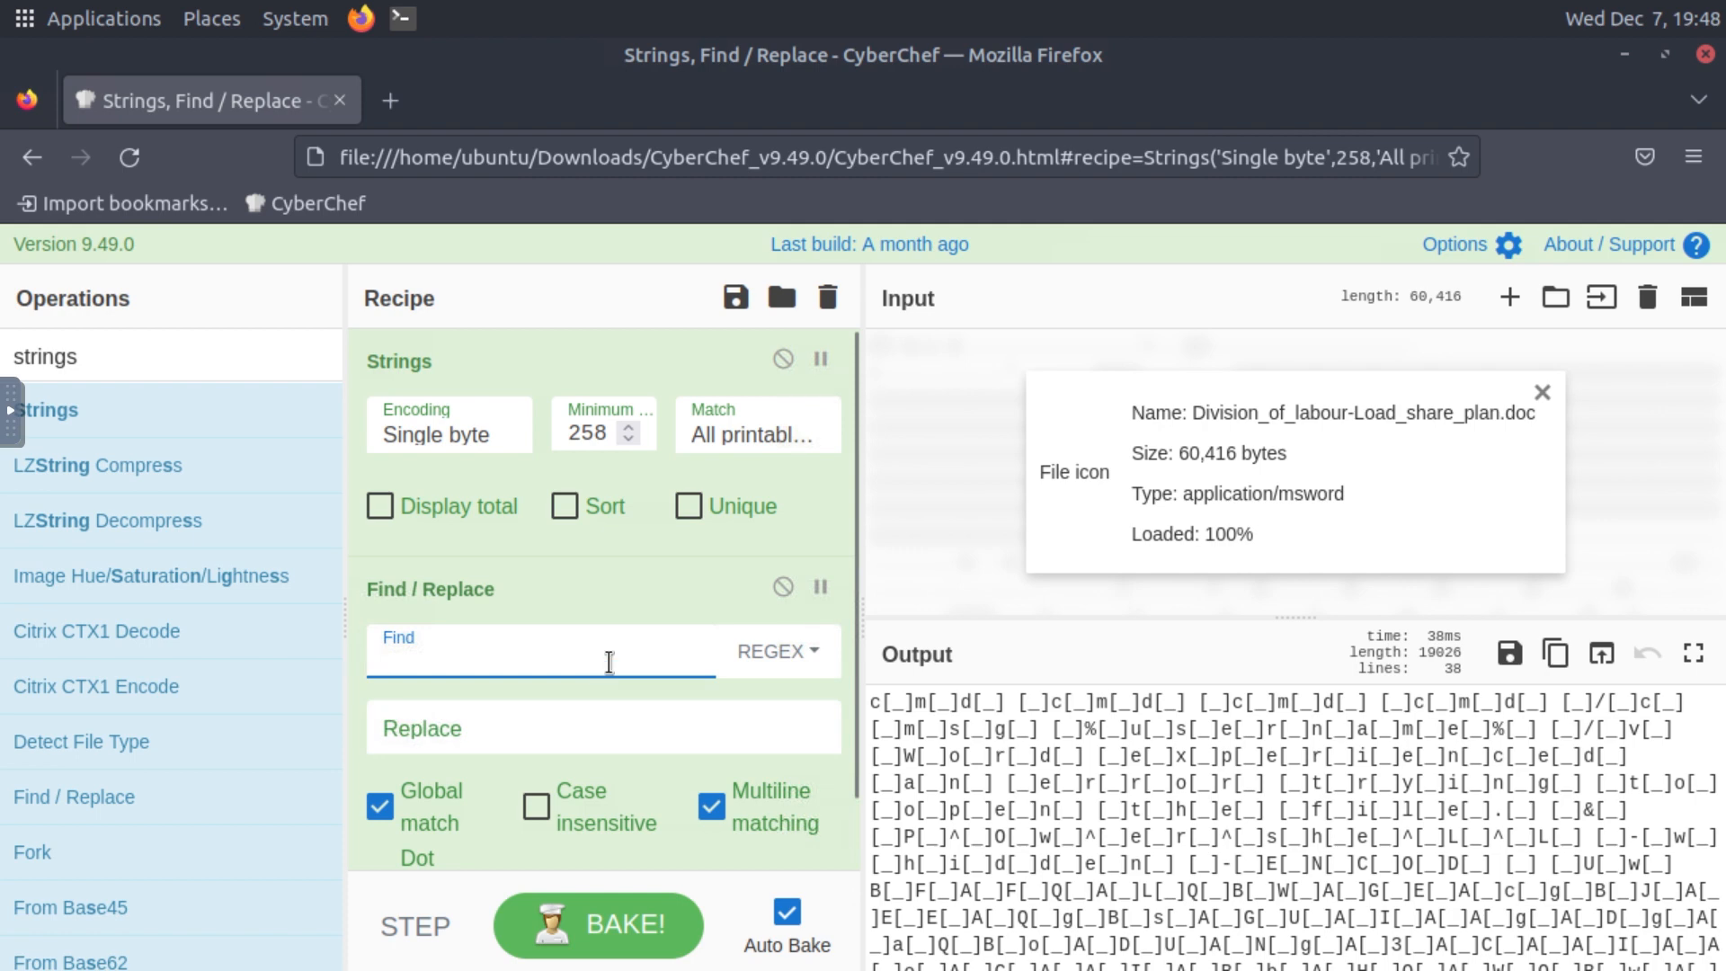
text({)
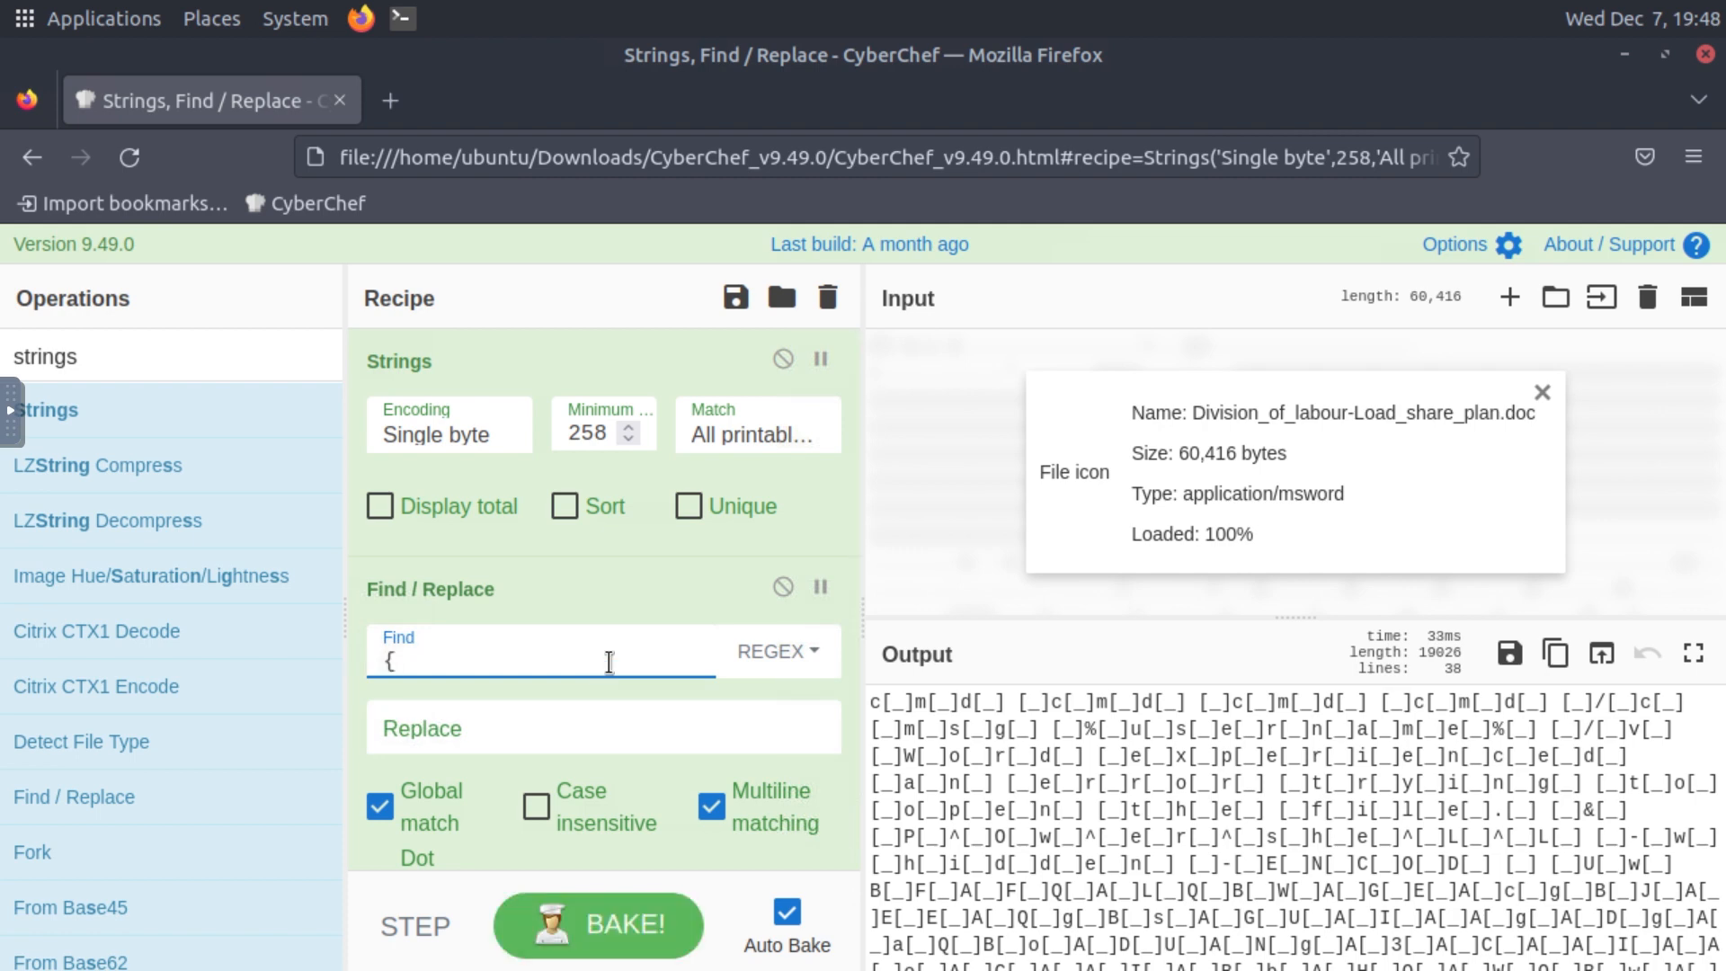
key(BackSpace)
text([])
text(\)
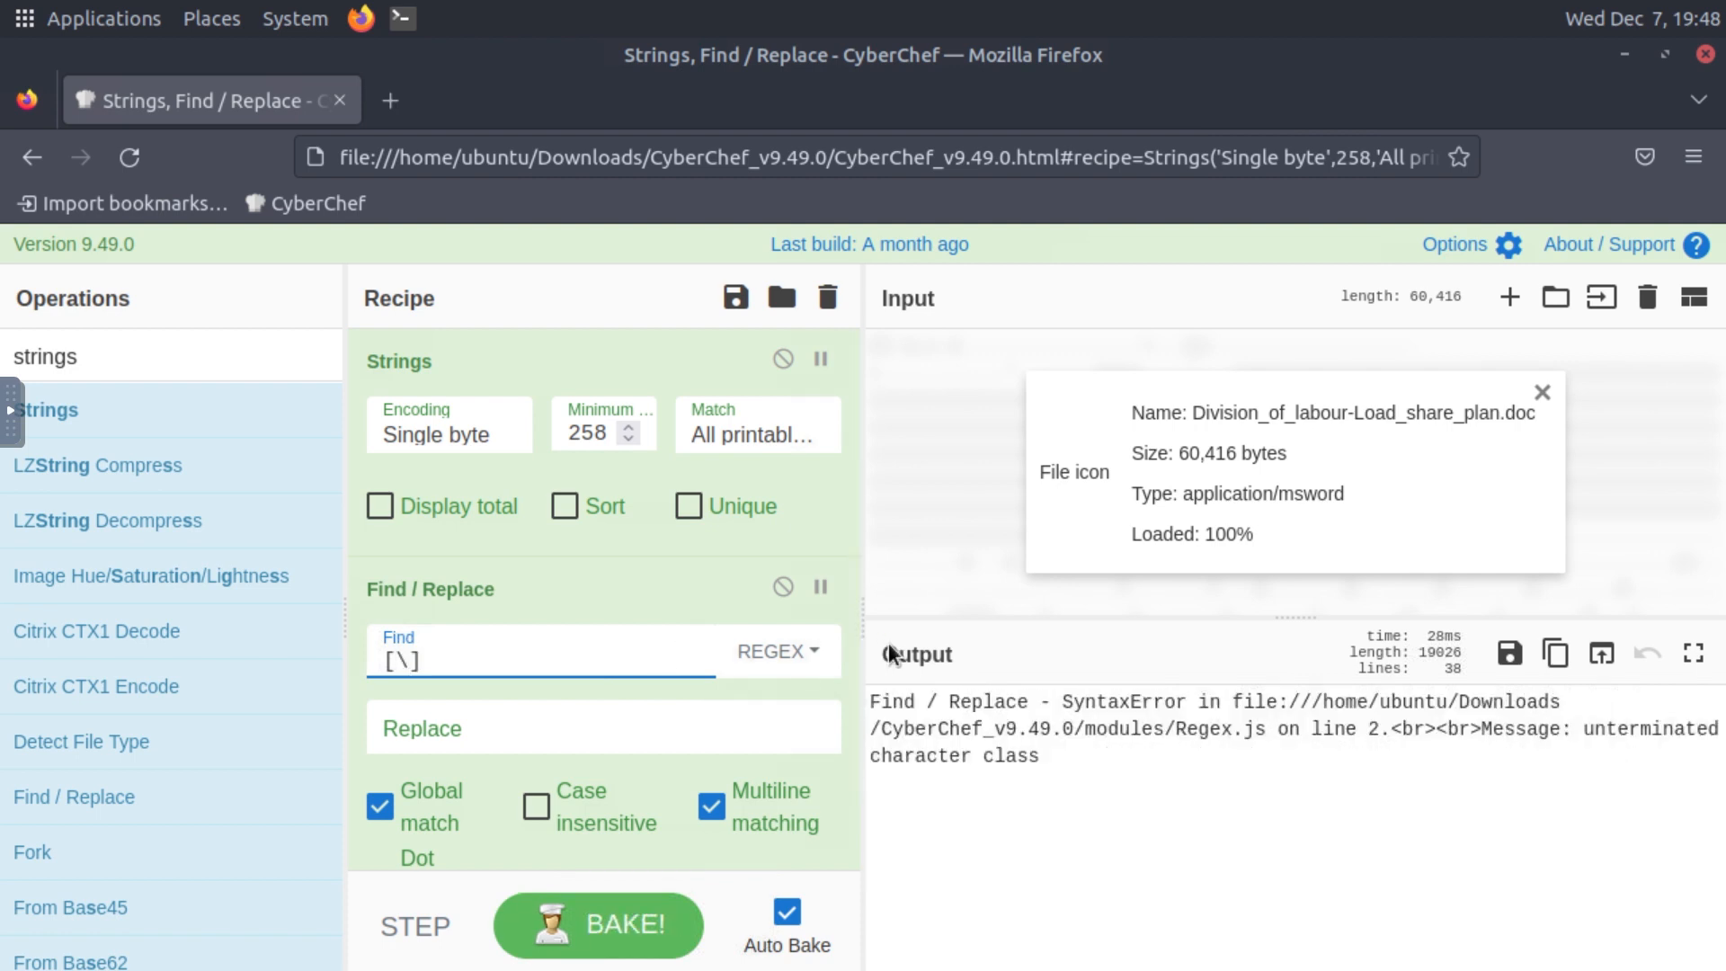
text([)
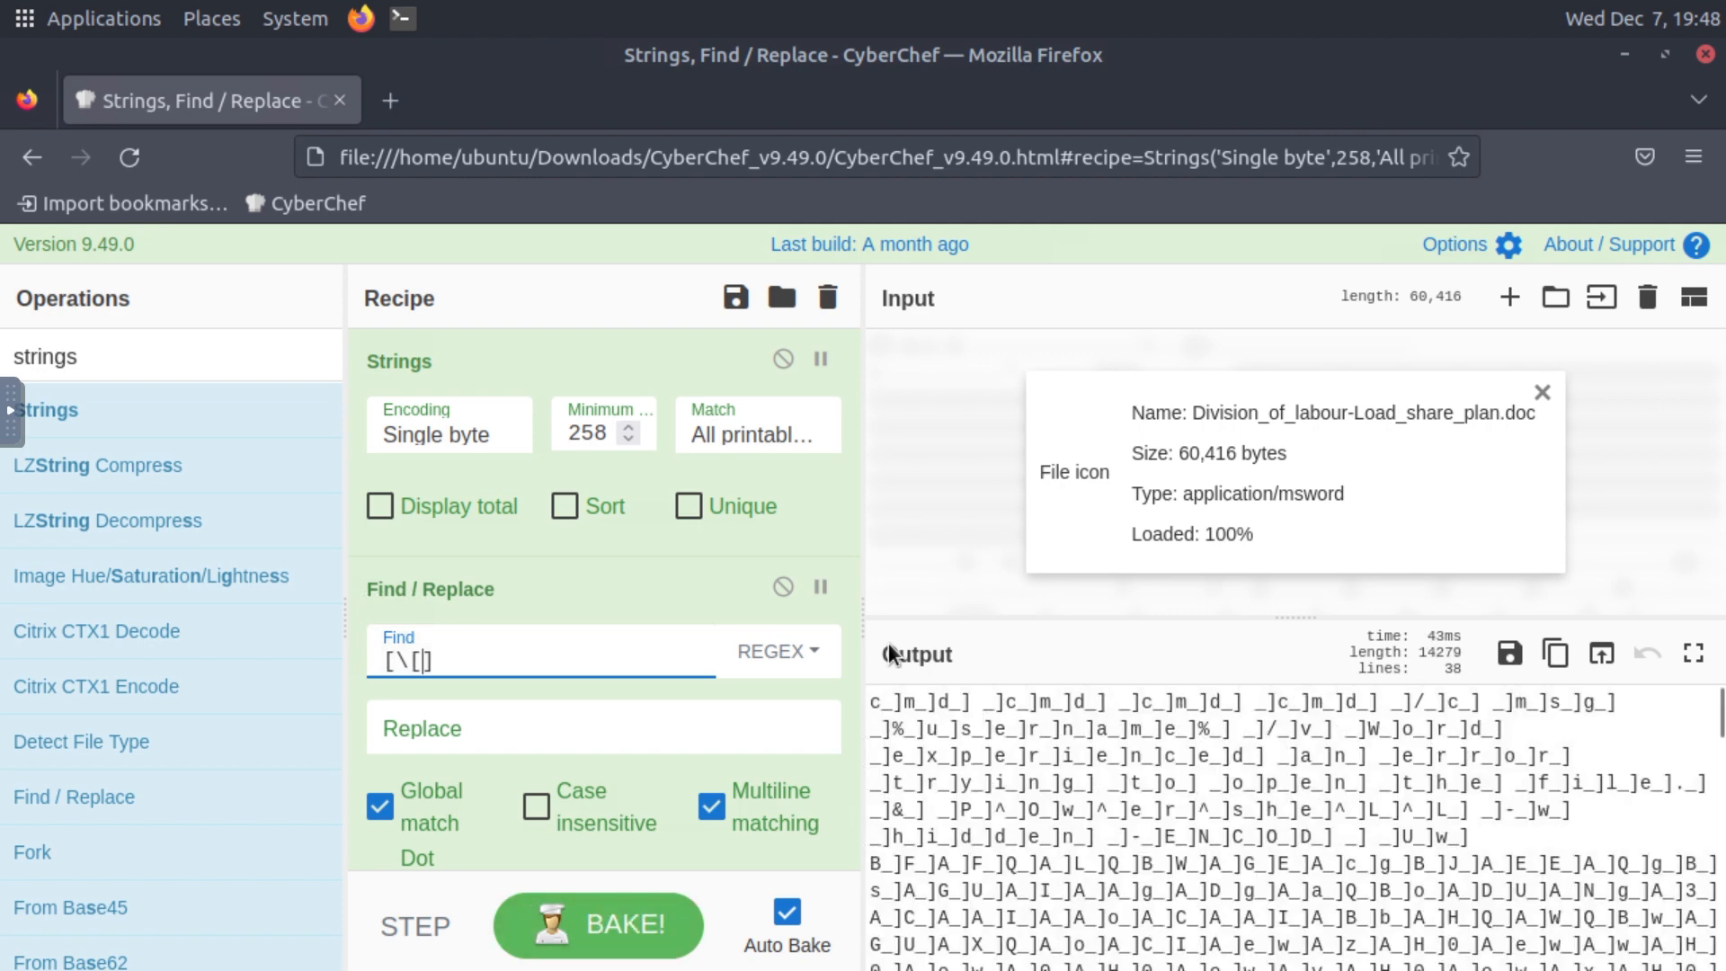
text(\)
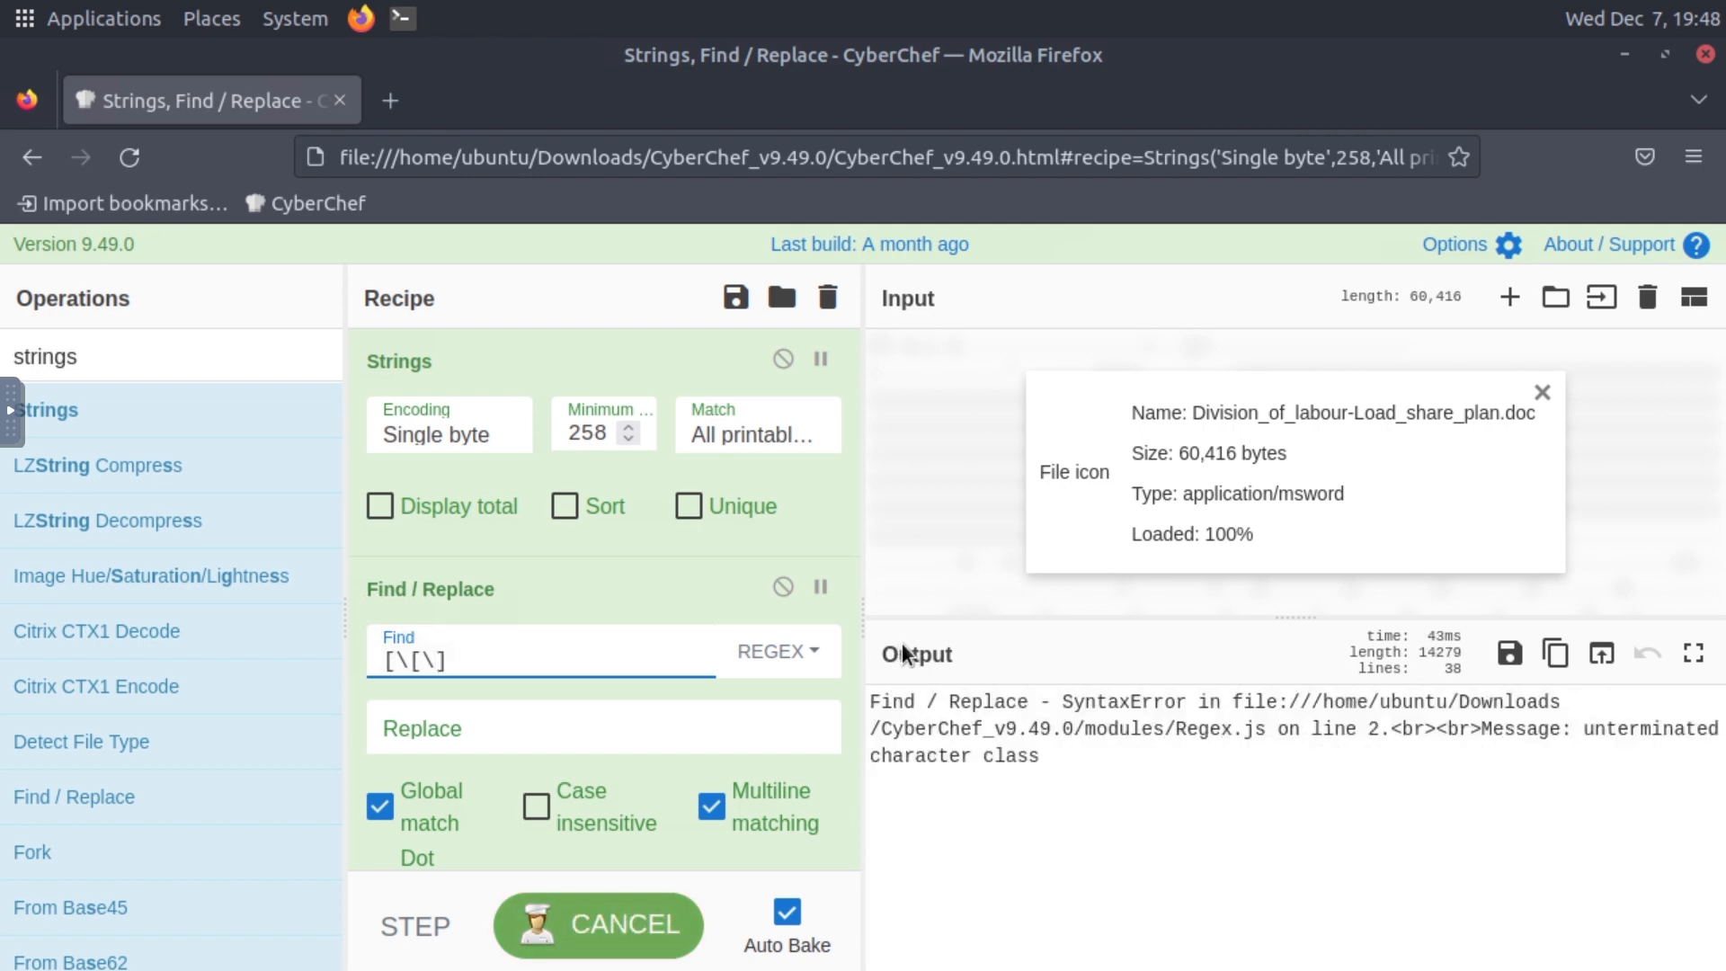
text(])
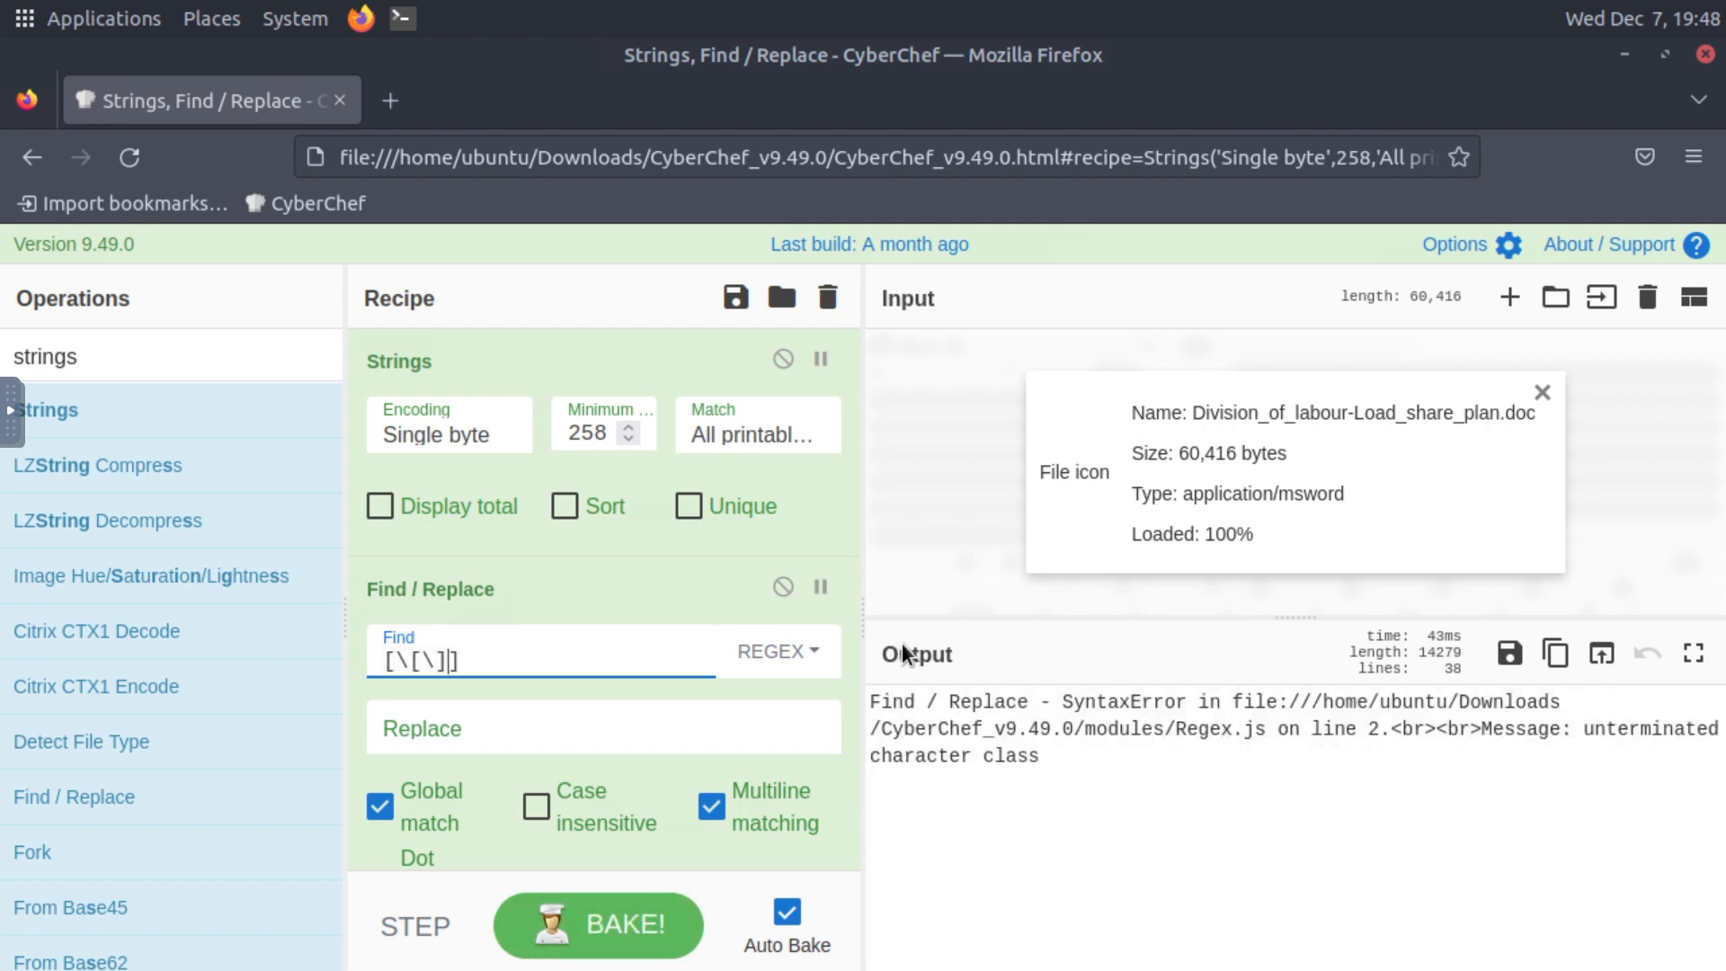
key(Left)
text(_)
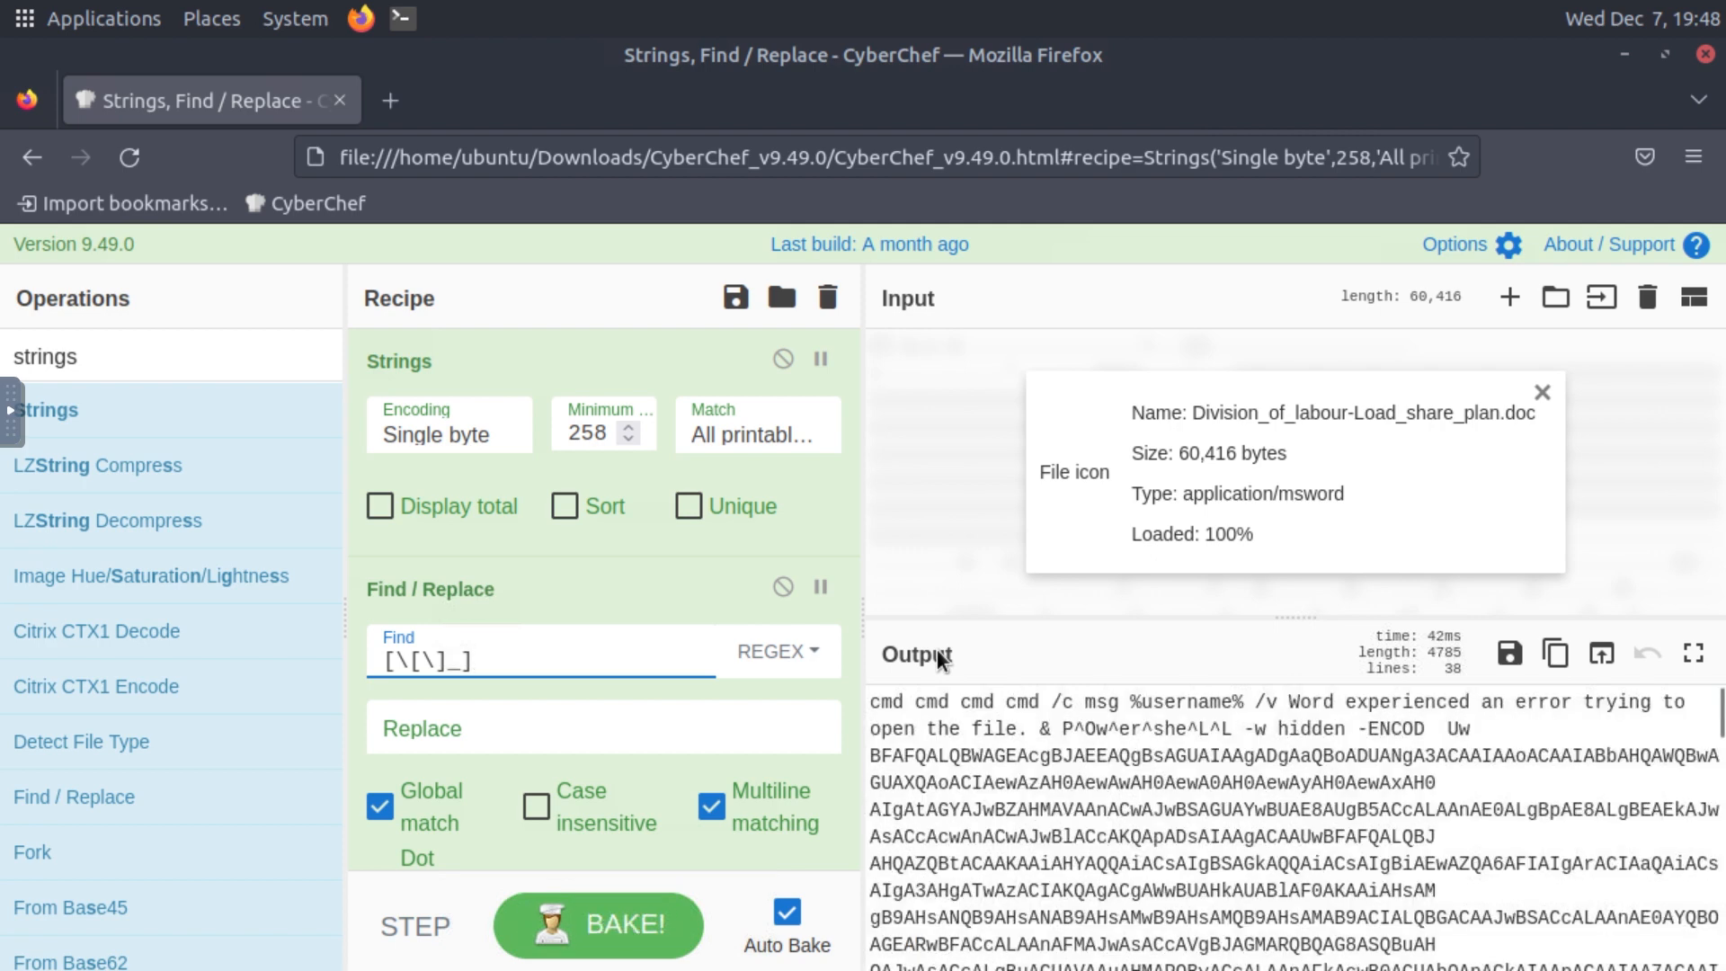
text(\n)
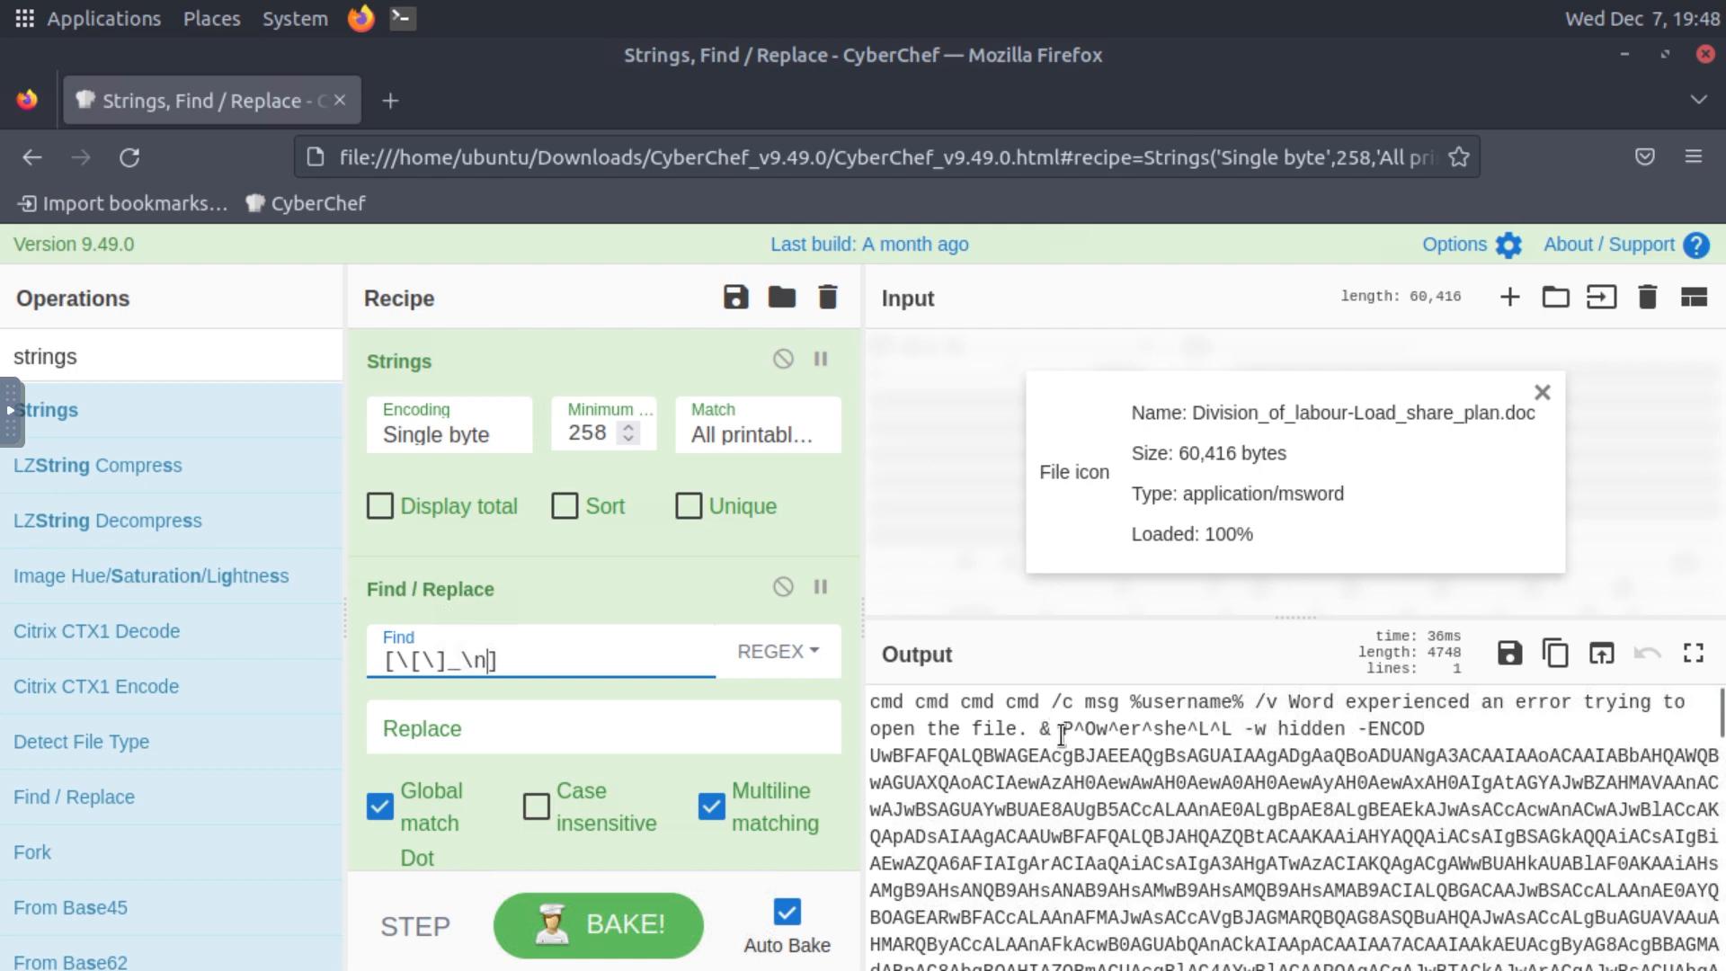
Step: Examine the cleaned output from the PowerShell command and its flags to the end, and measure the text preceding the encoded string
drag(1062, 734, 1224, 730)
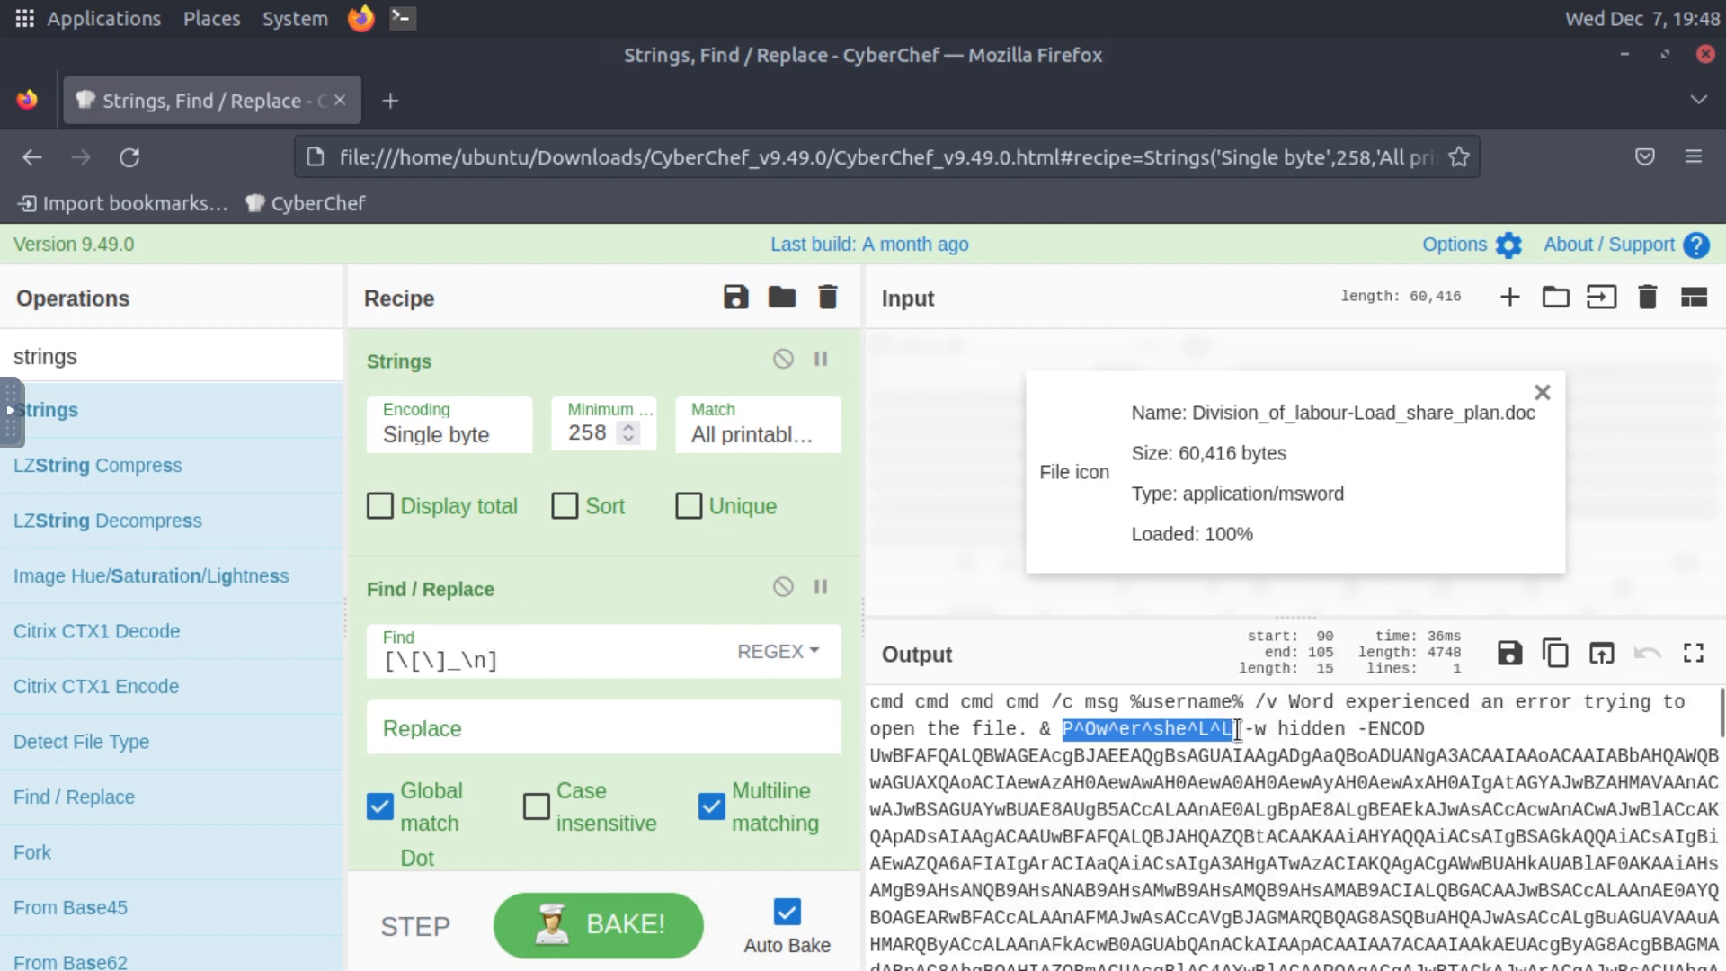
click(1244, 758)
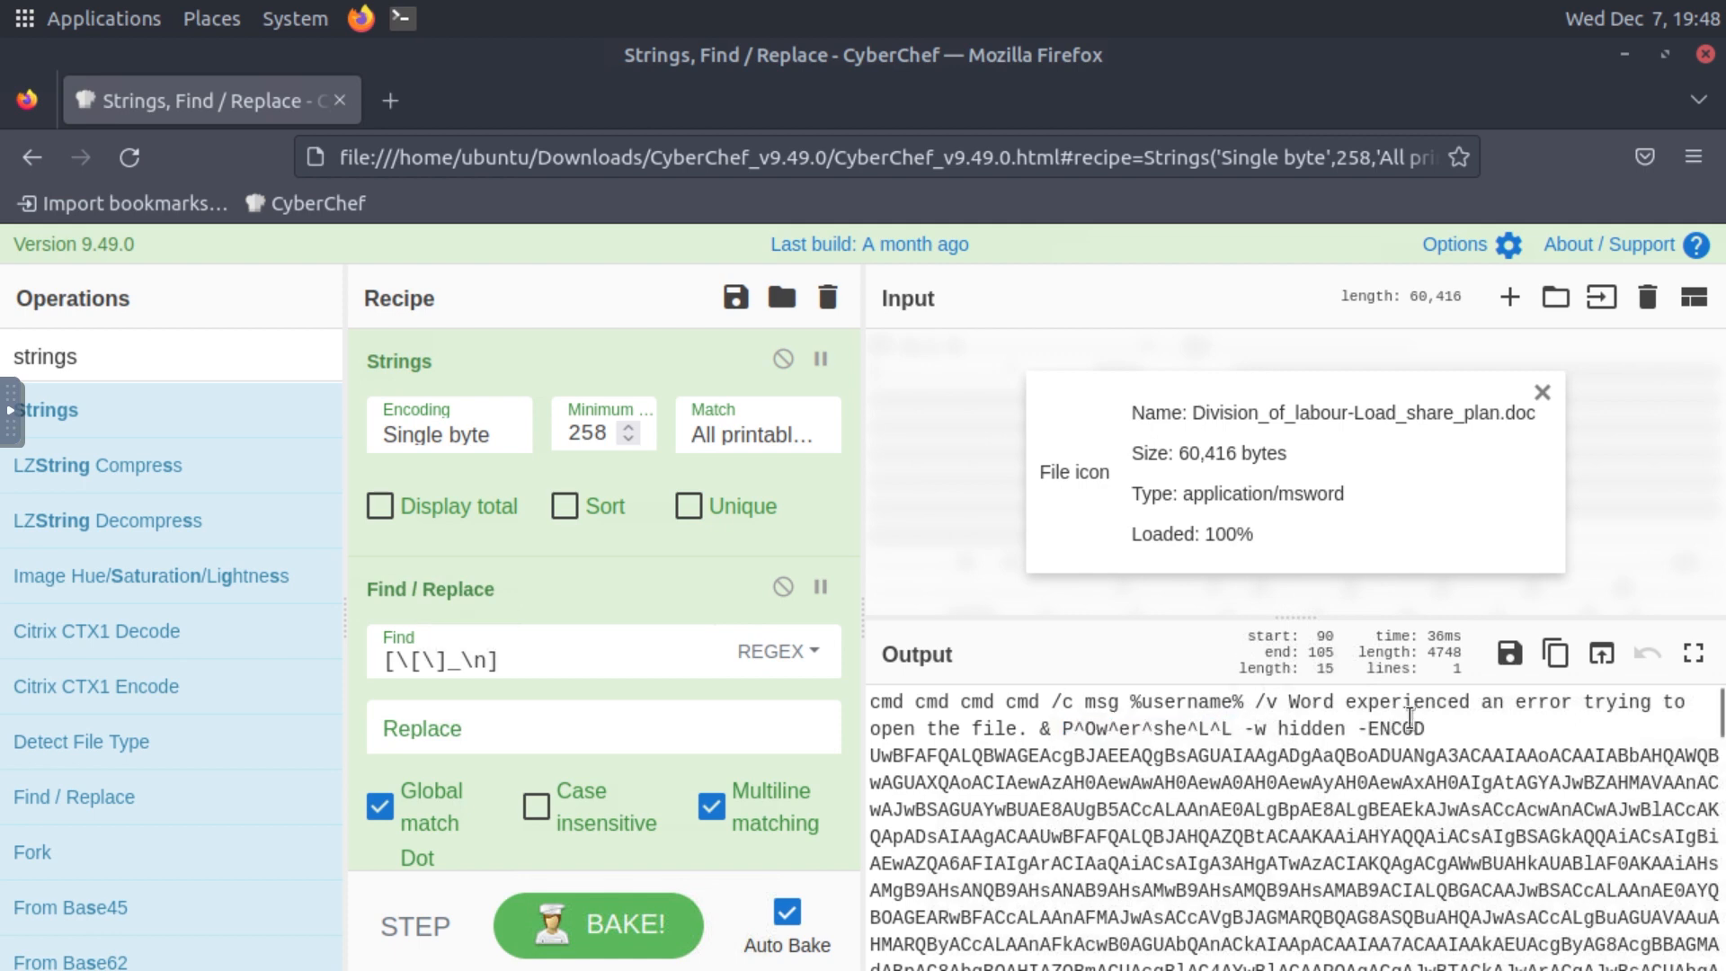
drag(1426, 728, 1373, 726)
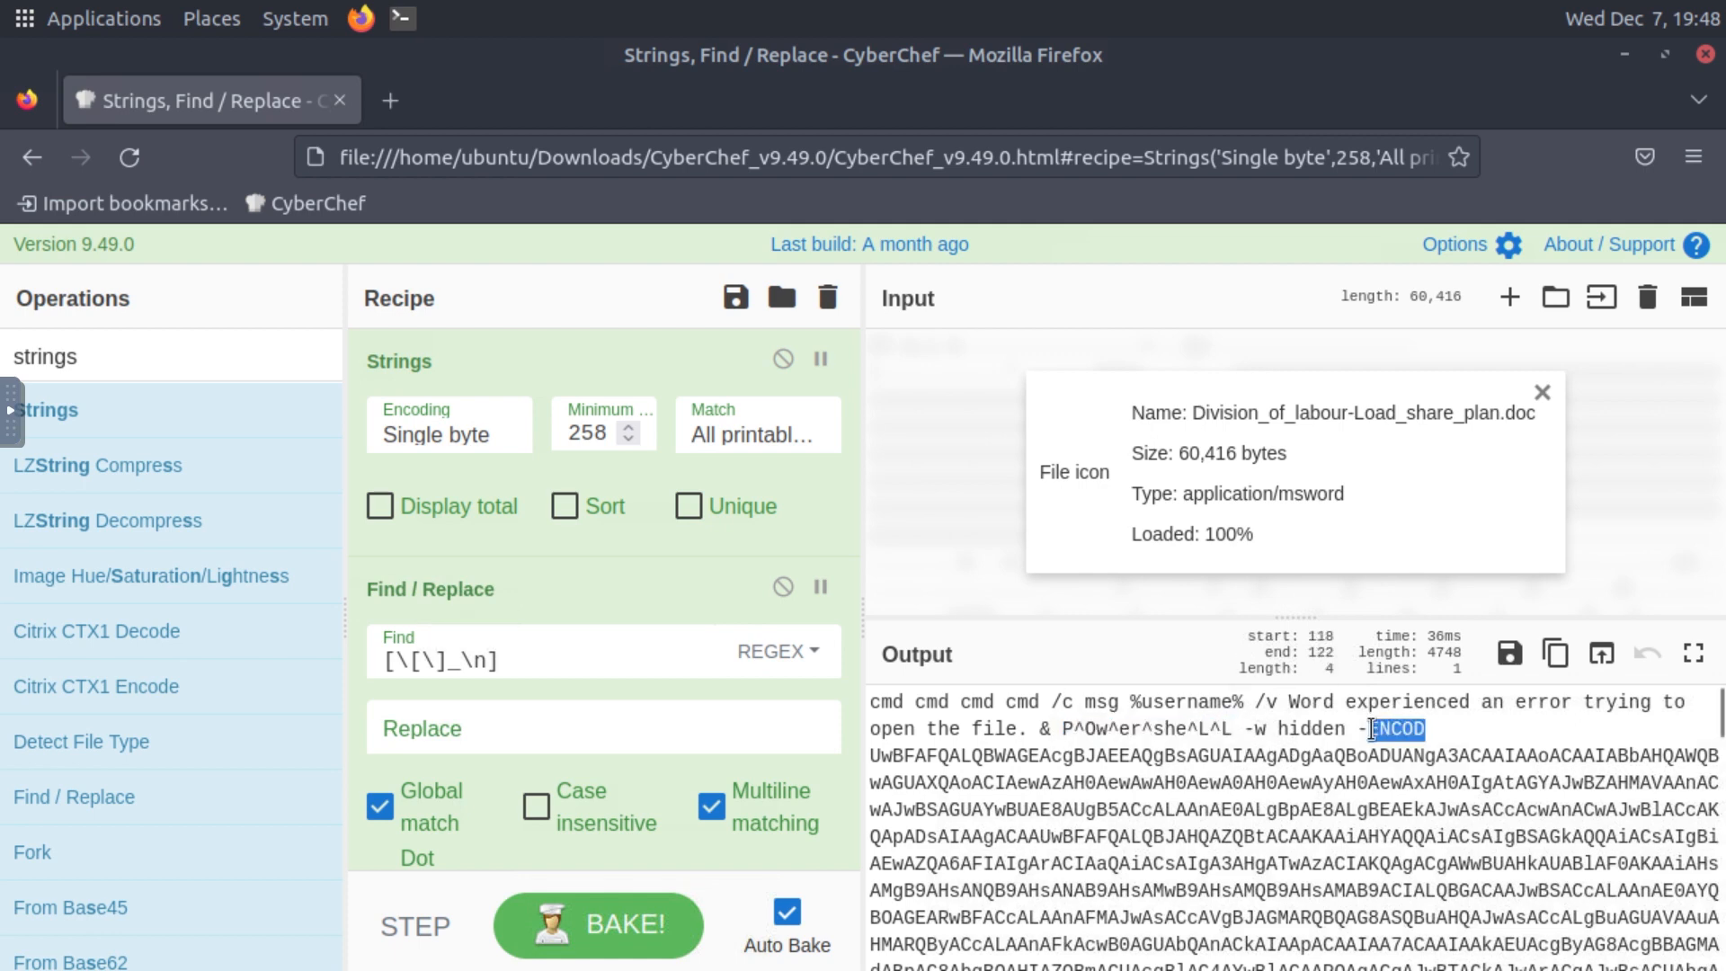
click(1326, 857)
scroll(1361, 863, down, 10)
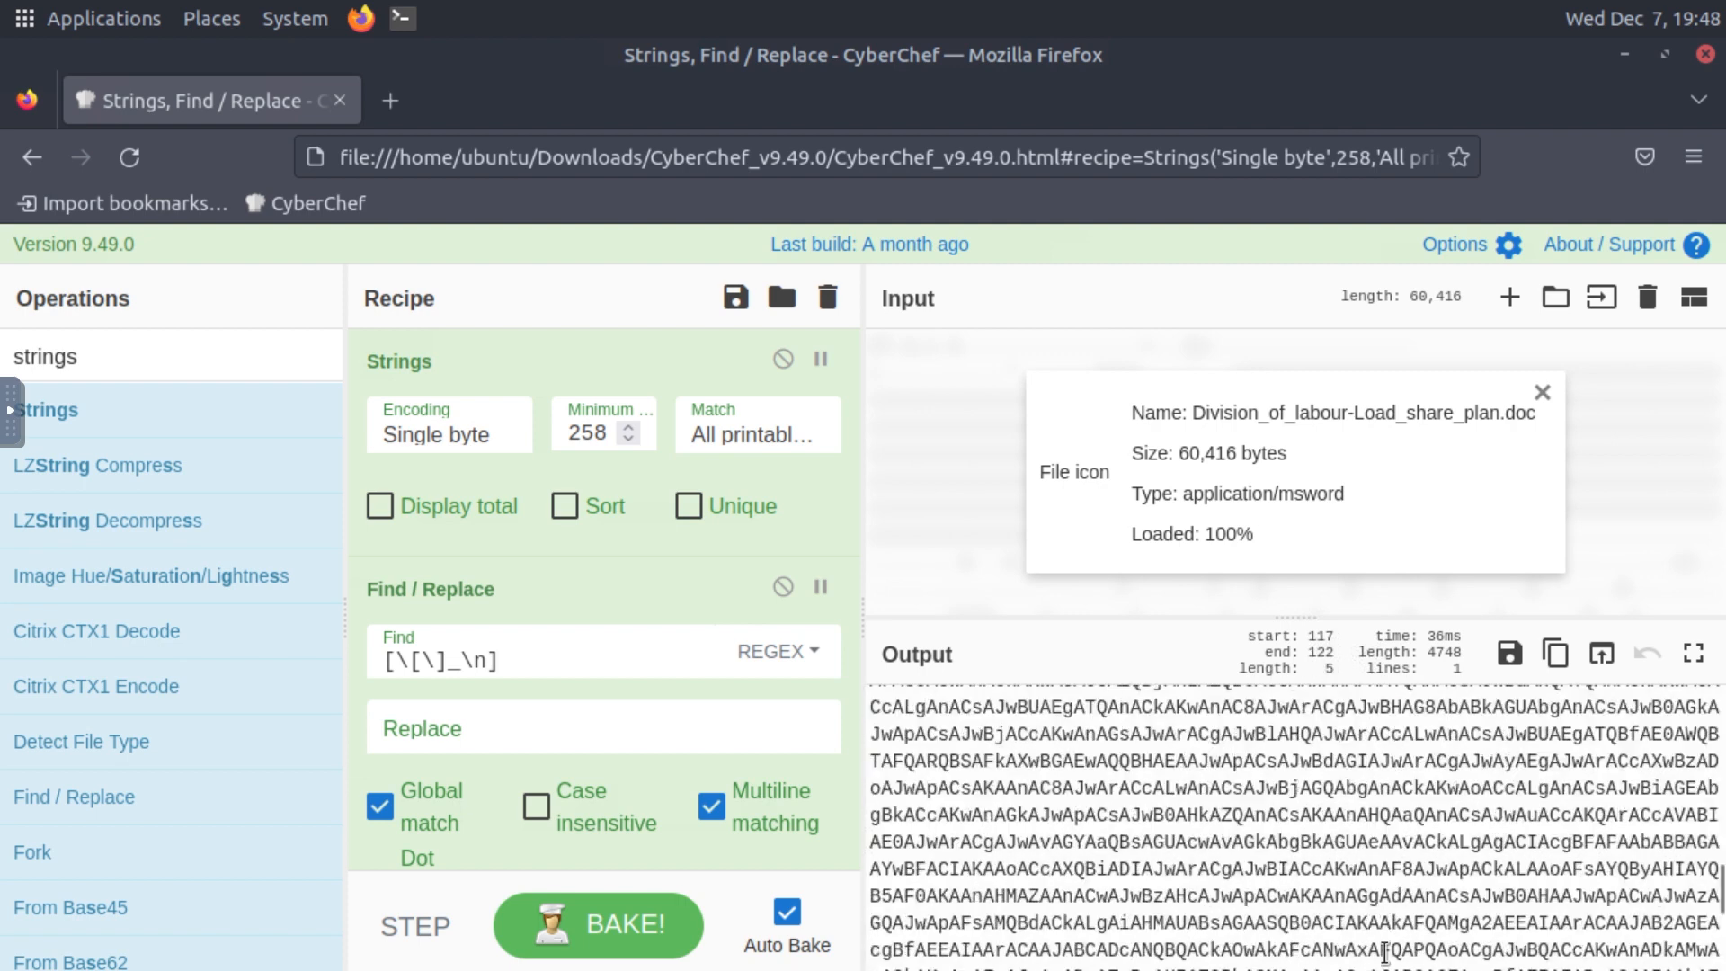
scroll(1384, 953, down, 3)
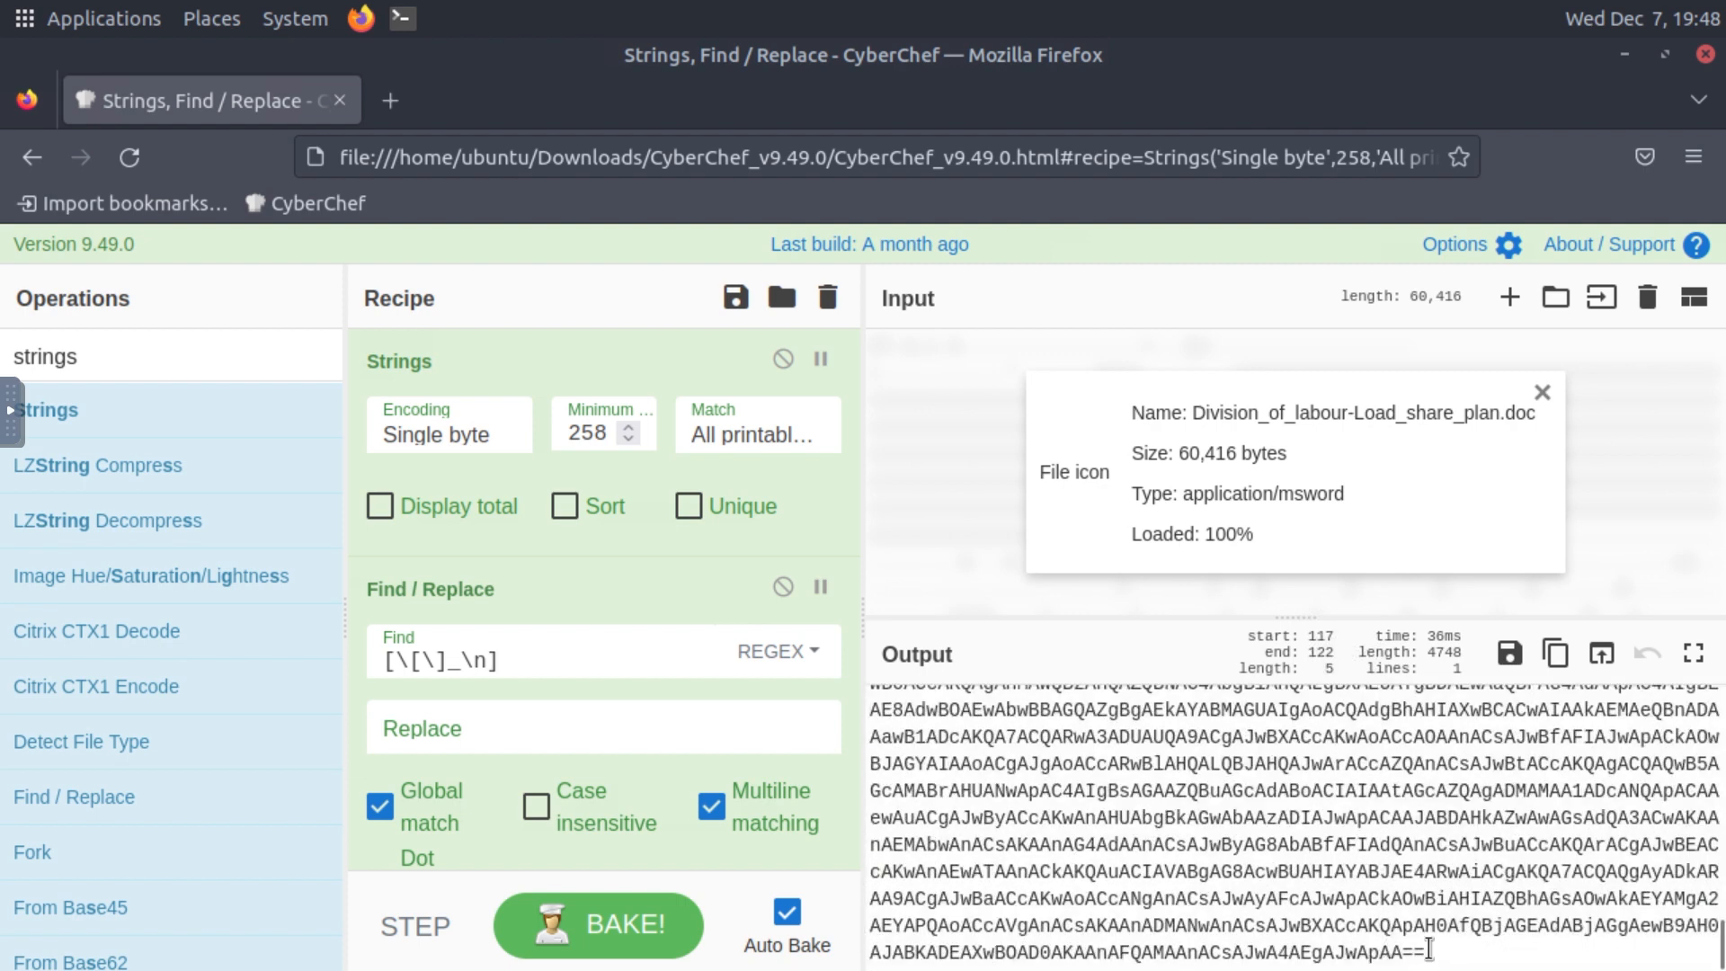
scroll(1419, 951, up, 13)
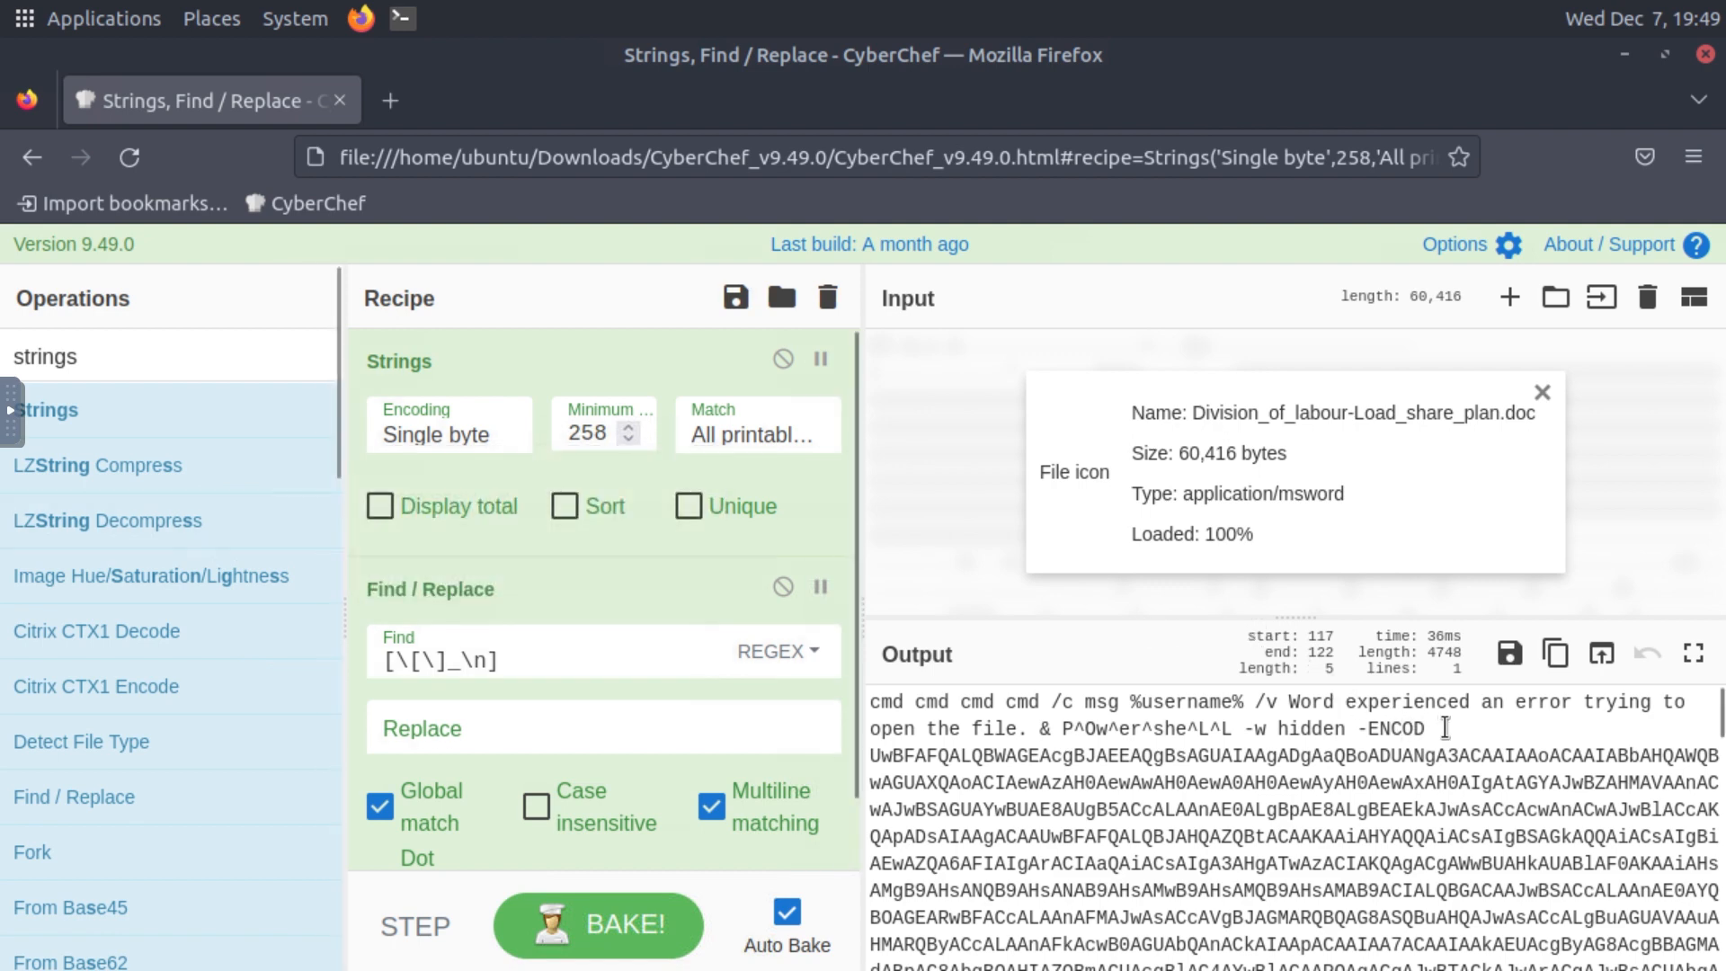
drag(1427, 728, 1062, 757)
drag(958, 715, 868, 702)
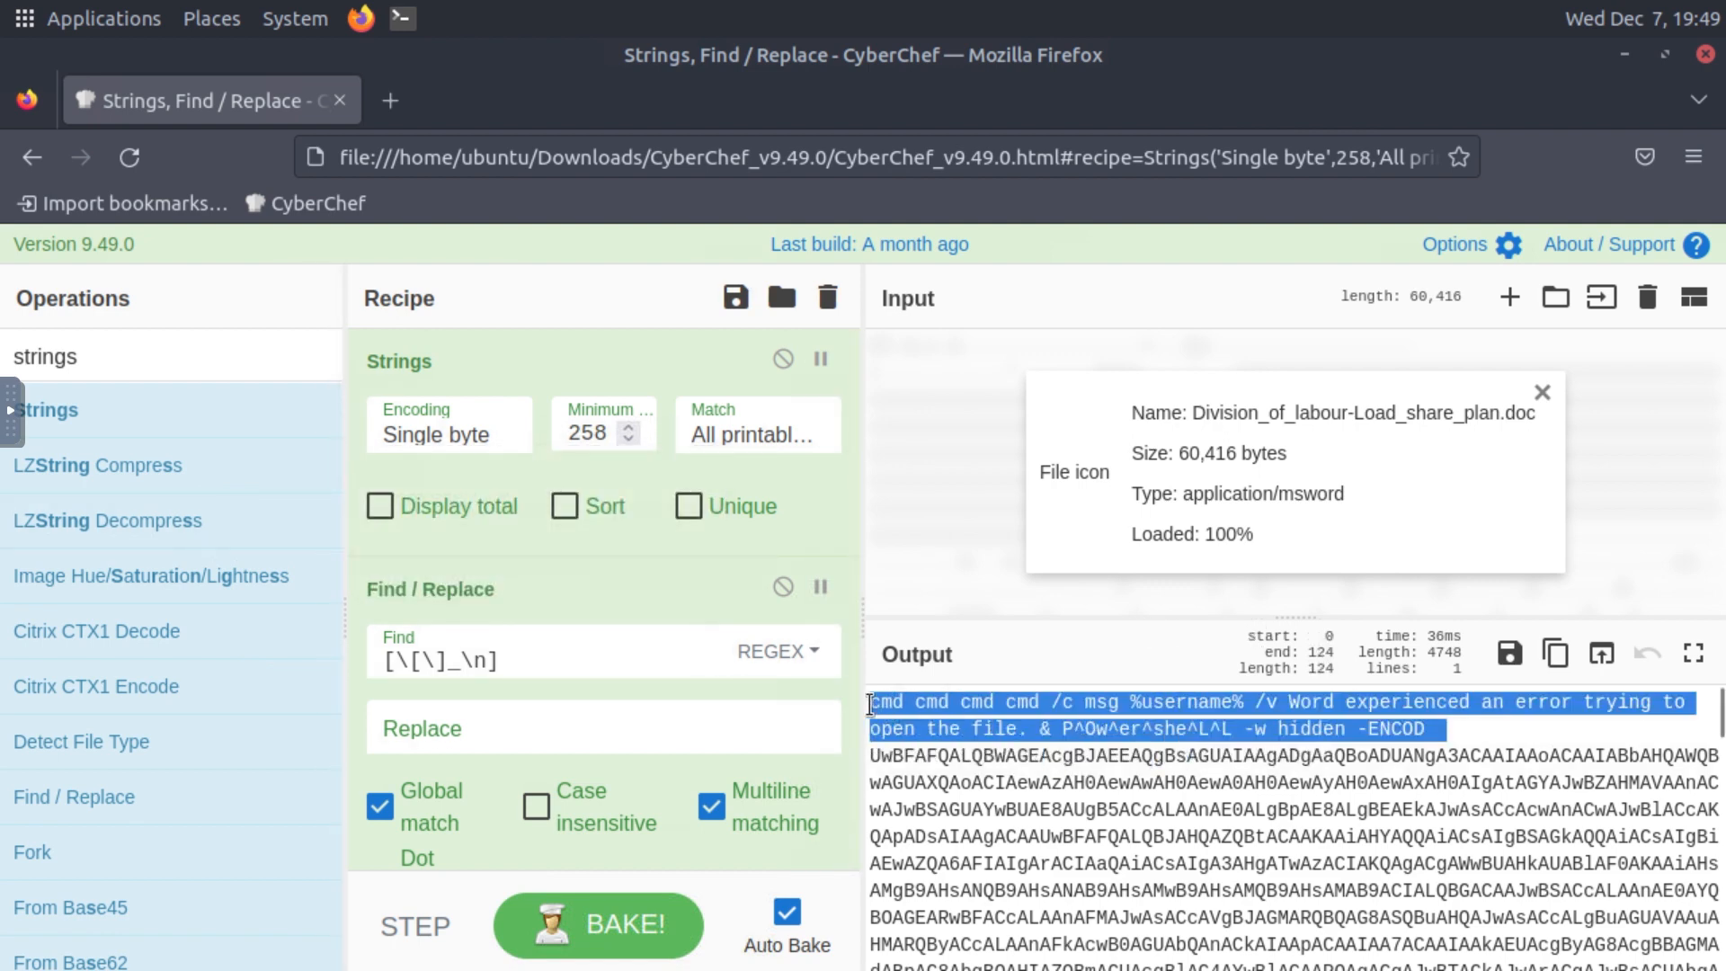
Step: Find the Drop bytes operation and add it to the recipe after Find / Replace
click(131, 344)
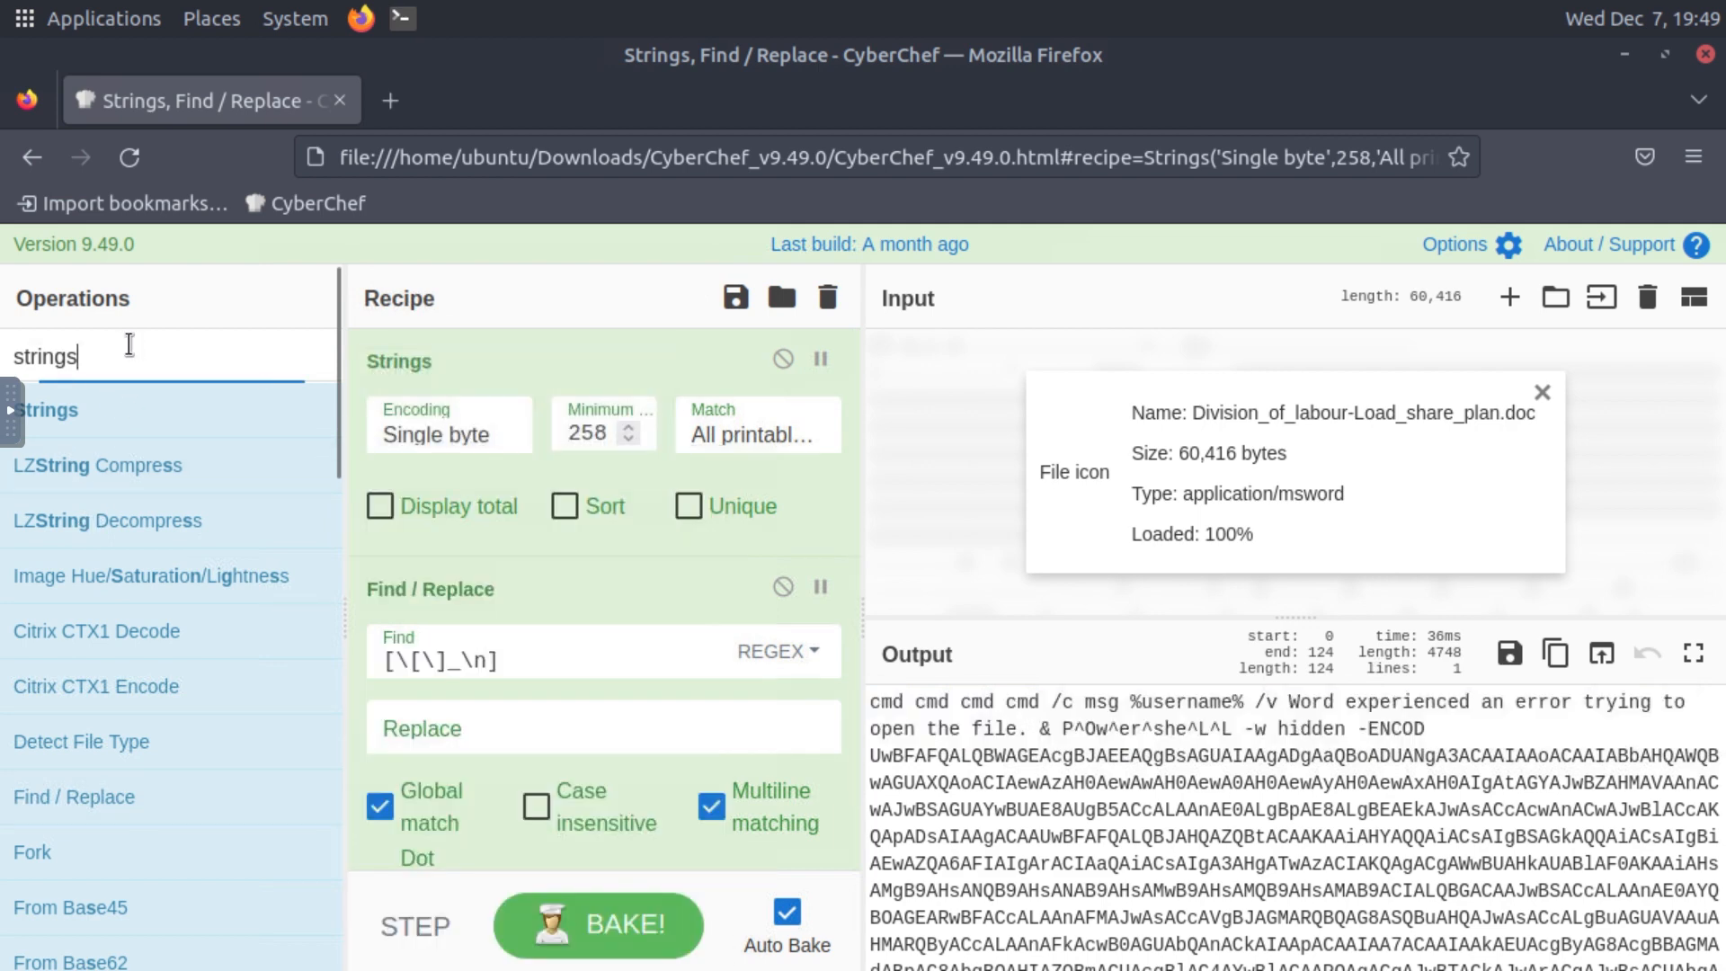
key(BackSpace)
key(BackSpace)
key(BackSpace)
key(BackSpace)
key(BackSpace)
key(BackSpace)
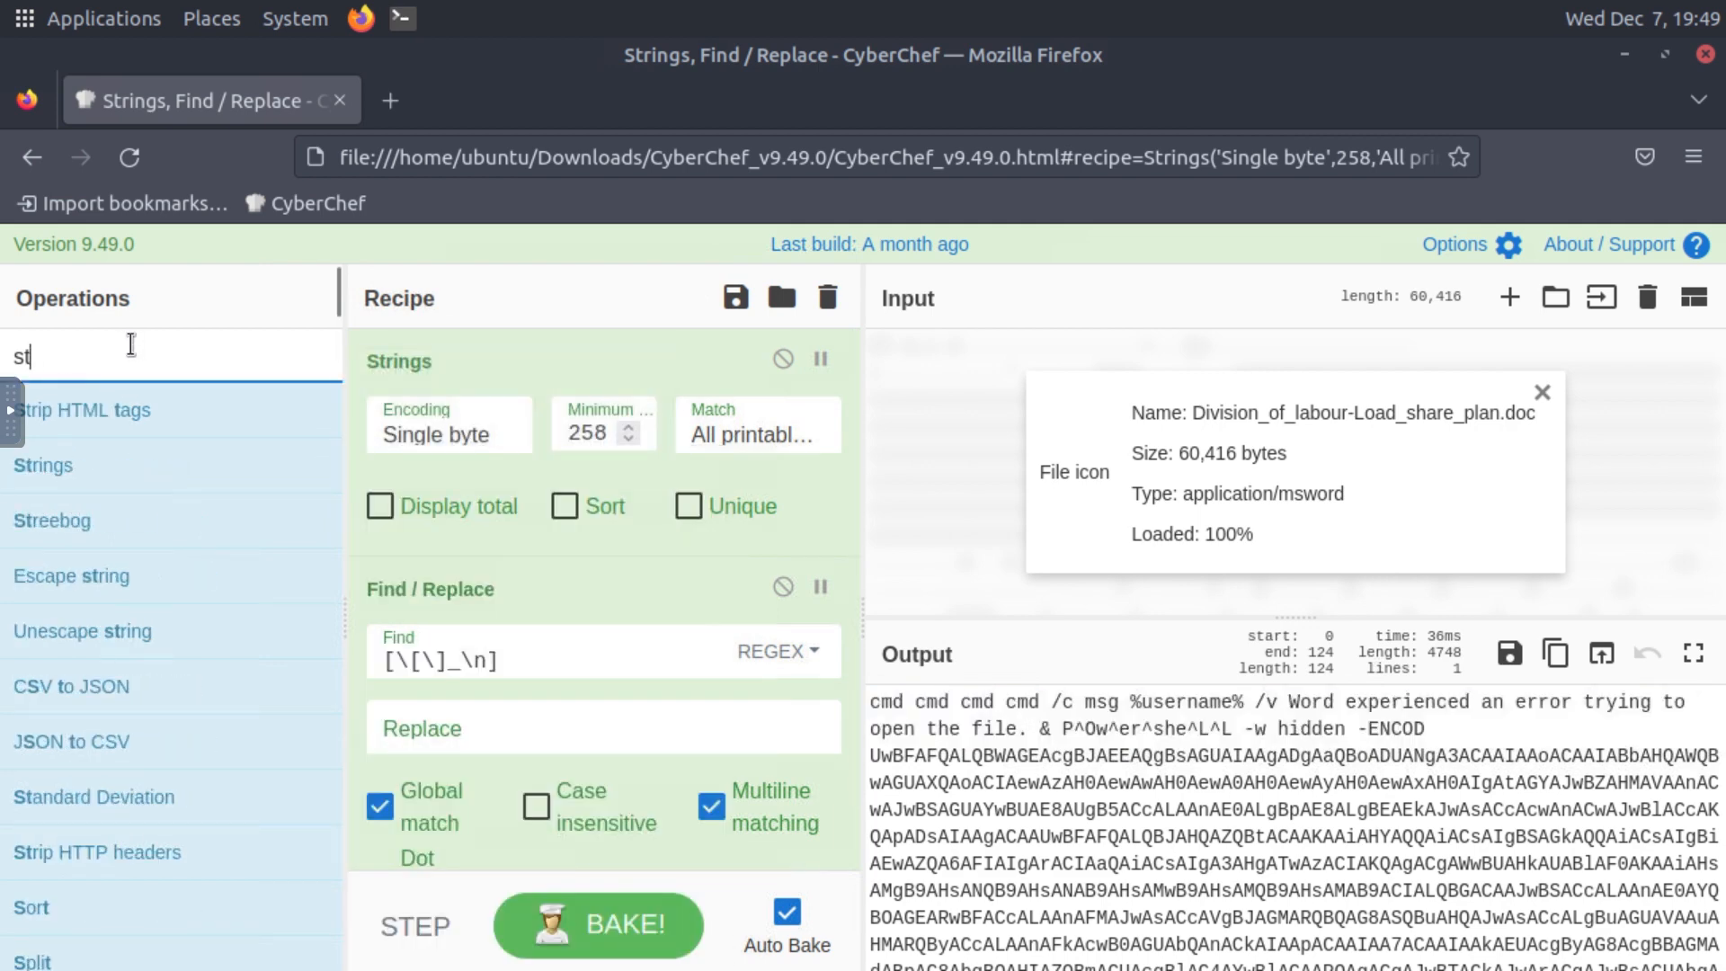
text(drop bytes)
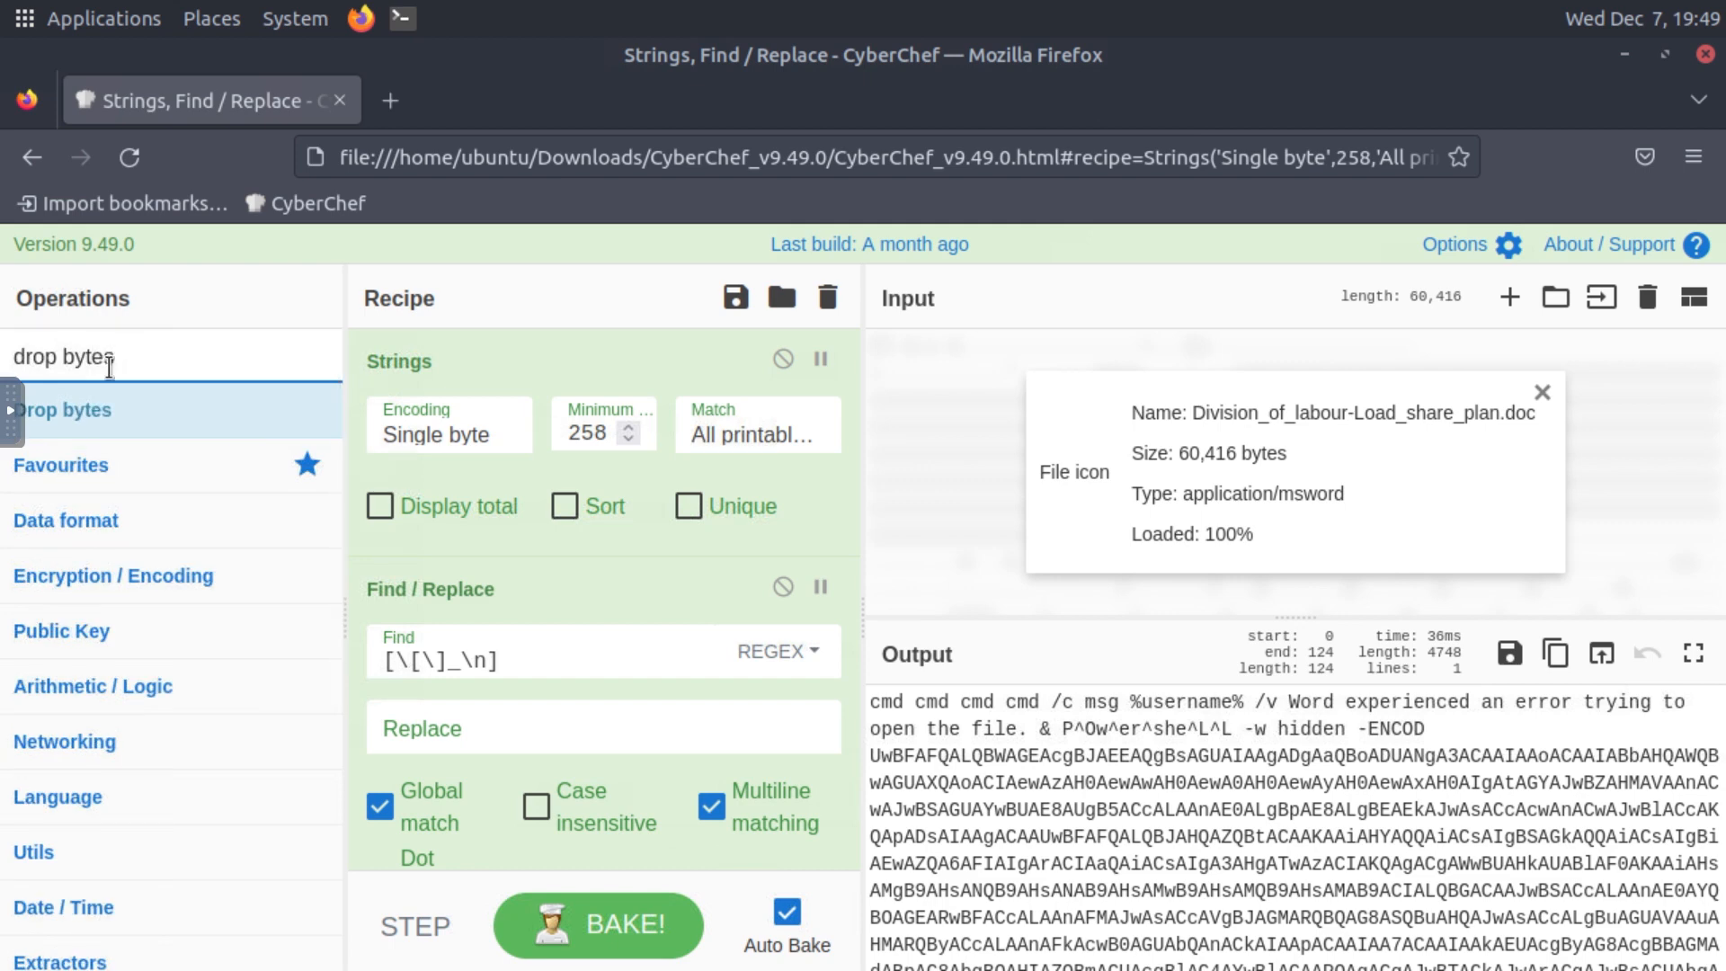
click(72, 409)
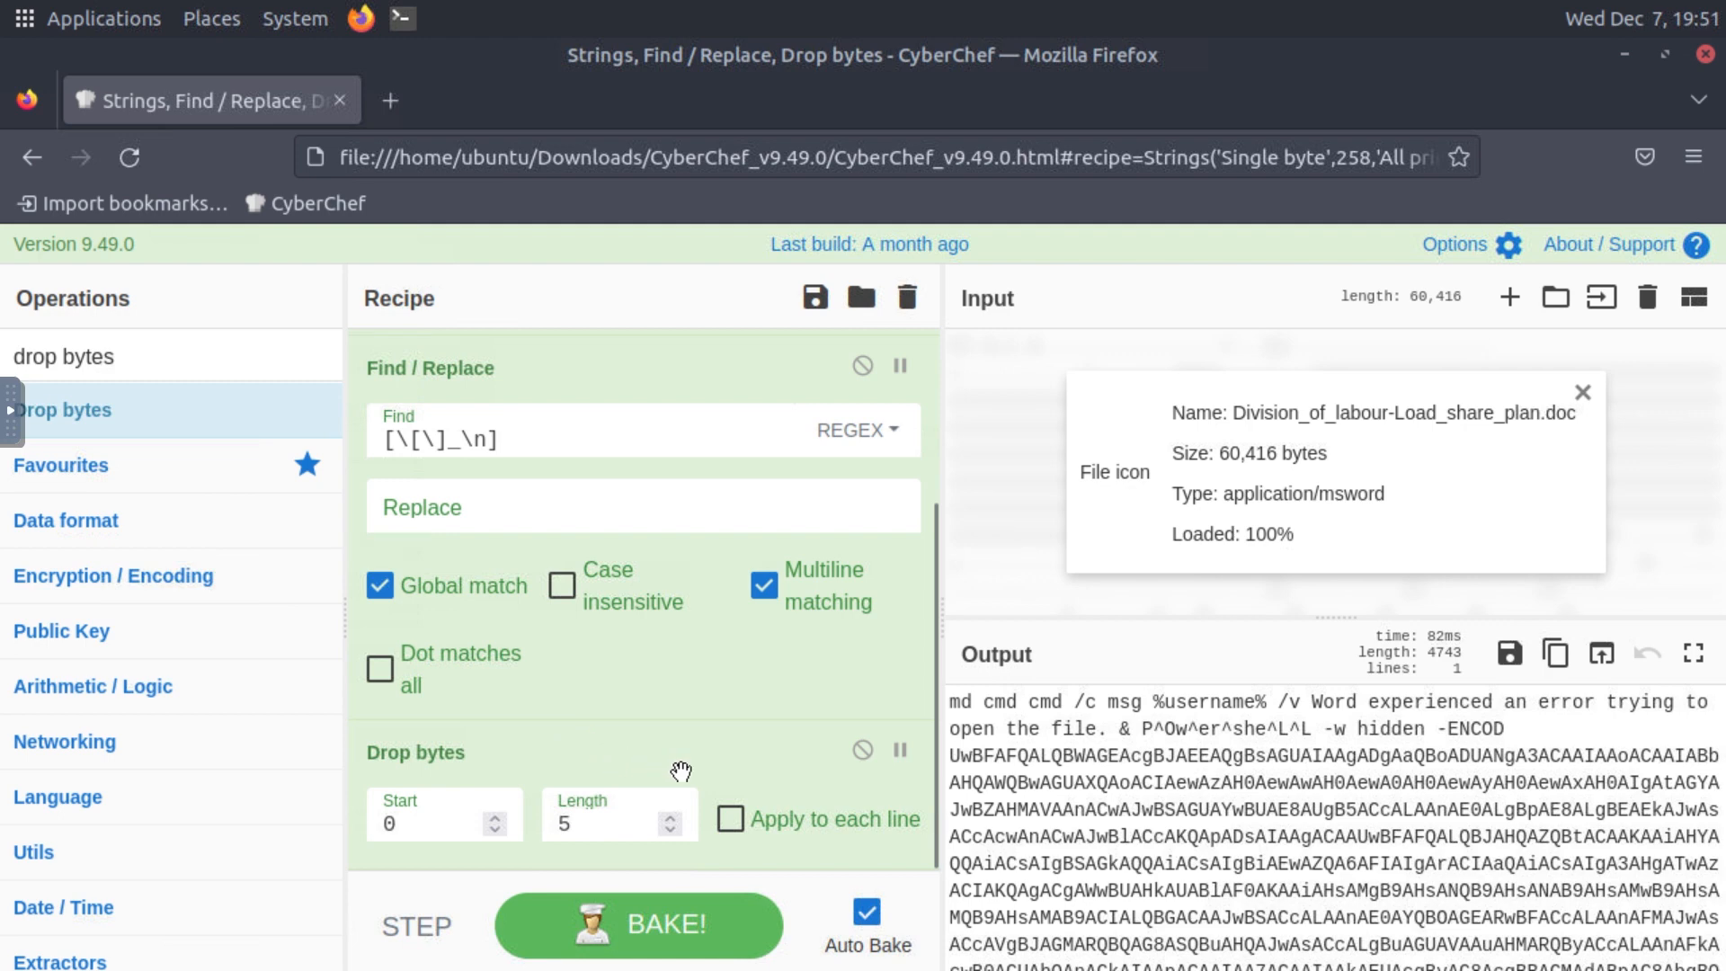
Step: Raise the Drop bytes length gradually to 21 to see leading characters removed from the output
click(676, 818)
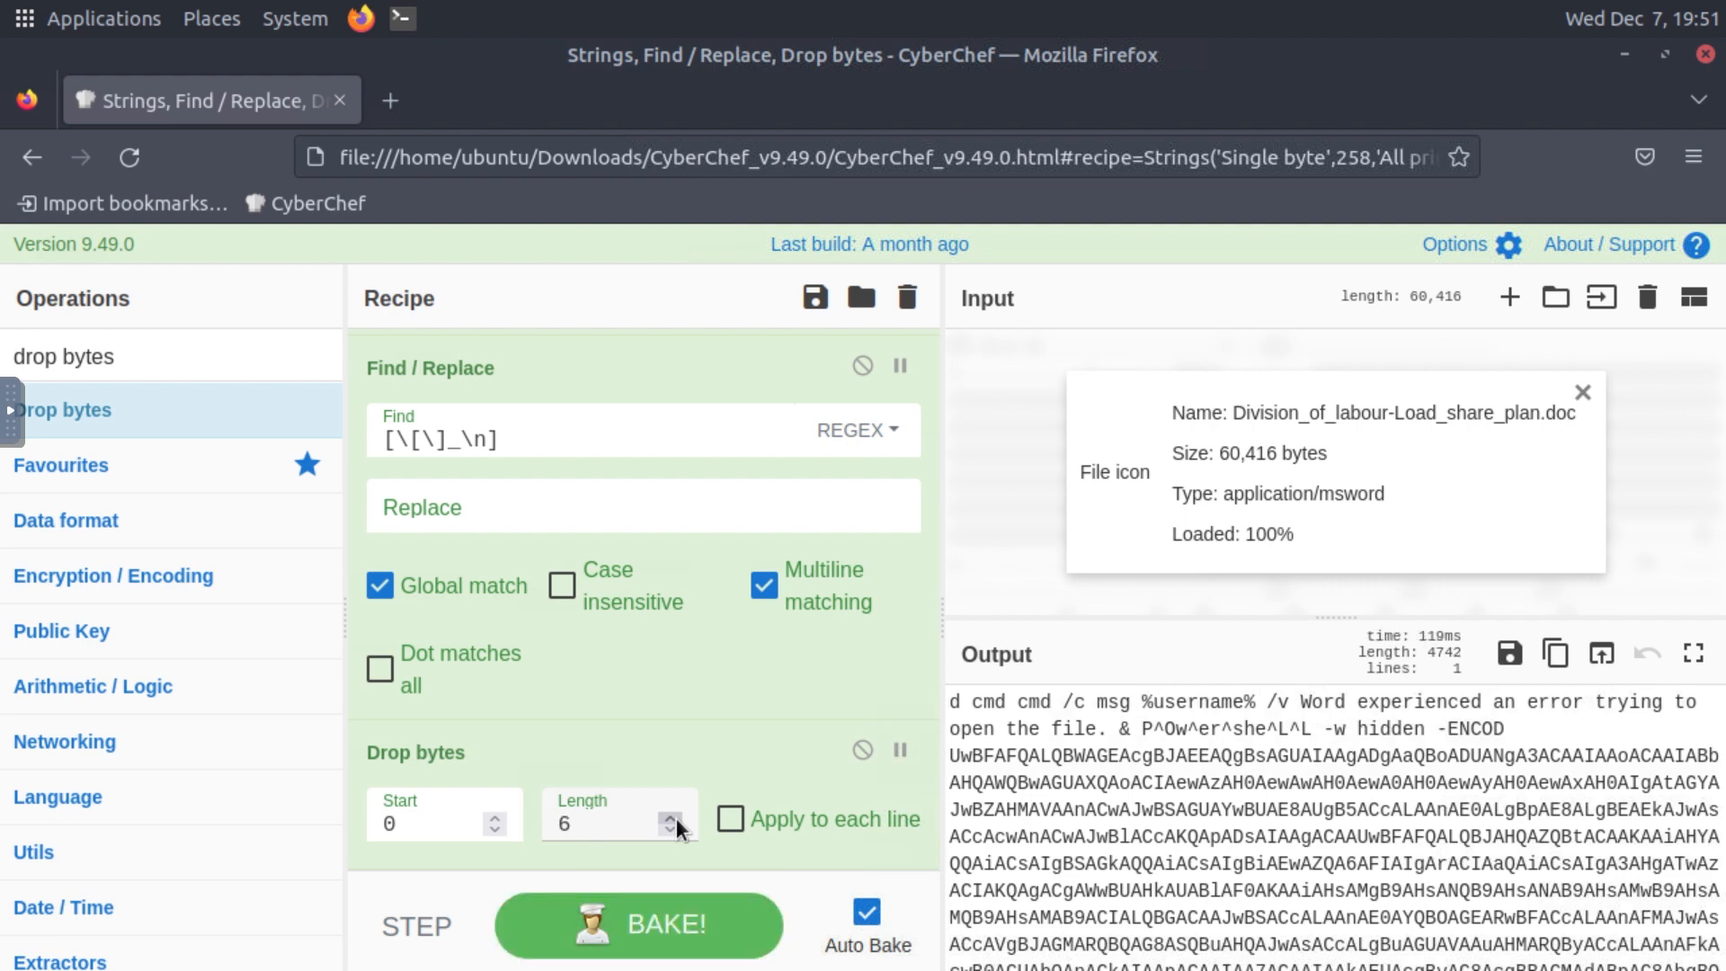
click(676, 817)
click(676, 818)
click(675, 818)
click(676, 818)
double_click(676, 818)
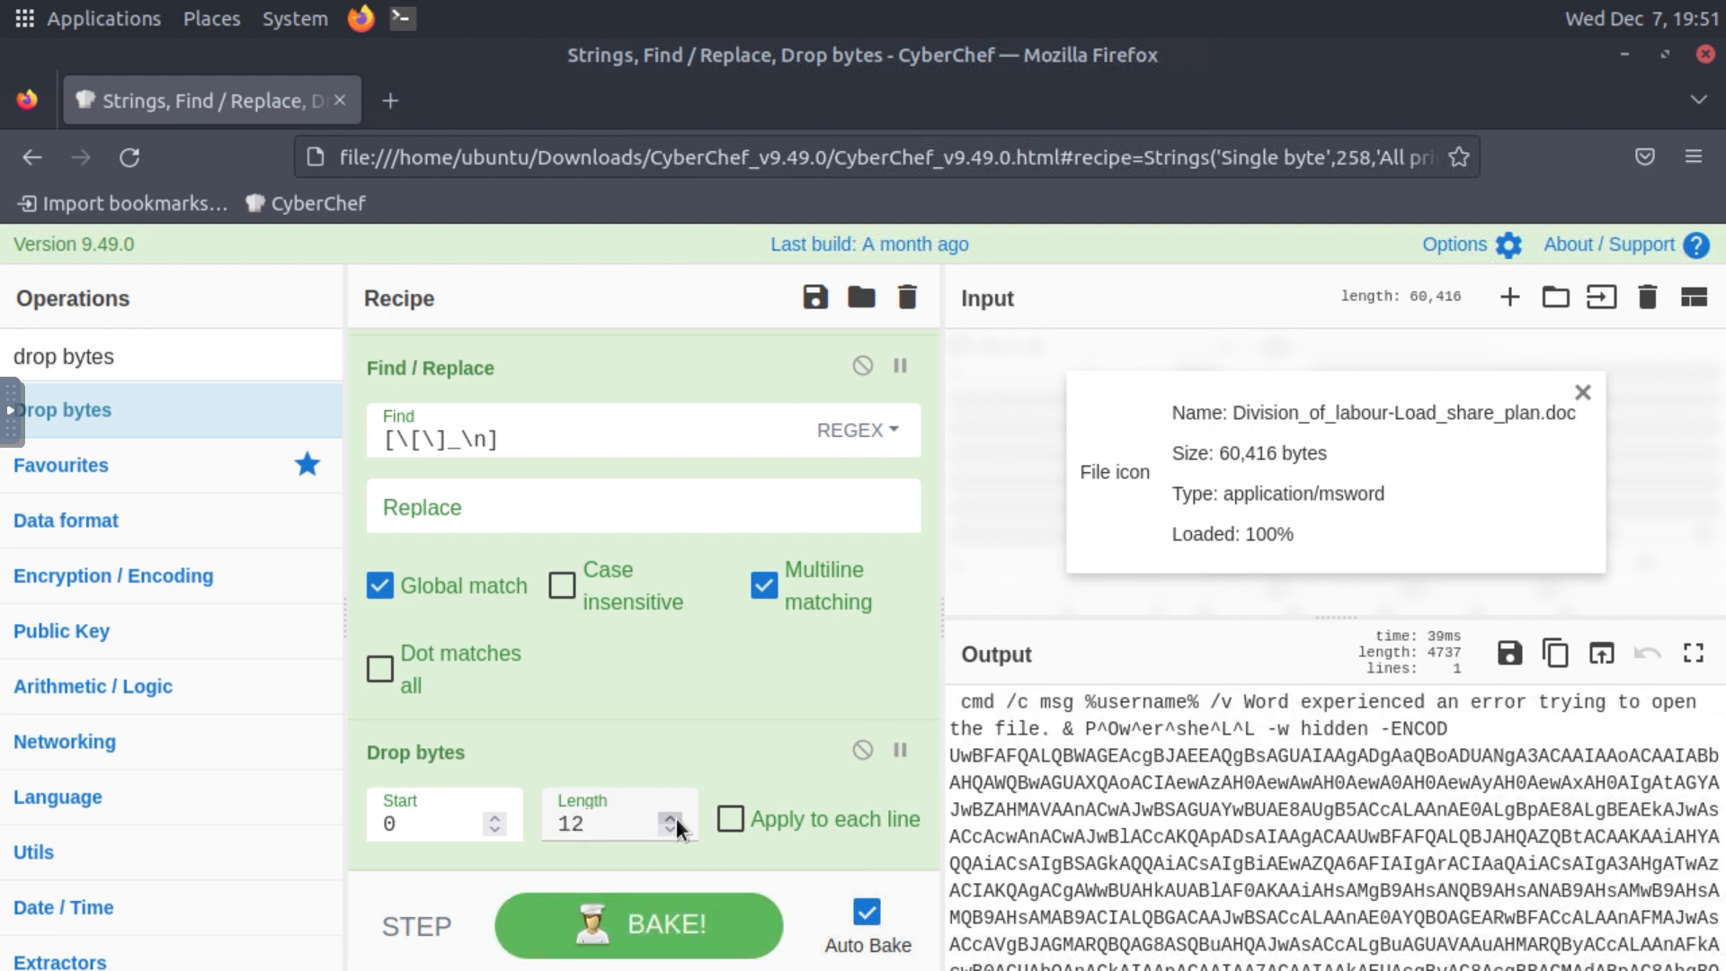
double_click(676, 818)
double_click(676, 818)
triple_click(676, 818)
click(676, 818)
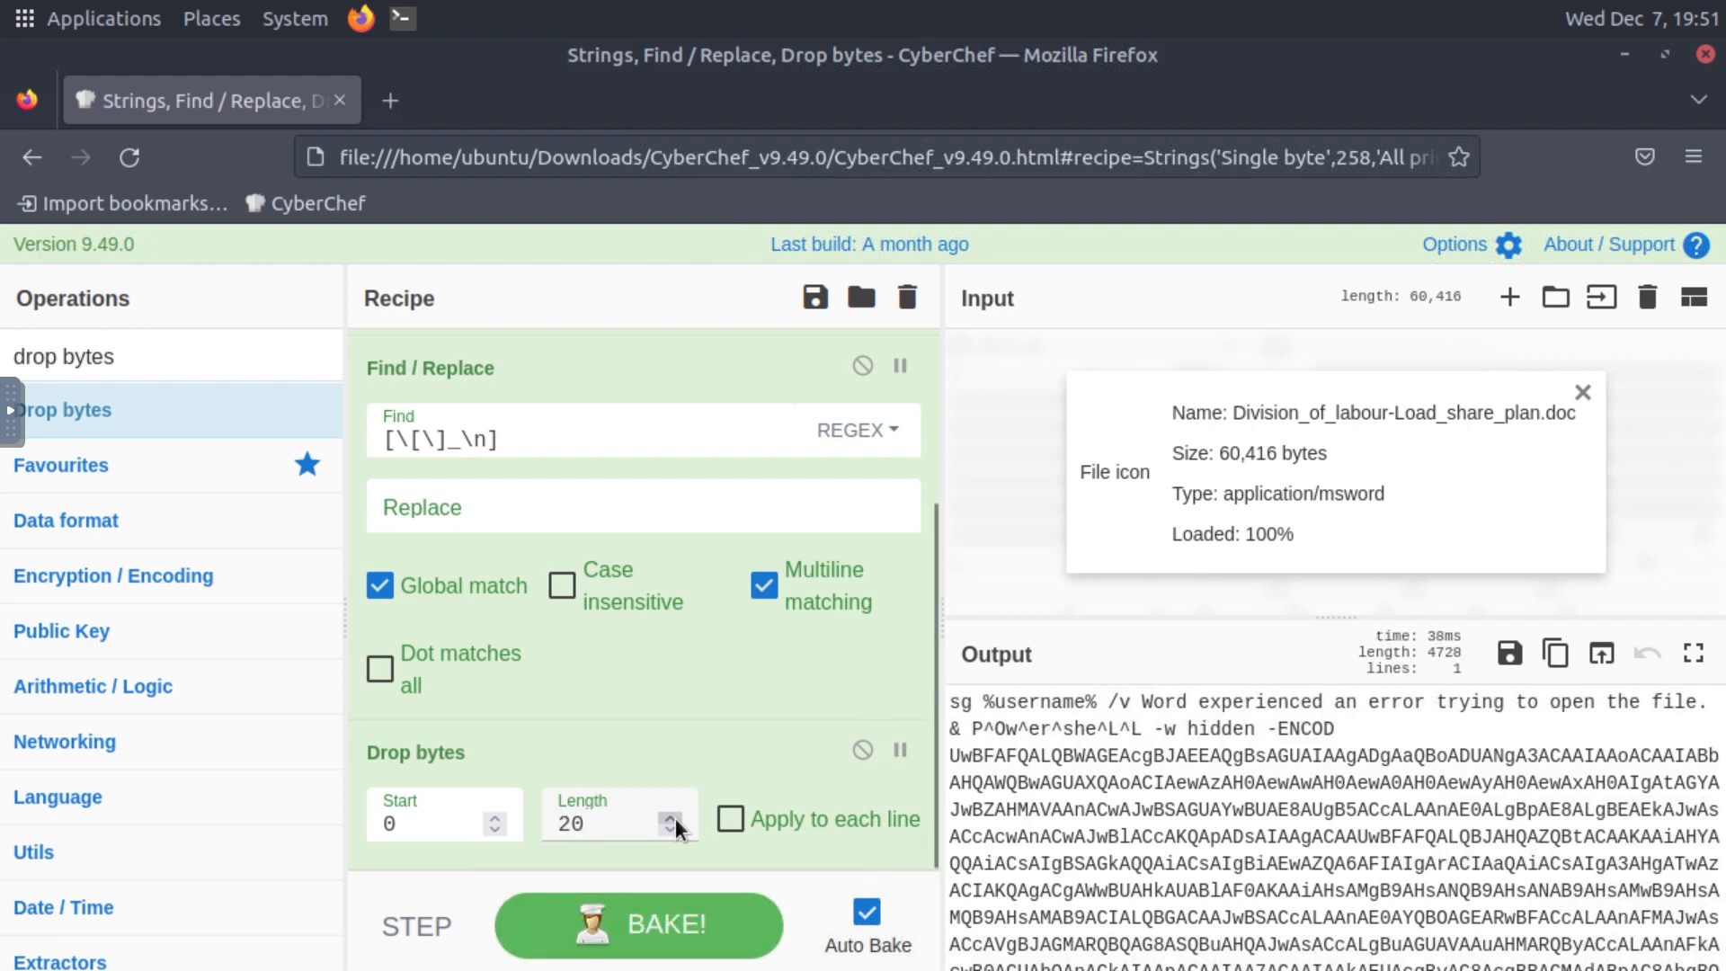
click(676, 818)
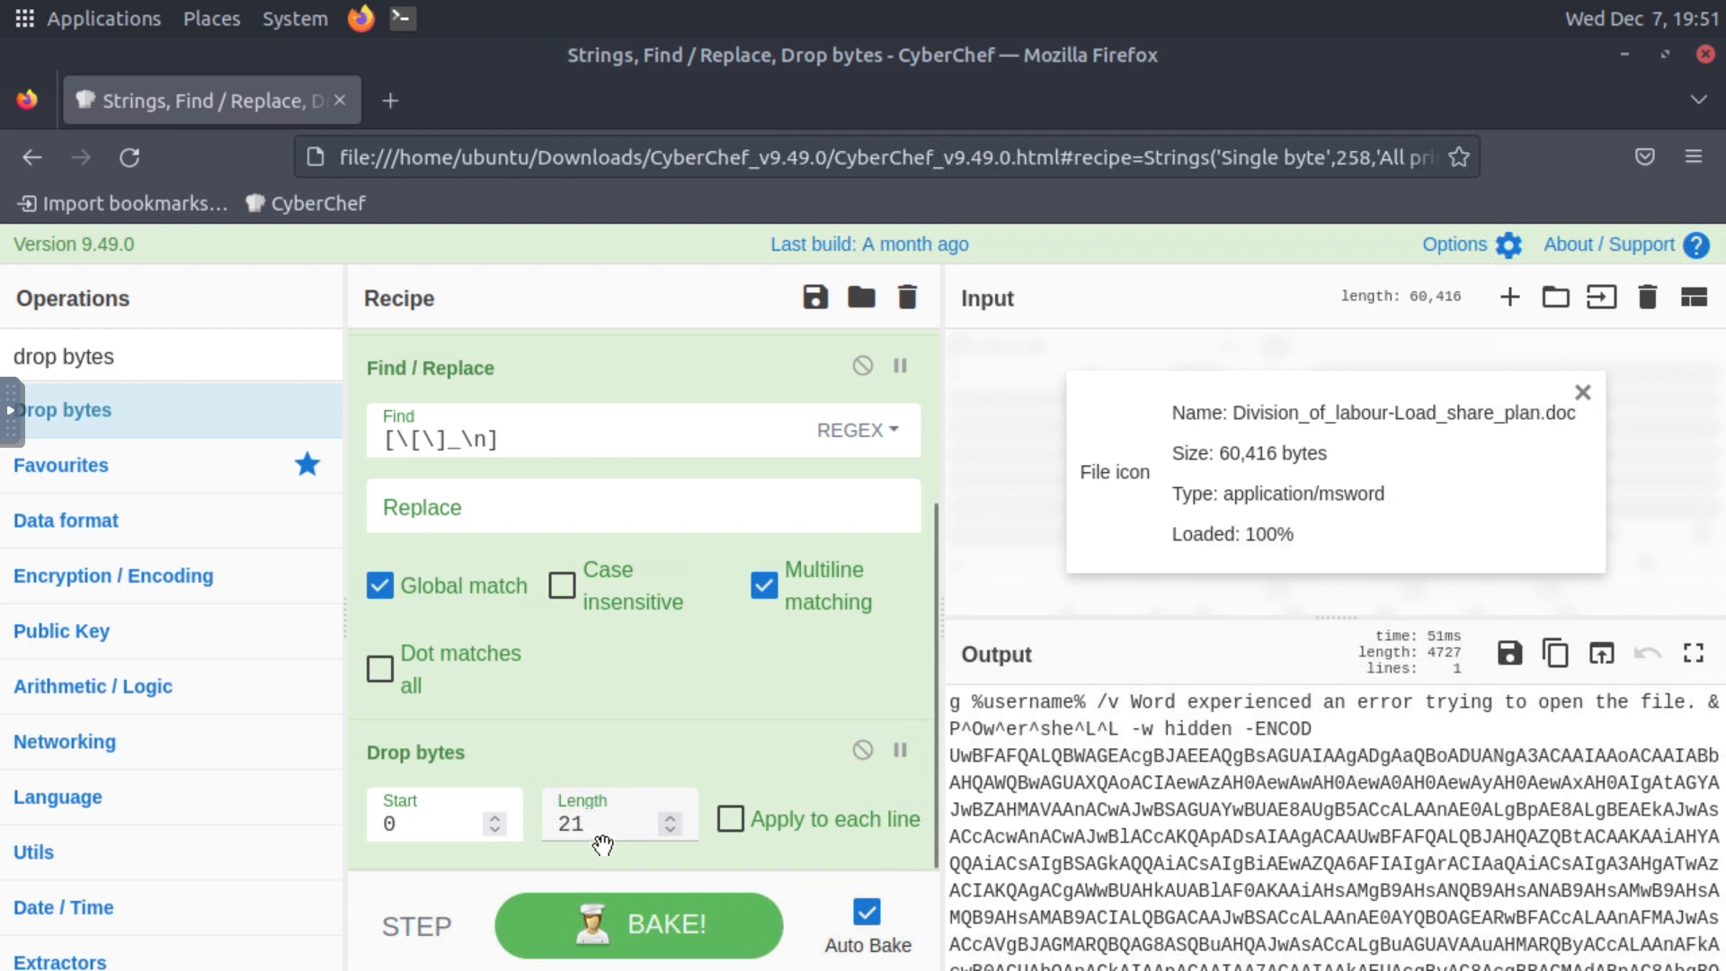
Step: Set the Drop bytes length to 124, keeping the start at 0
click(672, 818)
triple_click(673, 818)
double_click(672, 818)
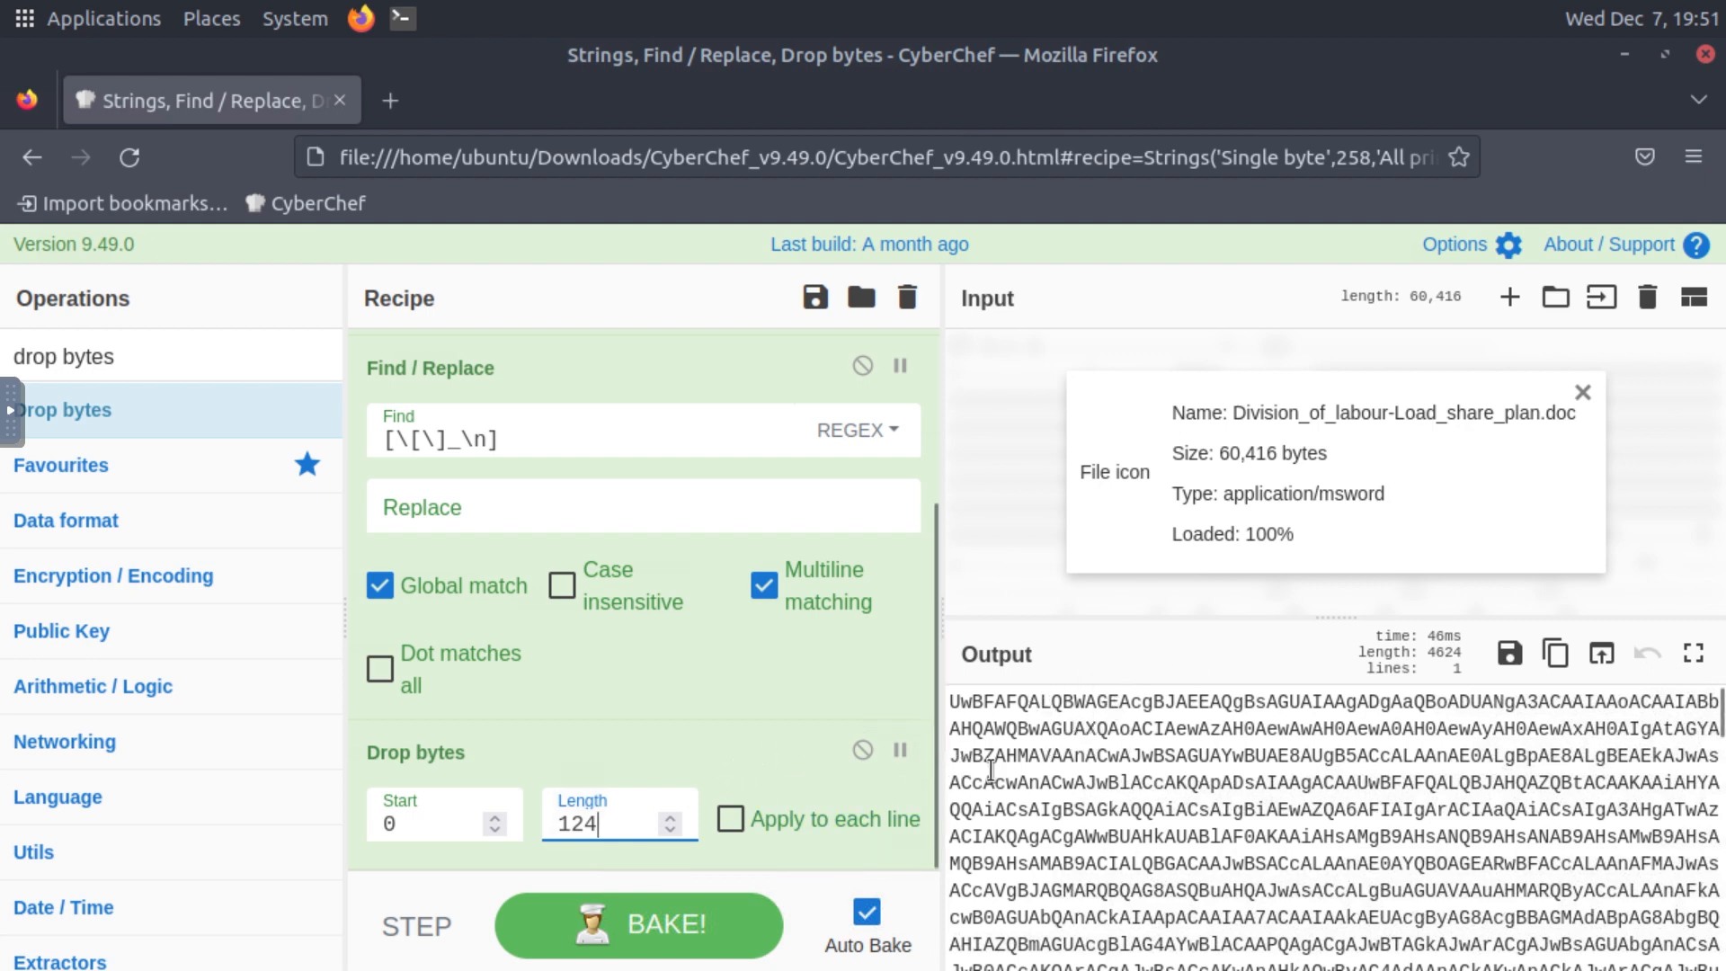
Step: Inspect the remaining encoded string in the maximised output from its start to its trailing padding, and restore the normal layout
scroll(1243, 787, down, 1)
scroll(1243, 787, down, 15)
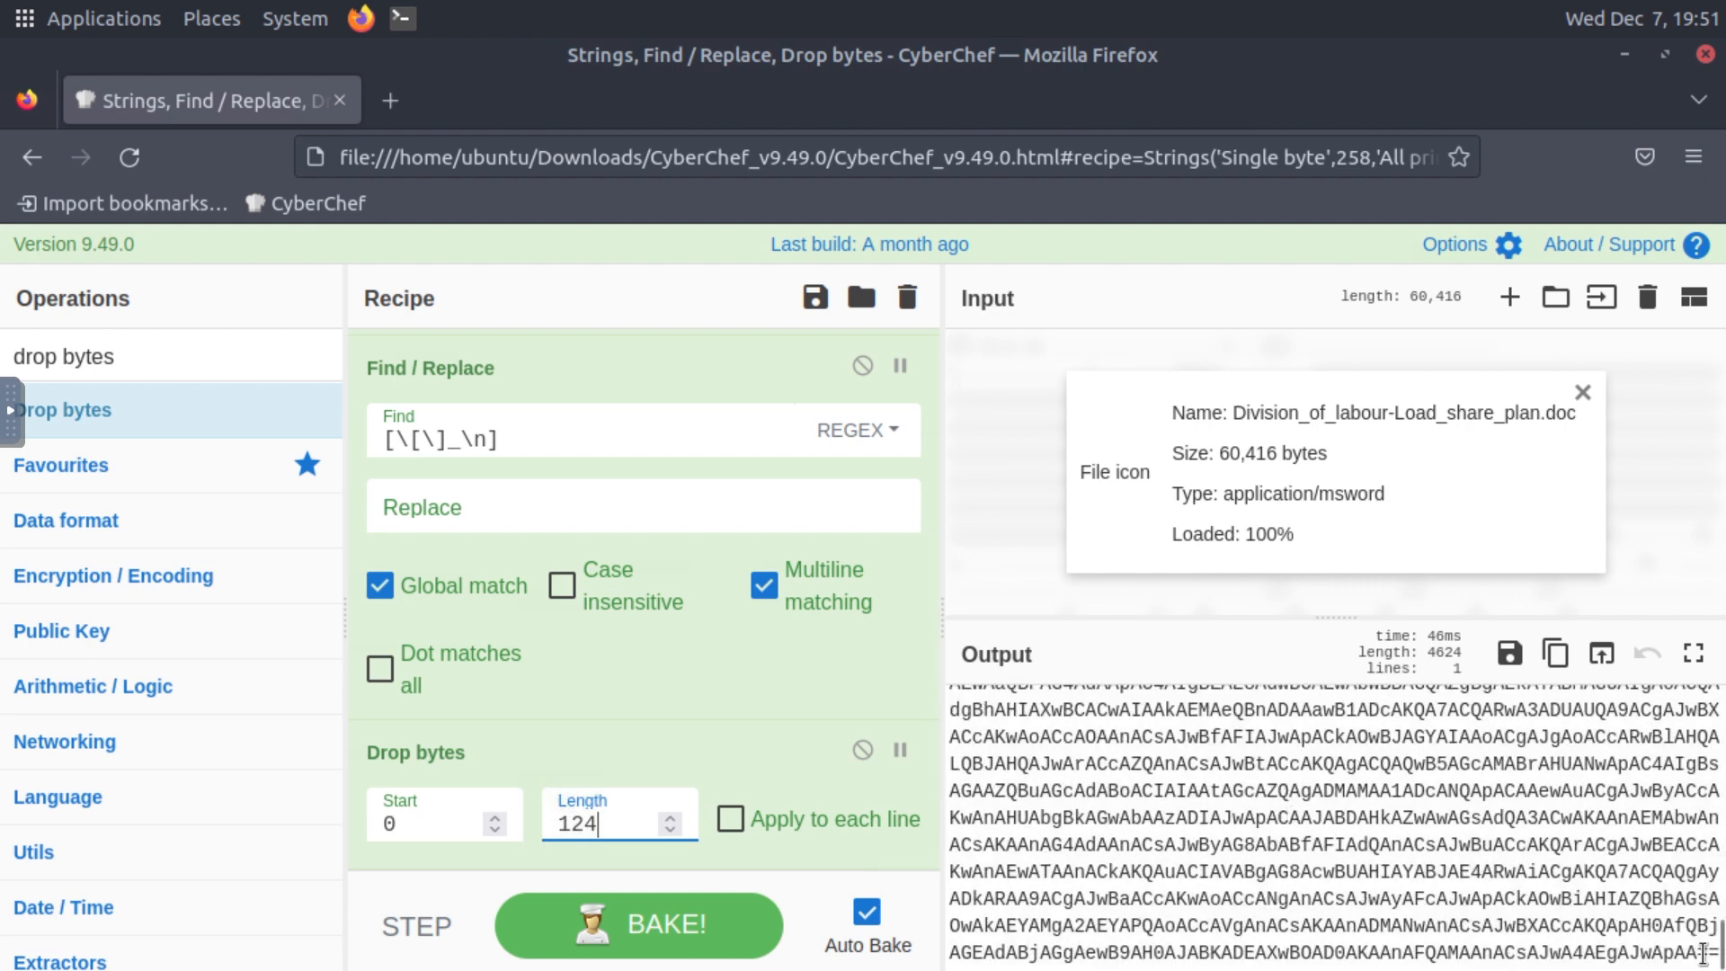
click(1693, 653)
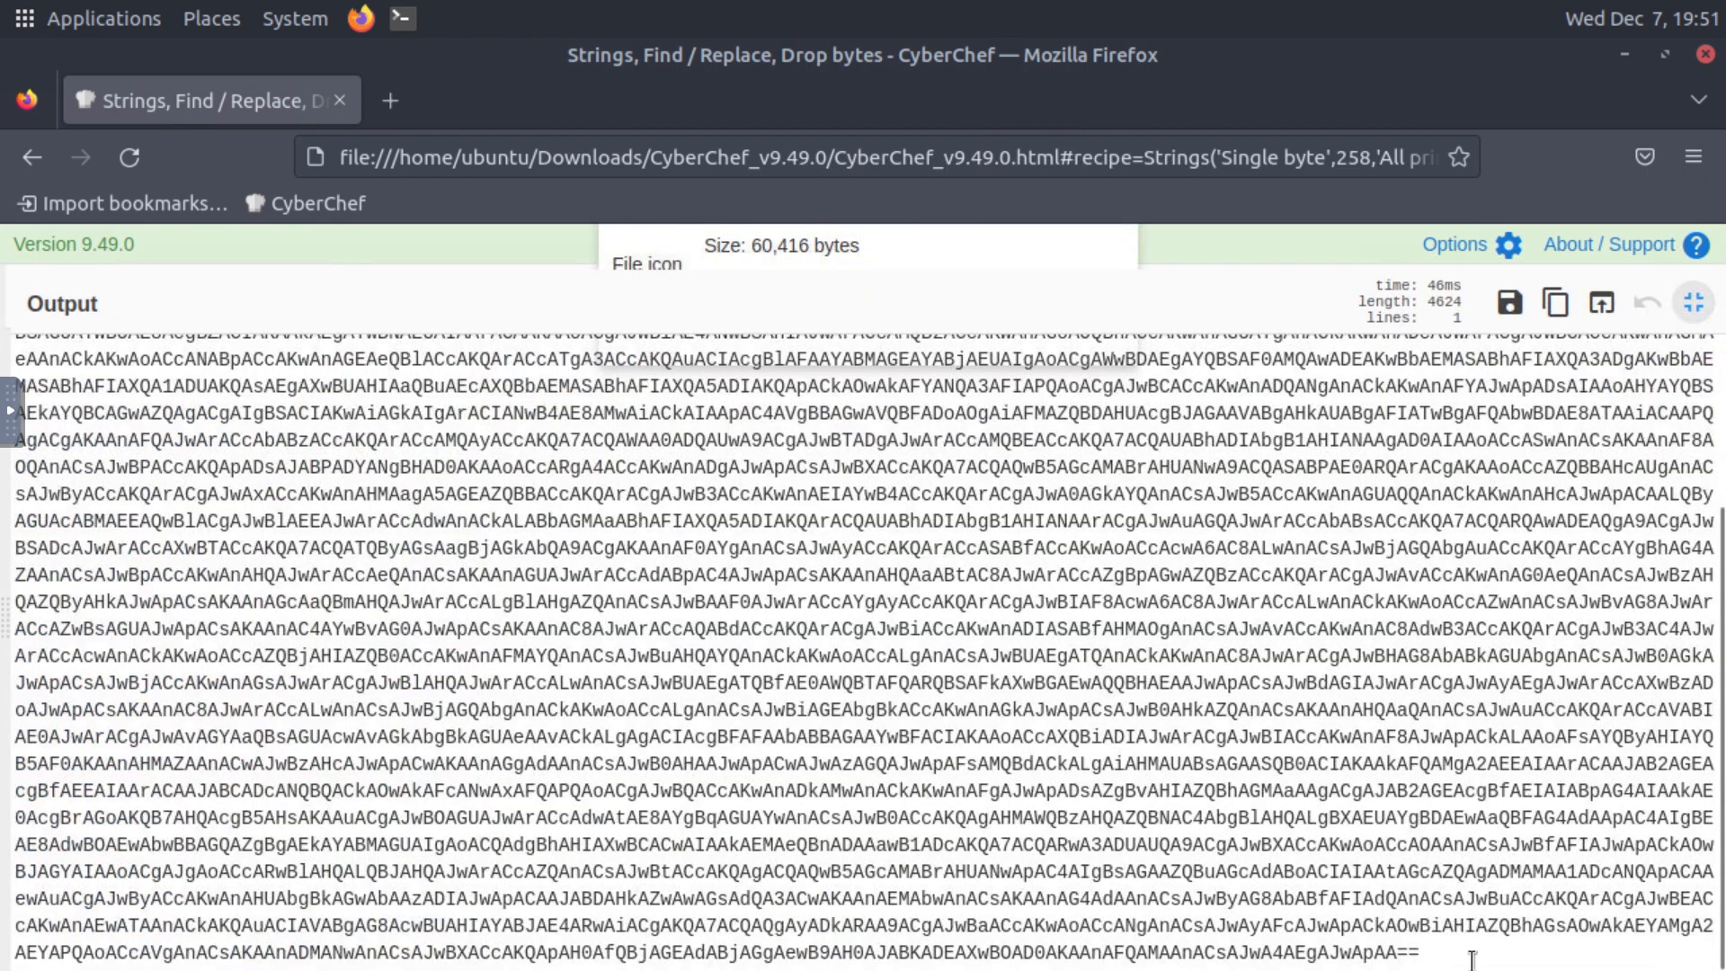
drag(1454, 953, 1400, 958)
click(1395, 890)
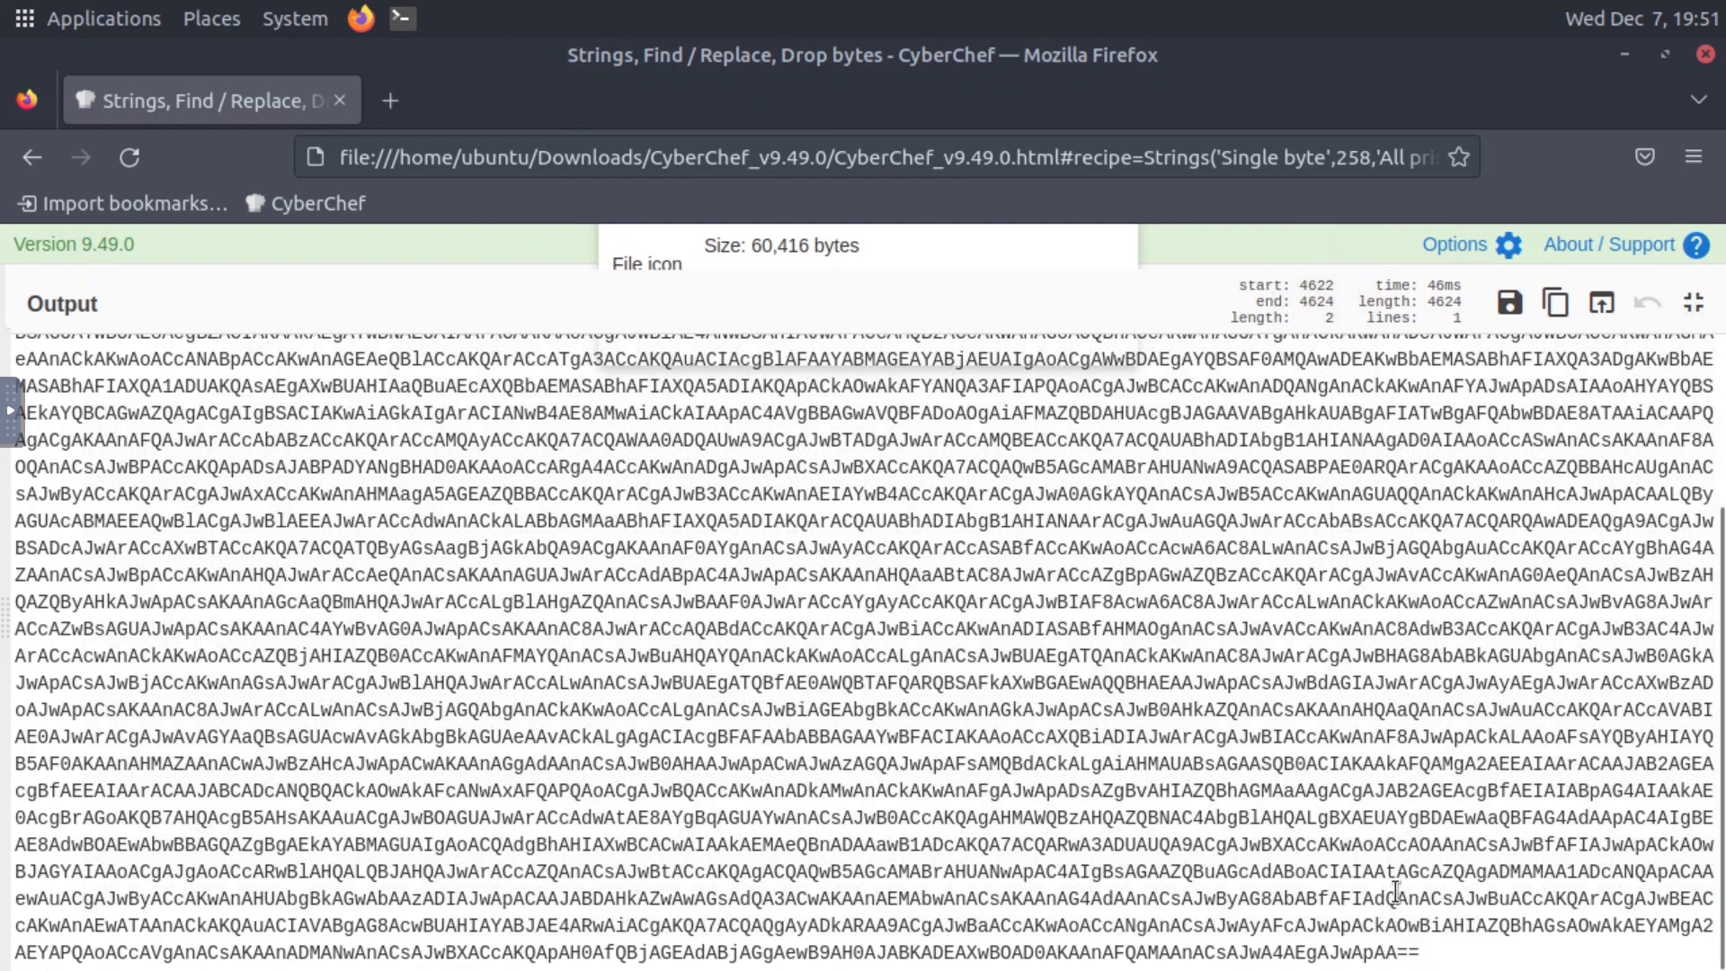
scroll(1357, 798, up, 3)
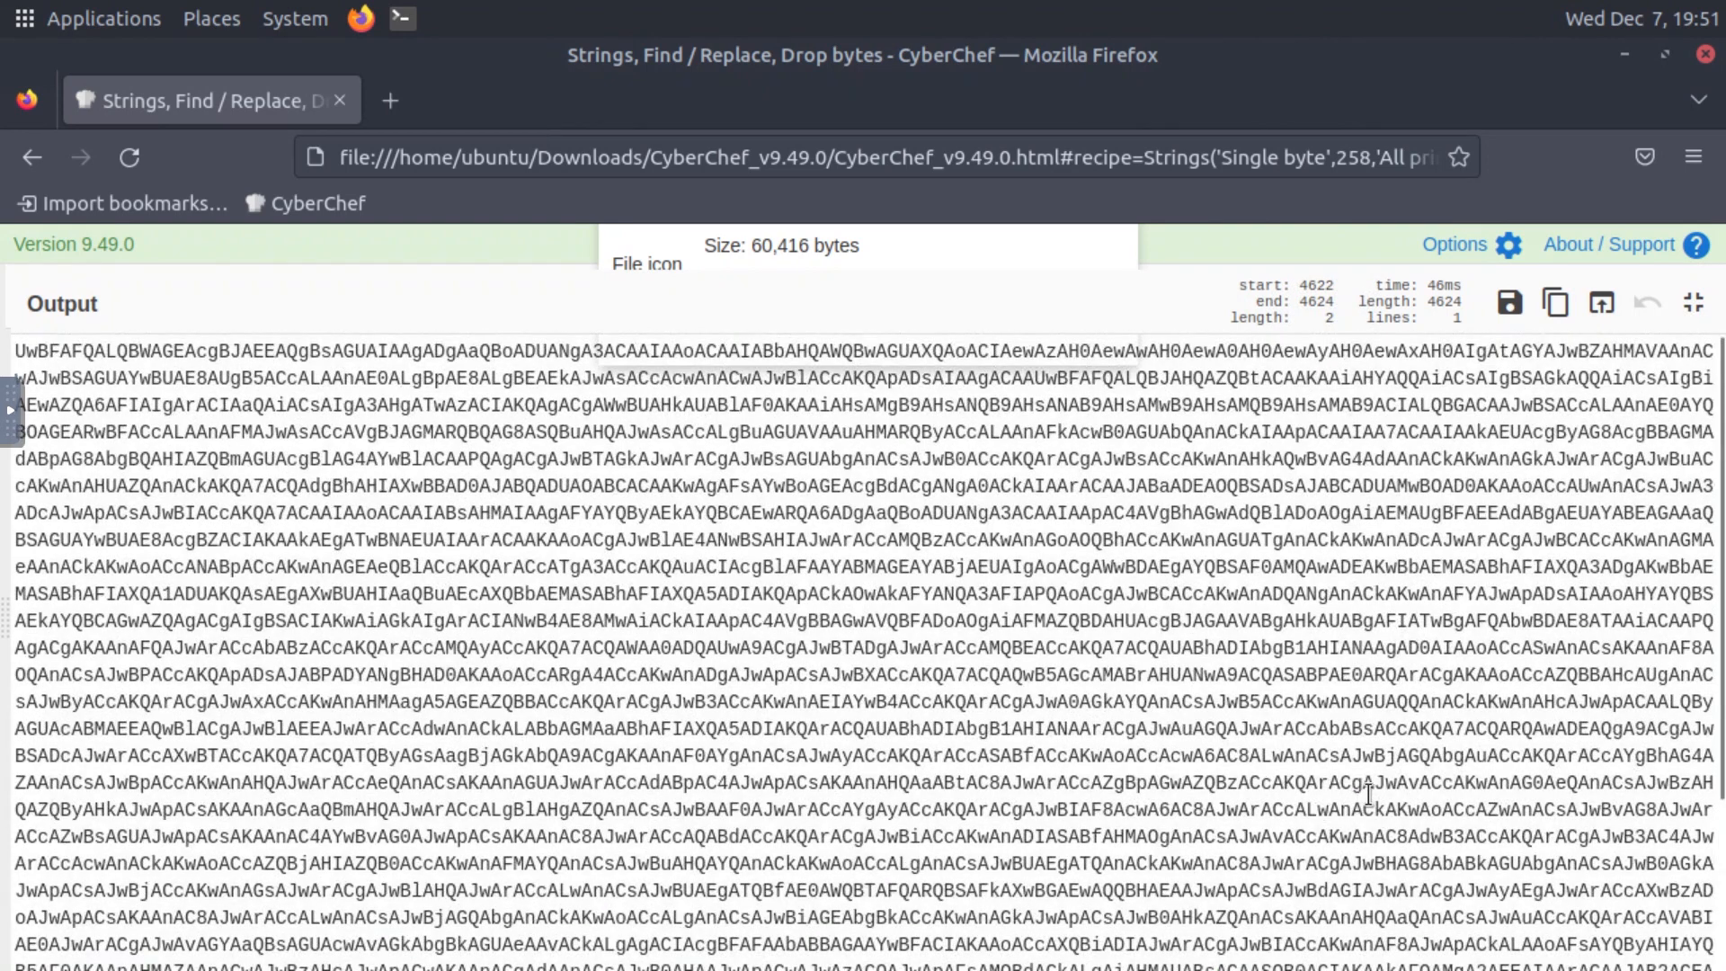
scroll(1365, 796, down, 3)
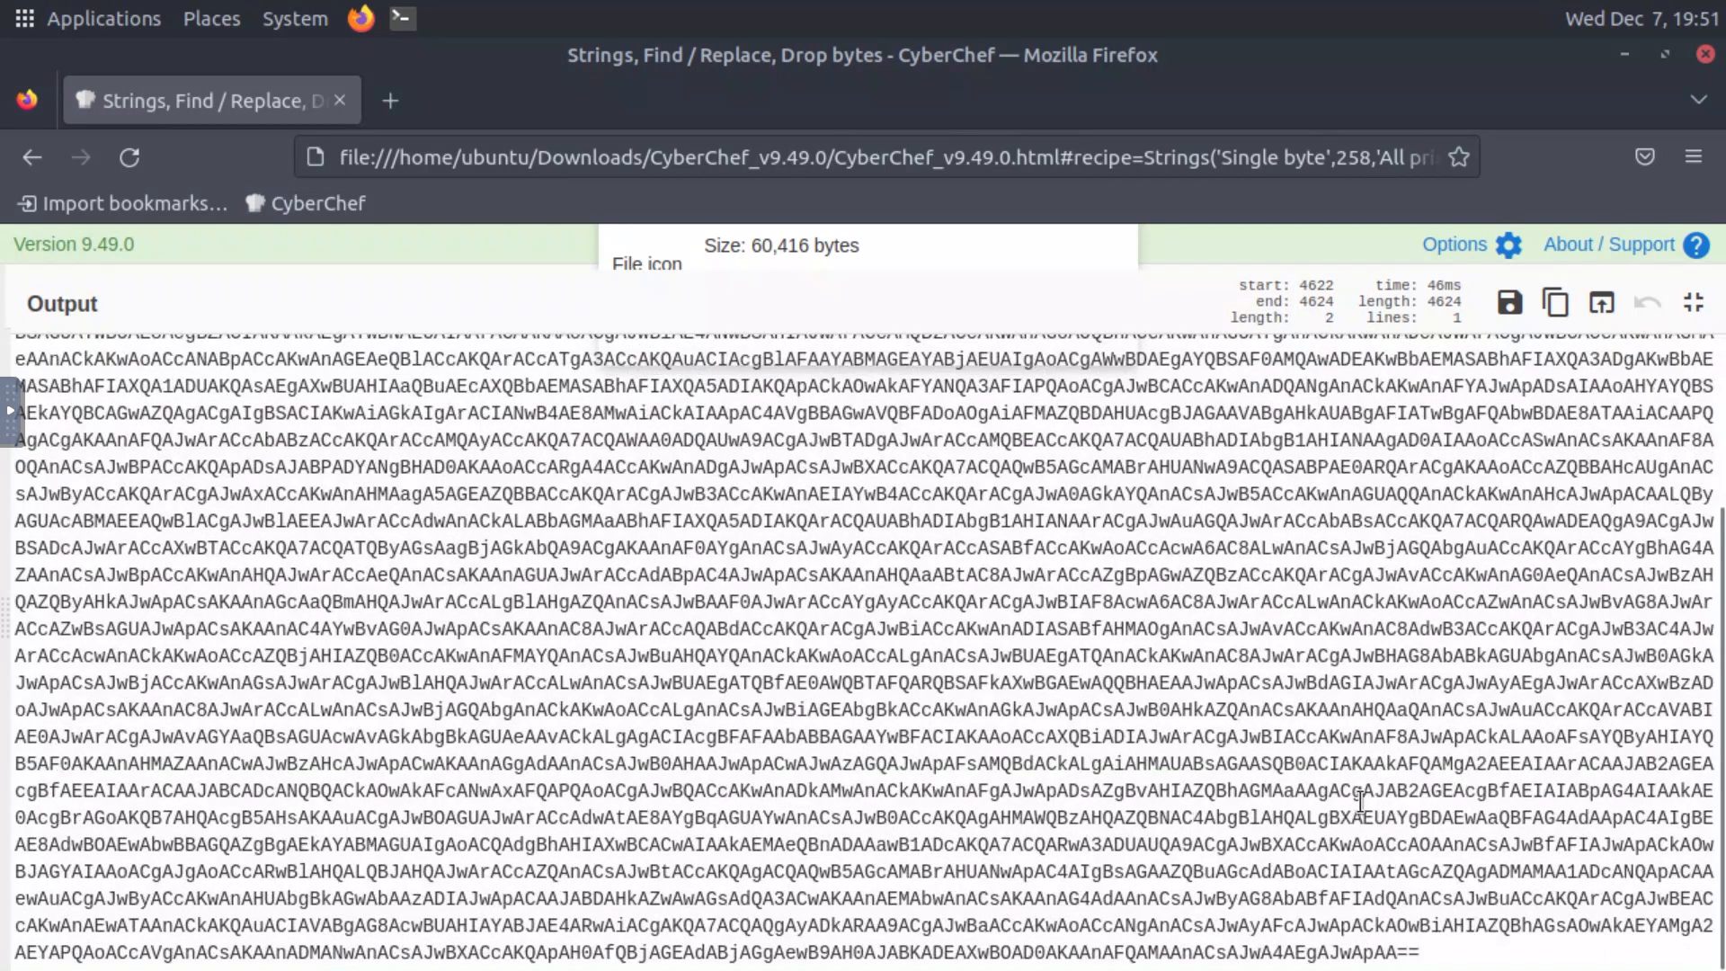
click(1694, 303)
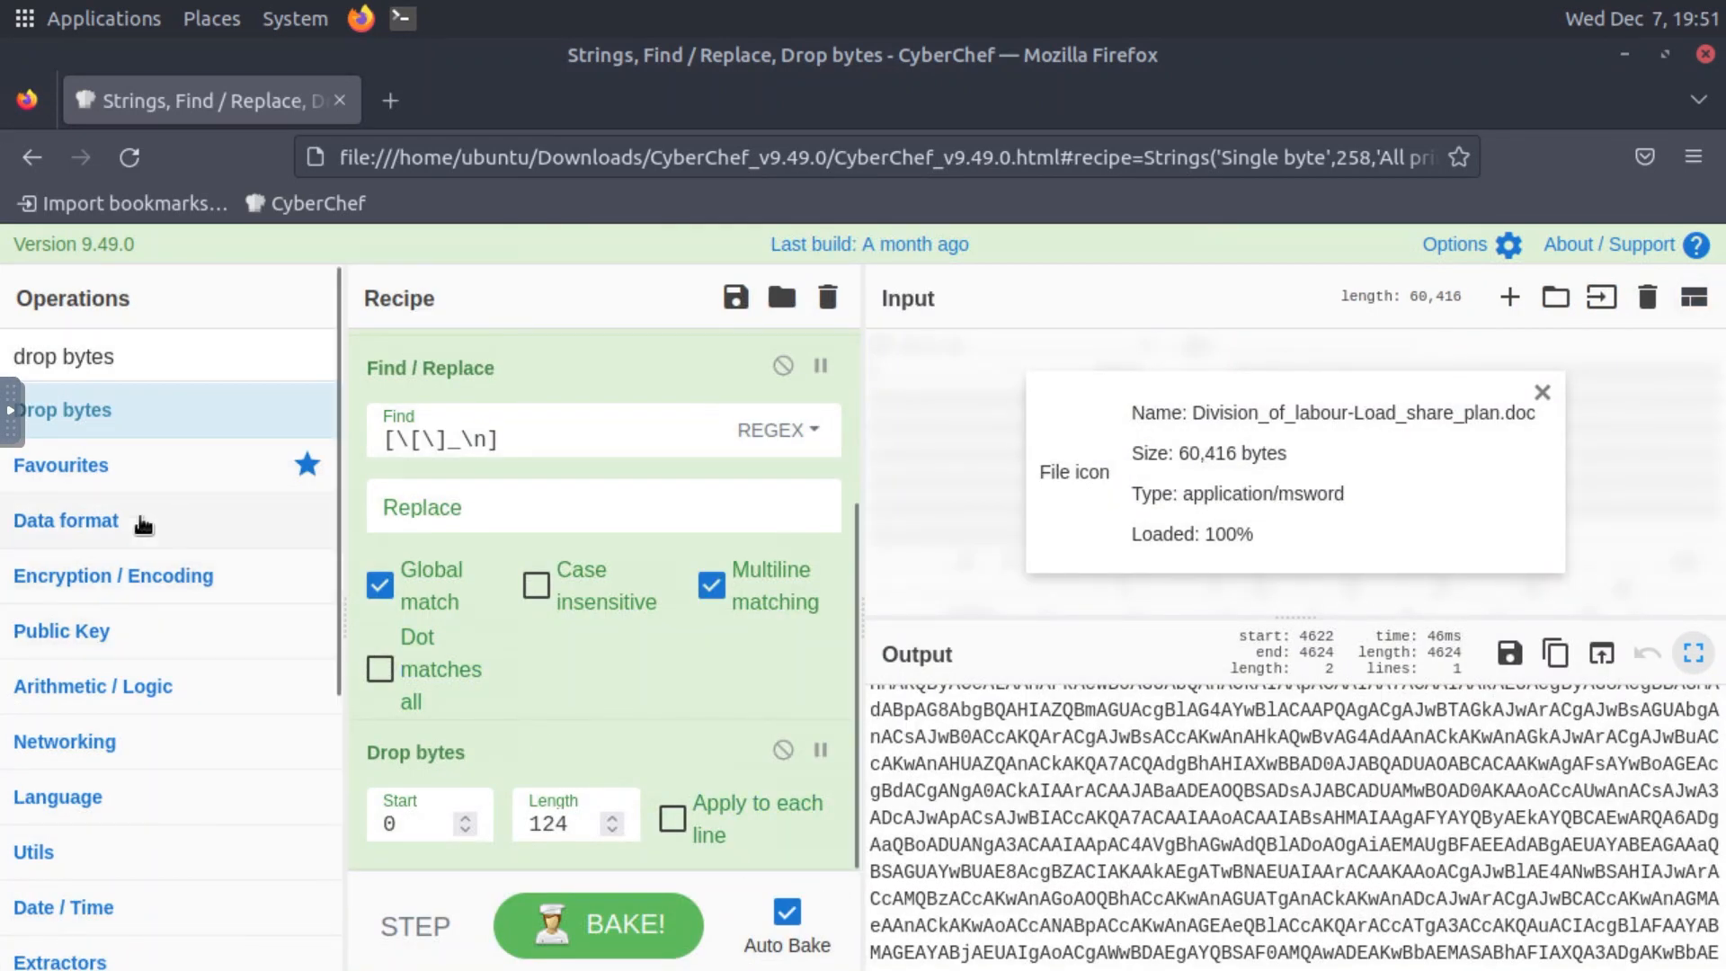
Step: Find the From Base64 operation and add it to the recipe after Drop bytes
click(139, 353)
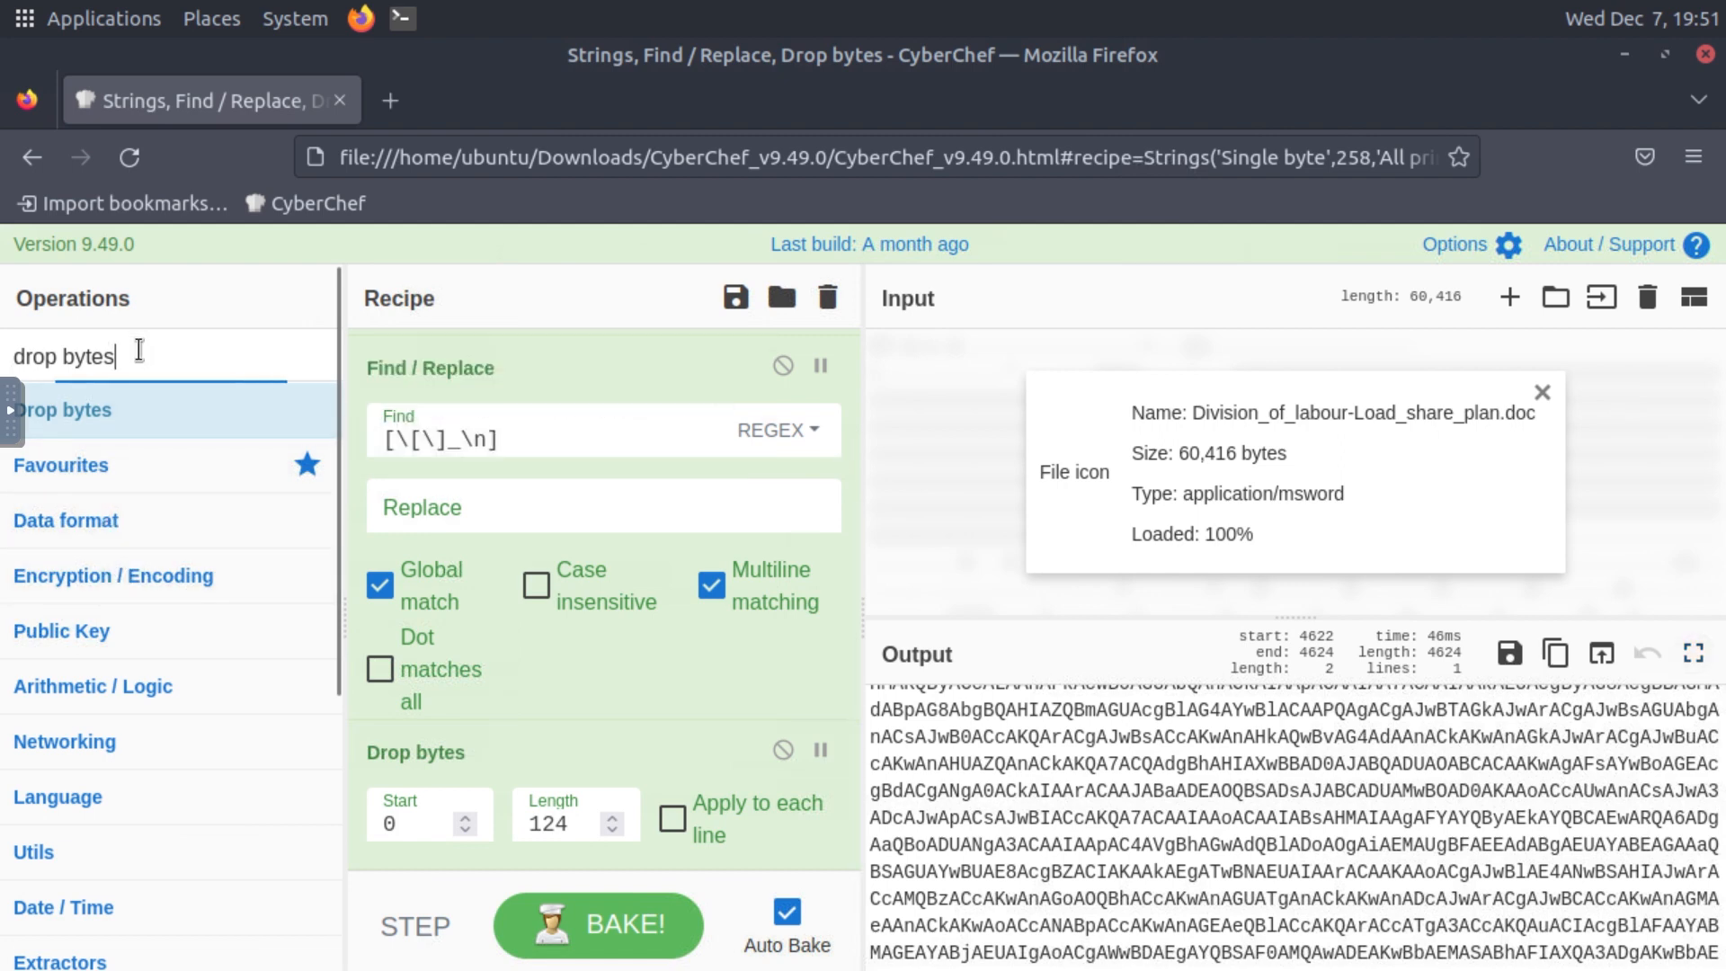
key(BackSpace)
key(BackSpace)
key(BackSpace)
key(BackSpace)
key(BackSpace)
key(BackSpace)
key(BackSpace)
key(BackSpace)
key(BackSpace)
key(BackSpace)
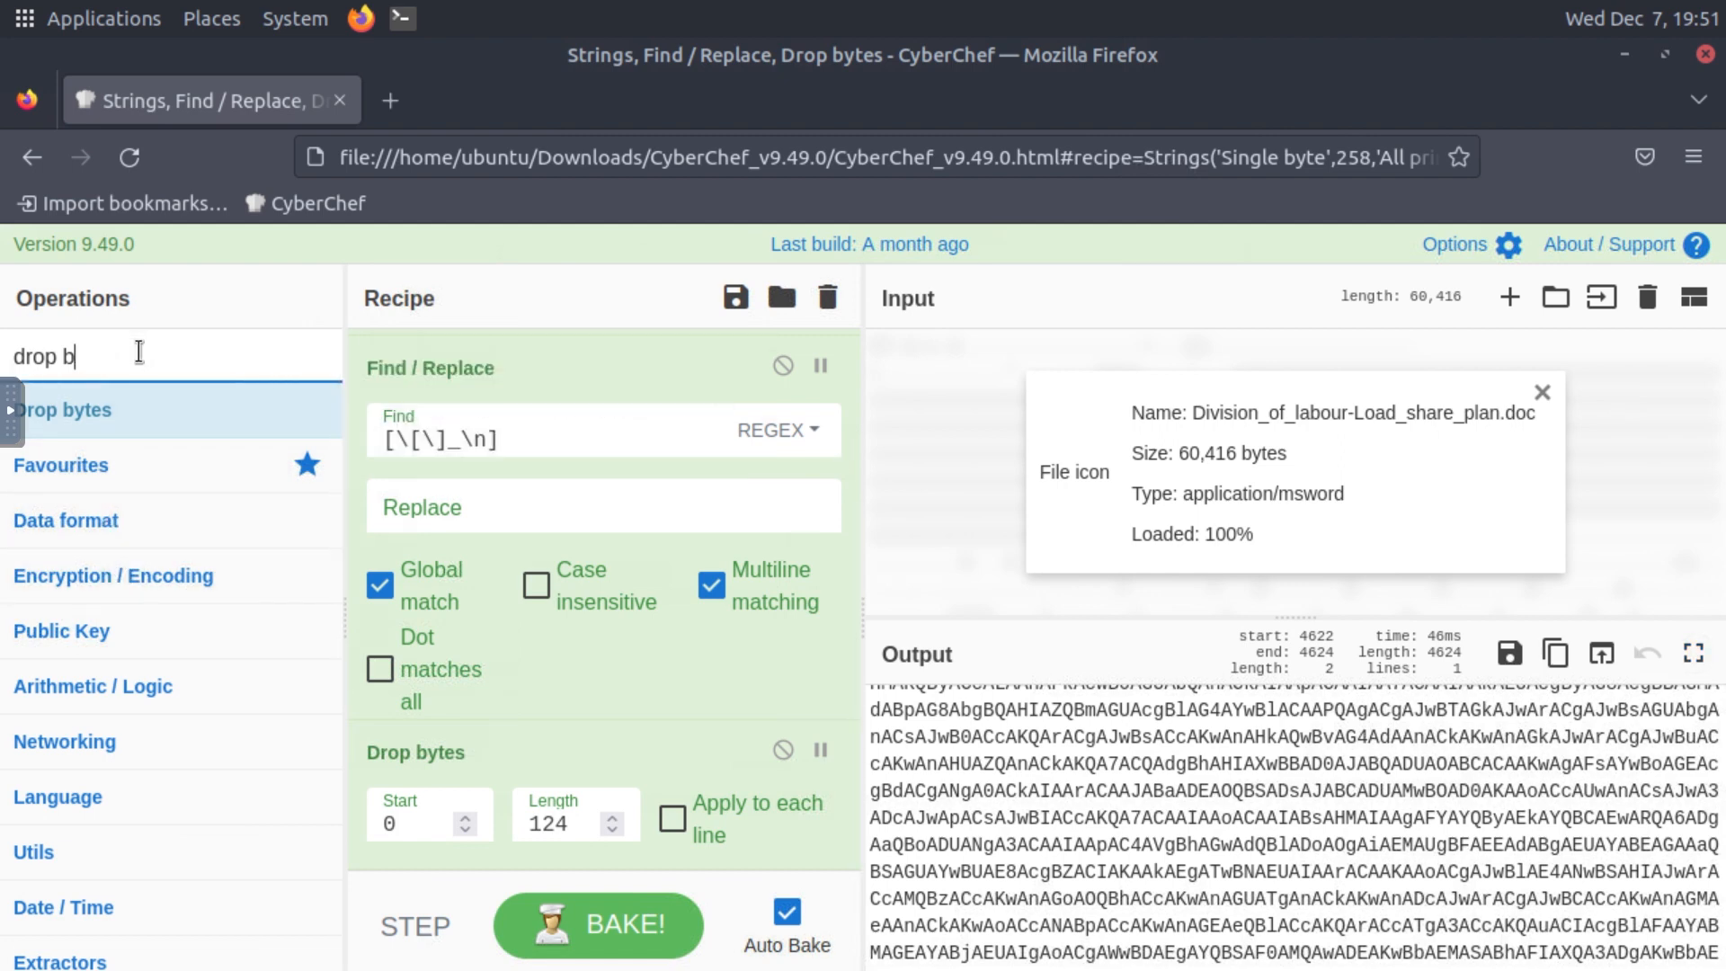
text(b)
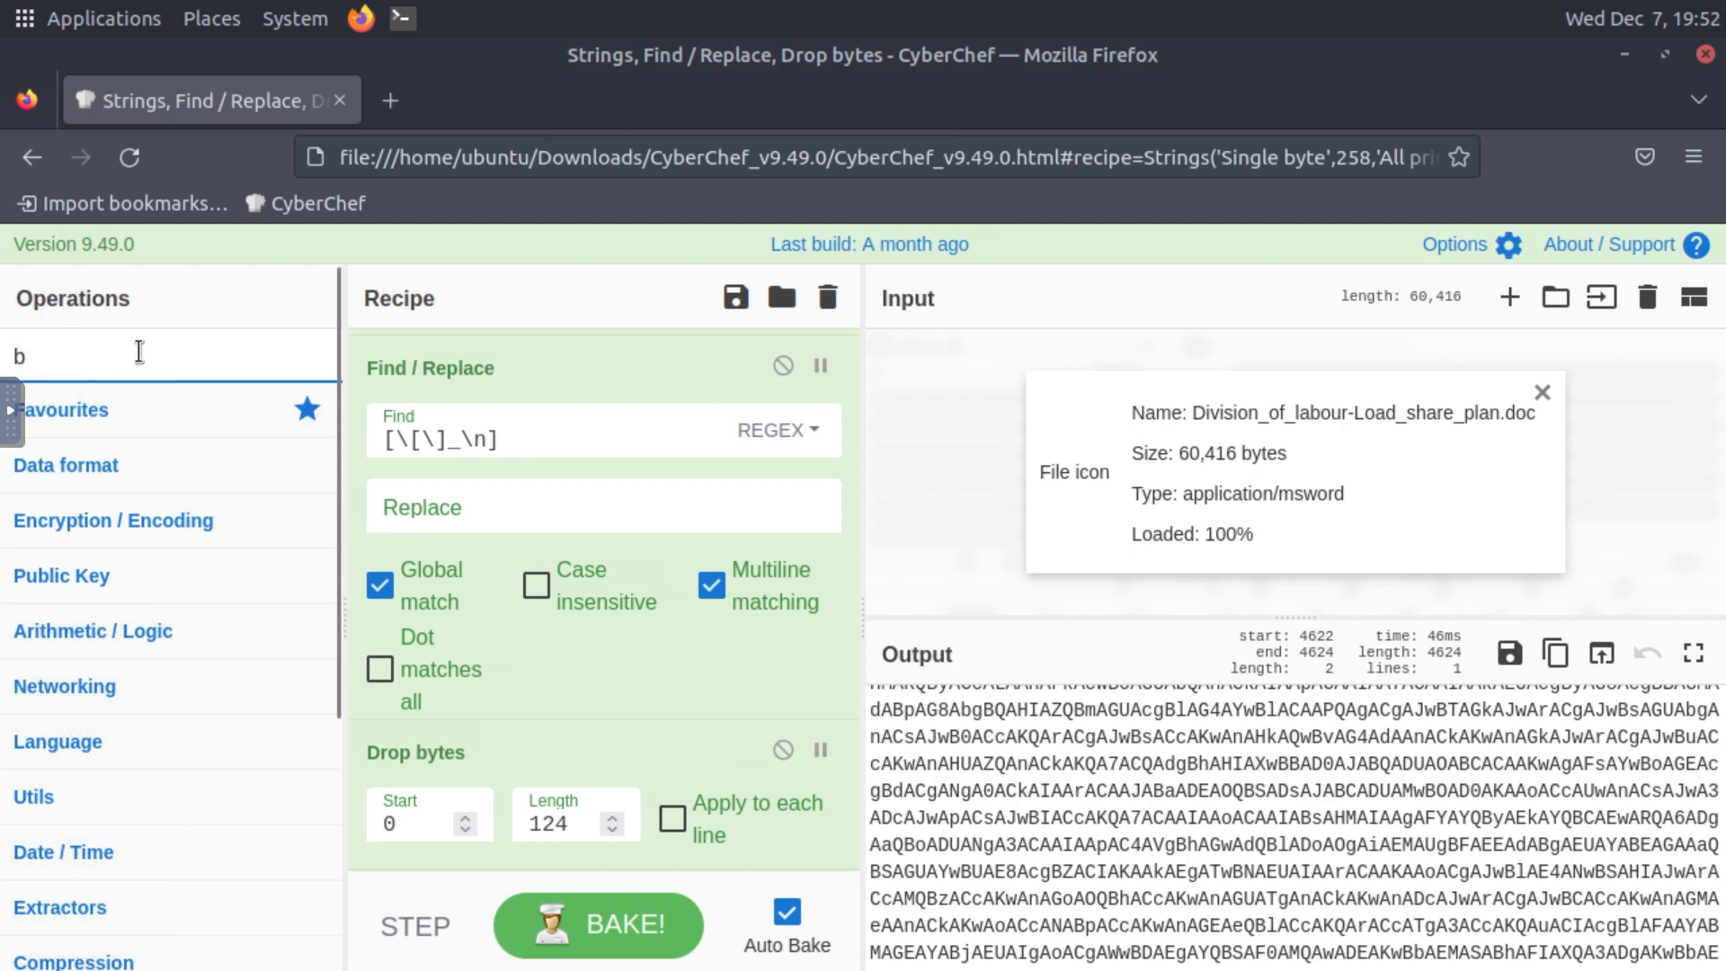
text(ase64)
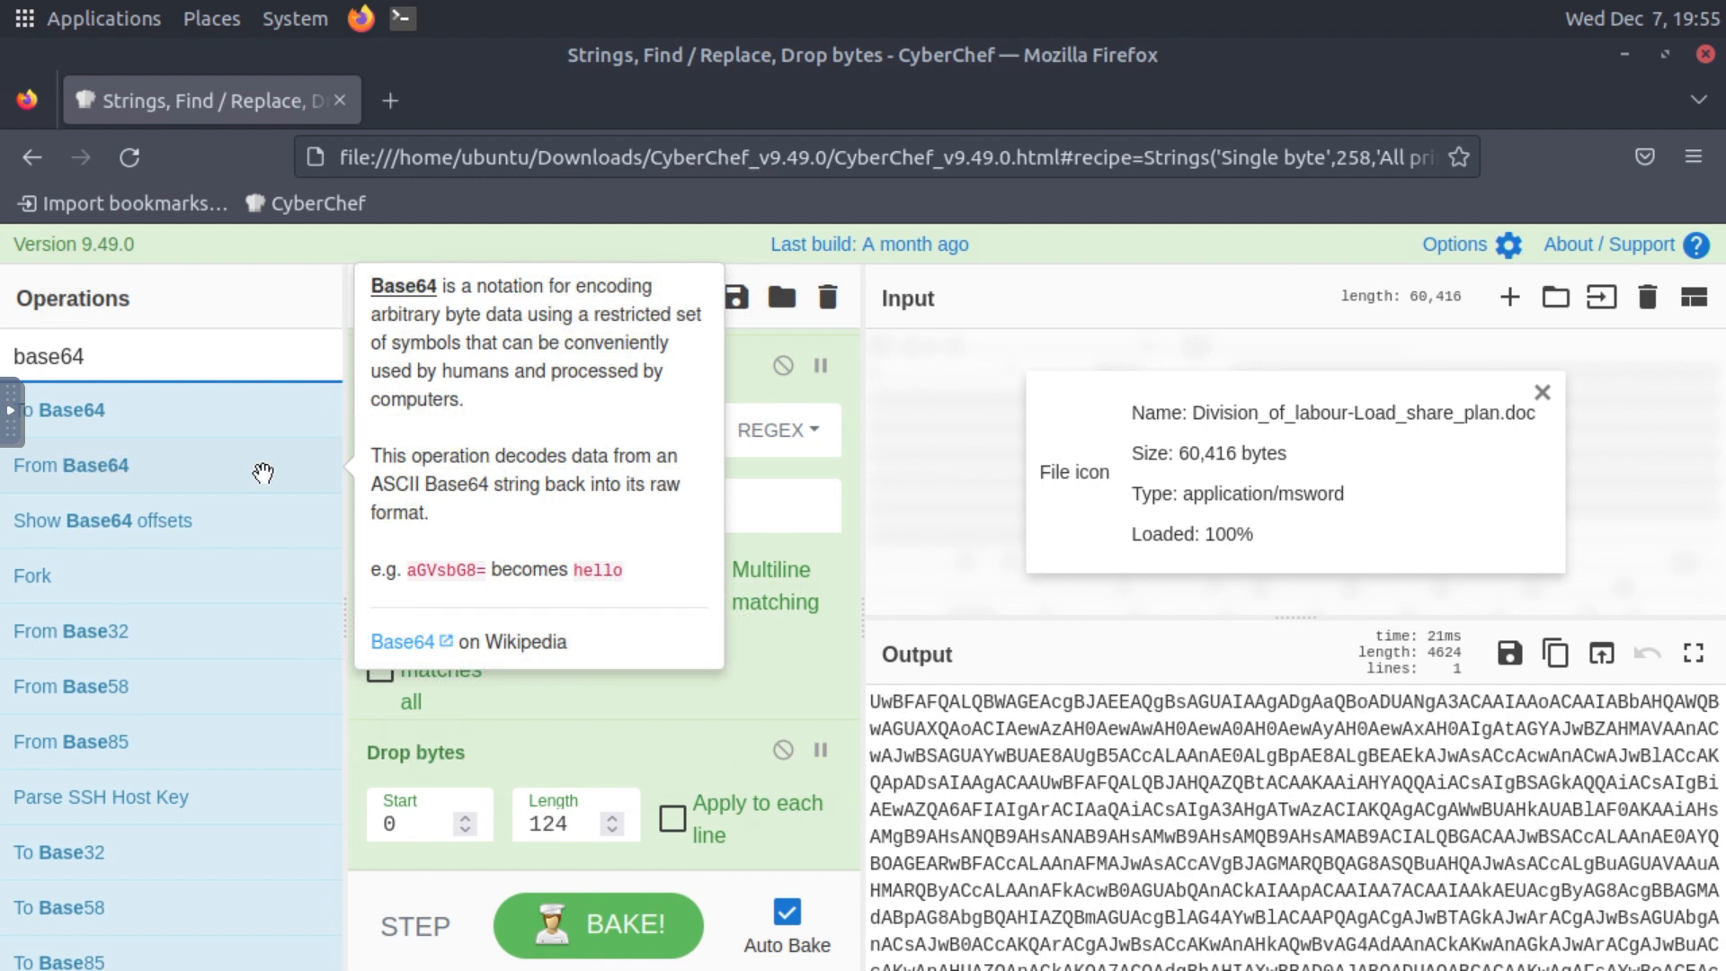
double_click(256, 471)
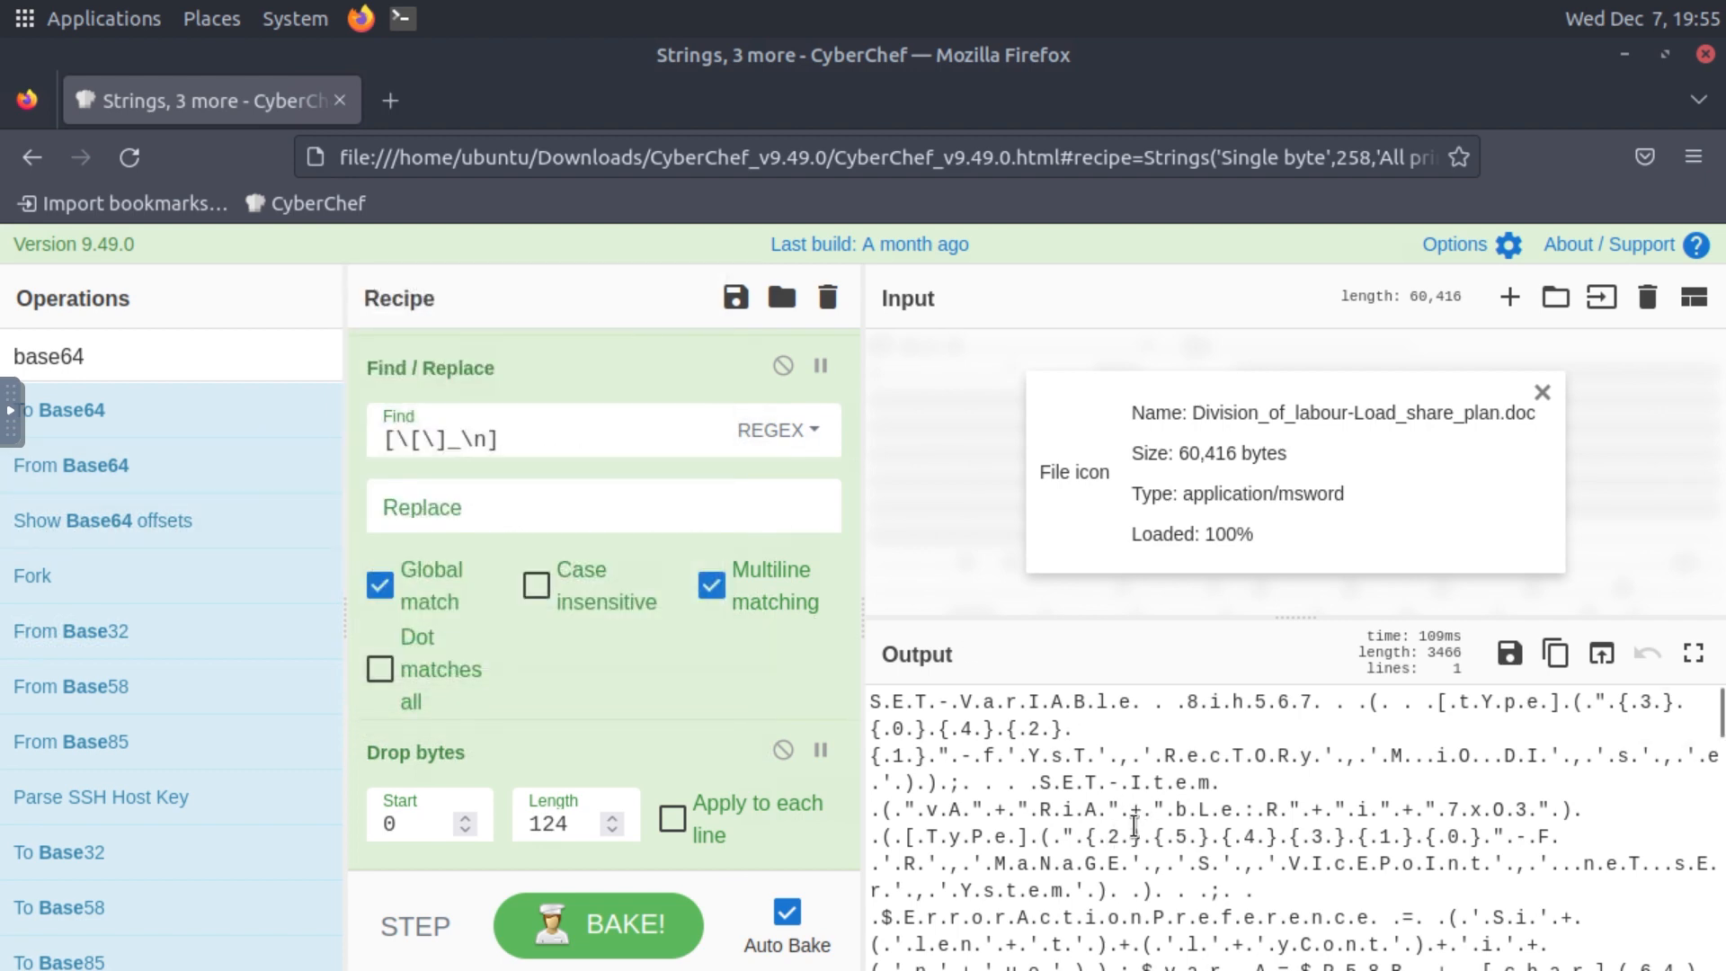
Step: Examine the Base64-decoded script in the maximised output from start to end, and restore the normal layout
scroll(1134, 825, down, 3)
click(1694, 655)
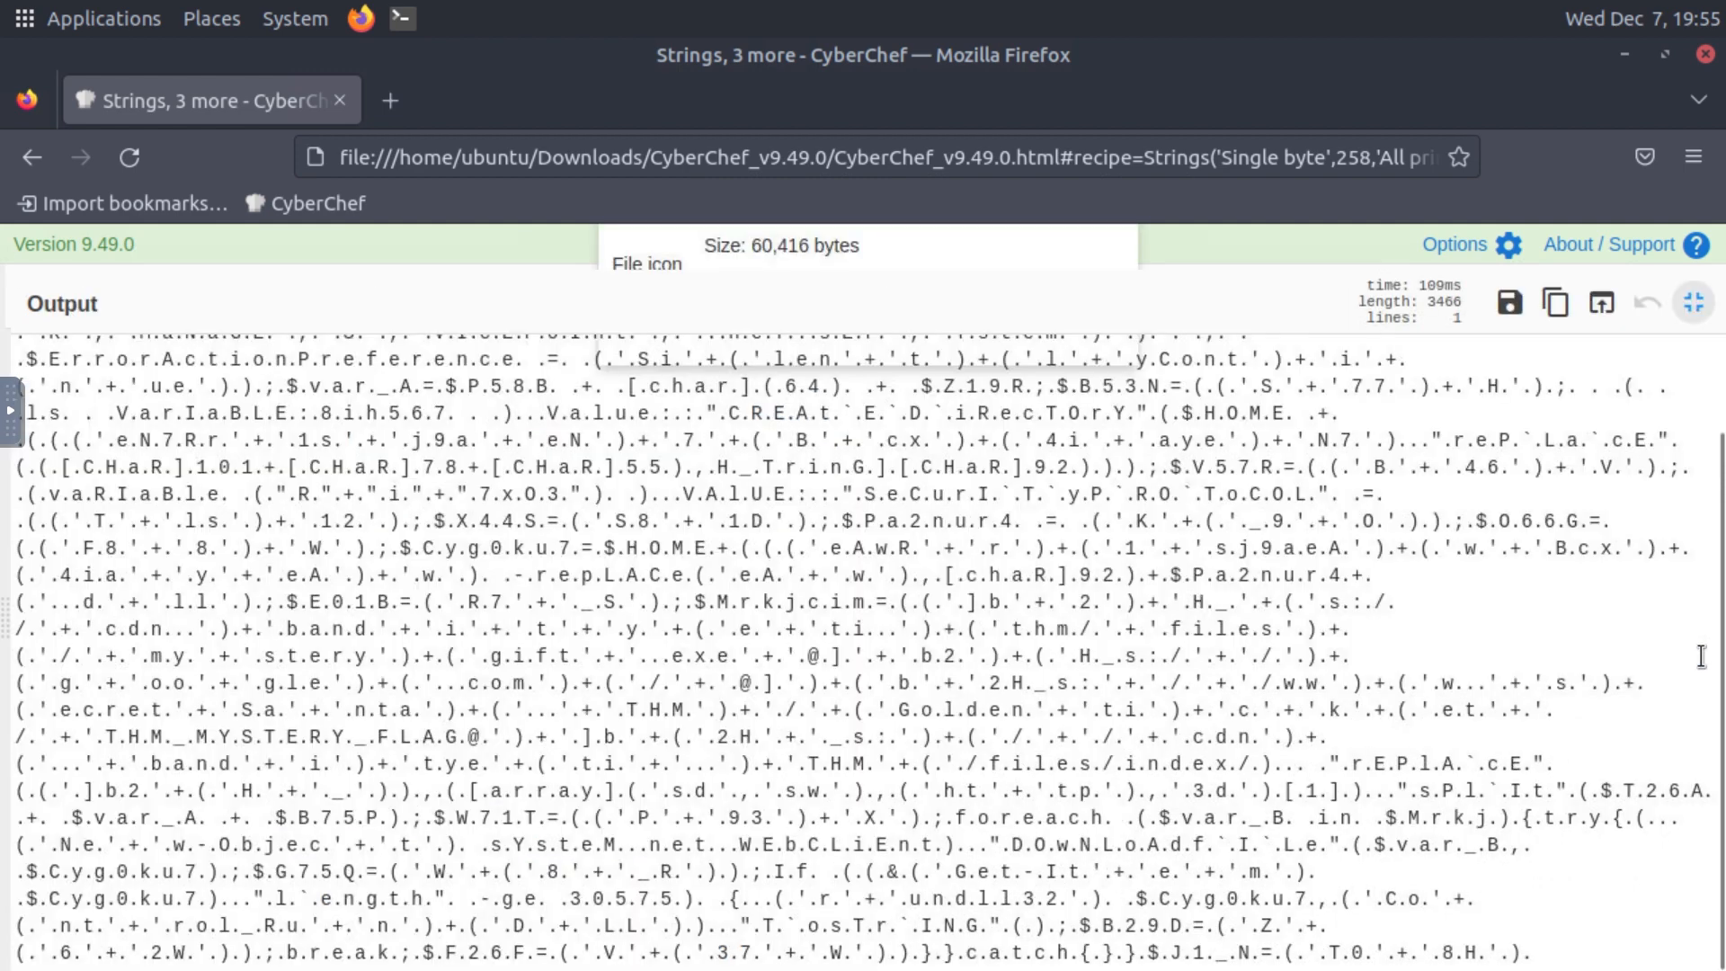
scroll(824, 692, up, 2)
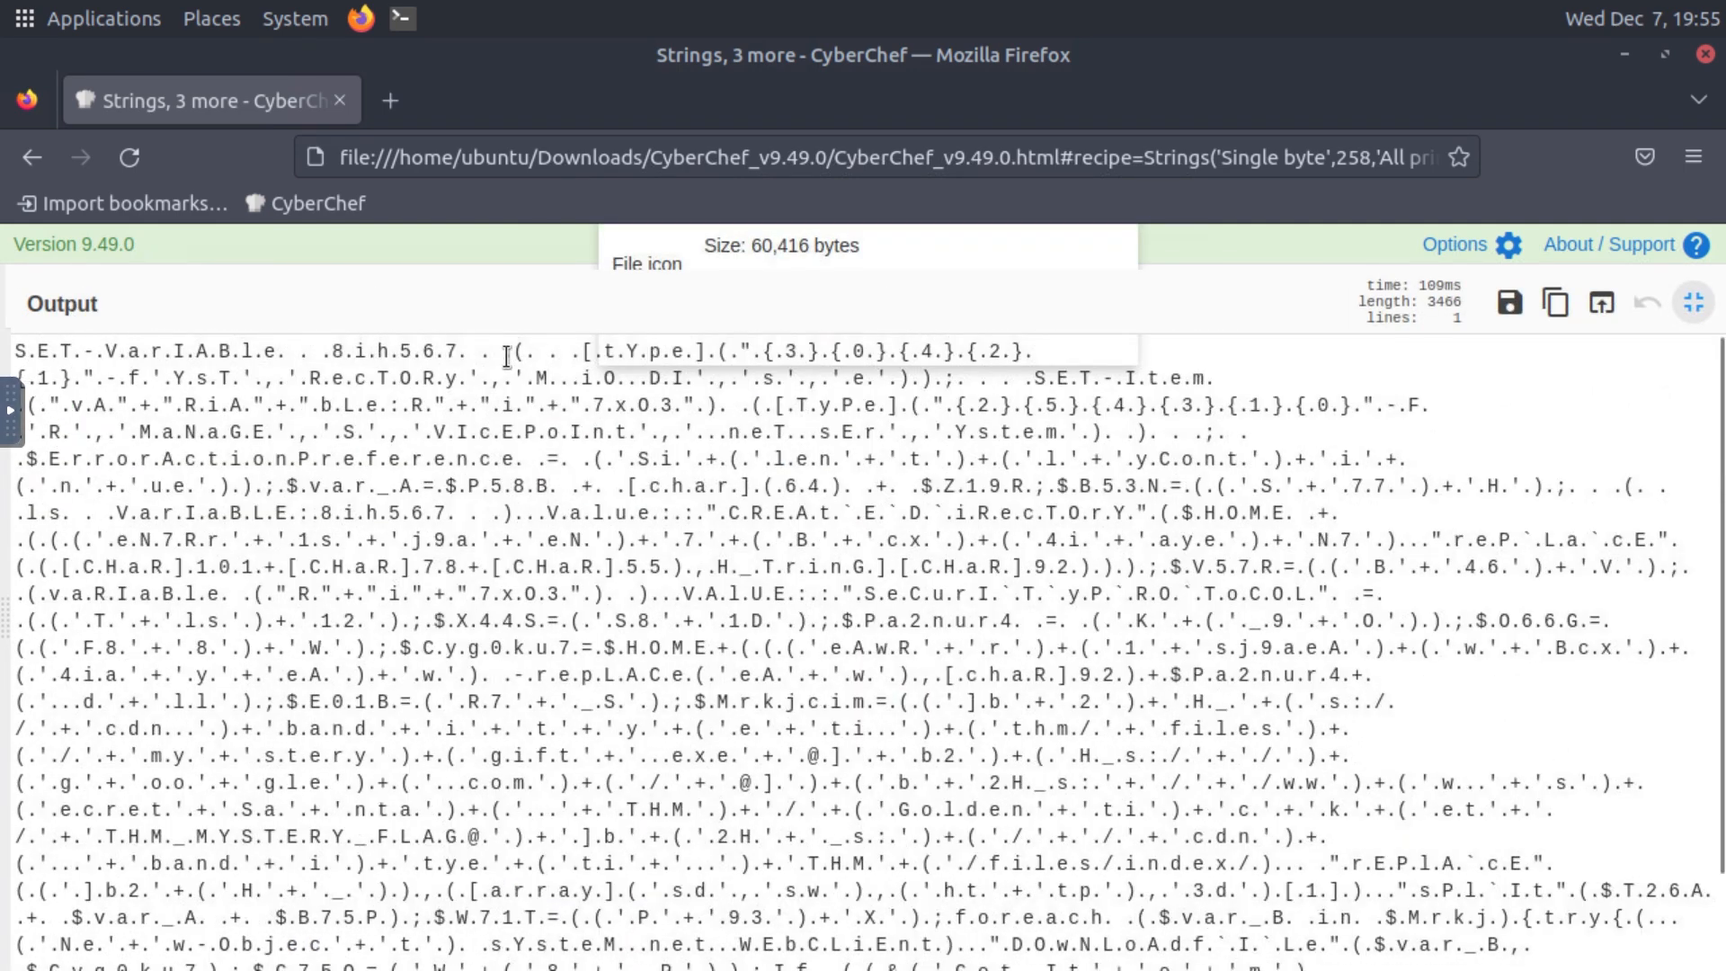
scroll(593, 525, down, 2)
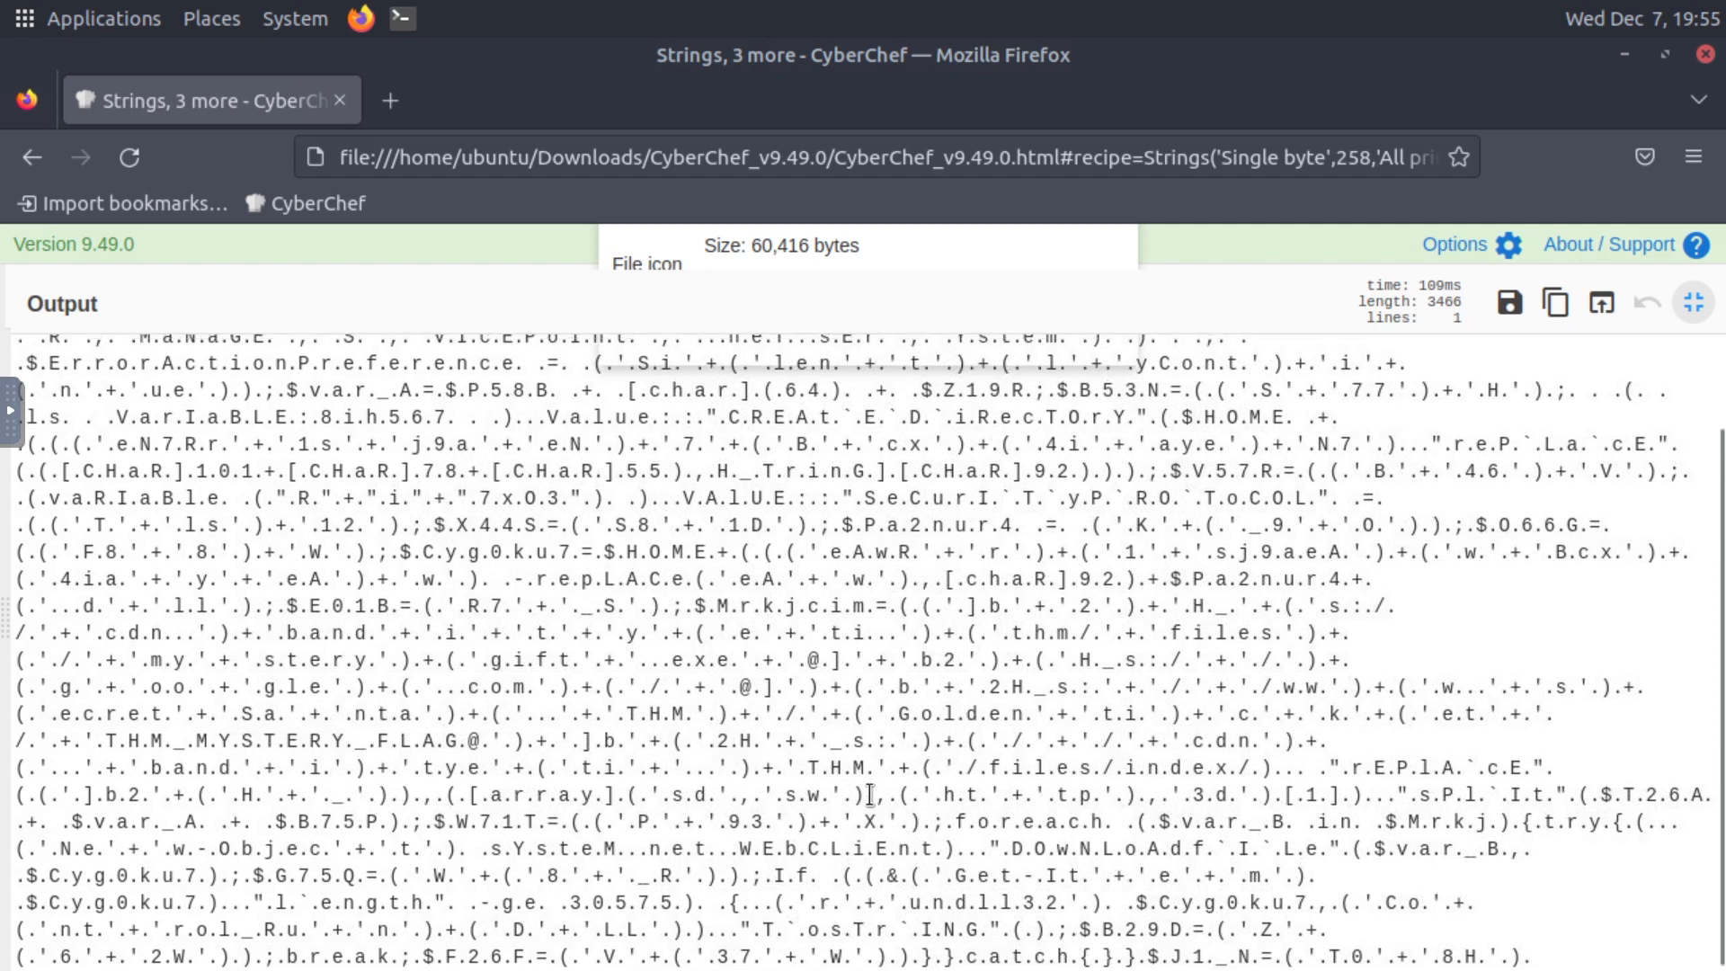
scroll(870, 795, up, 2)
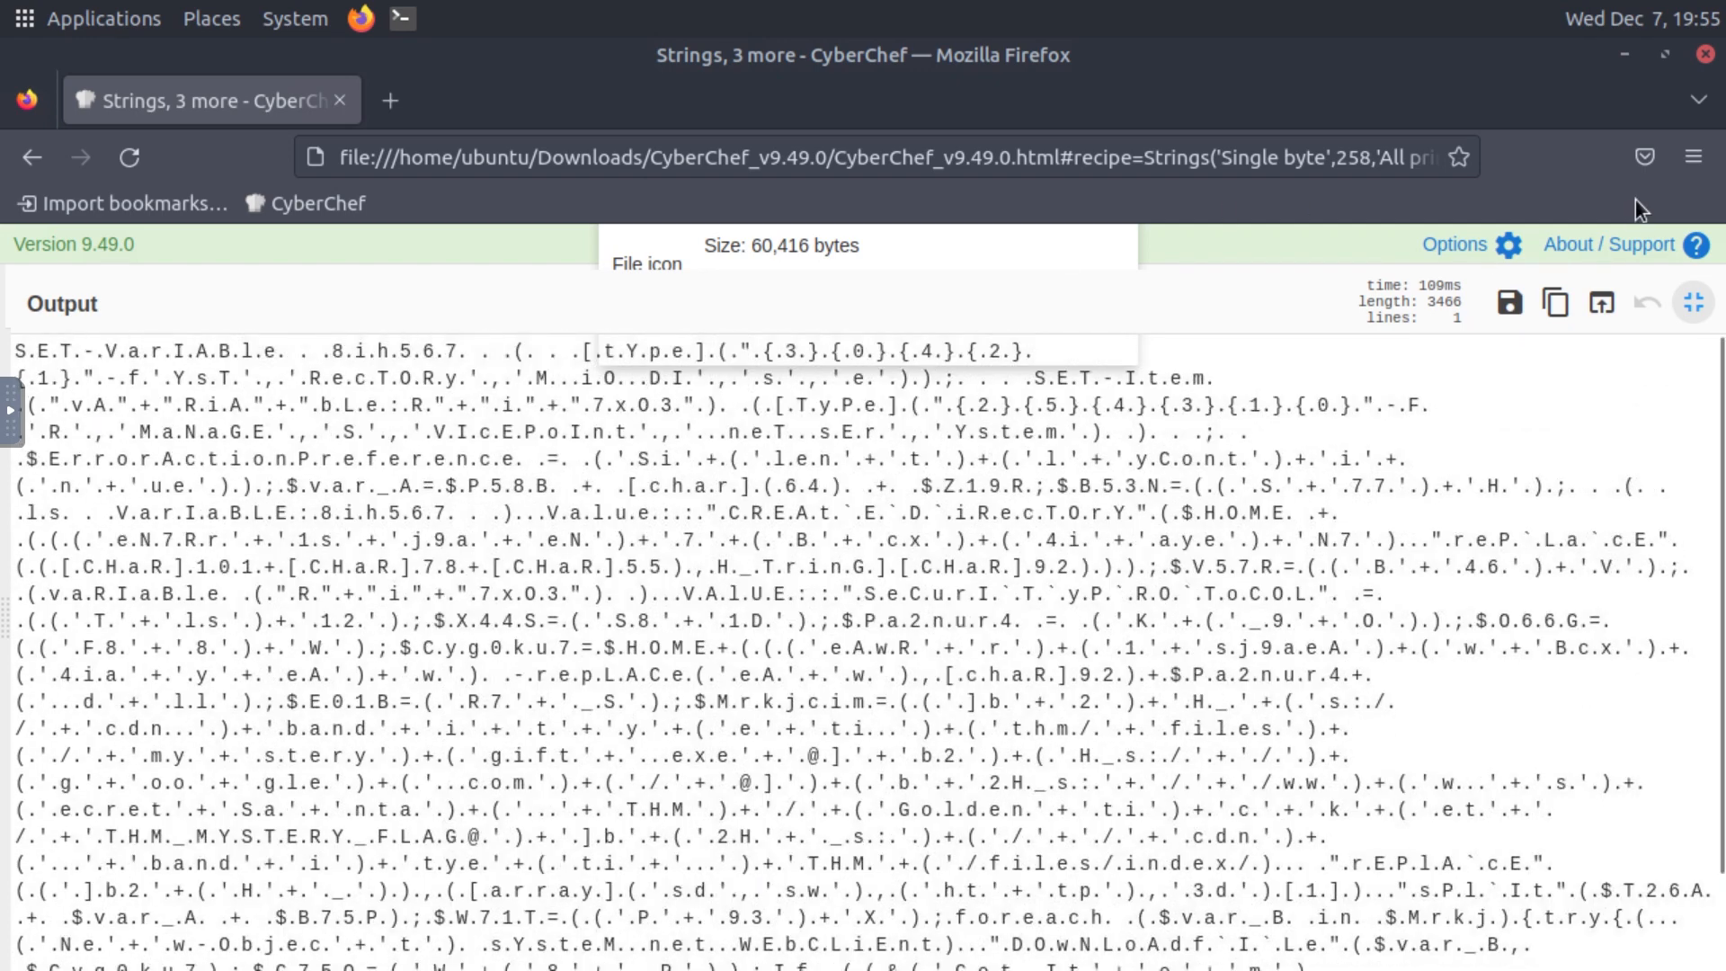
click(1705, 312)
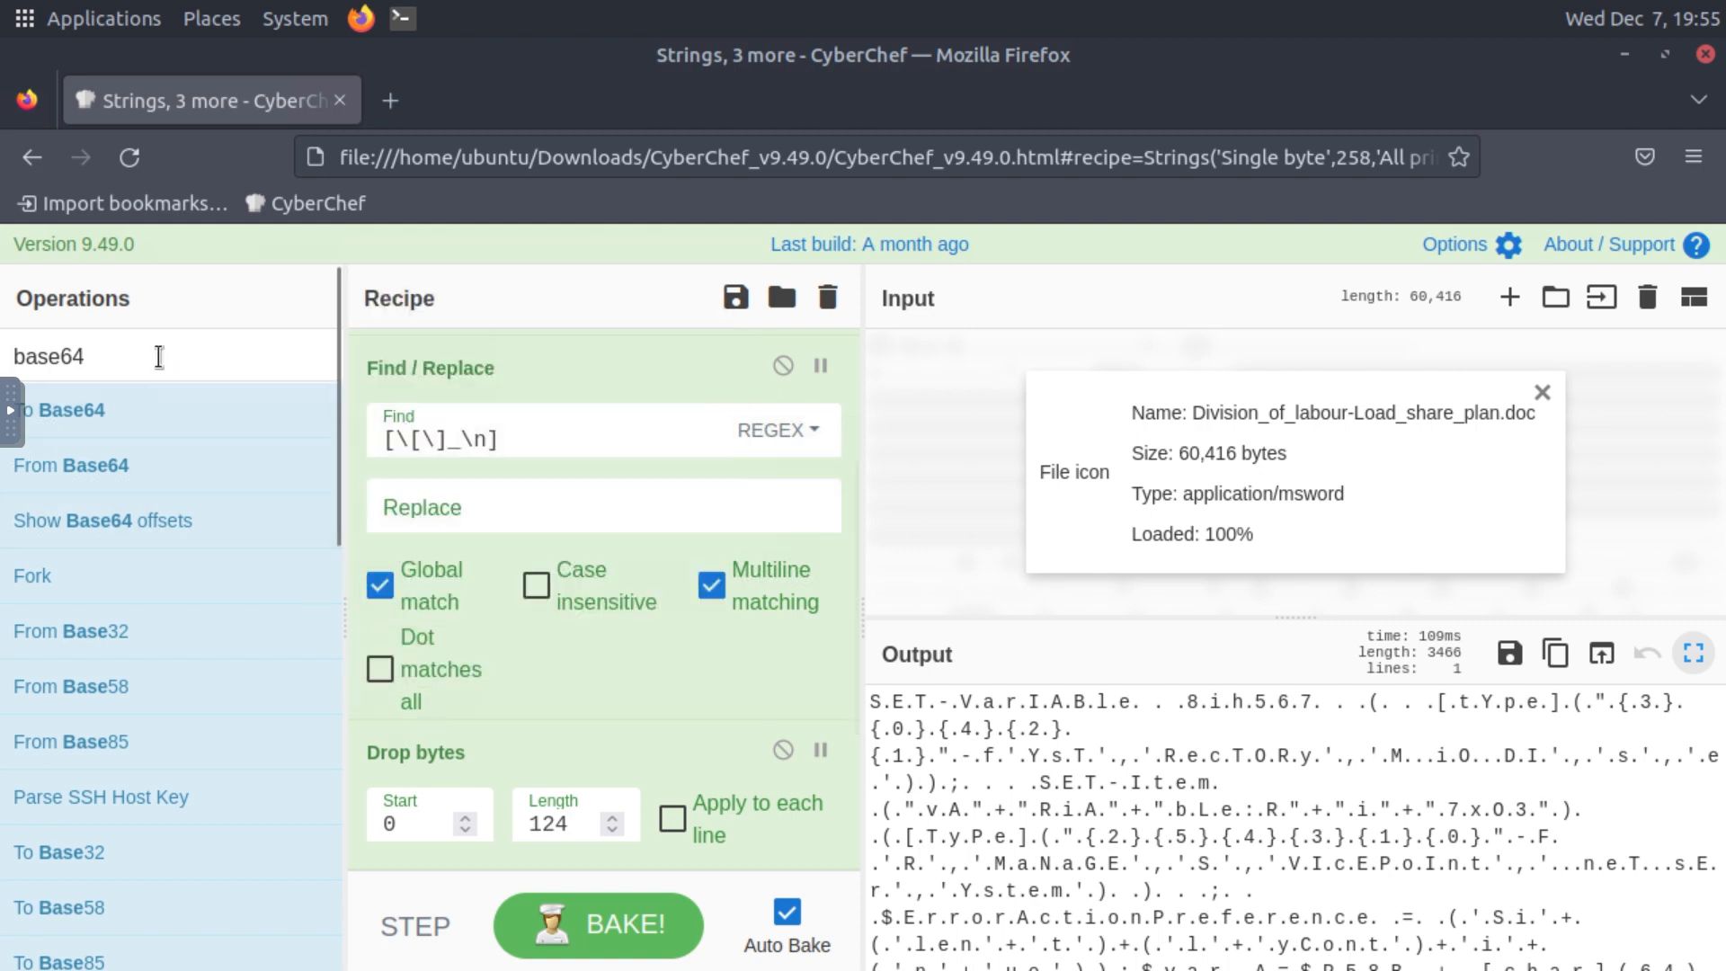
Step: Add the Decode text operation after From Base64 and set its encoding to UTF-16LE (1200)
drag(113, 357, 12, 334)
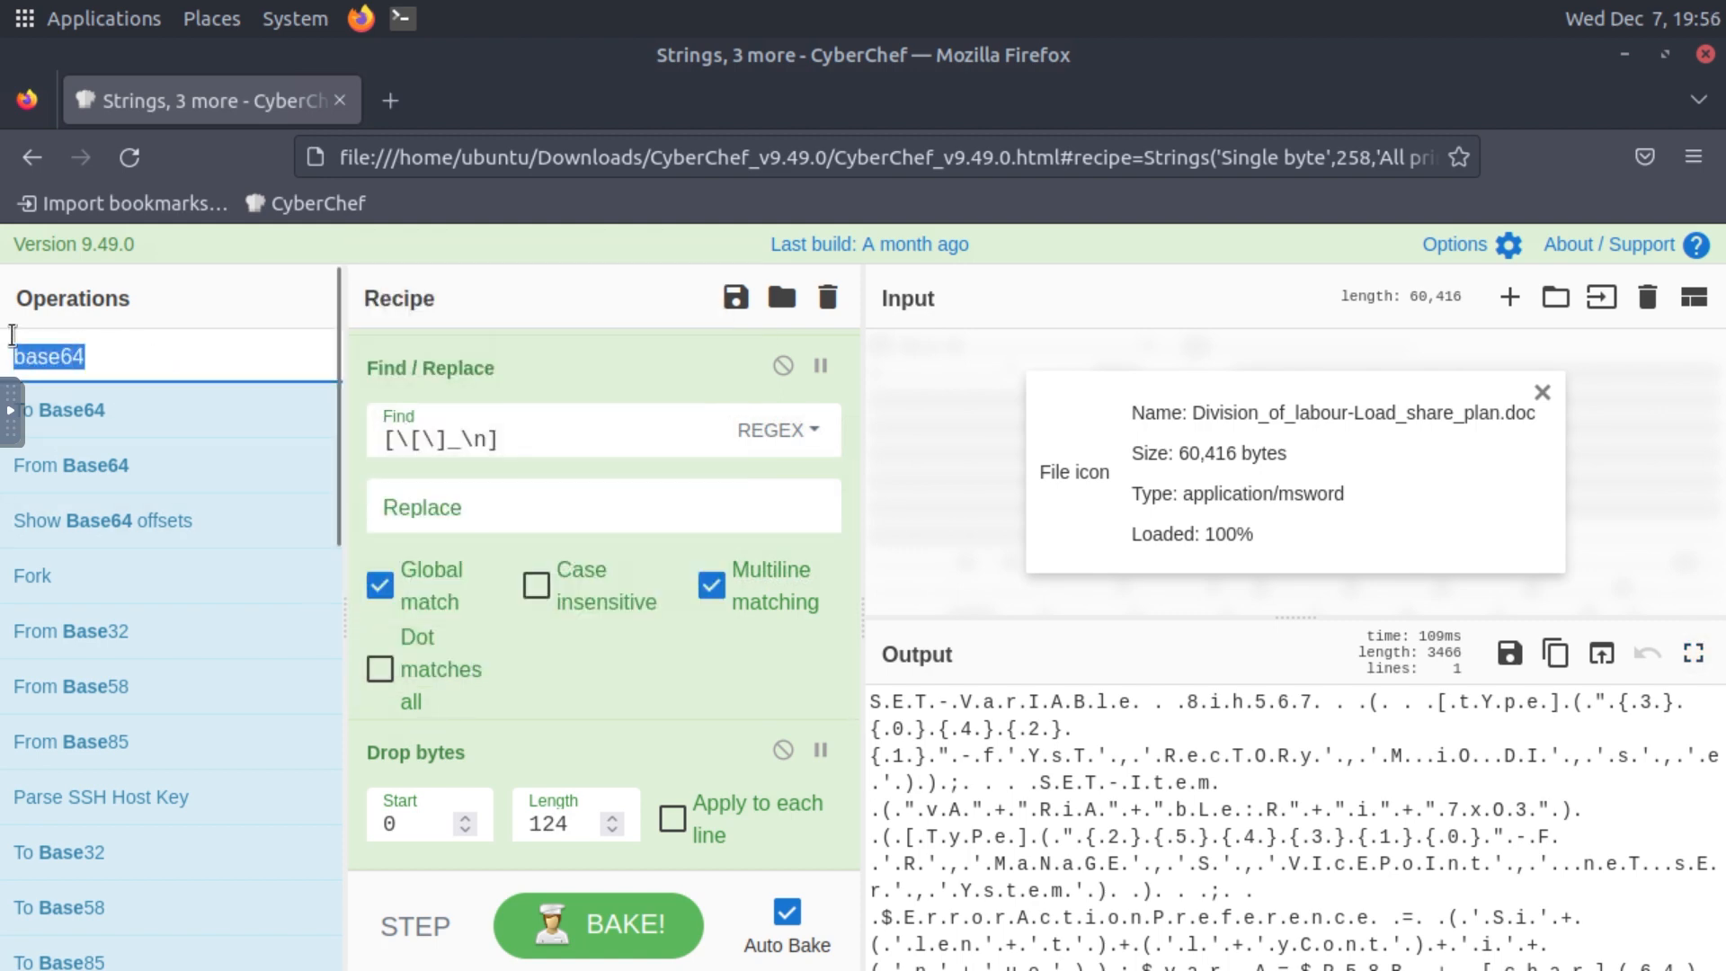
key(BackSpace)
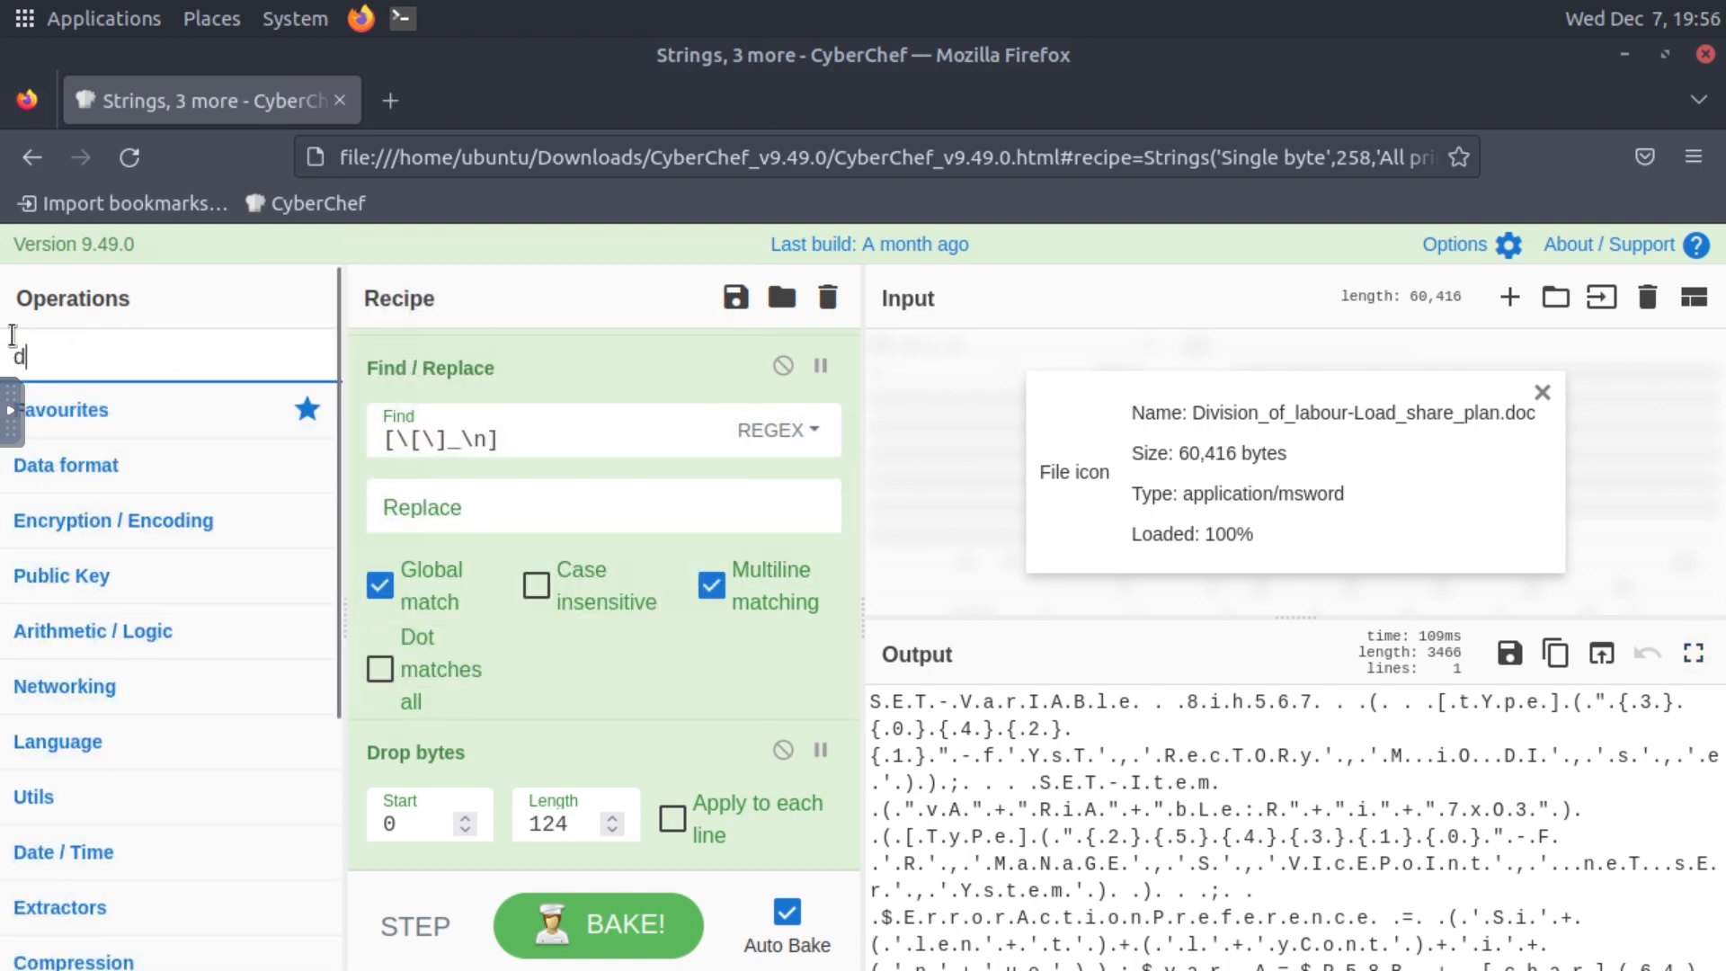
text(decode text)
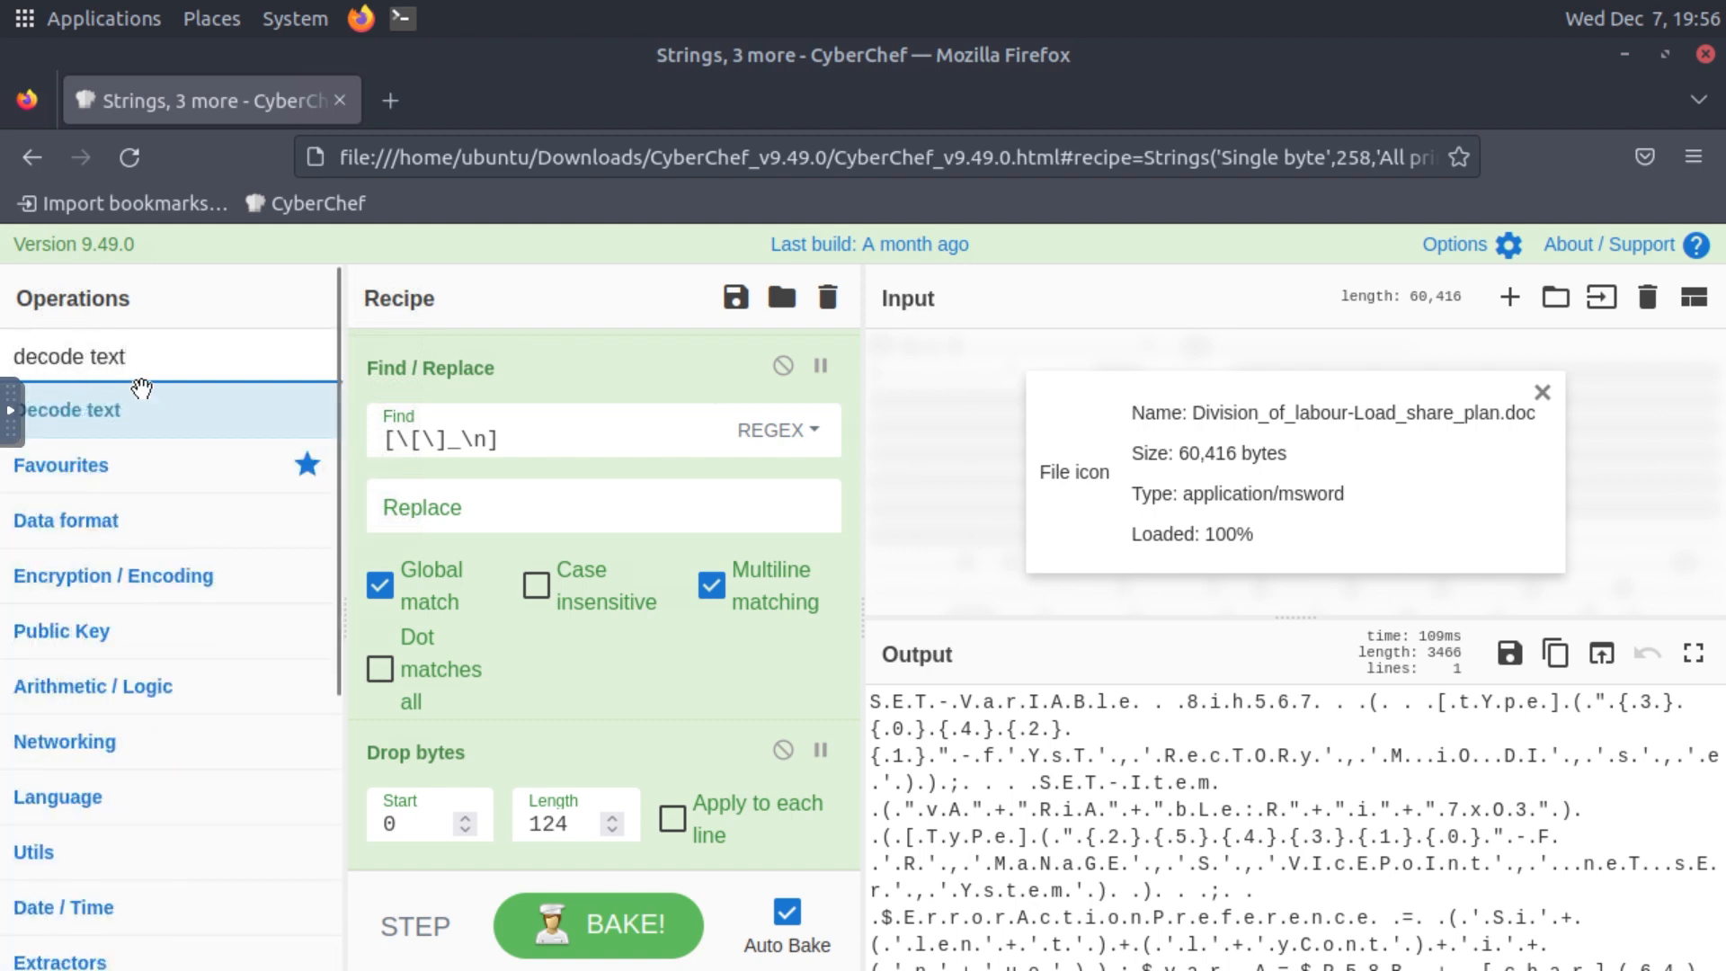
mouse_move(193, 412)
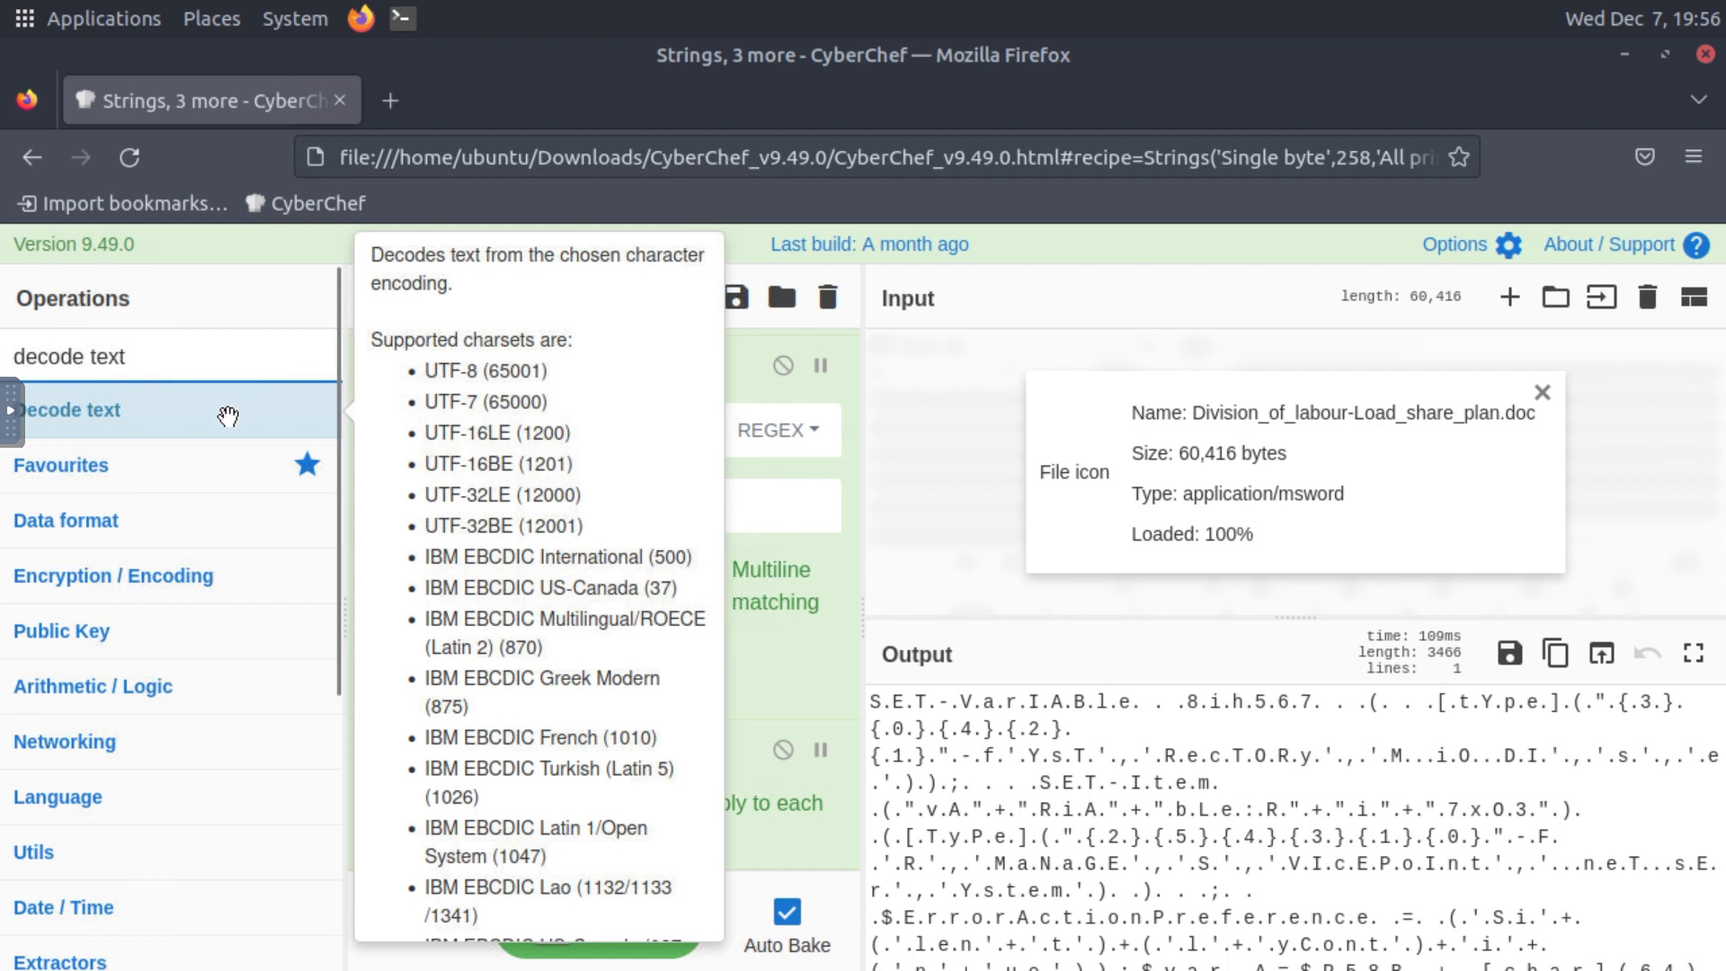
double_click(225, 418)
scroll(675, 530, down, 3)
scroll(675, 530, down, 2)
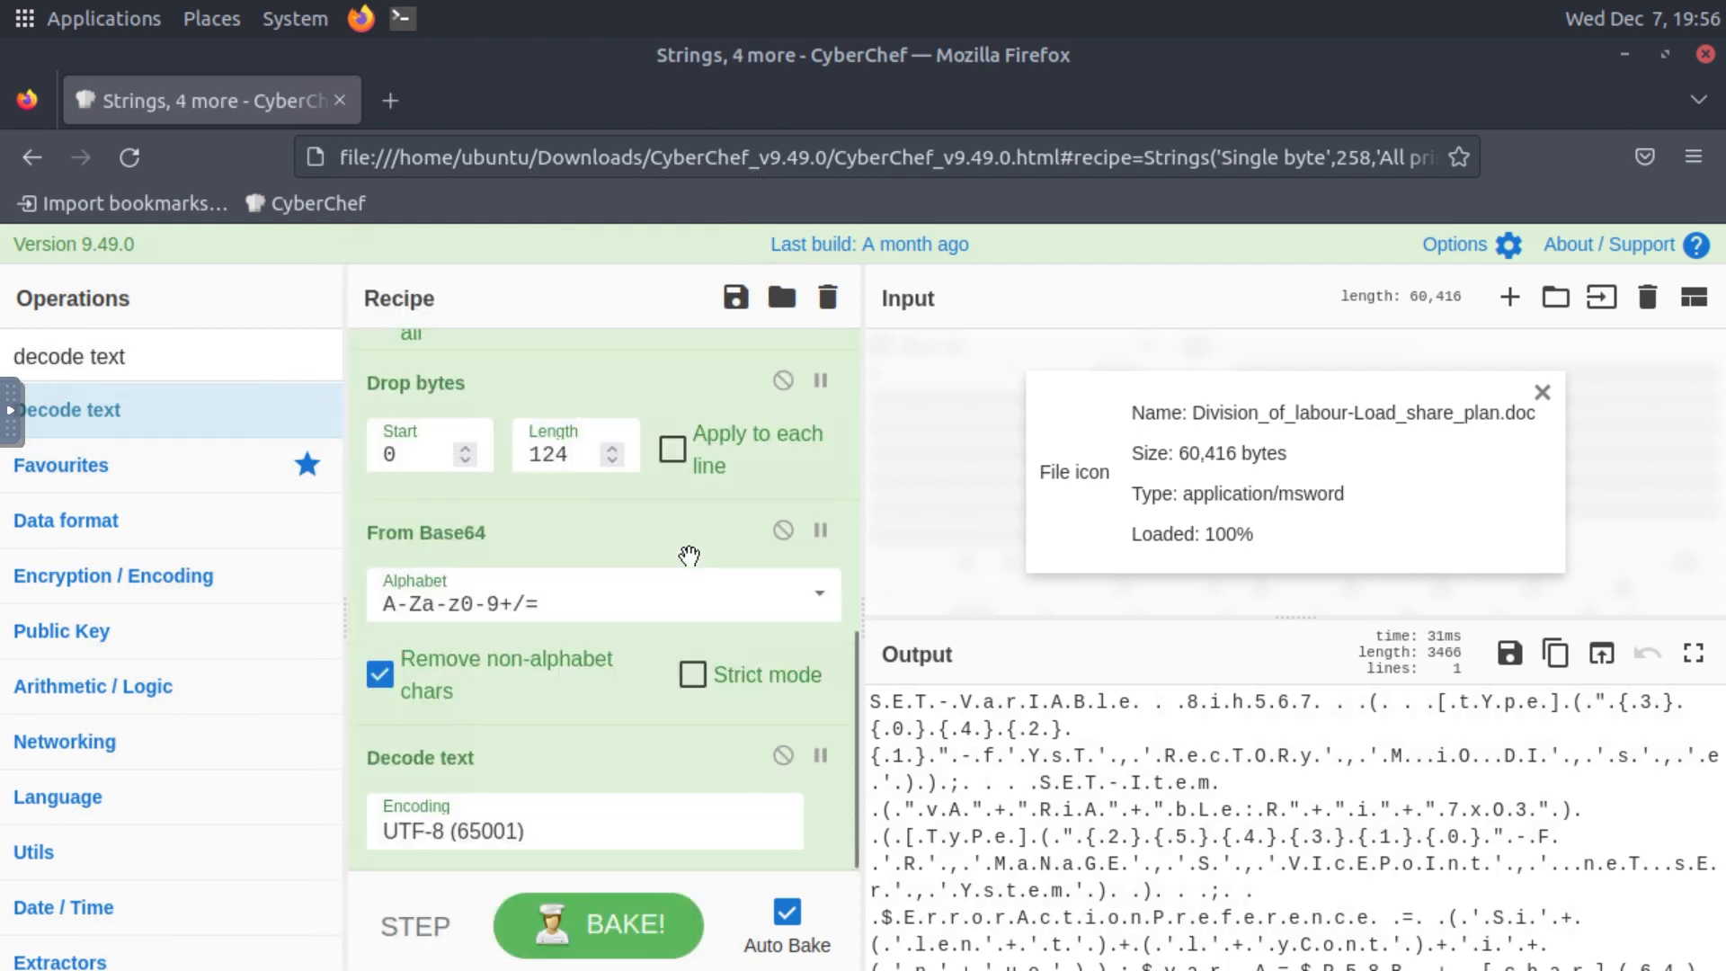
click(629, 834)
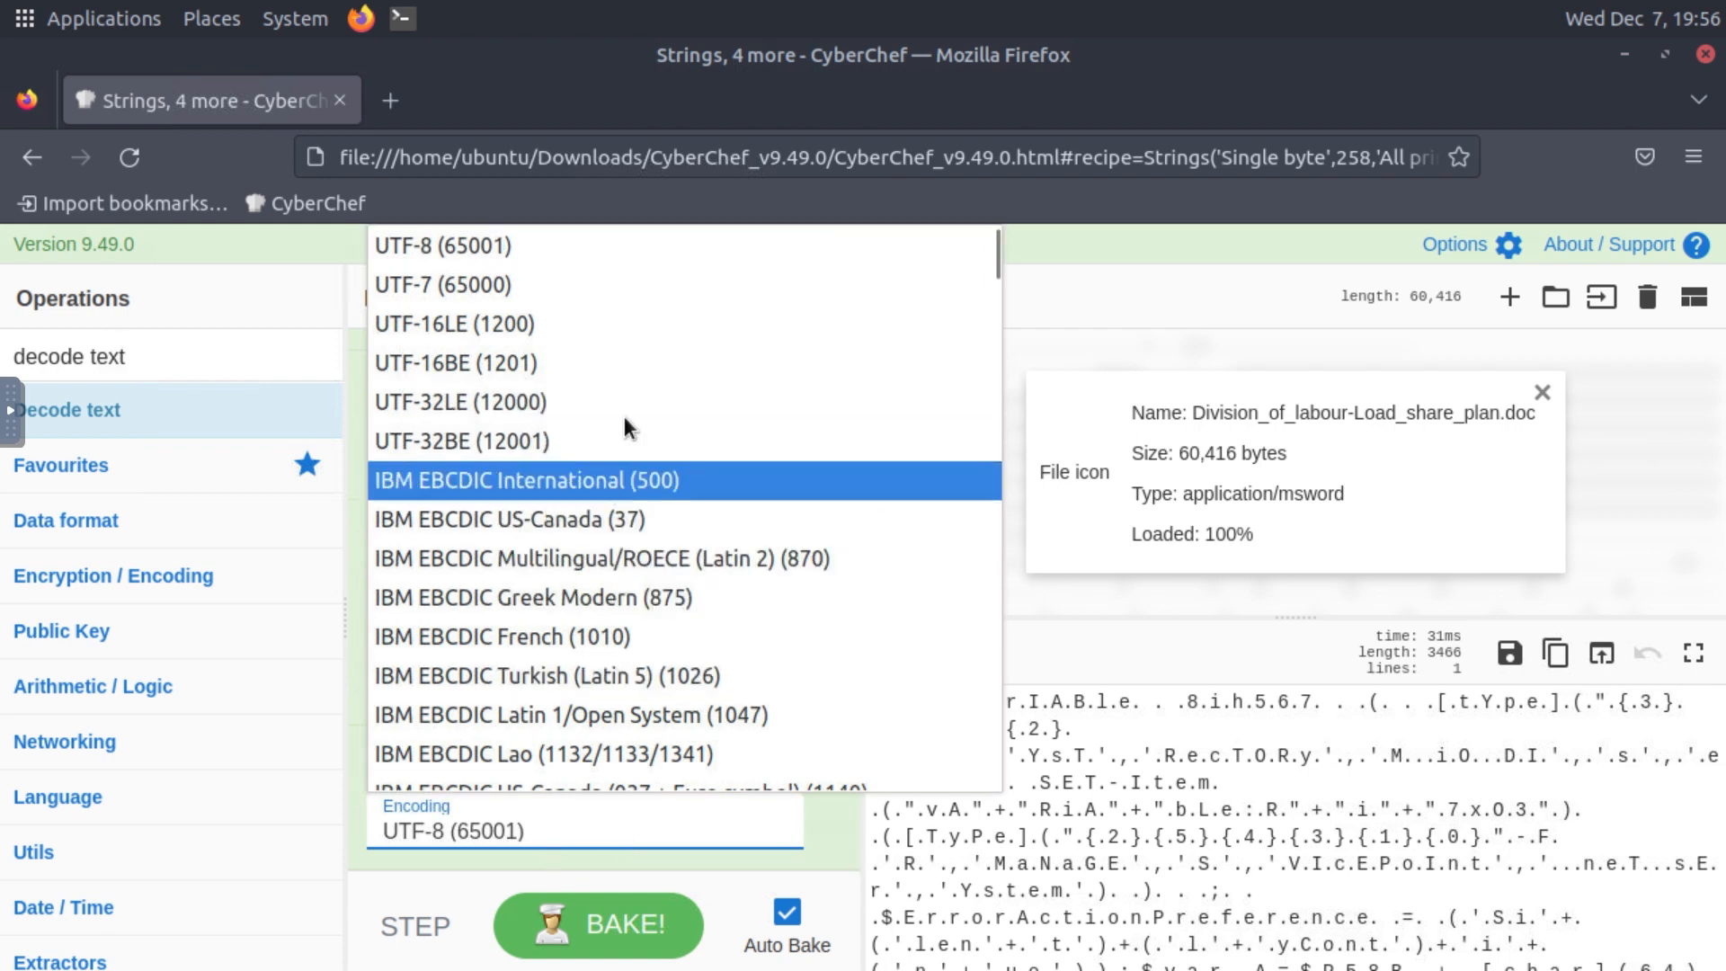
click(629, 325)
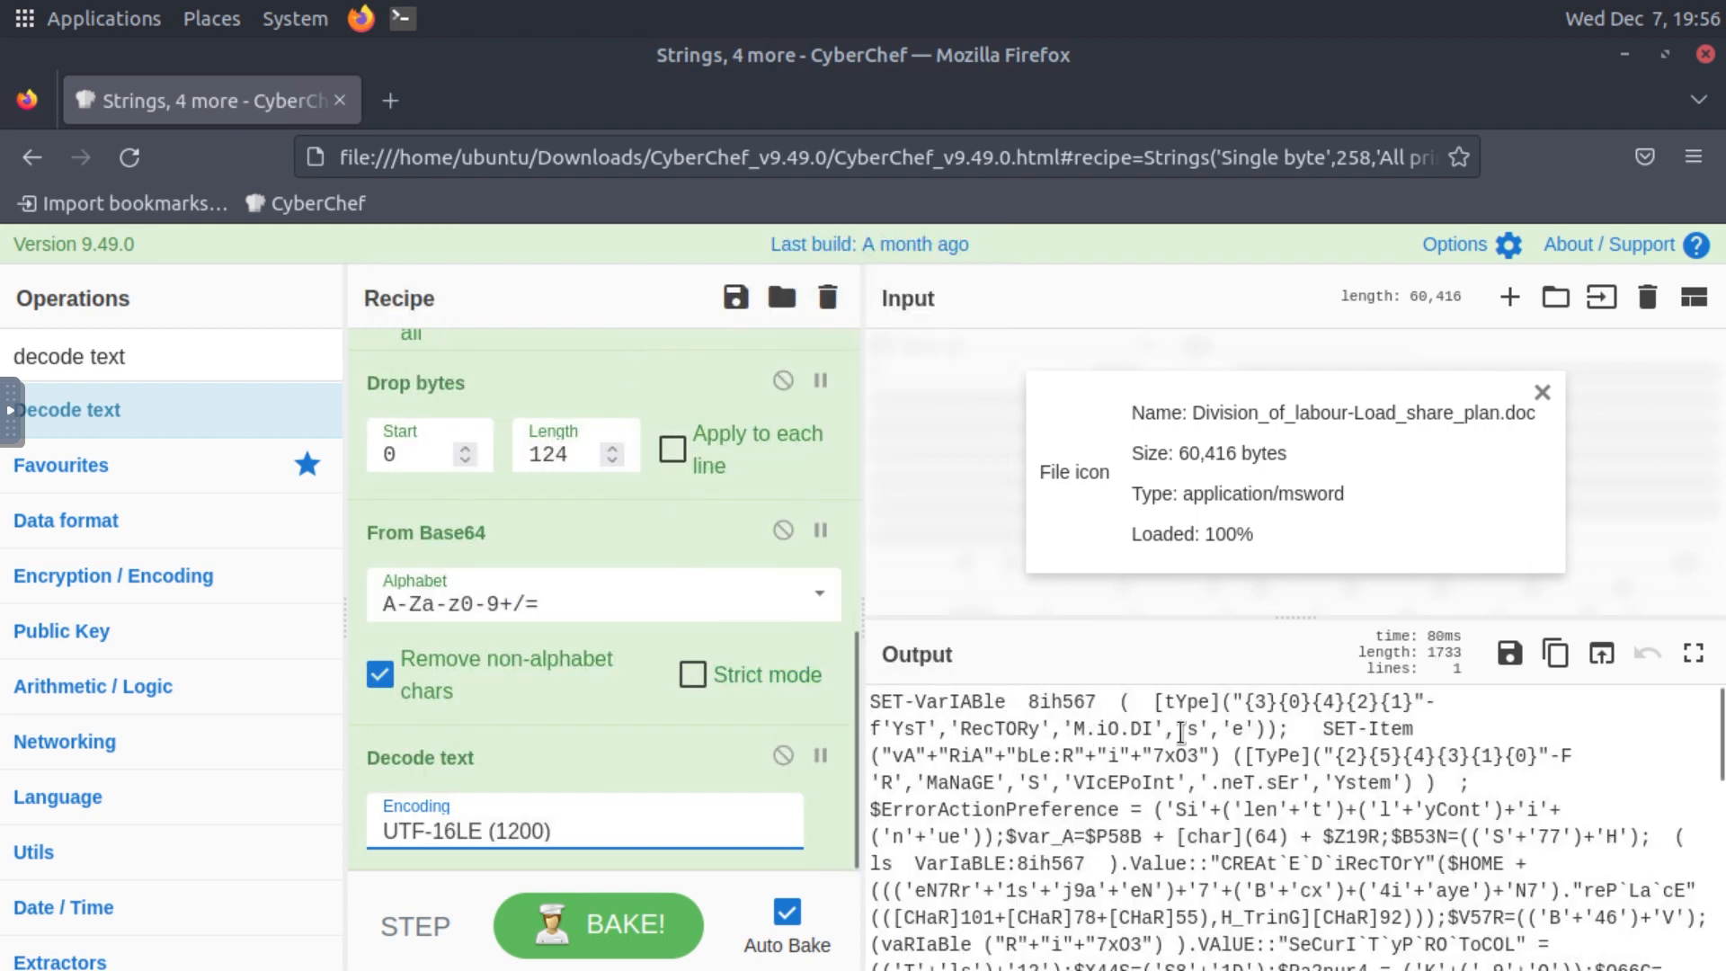
Step: Examine the decoded PowerShell script in the output for the filler characters that break up its strings
scroll(1277, 791, down, 5)
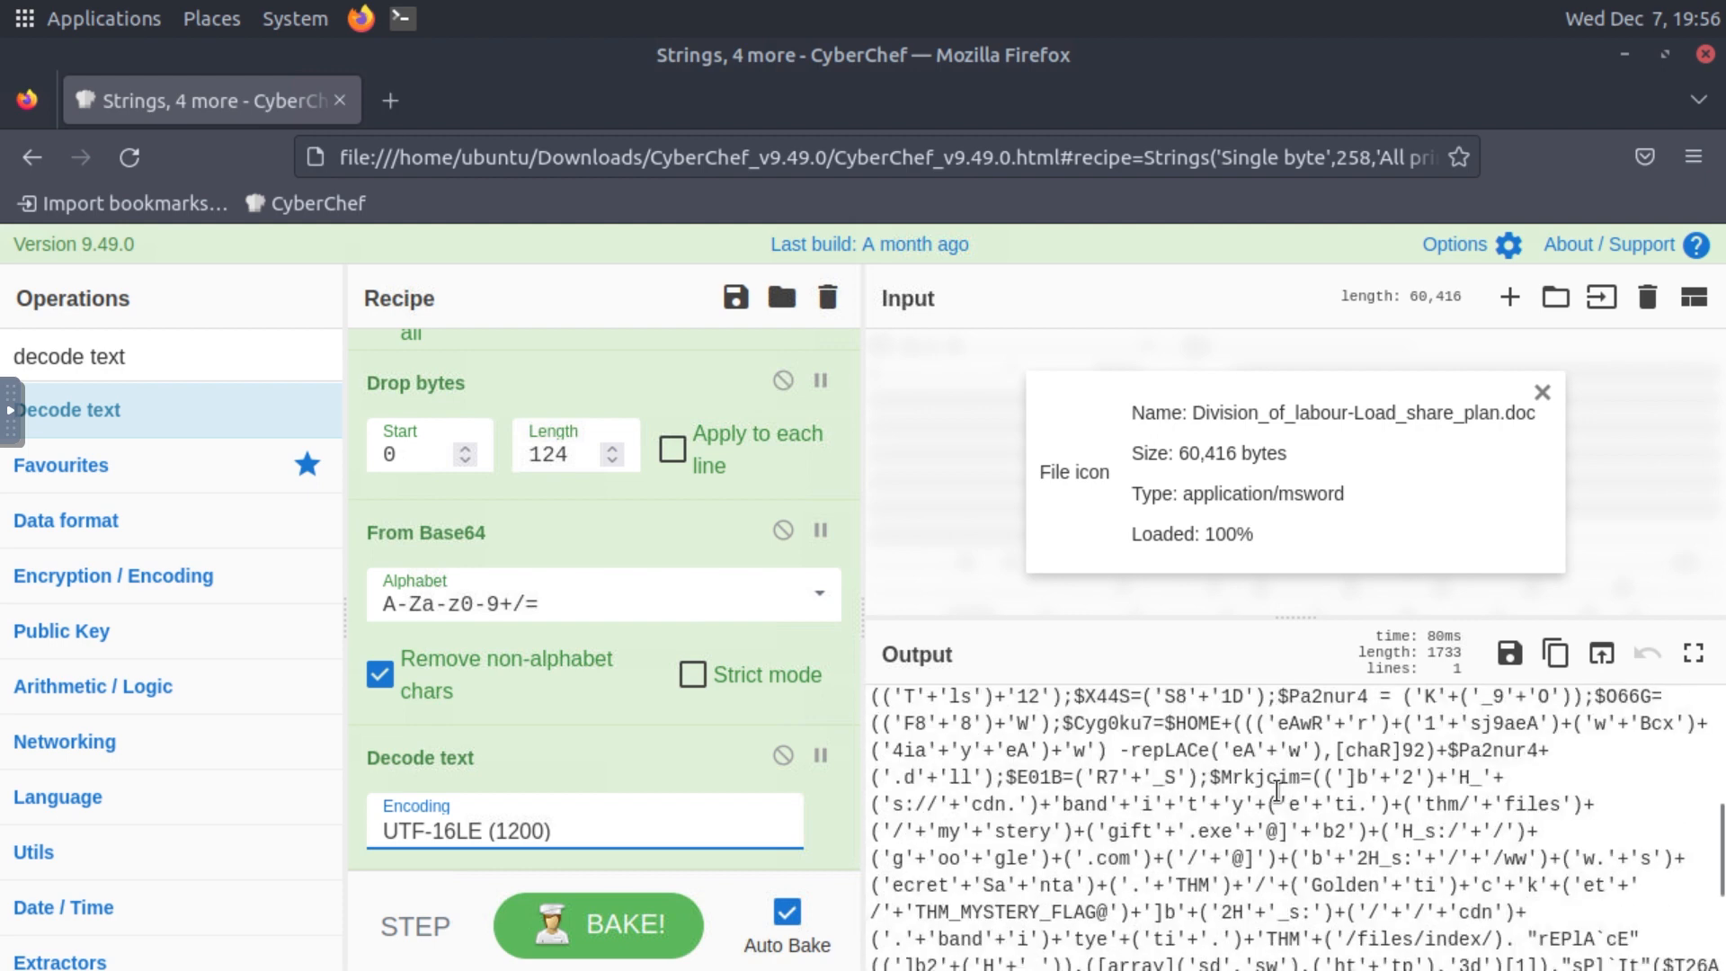
scroll(1287, 799, up, 5)
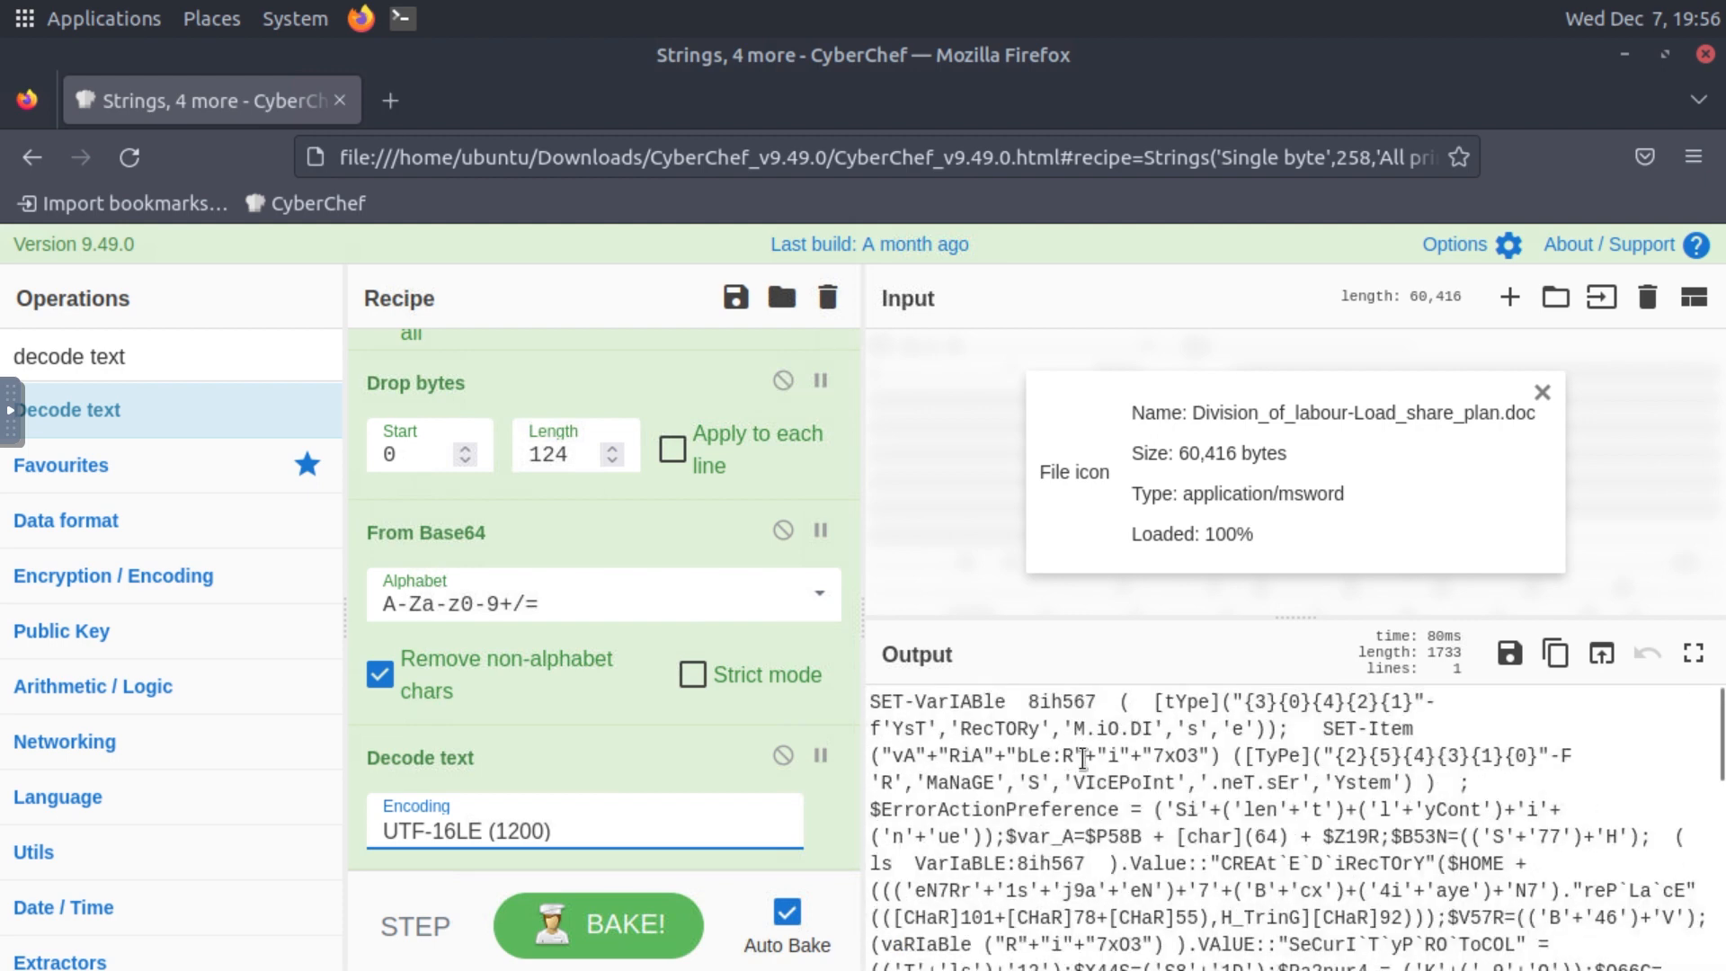
drag(1075, 757, 1082, 757)
click(1210, 744)
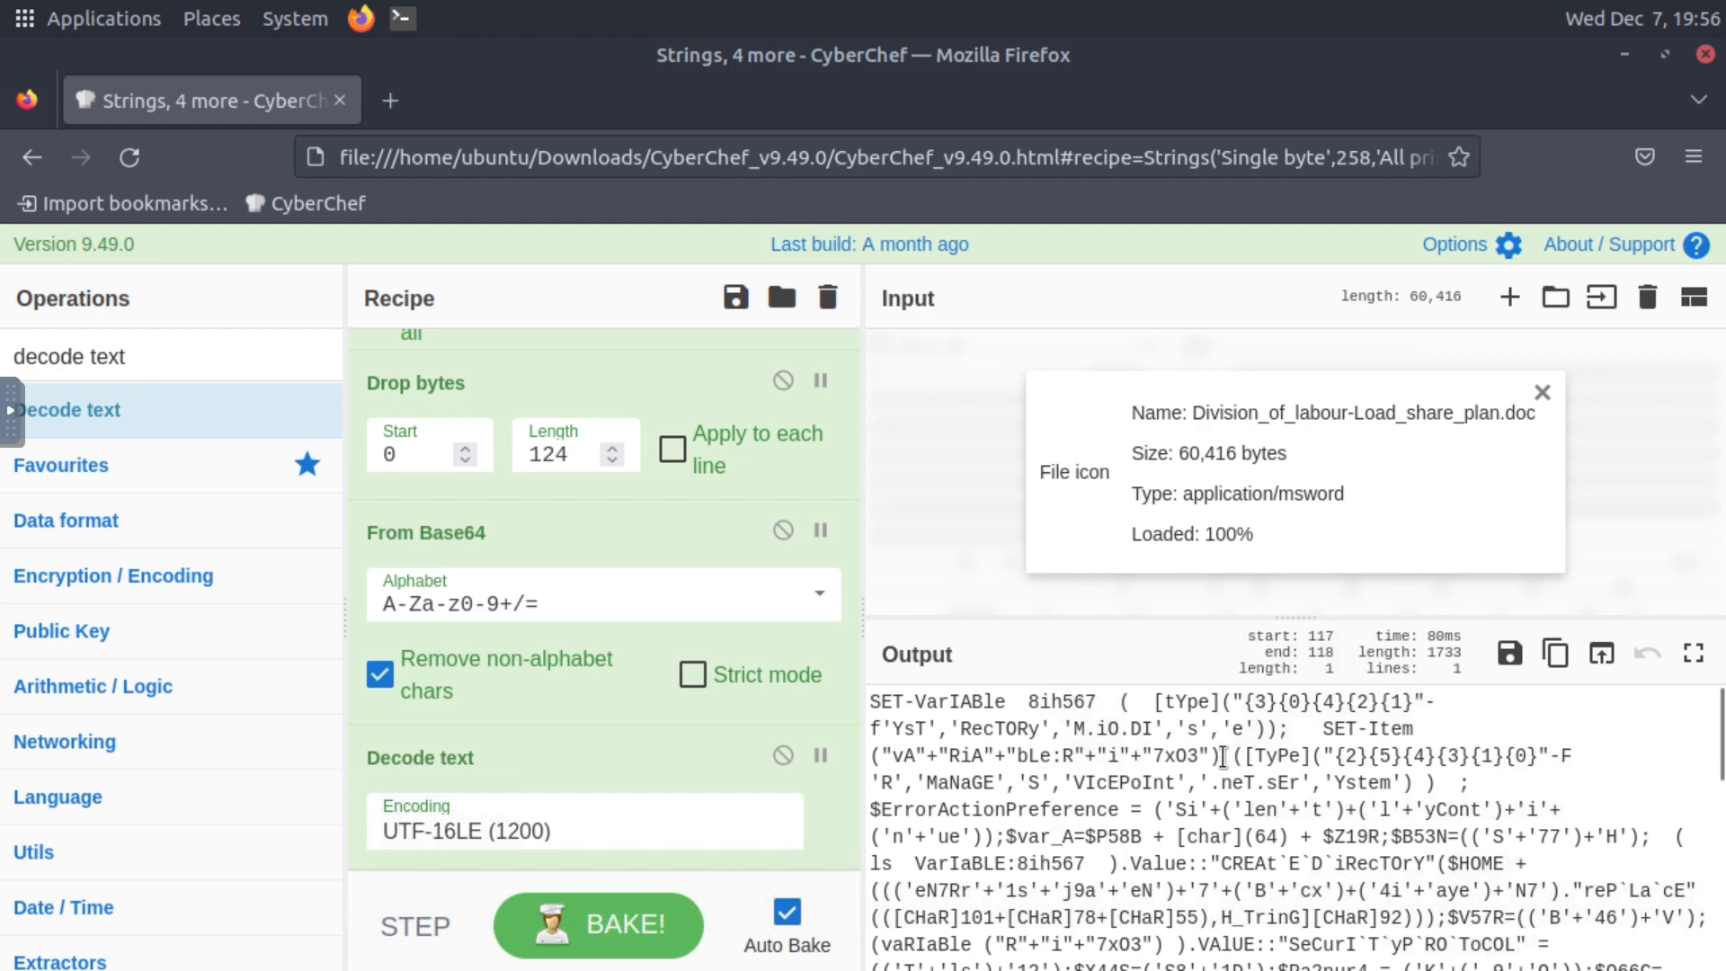
drag(1220, 755, 1208, 760)
click(1207, 775)
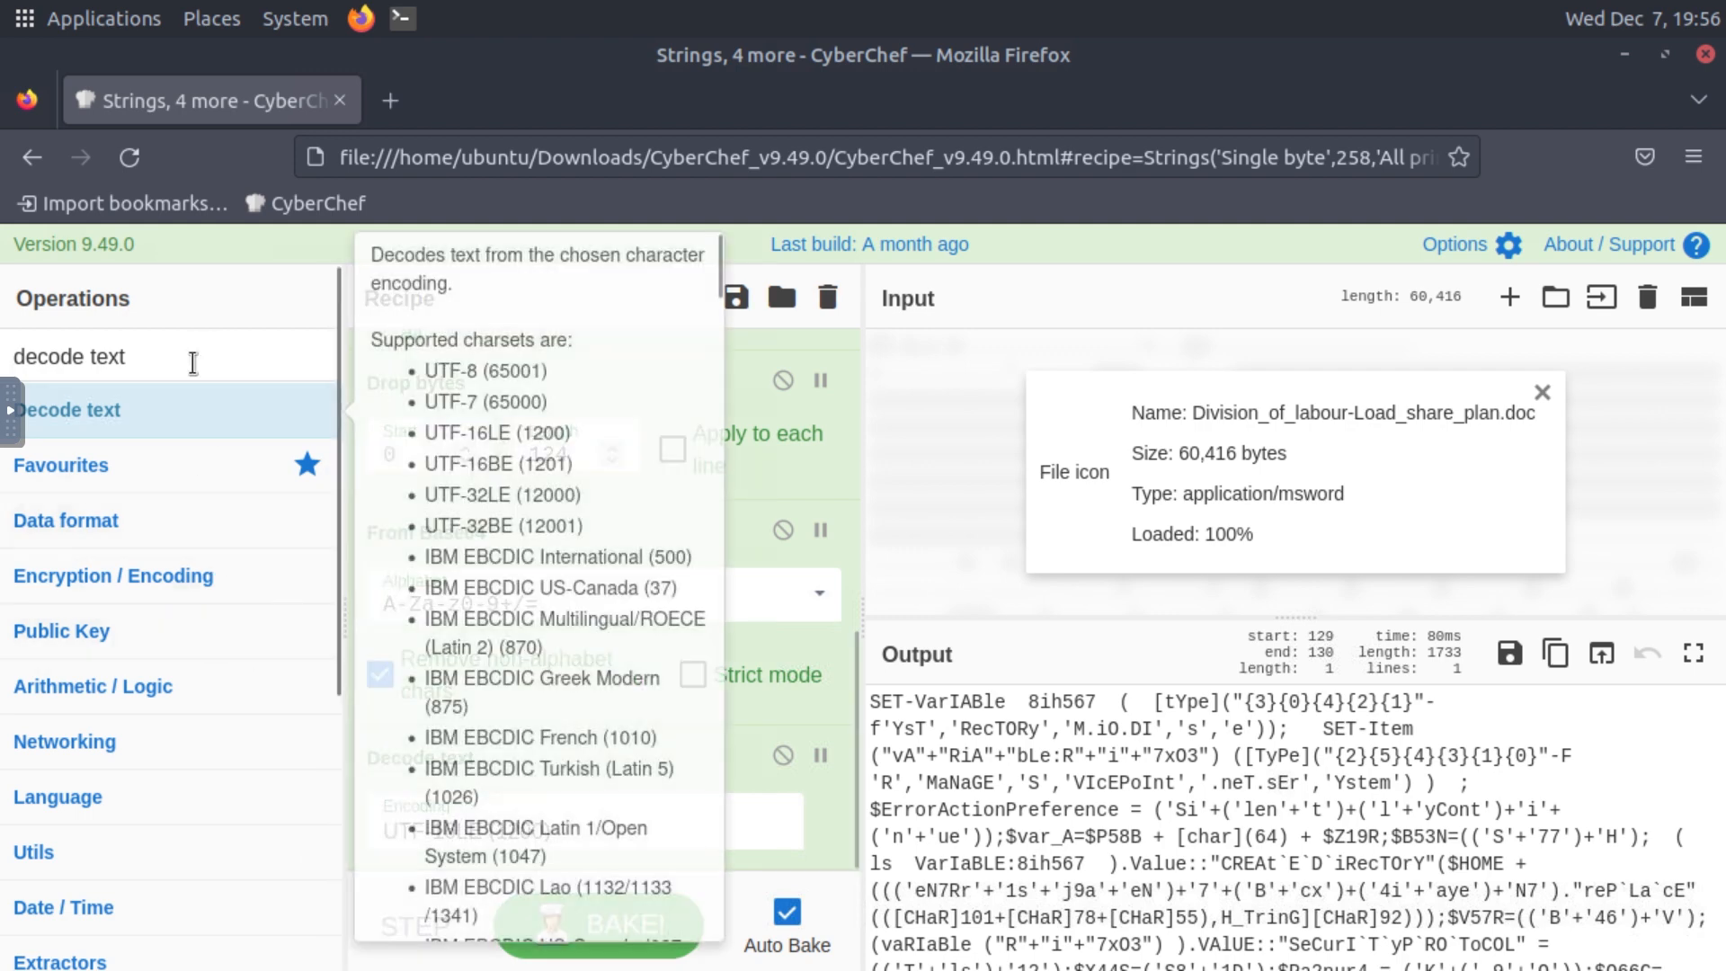
Step: Find the Find / Replace operation and add a second instance to the recipe after Decode text
click(192, 363)
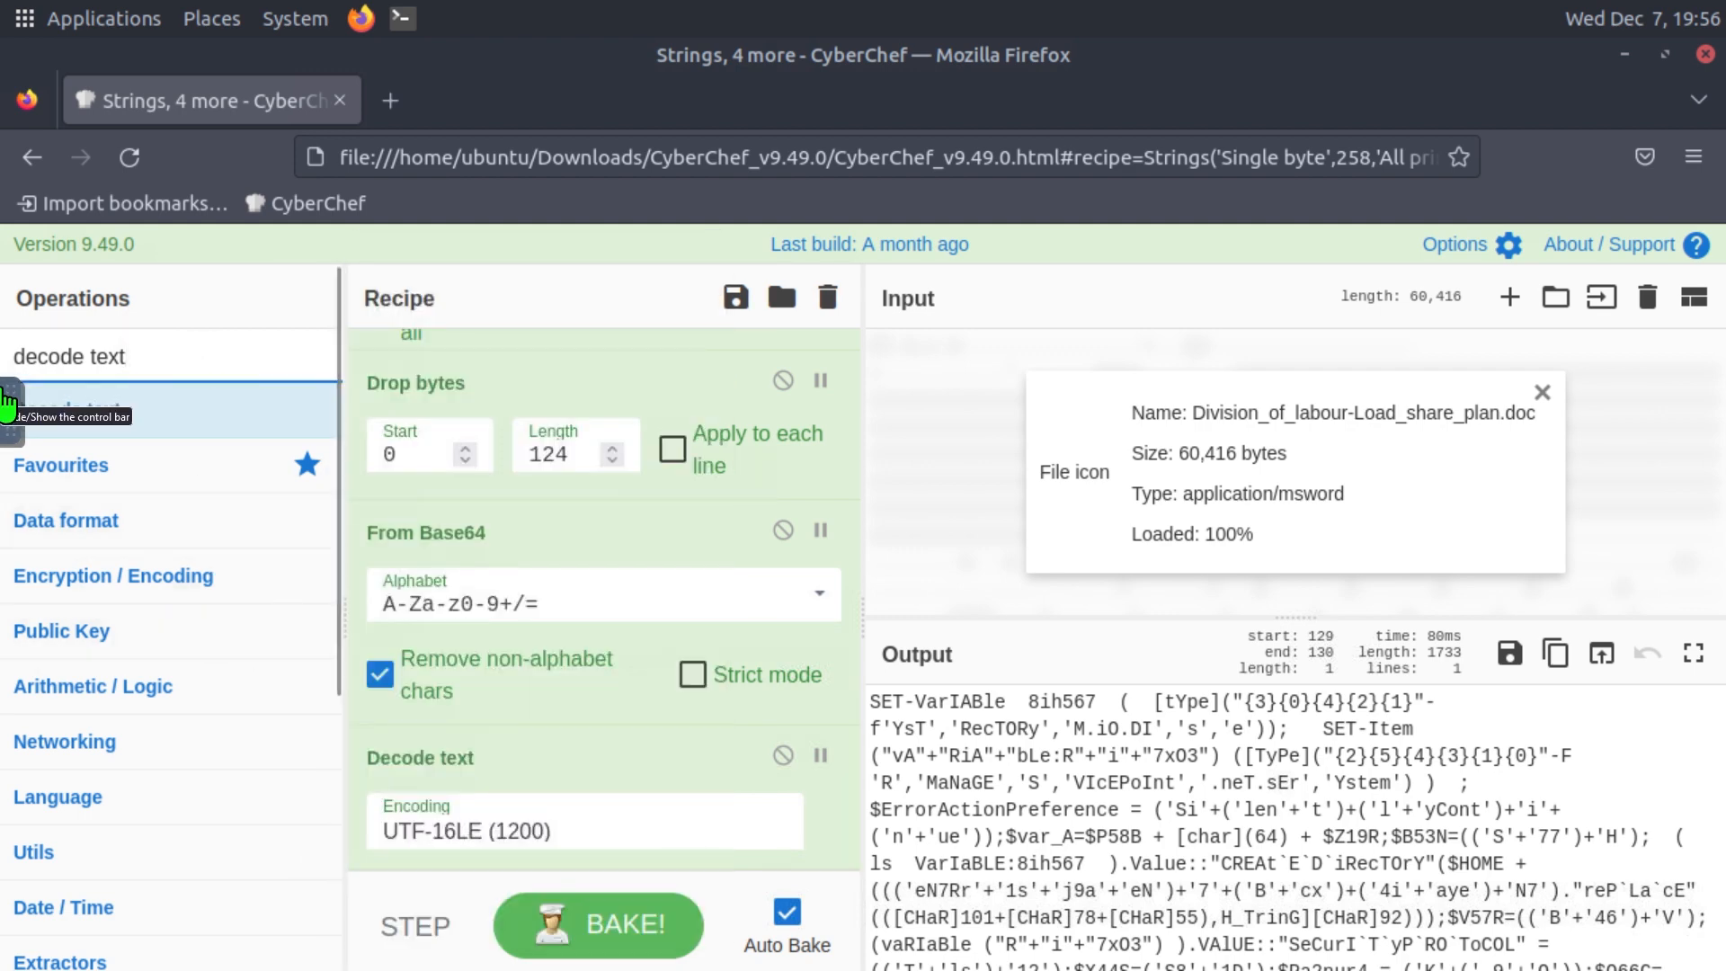
drag(126, 357, 3, 360)
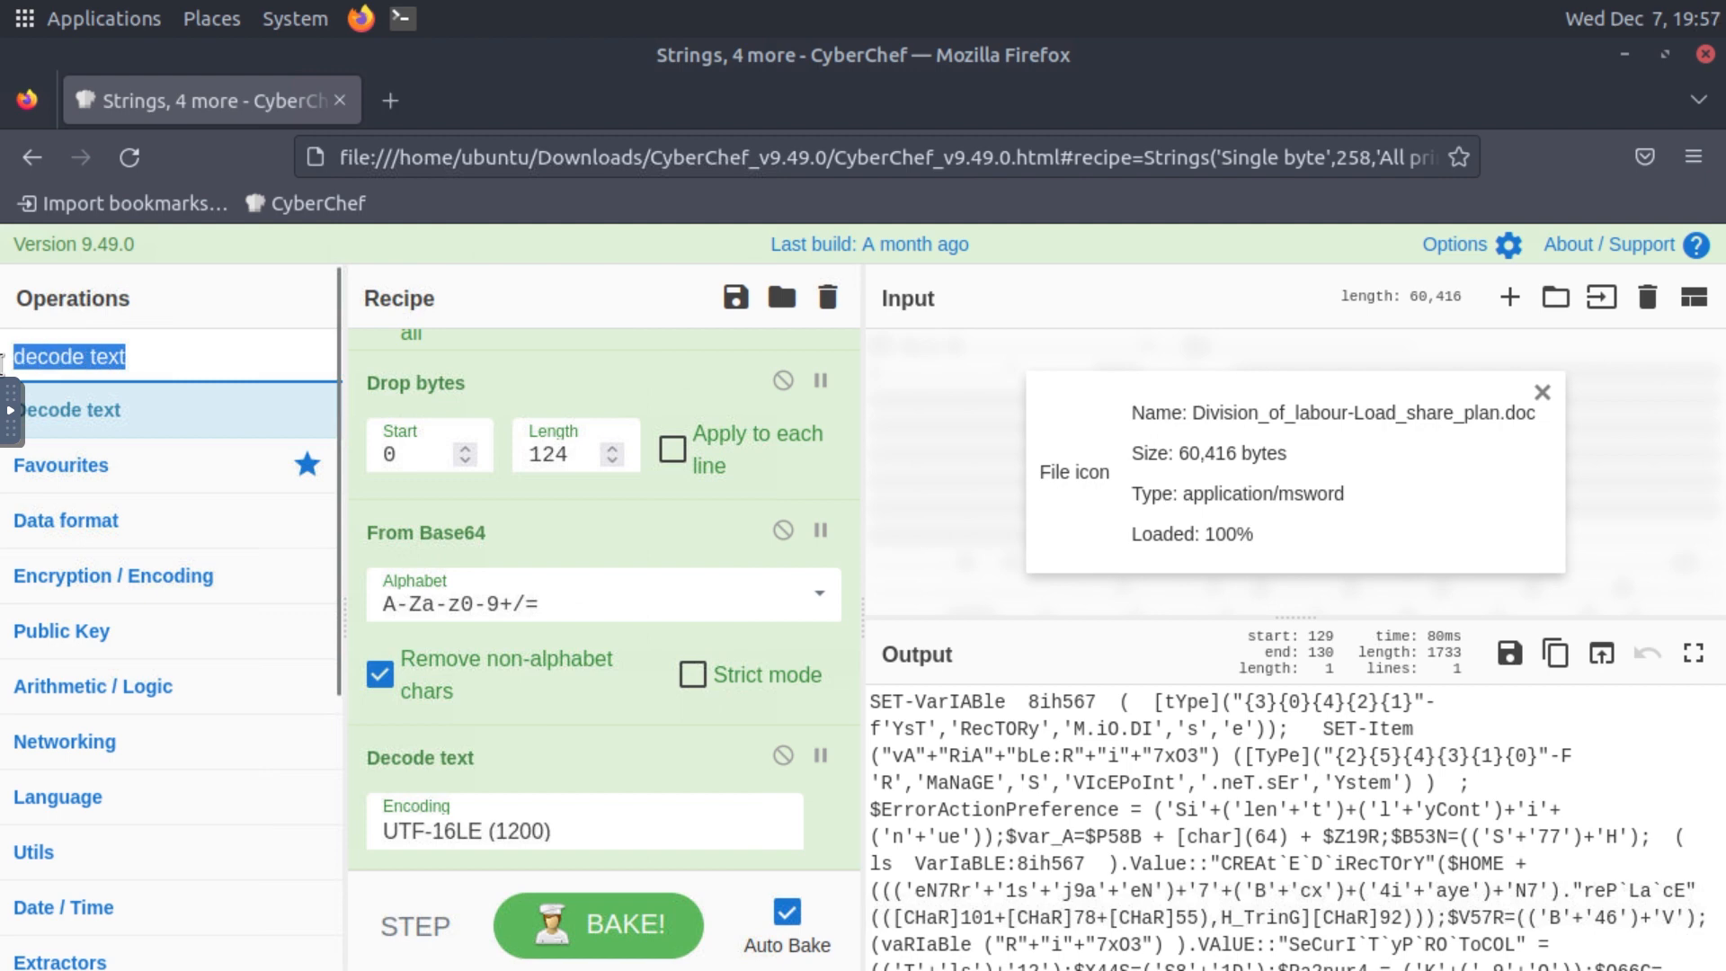
key(BackSpace)
text(find)
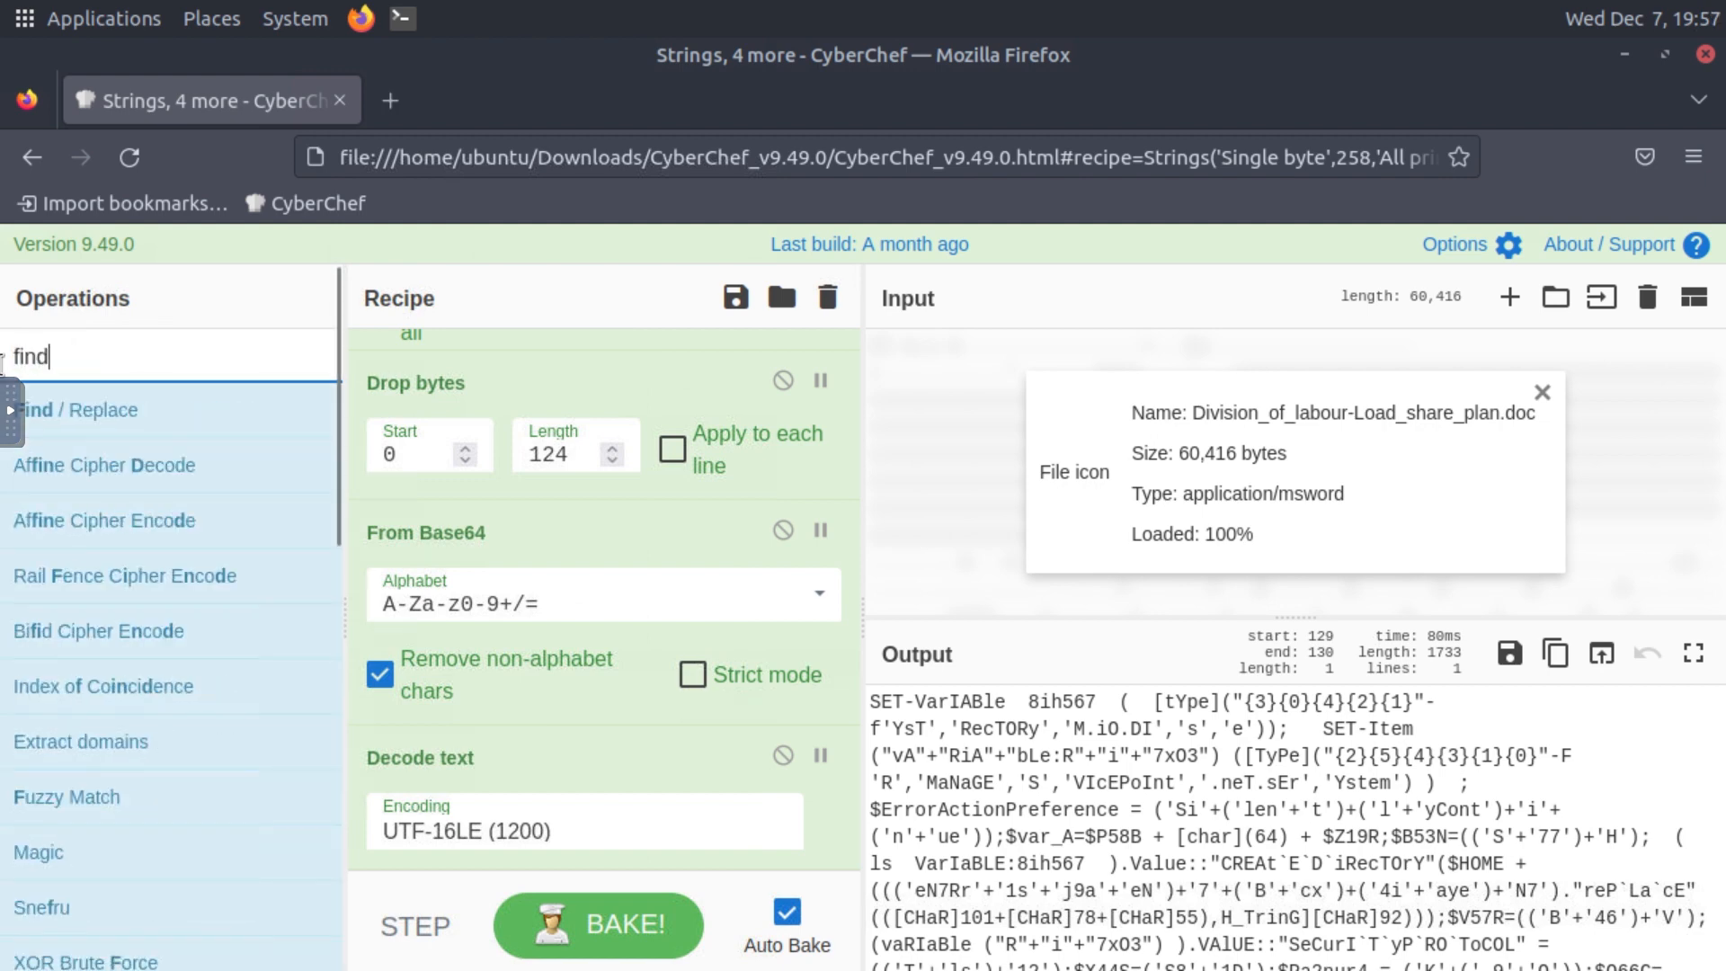
mouse_move(100, 432)
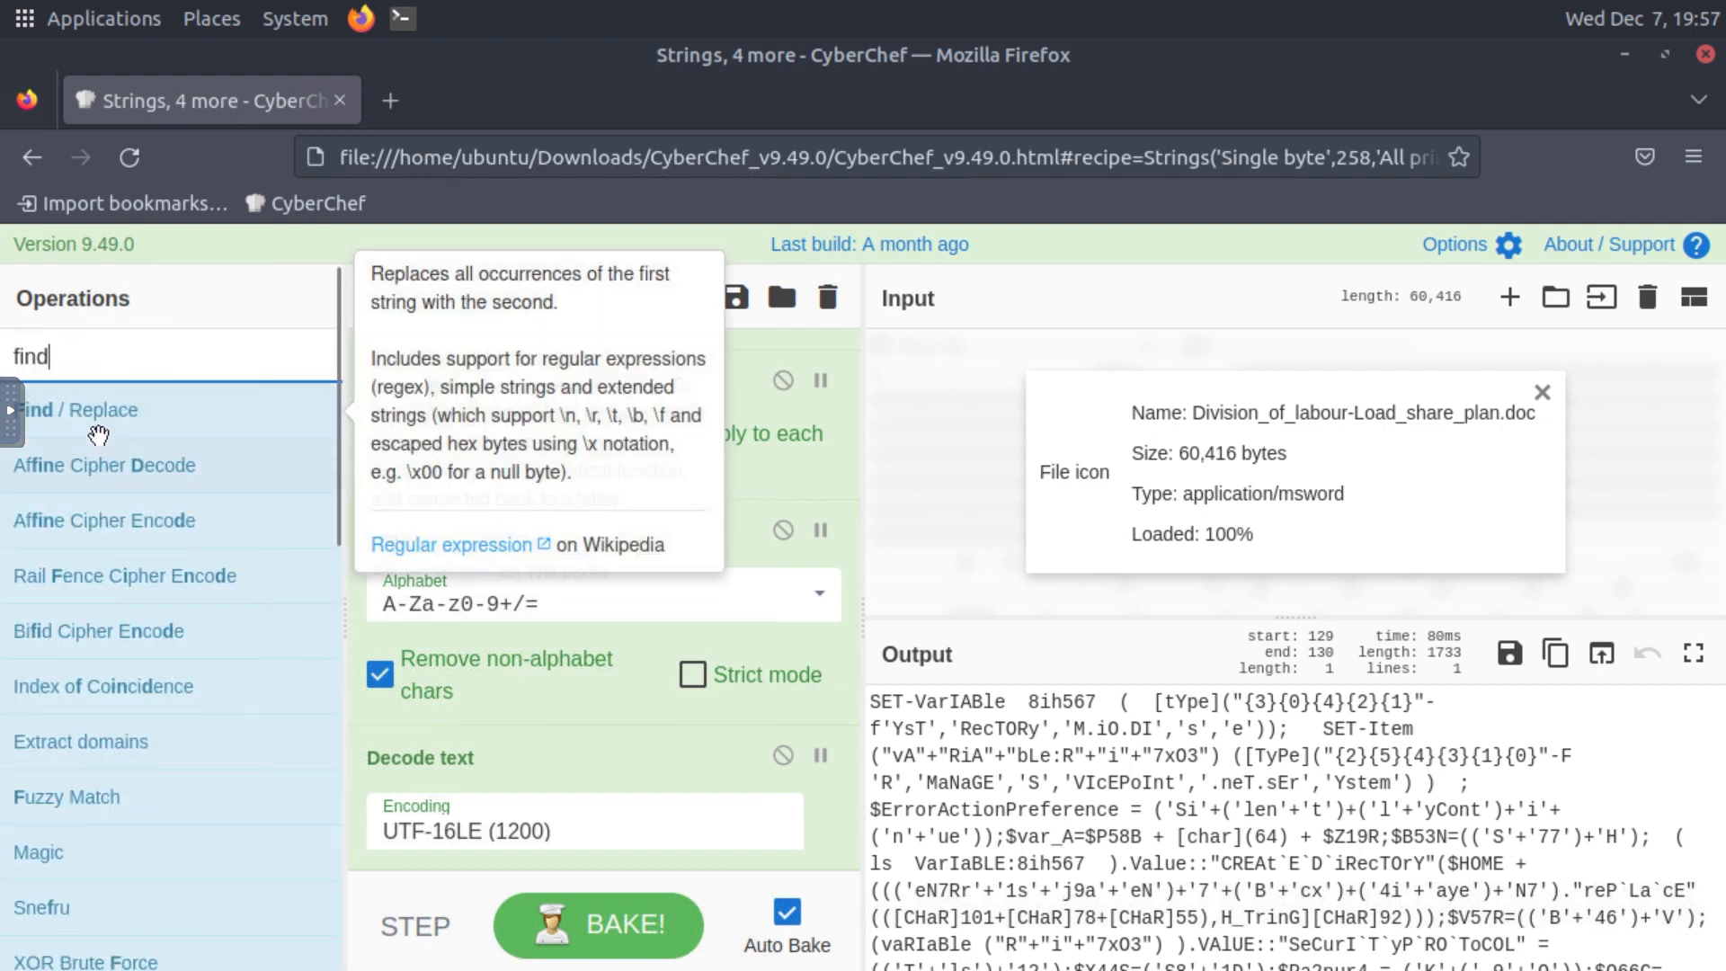
drag(101, 432, 654, 615)
scroll(653, 615, down, 4)
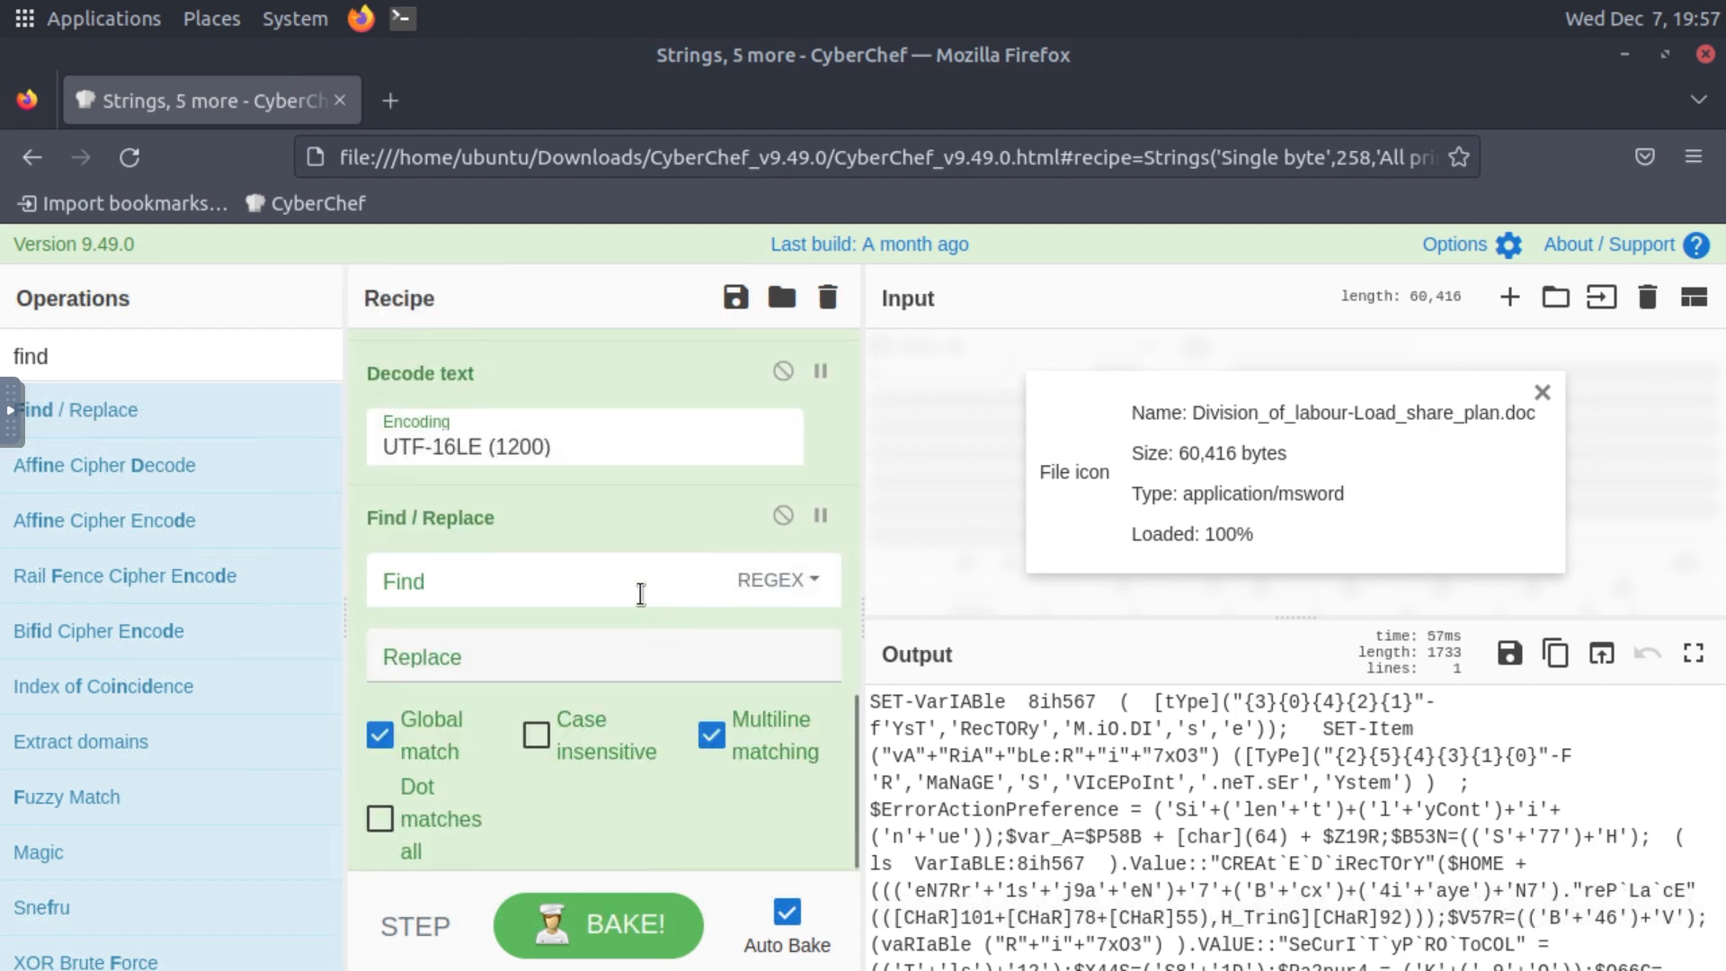
Step: Set the second Find / Replace to find the regex ['()+"`], leaving the replacement empty
click(645, 584)
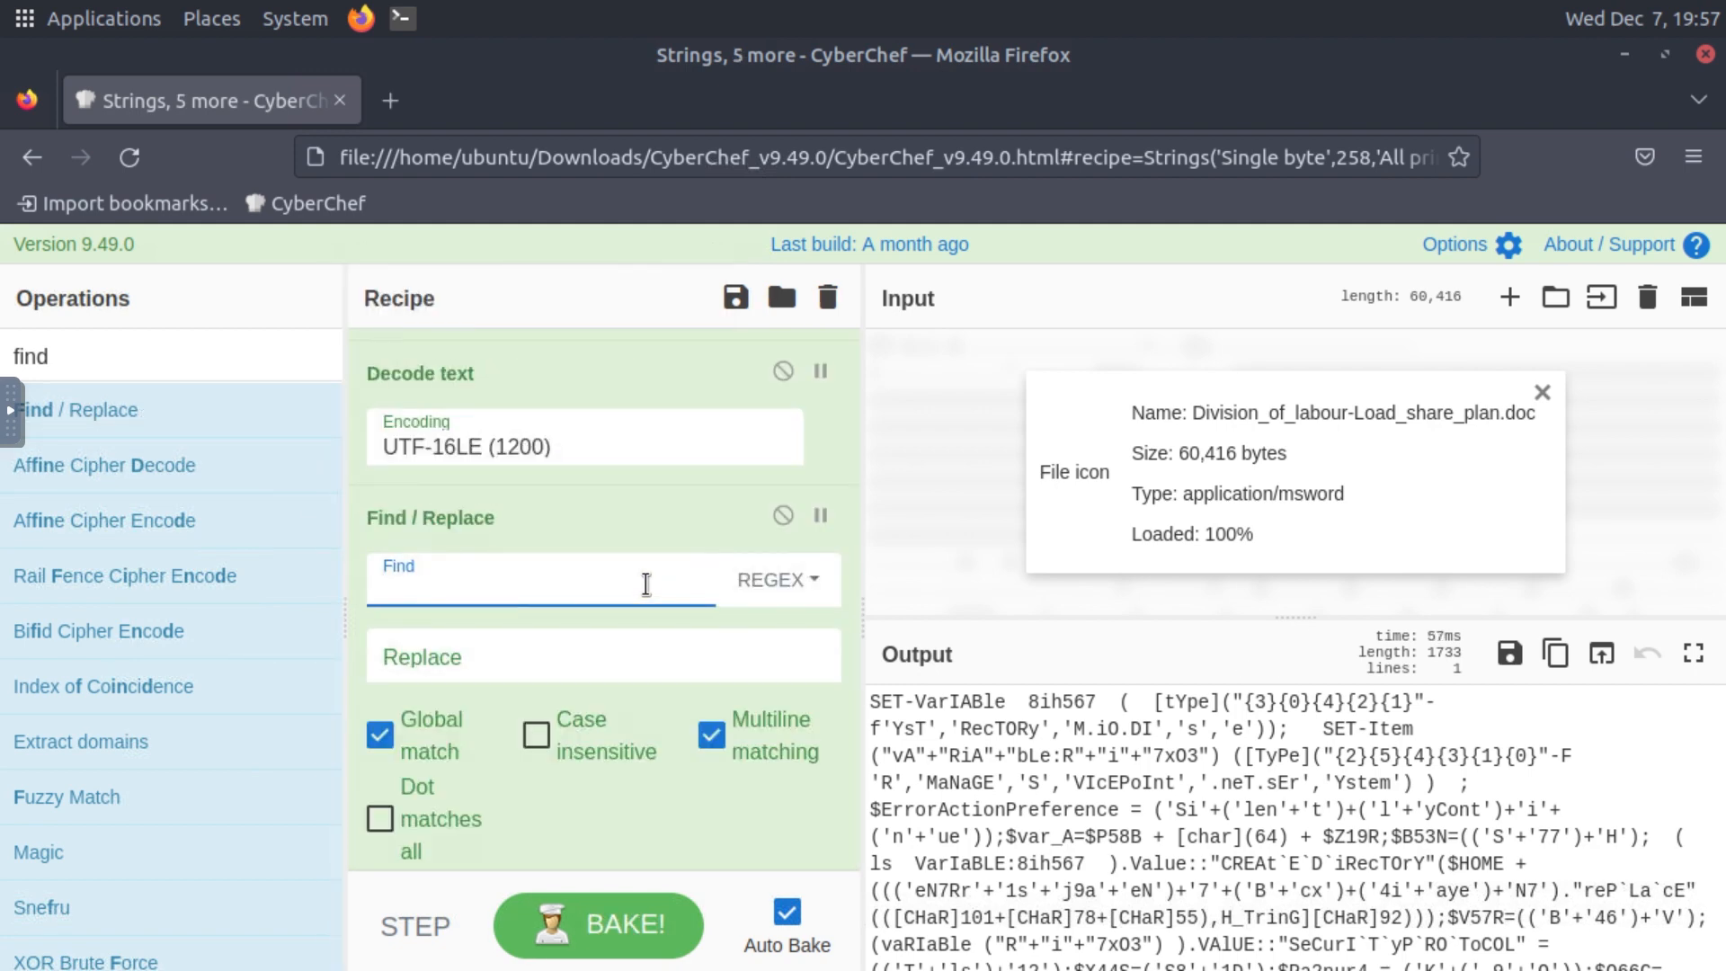
text([])
text(')
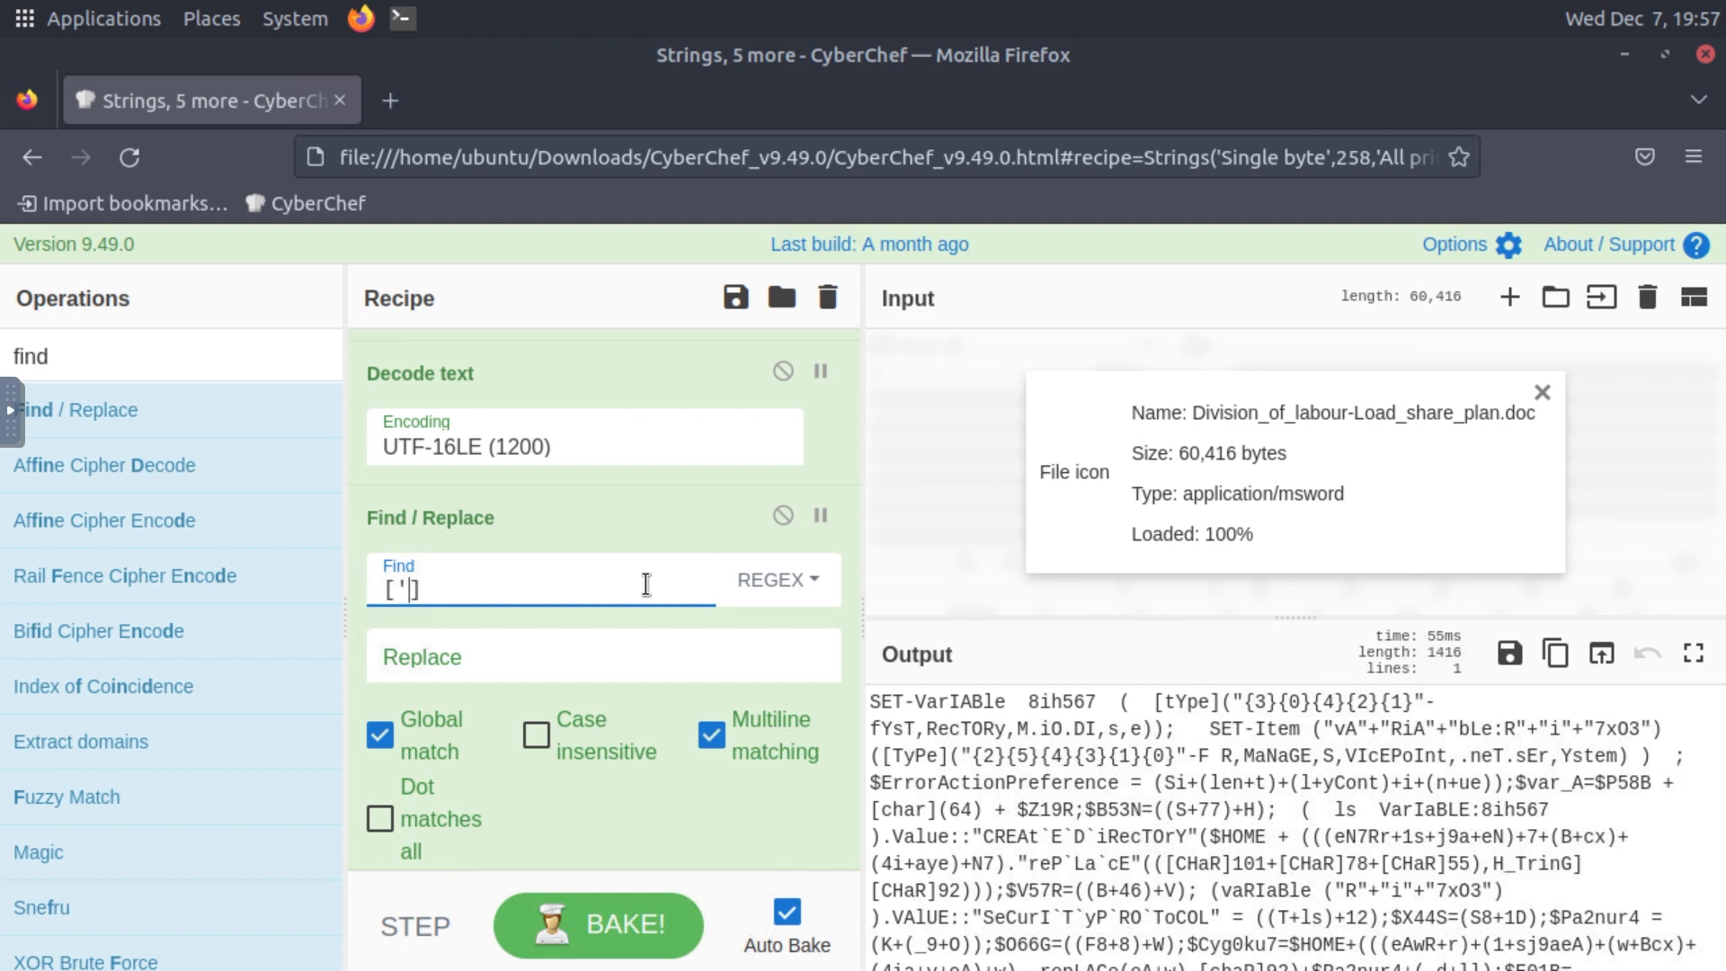
text(())
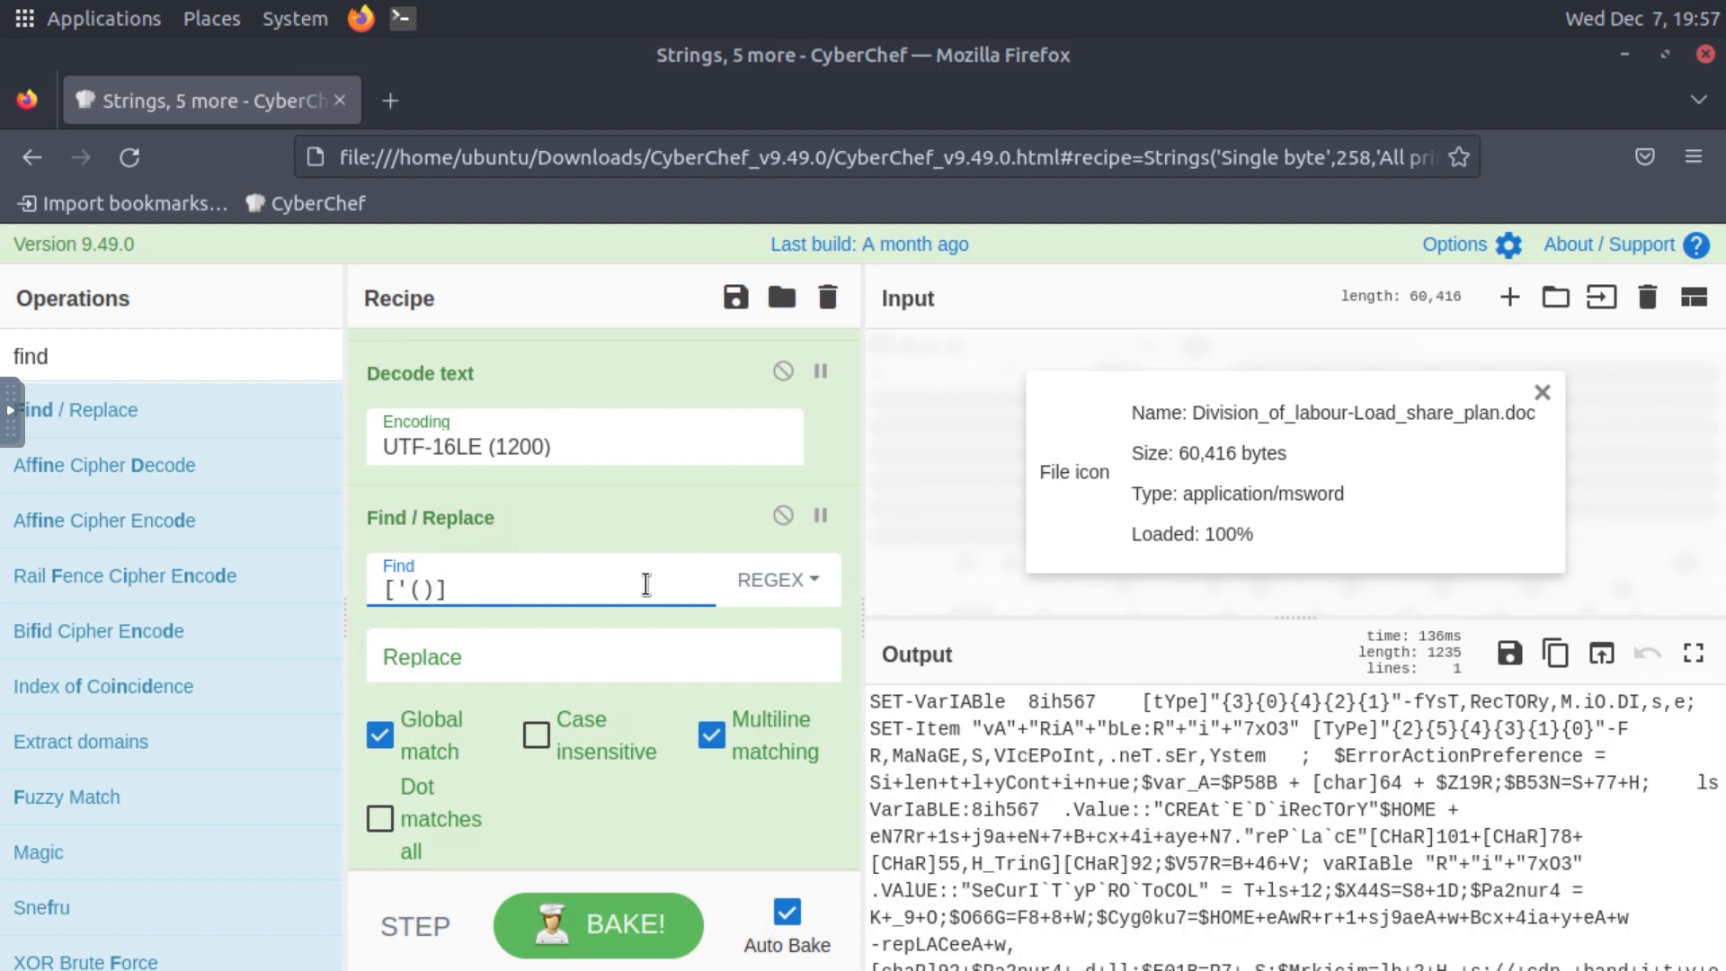
text(+")
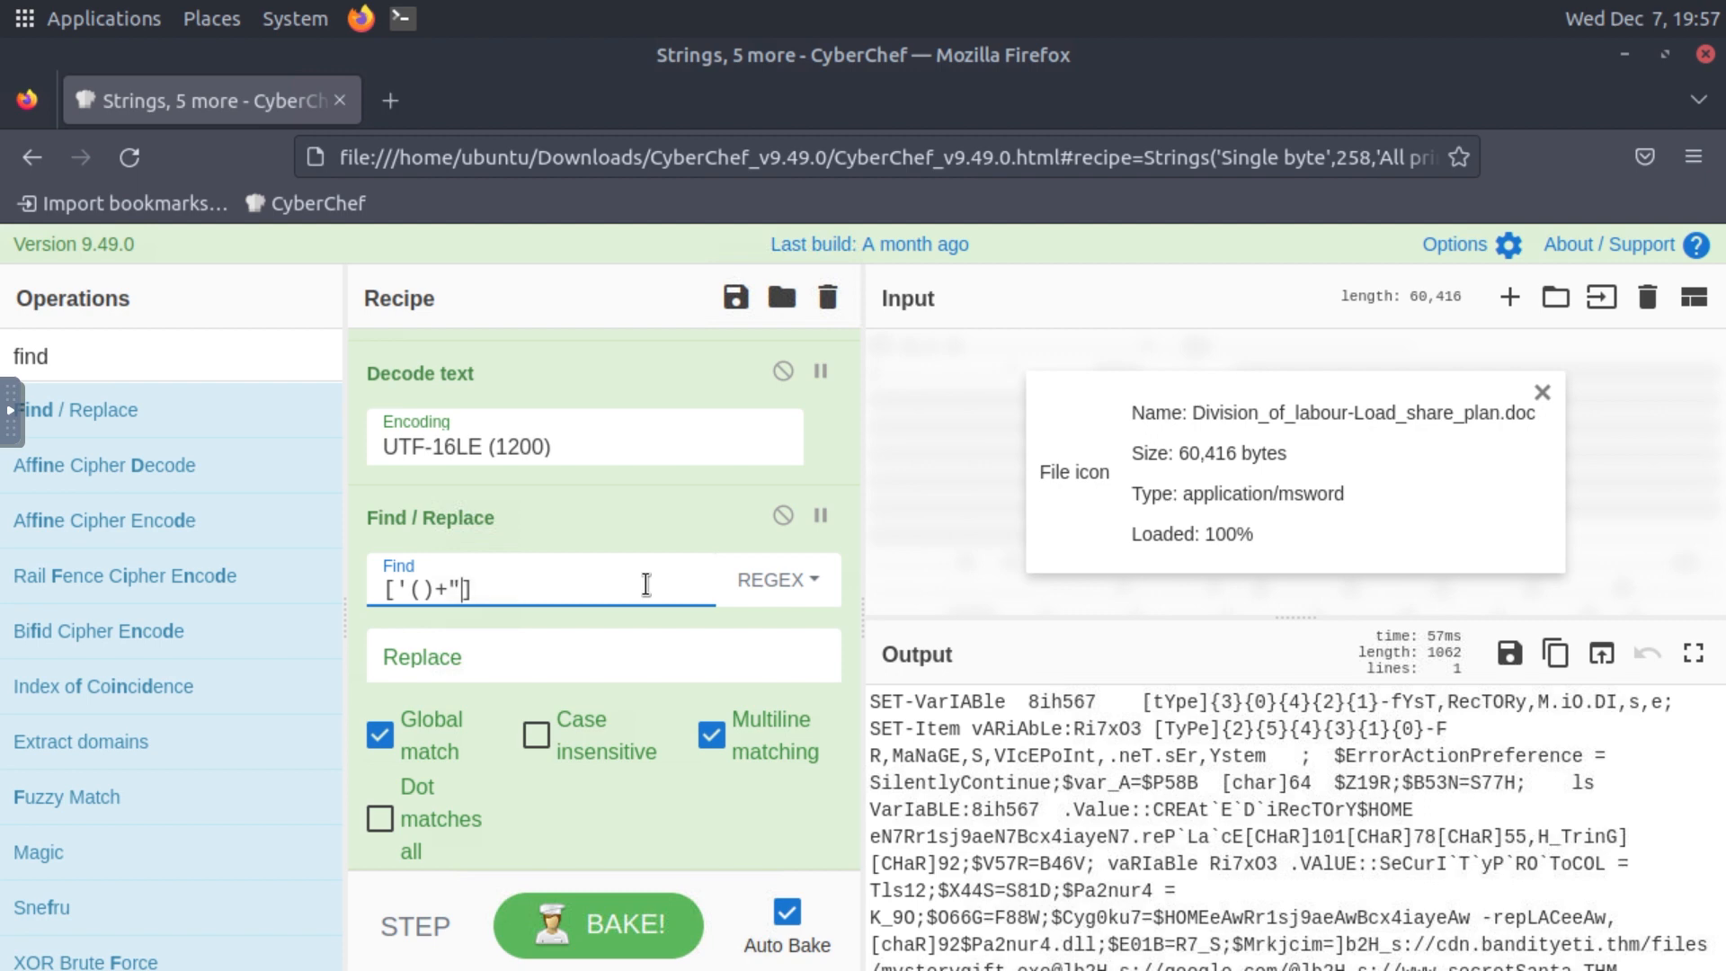
text(`)
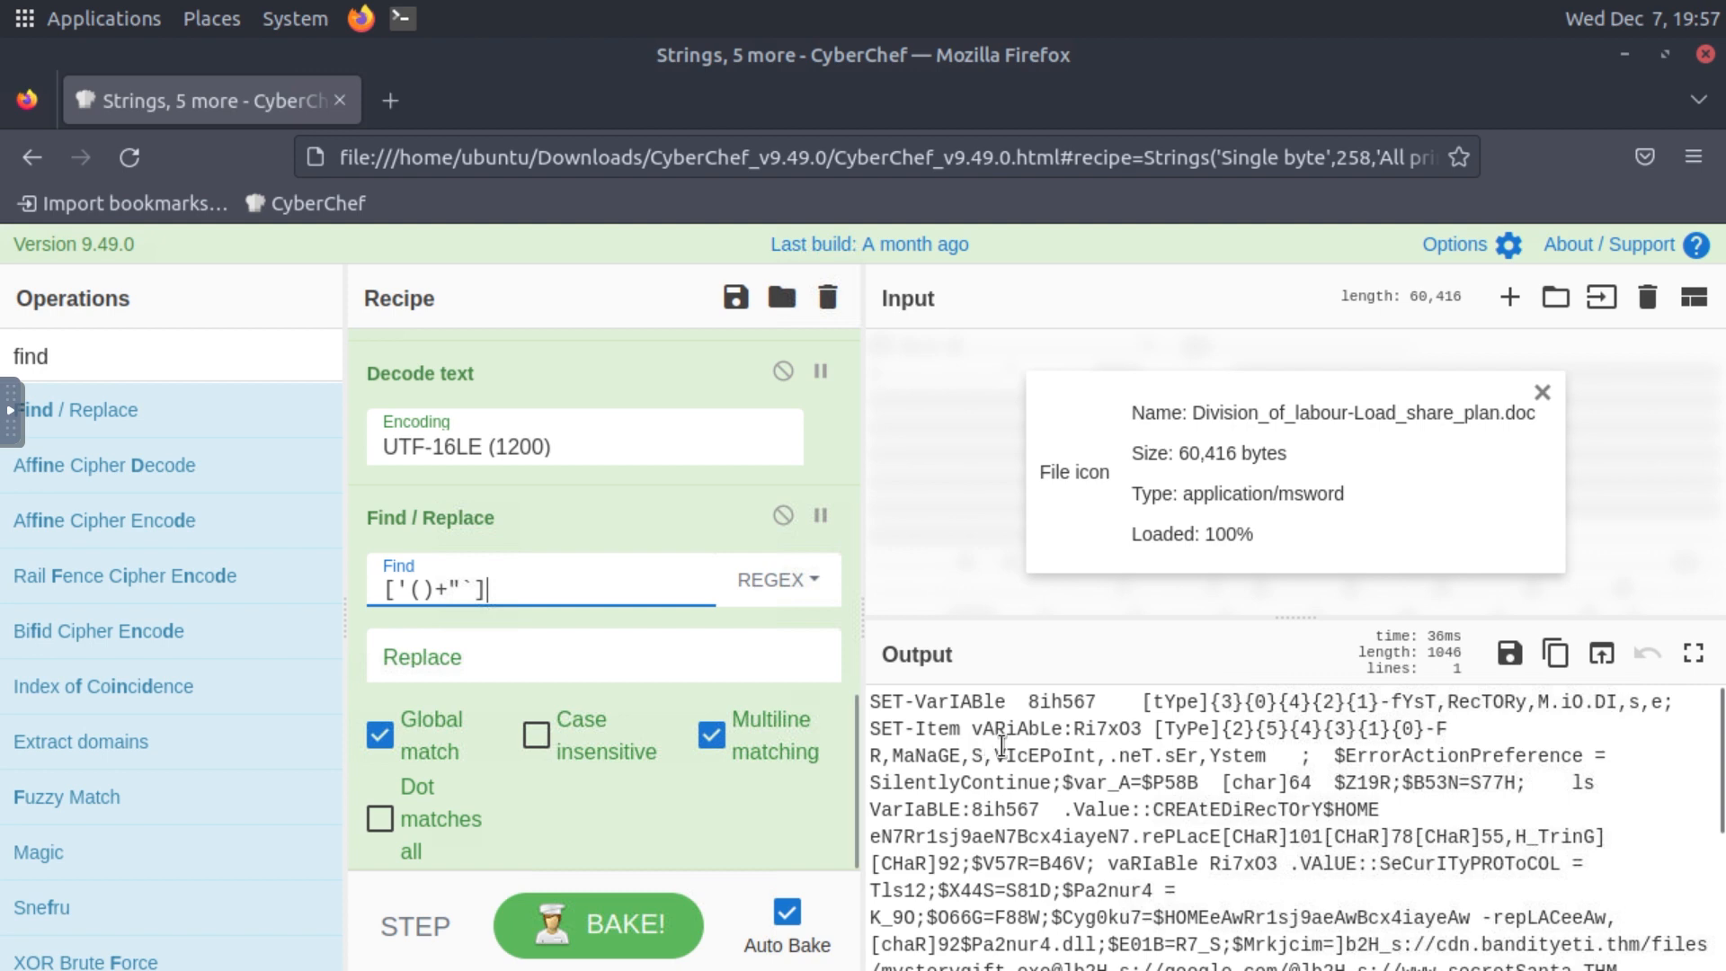
Step: Examine the URLs in the cleaned script, highlighting the repeated b2H_ sequence in front of them
scroll(1070, 759, down, 5)
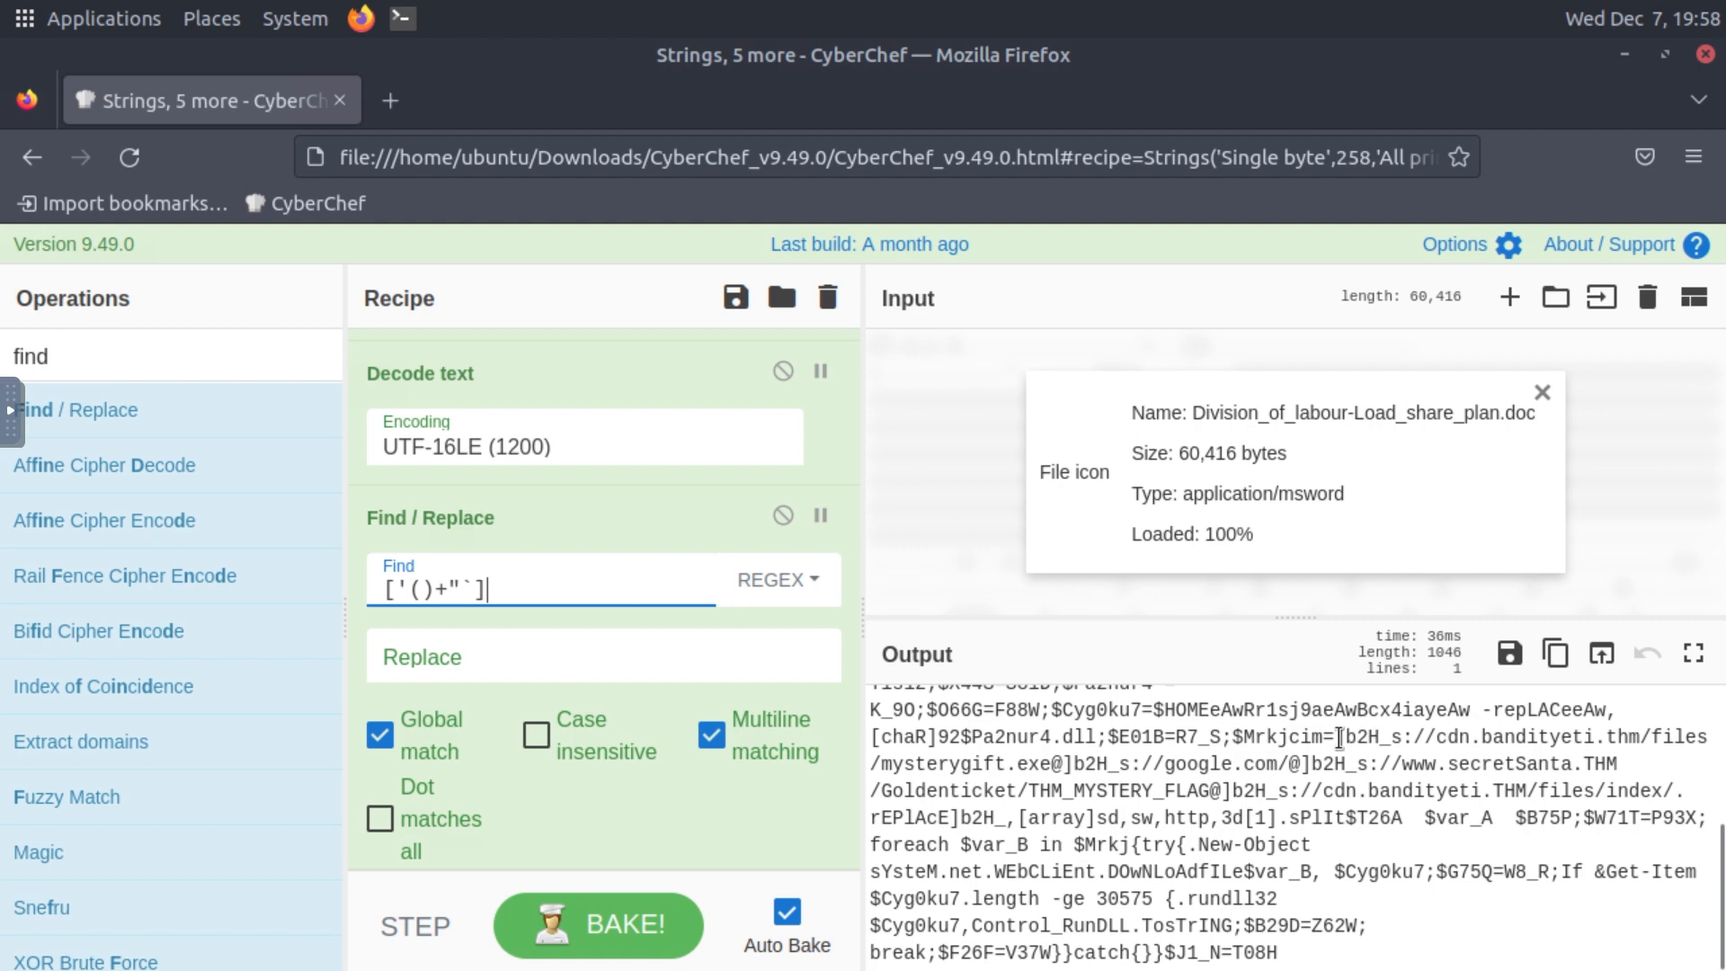
drag(1344, 738, 1392, 737)
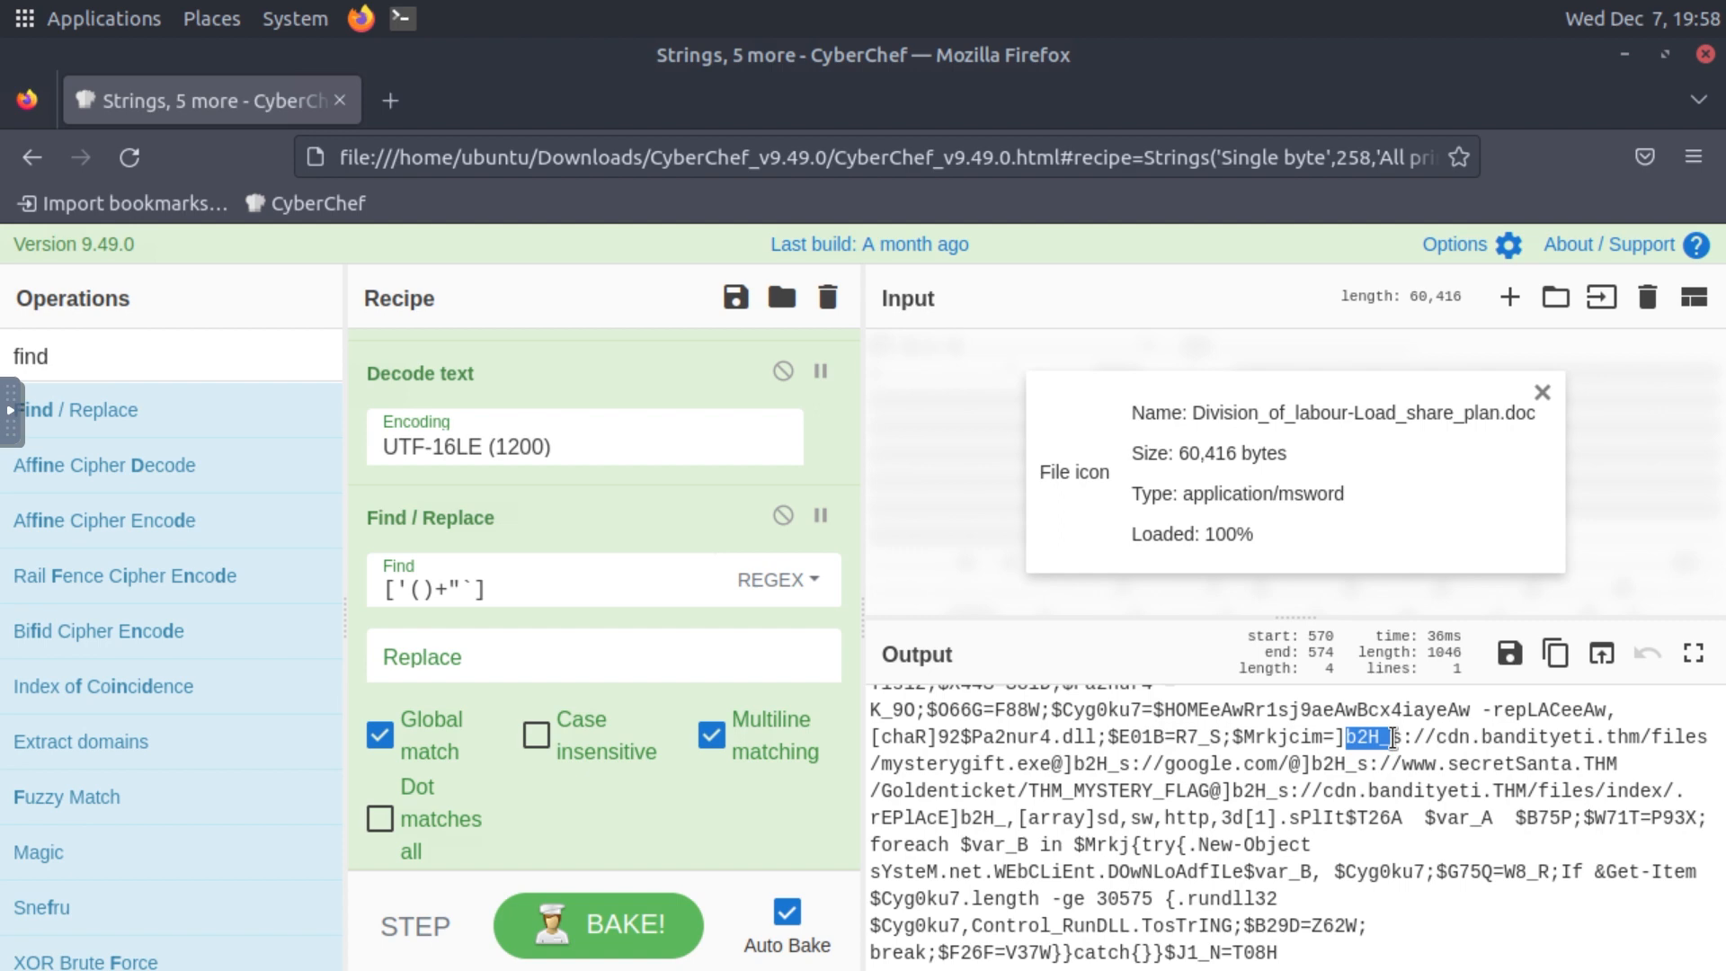
click(1377, 790)
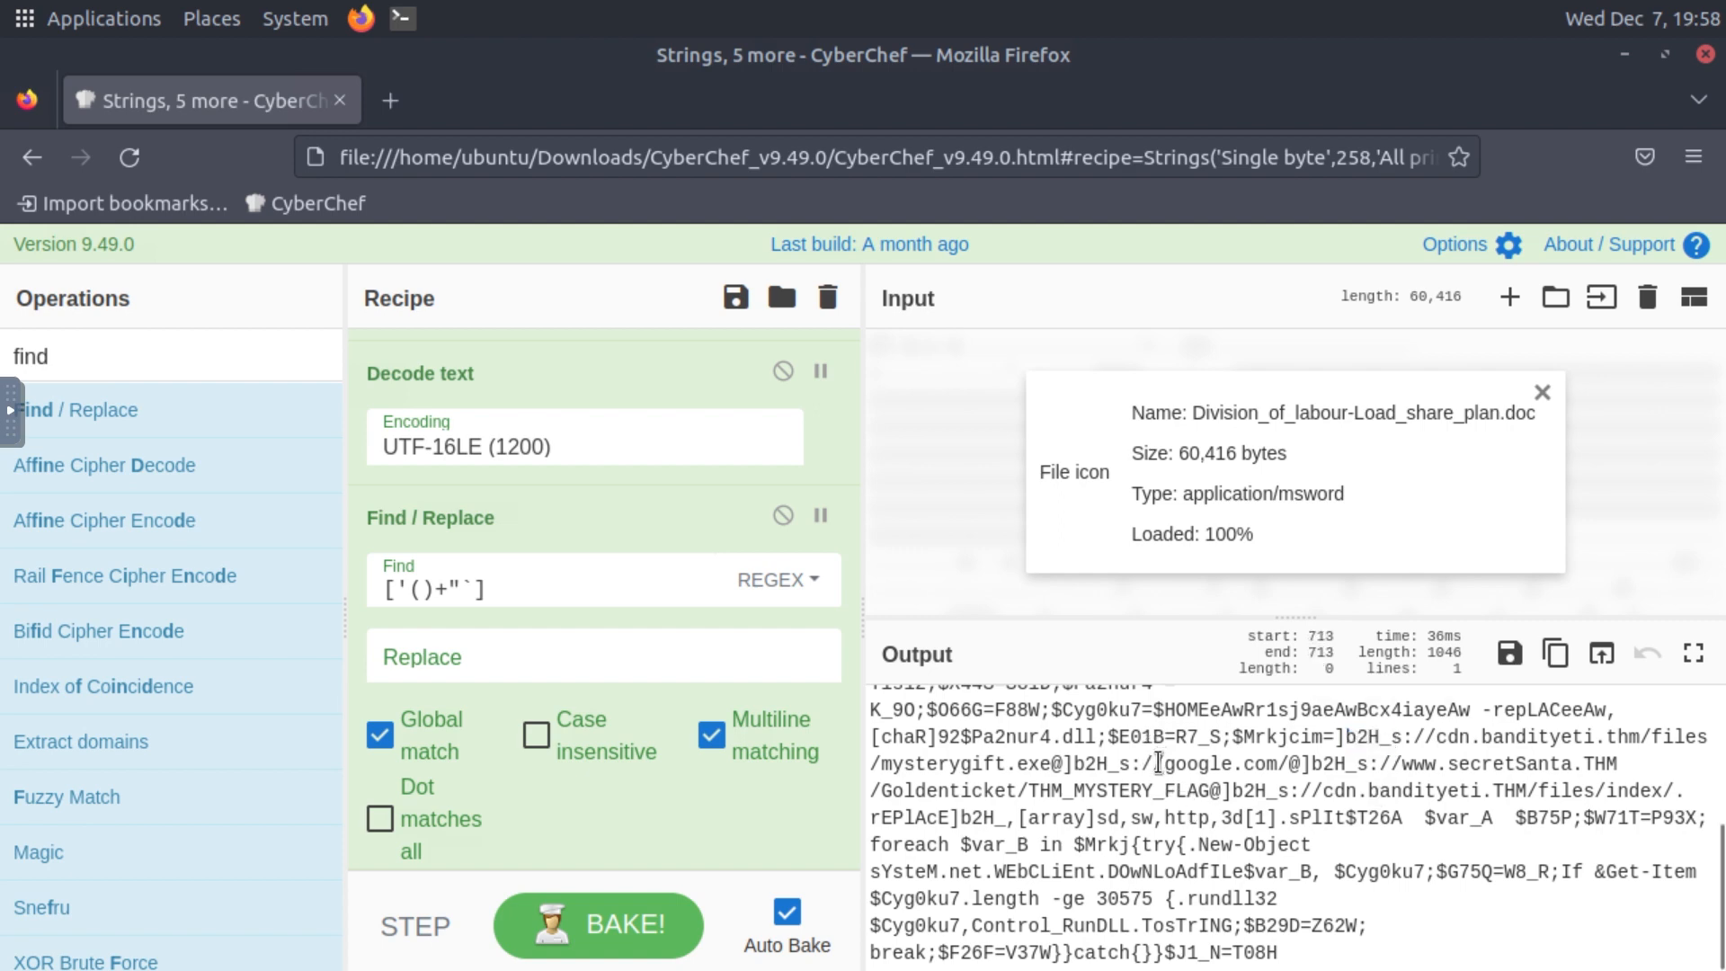
drag(1072, 764, 1121, 765)
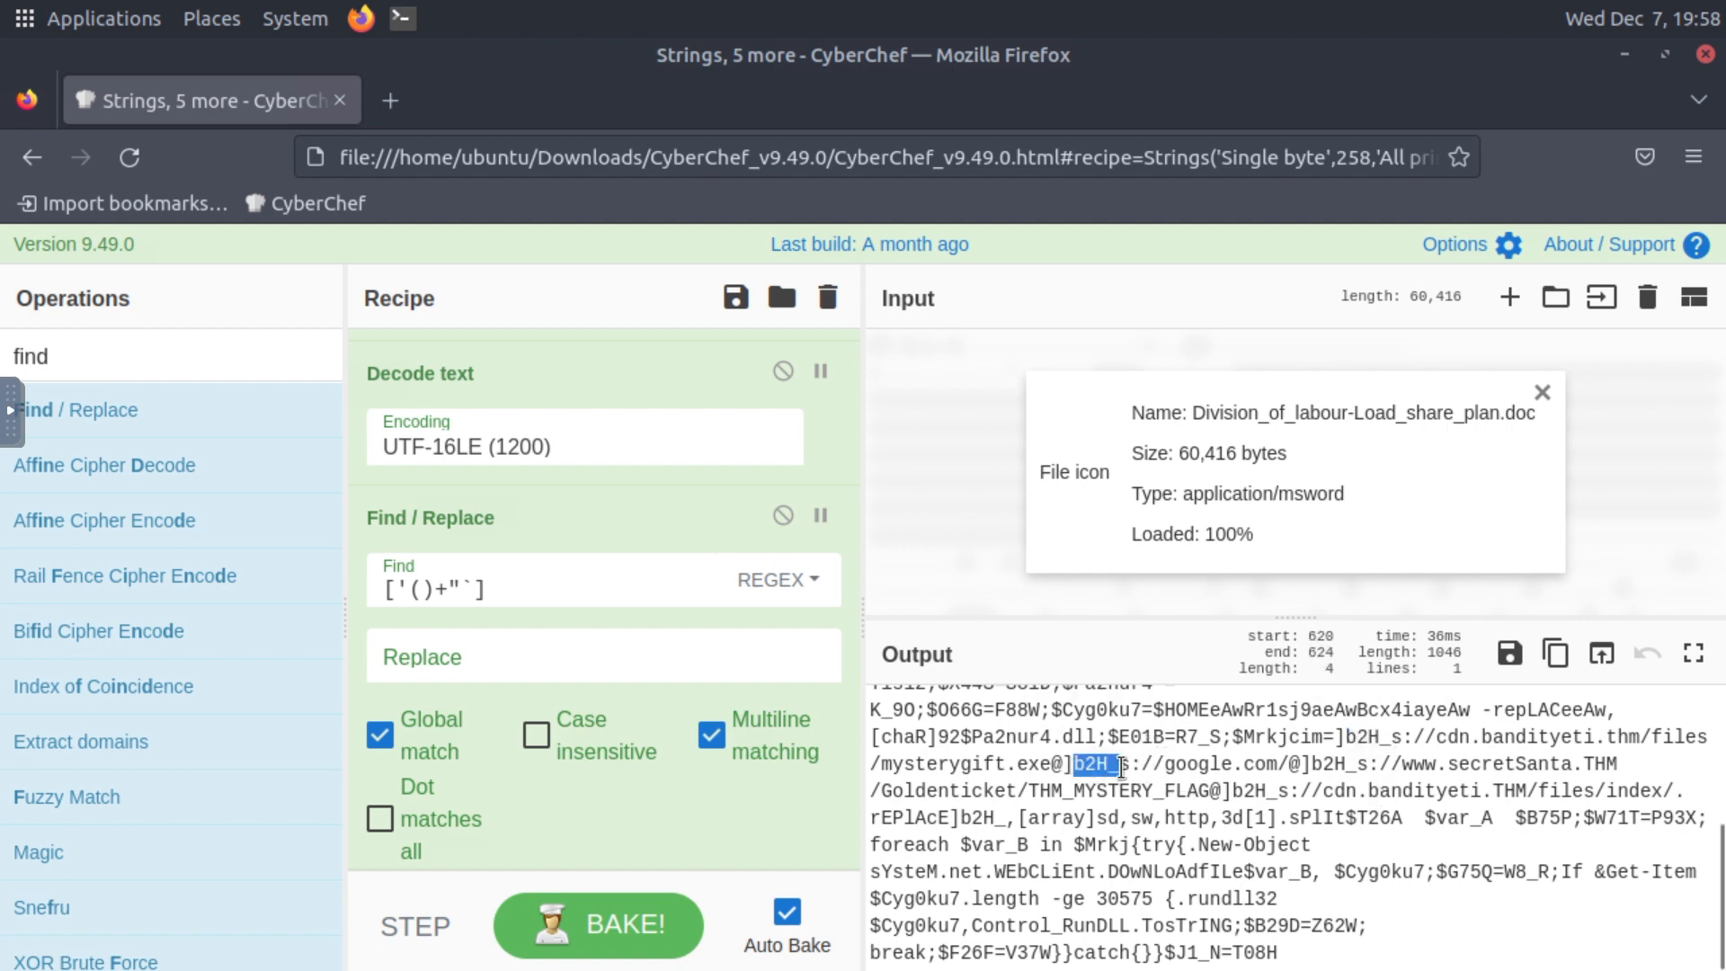
Step: Add a third Find / Replace to the recipe that finds b2H_ and replaces it with http
click(1154, 797)
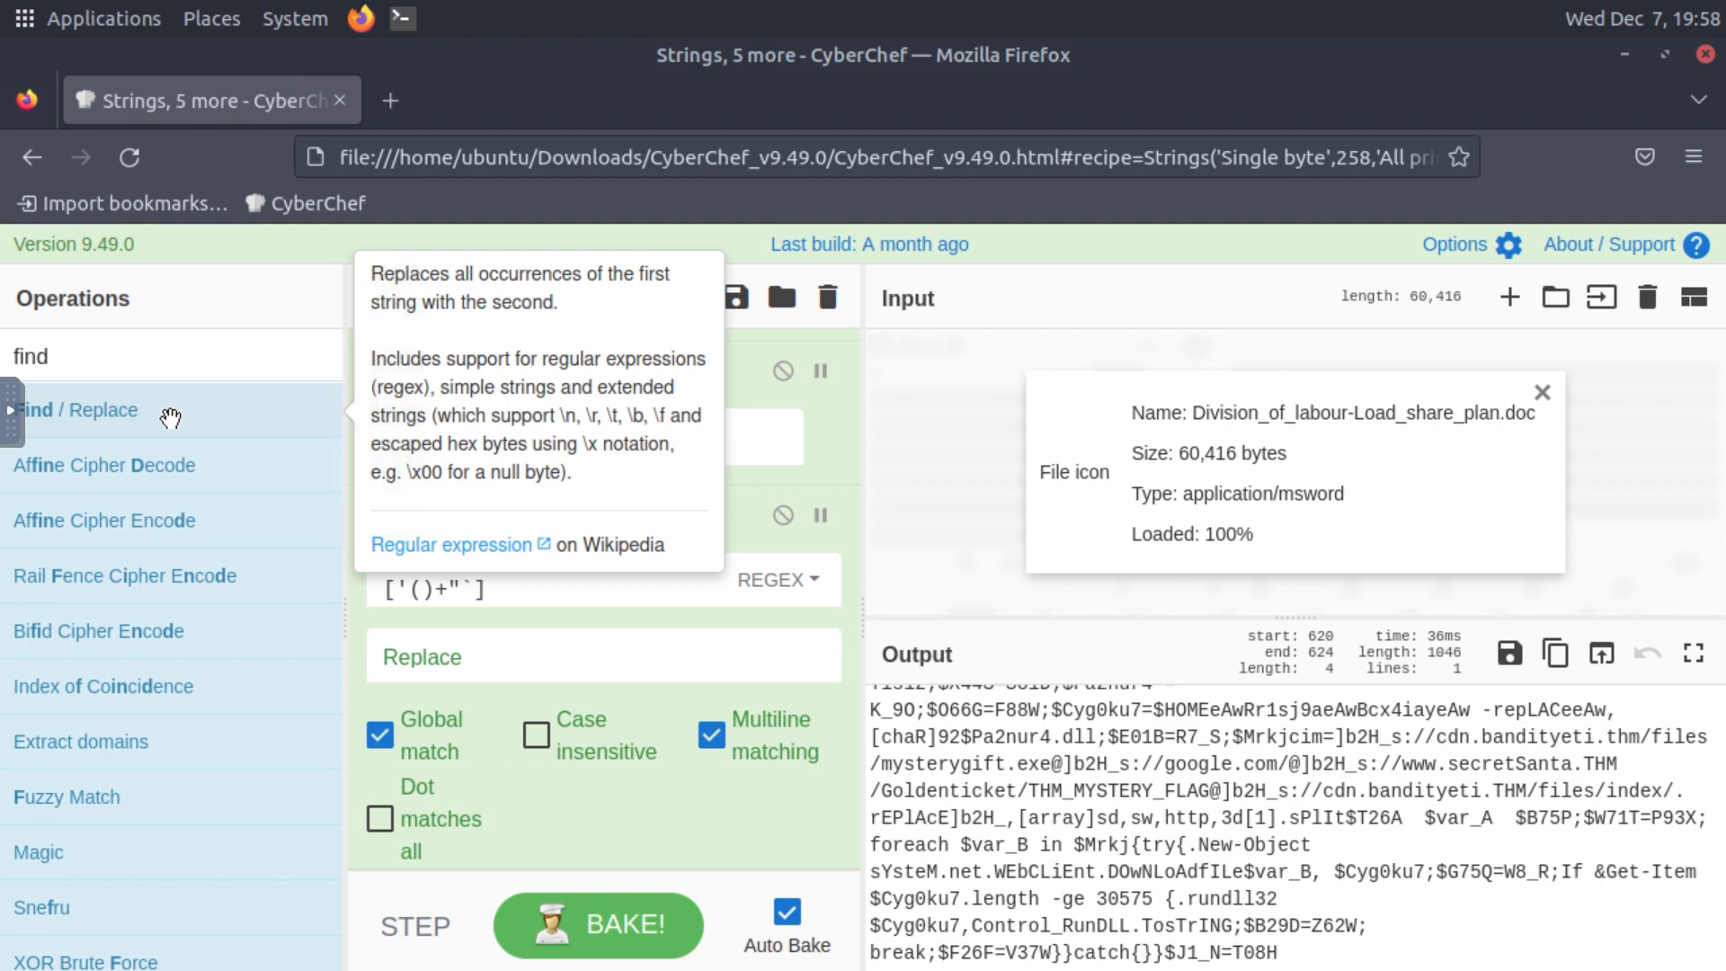
drag(171, 418, 575, 584)
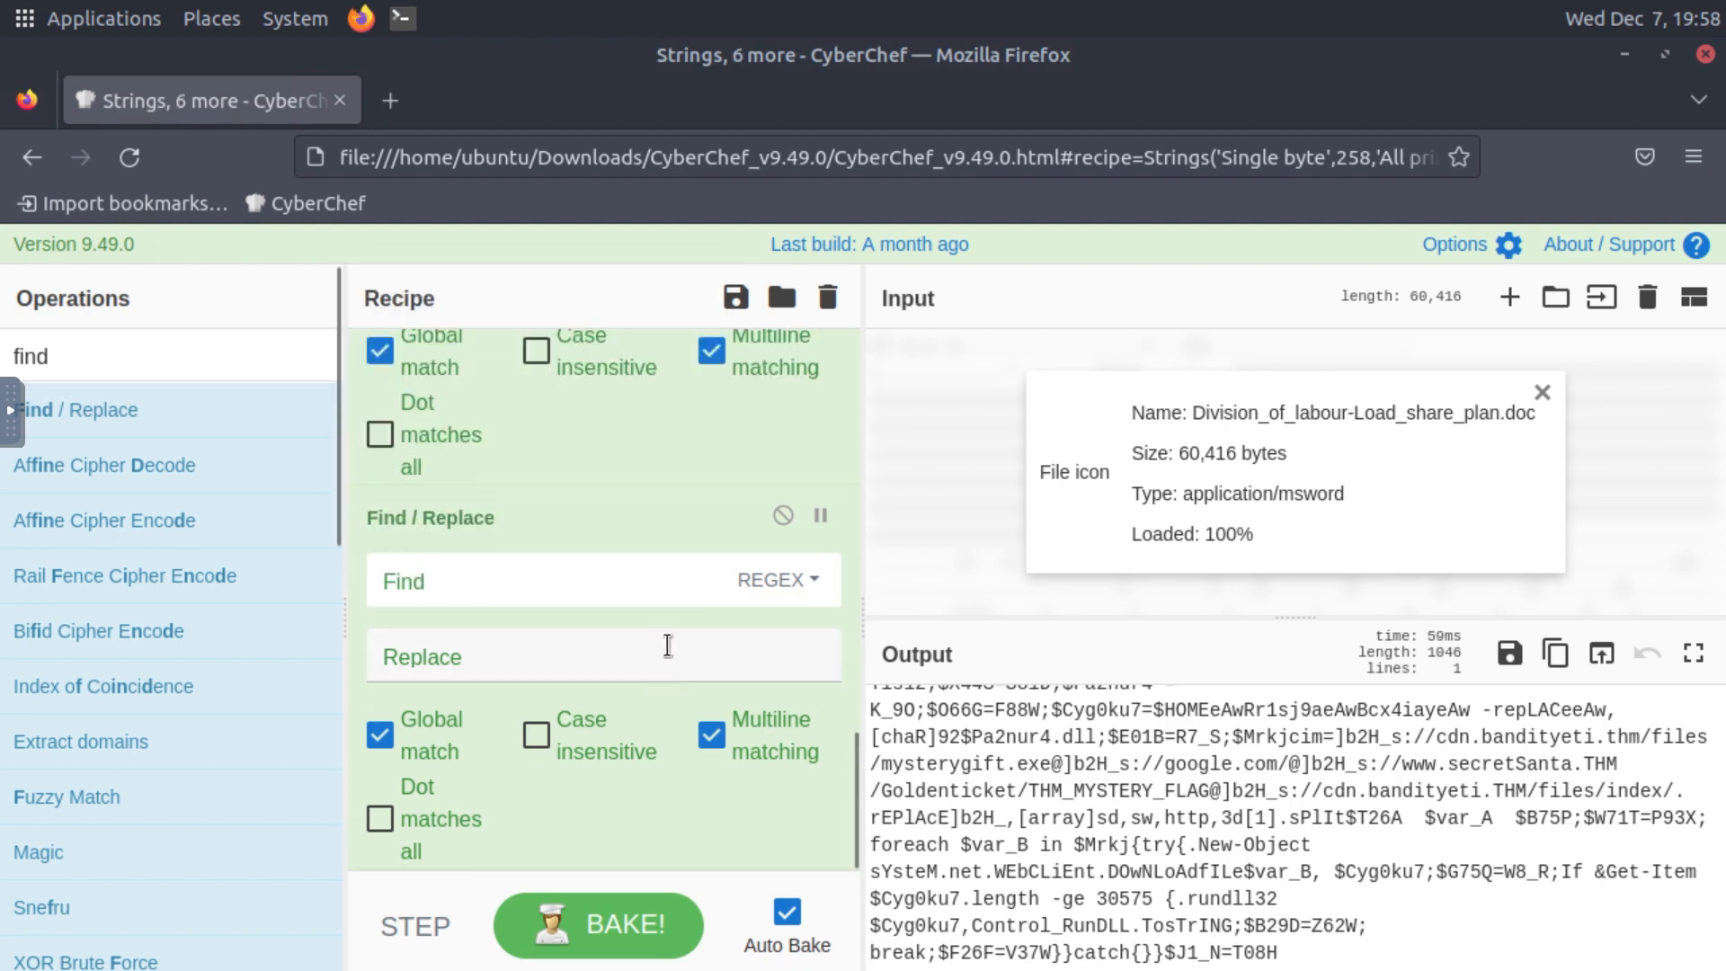
click(559, 585)
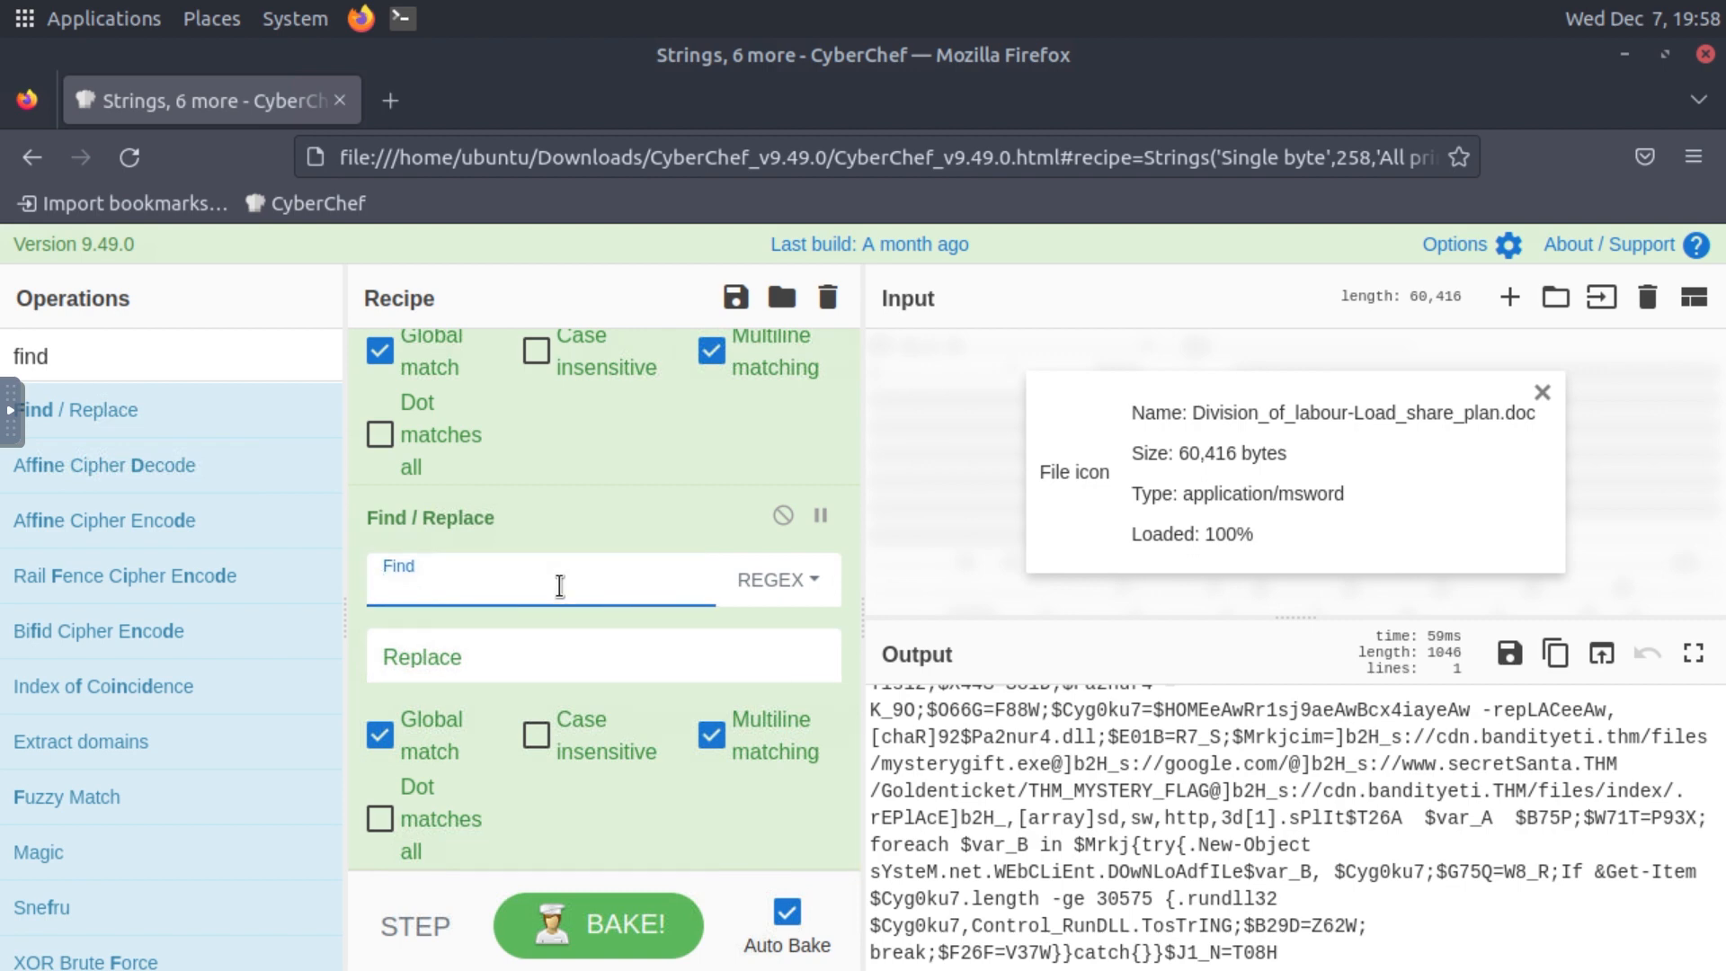
text(b2)
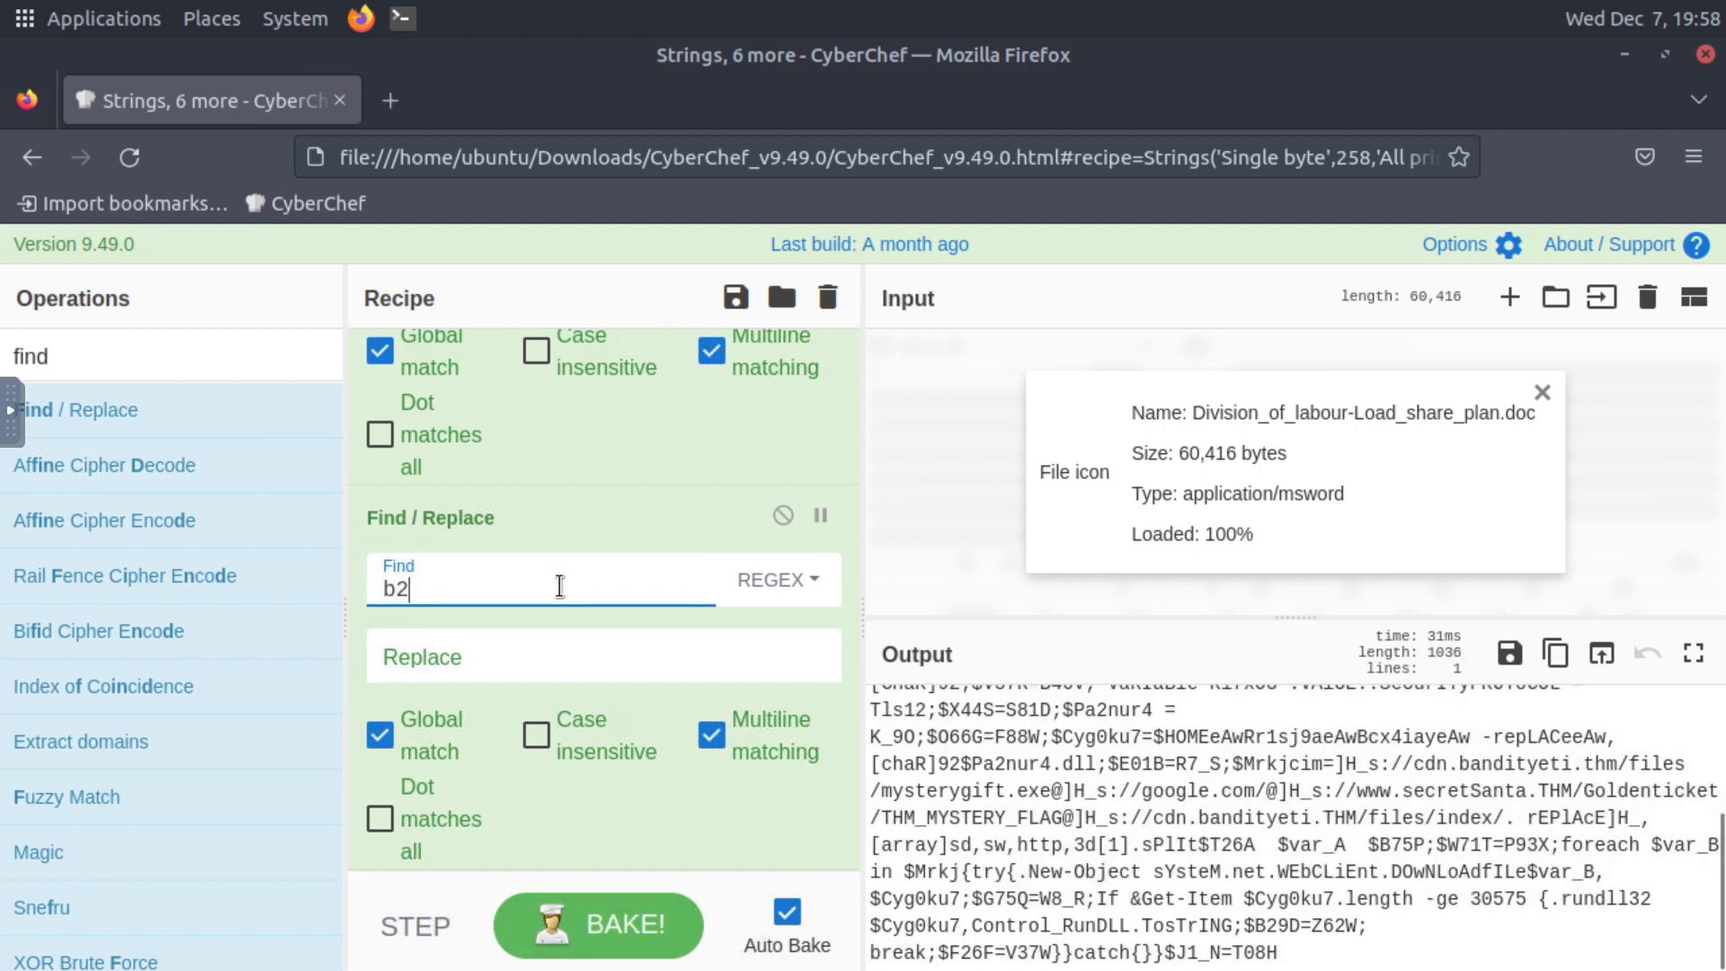
text(H_)
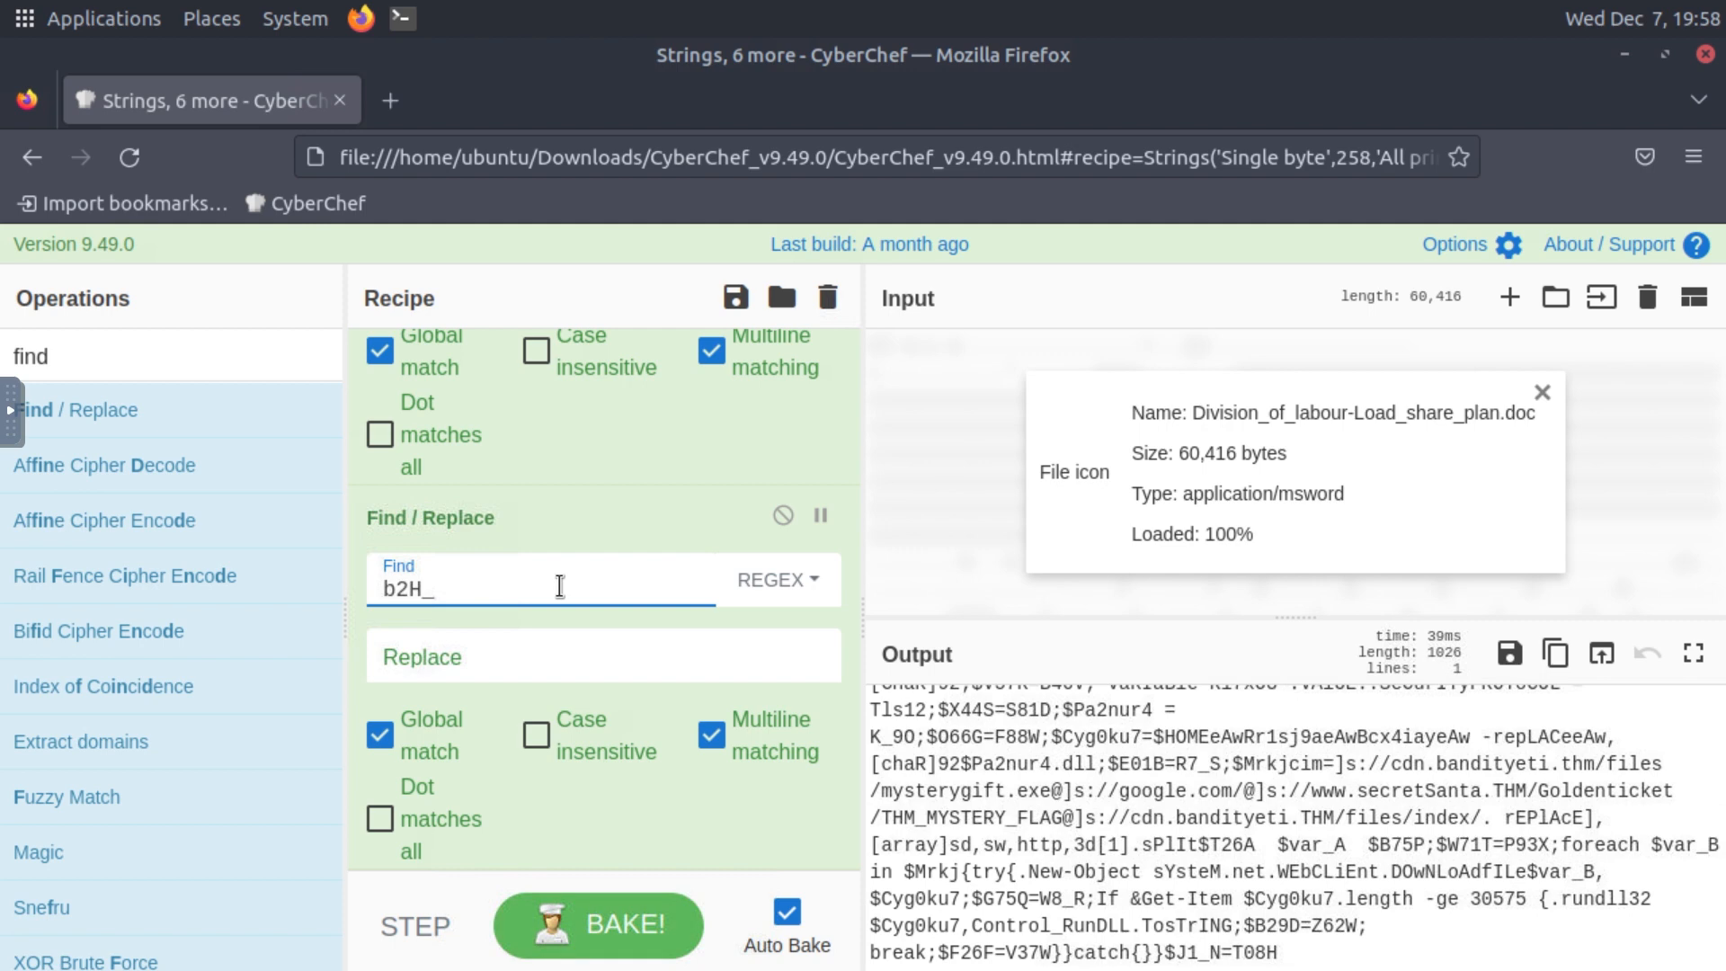
click(488, 670)
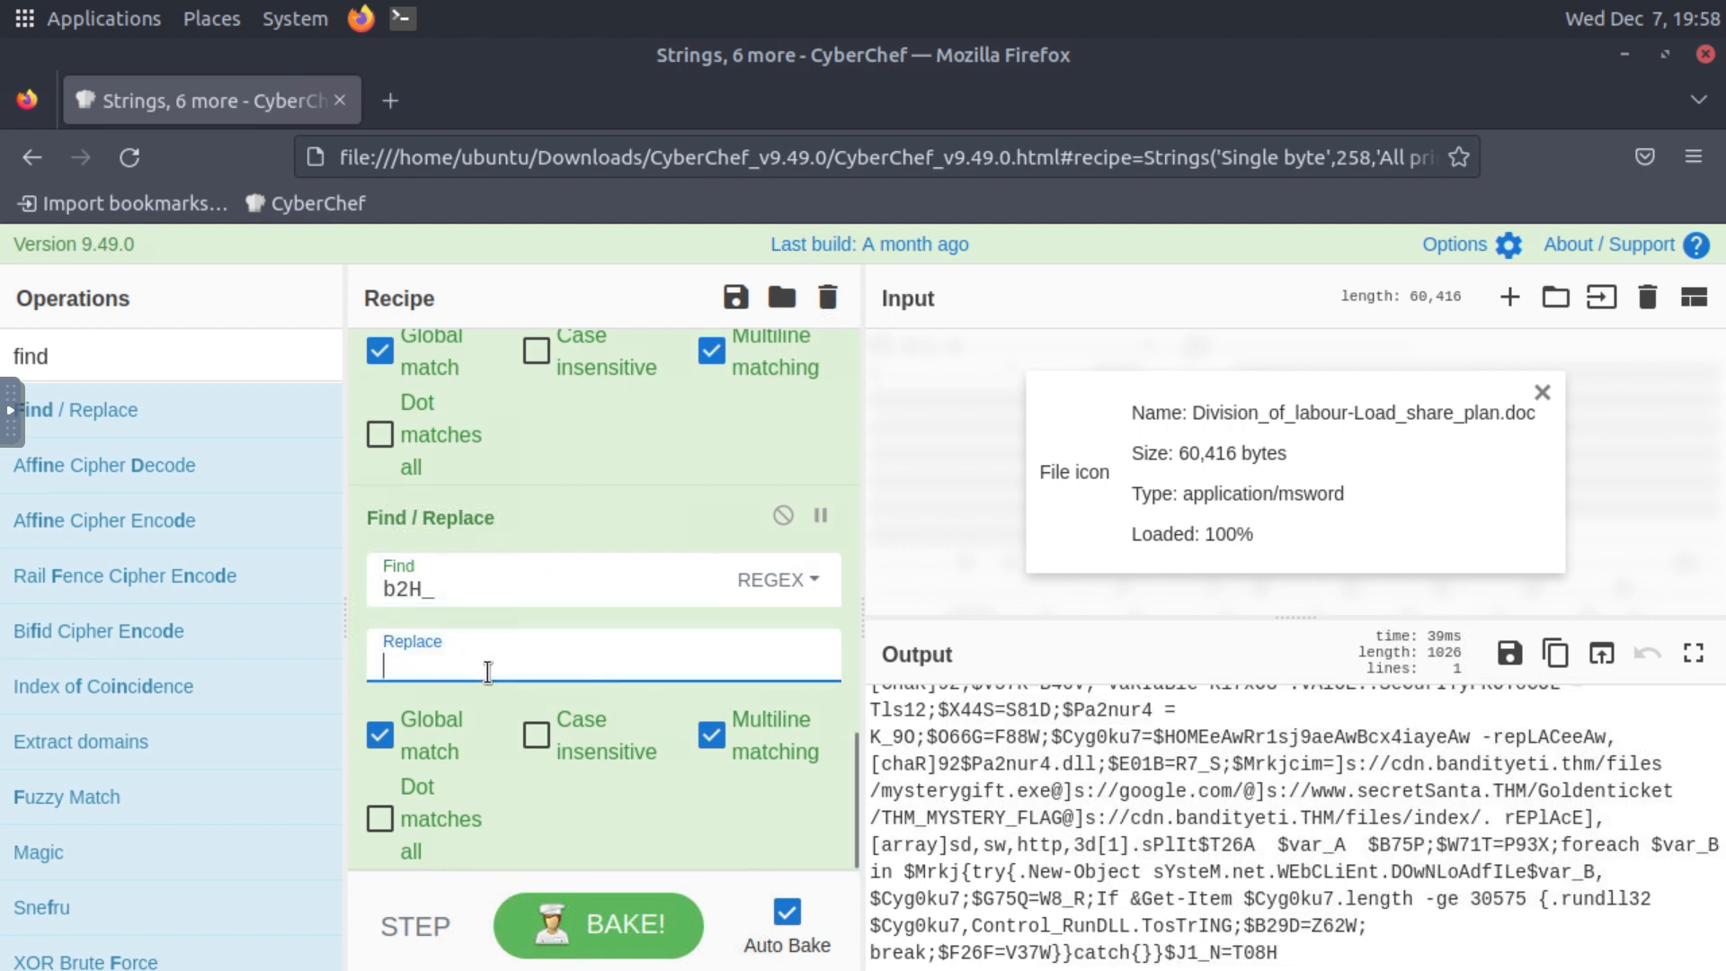
text(htt)
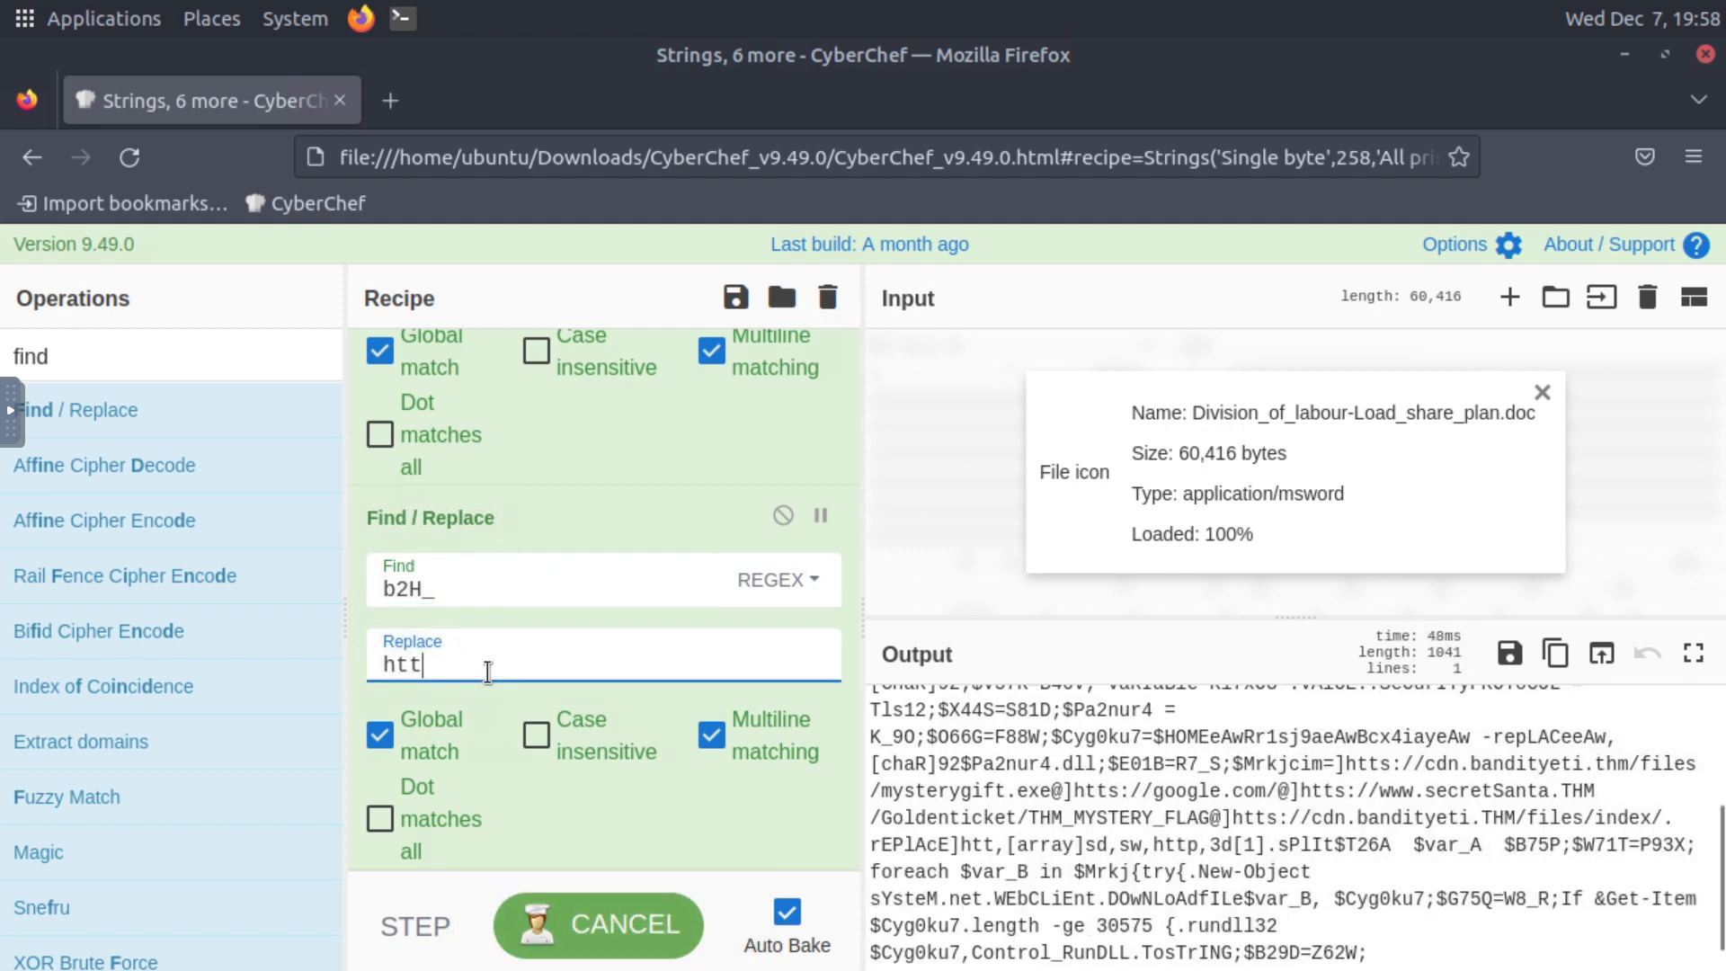
text(p)
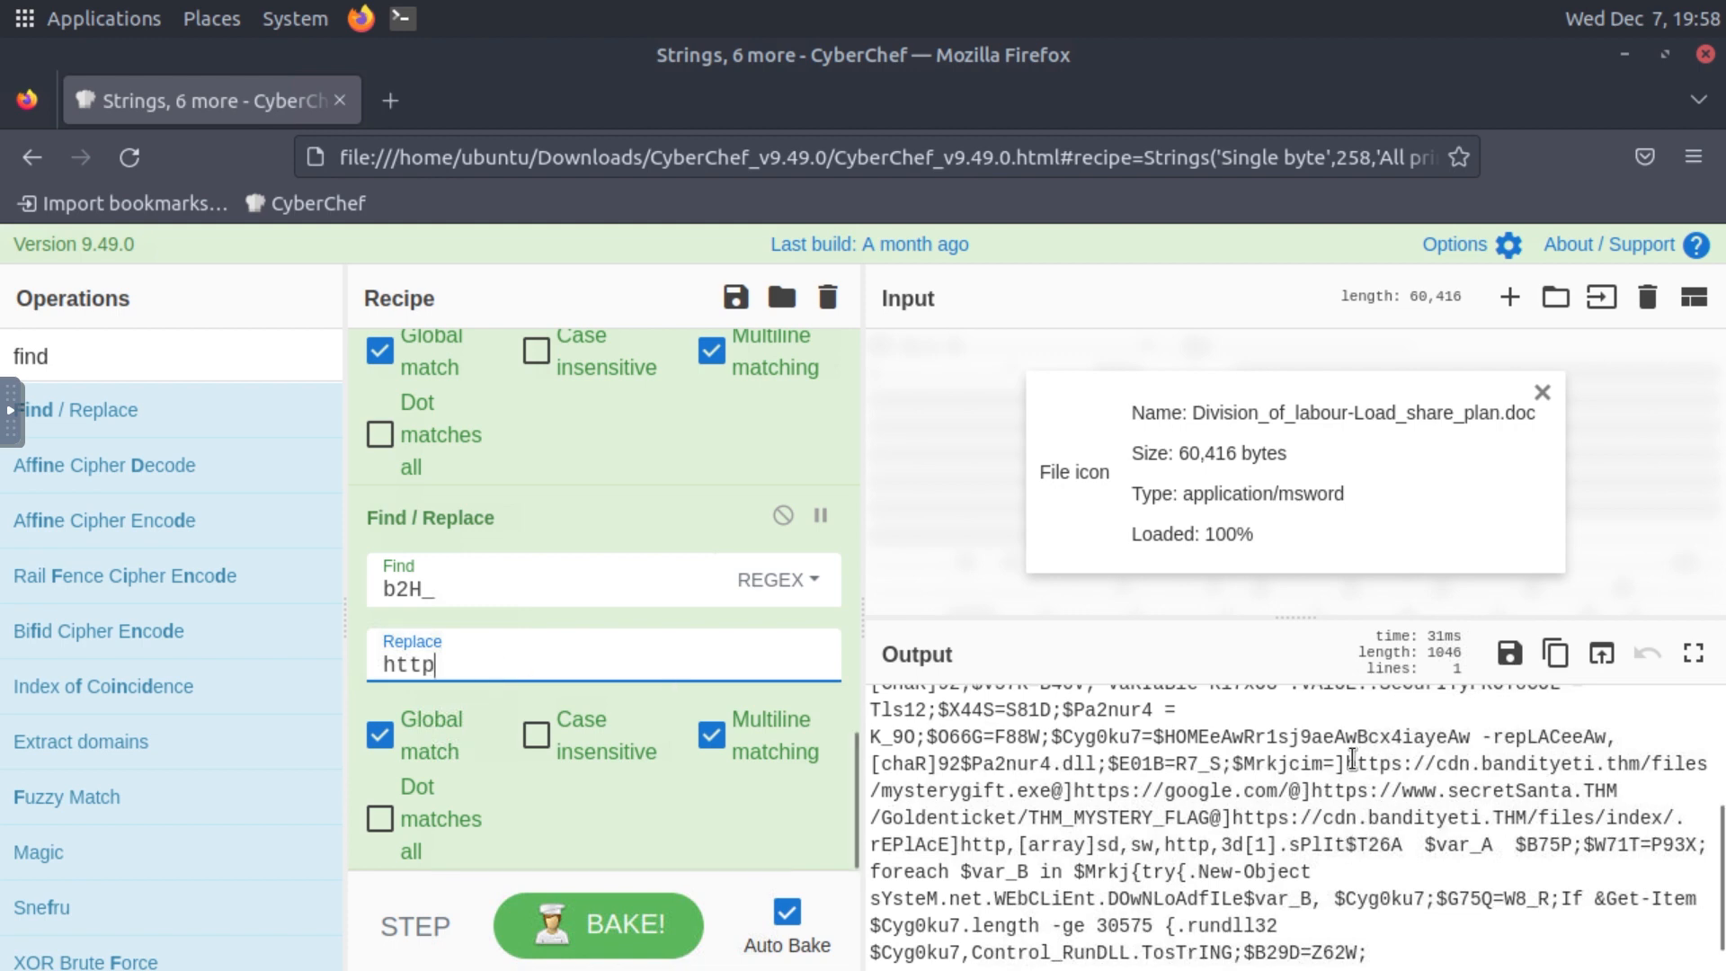
Step: Find the Extract URLs operation and add it to the recipe after the third Find / Replace
drag(1504, 775, 1653, 773)
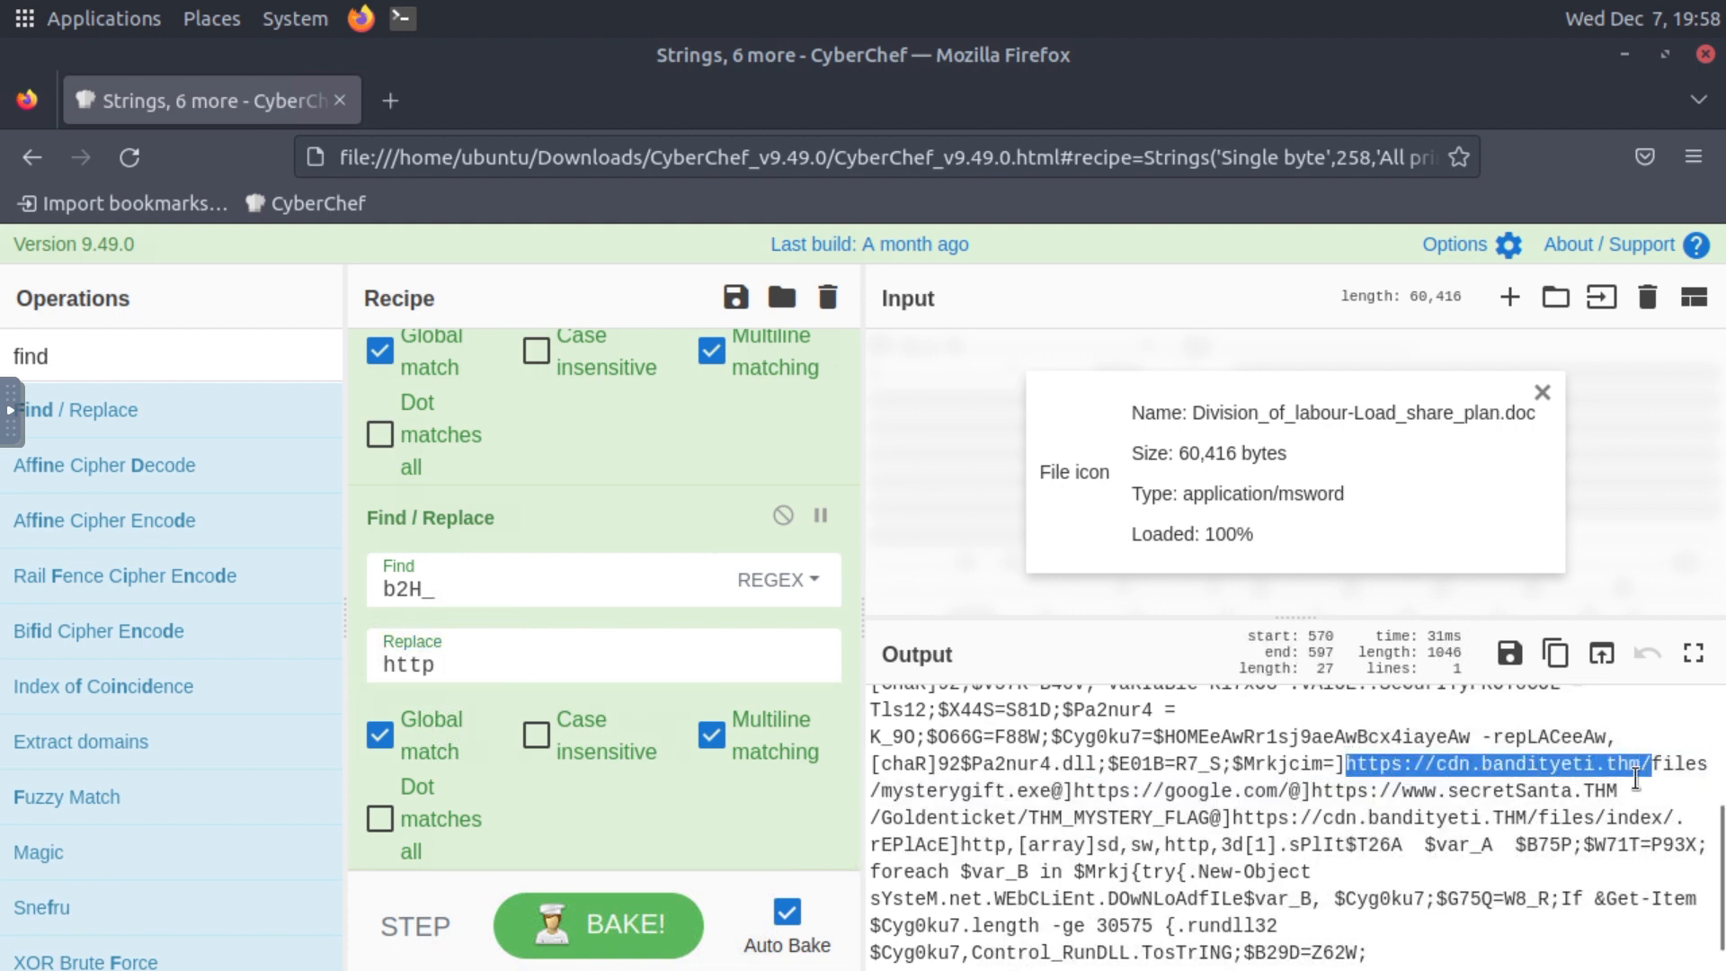
click(1498, 797)
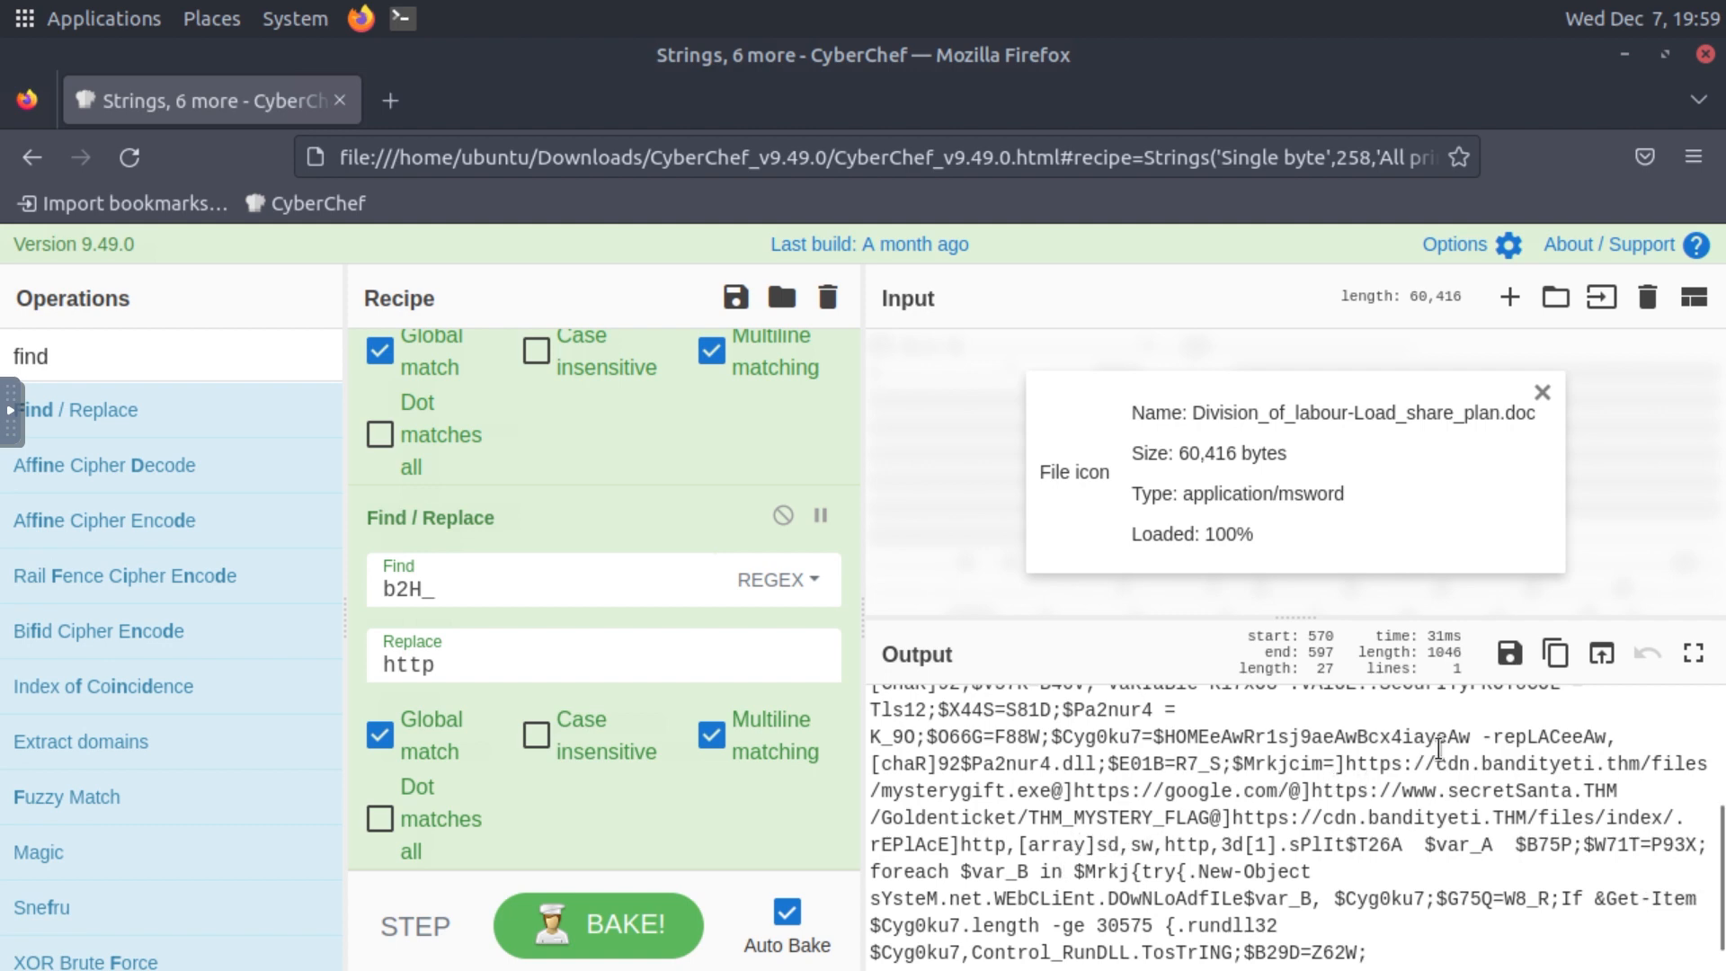
drag(1345, 765, 1511, 780)
click(1512, 780)
drag(183, 367, 3, 357)
key(BackSpace)
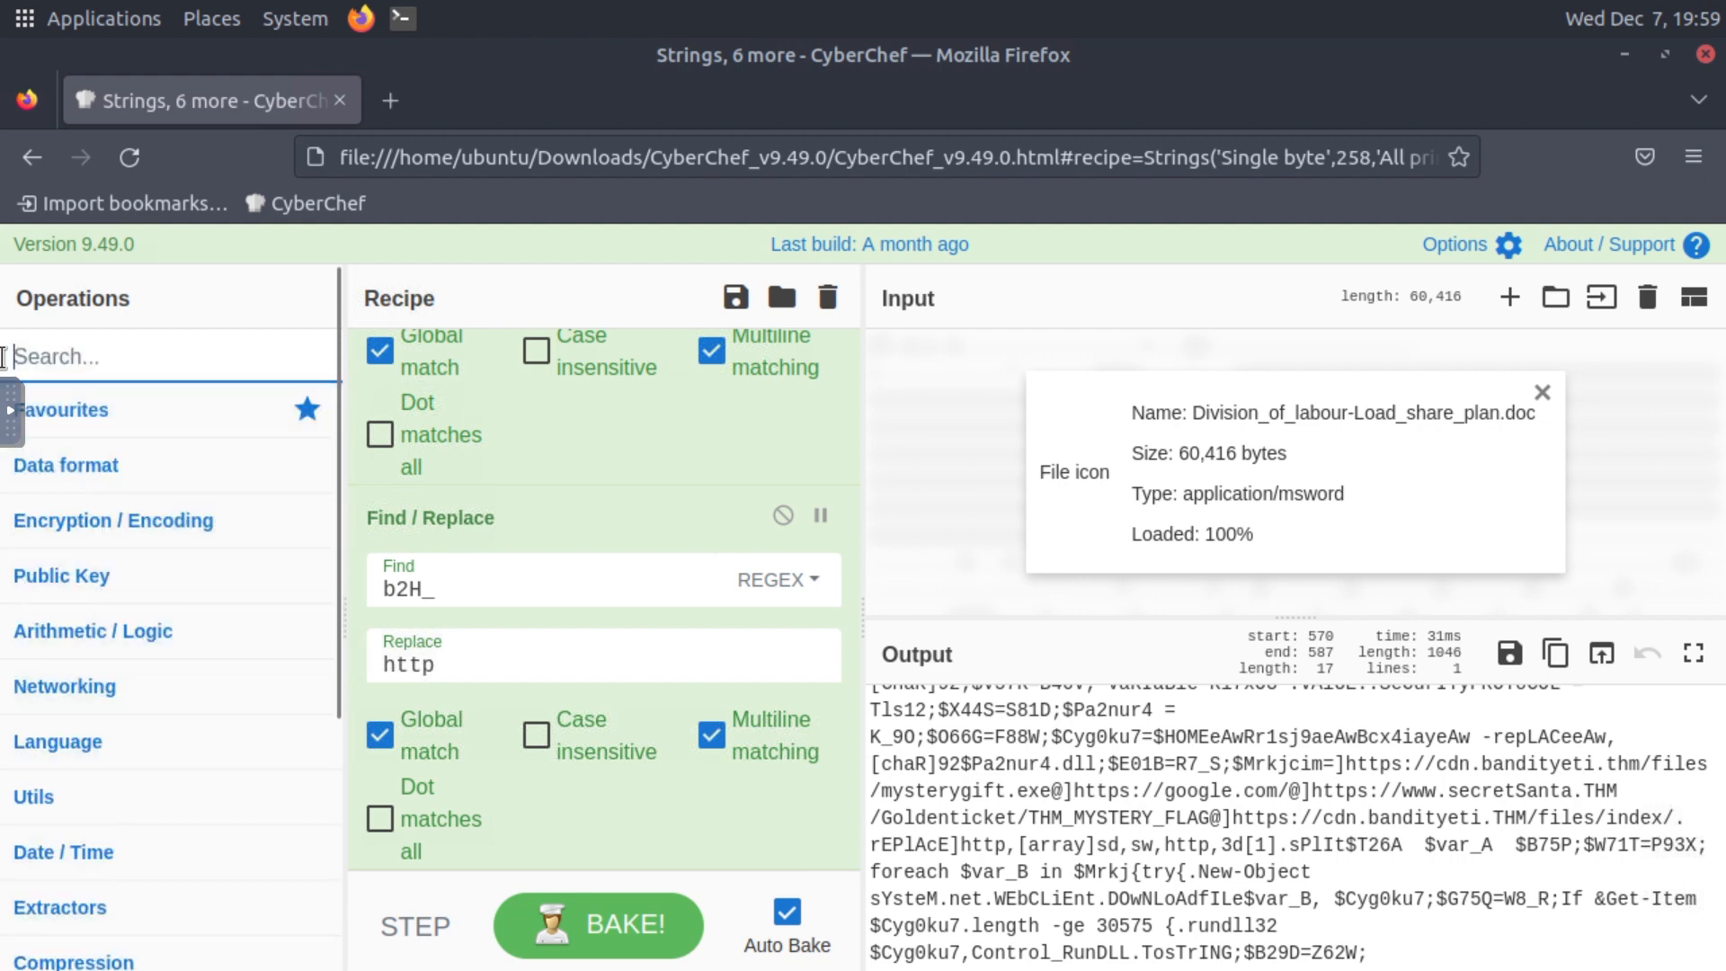
text(extract)
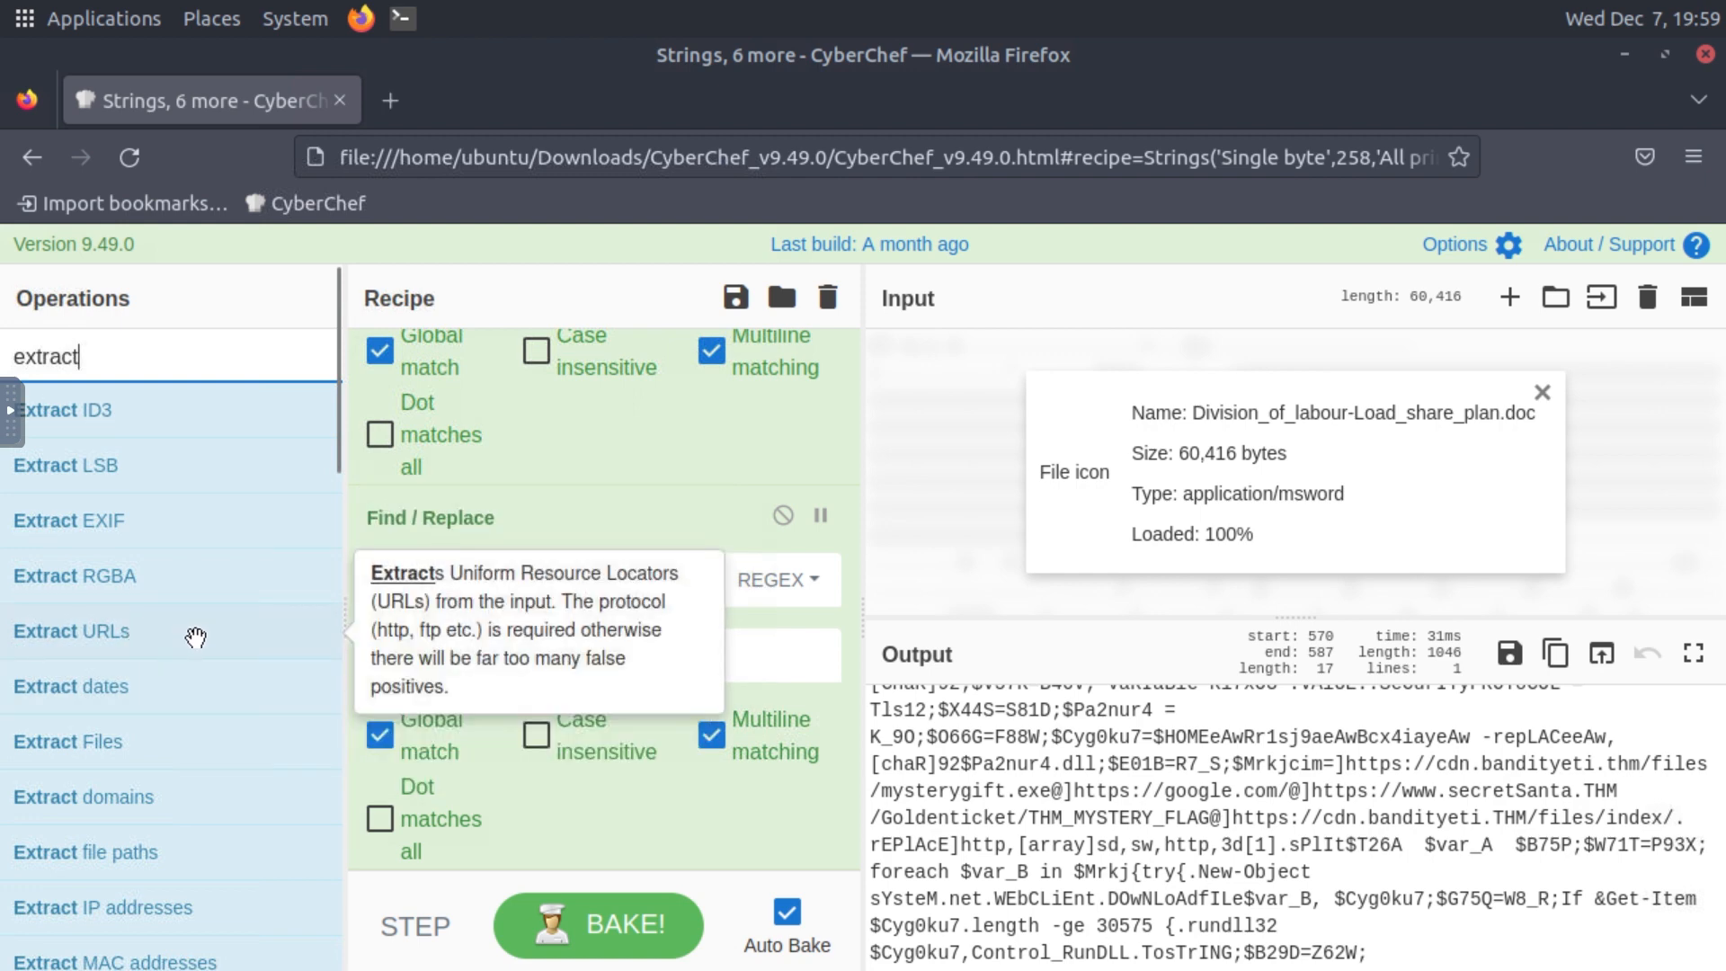
double_click(195, 637)
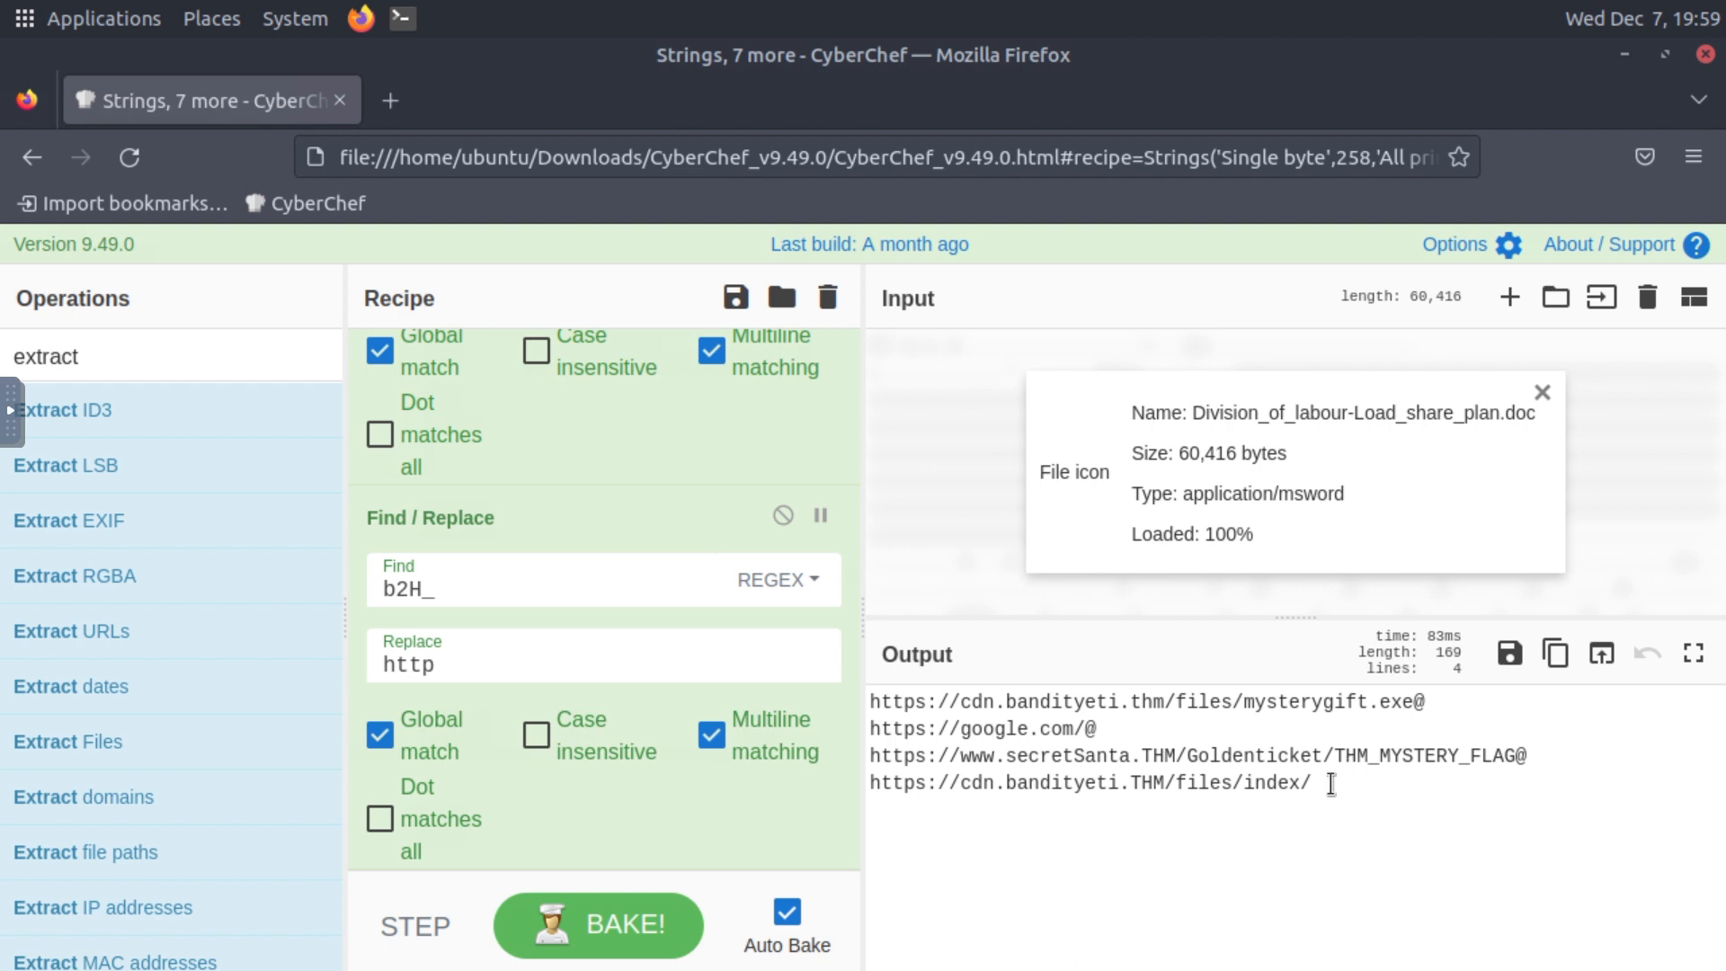
Step: Examine the list of extracted URLs in the output, checking the character at the end of each line
drag(1328, 785, 861, 701)
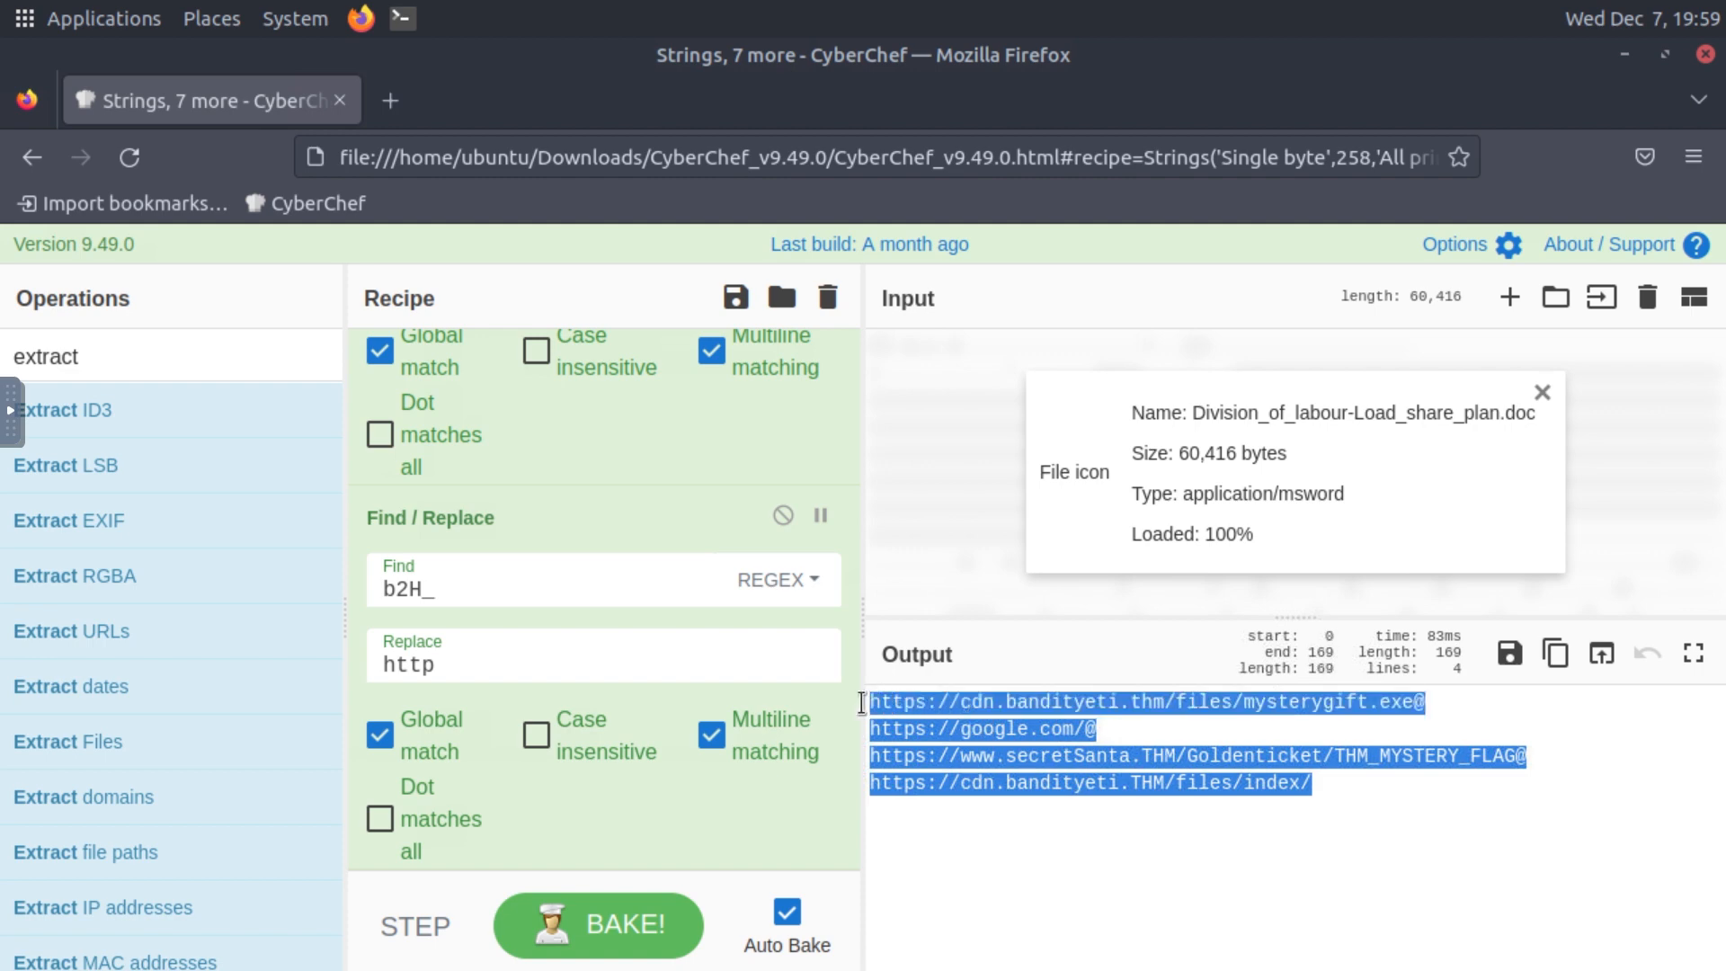
click(1039, 799)
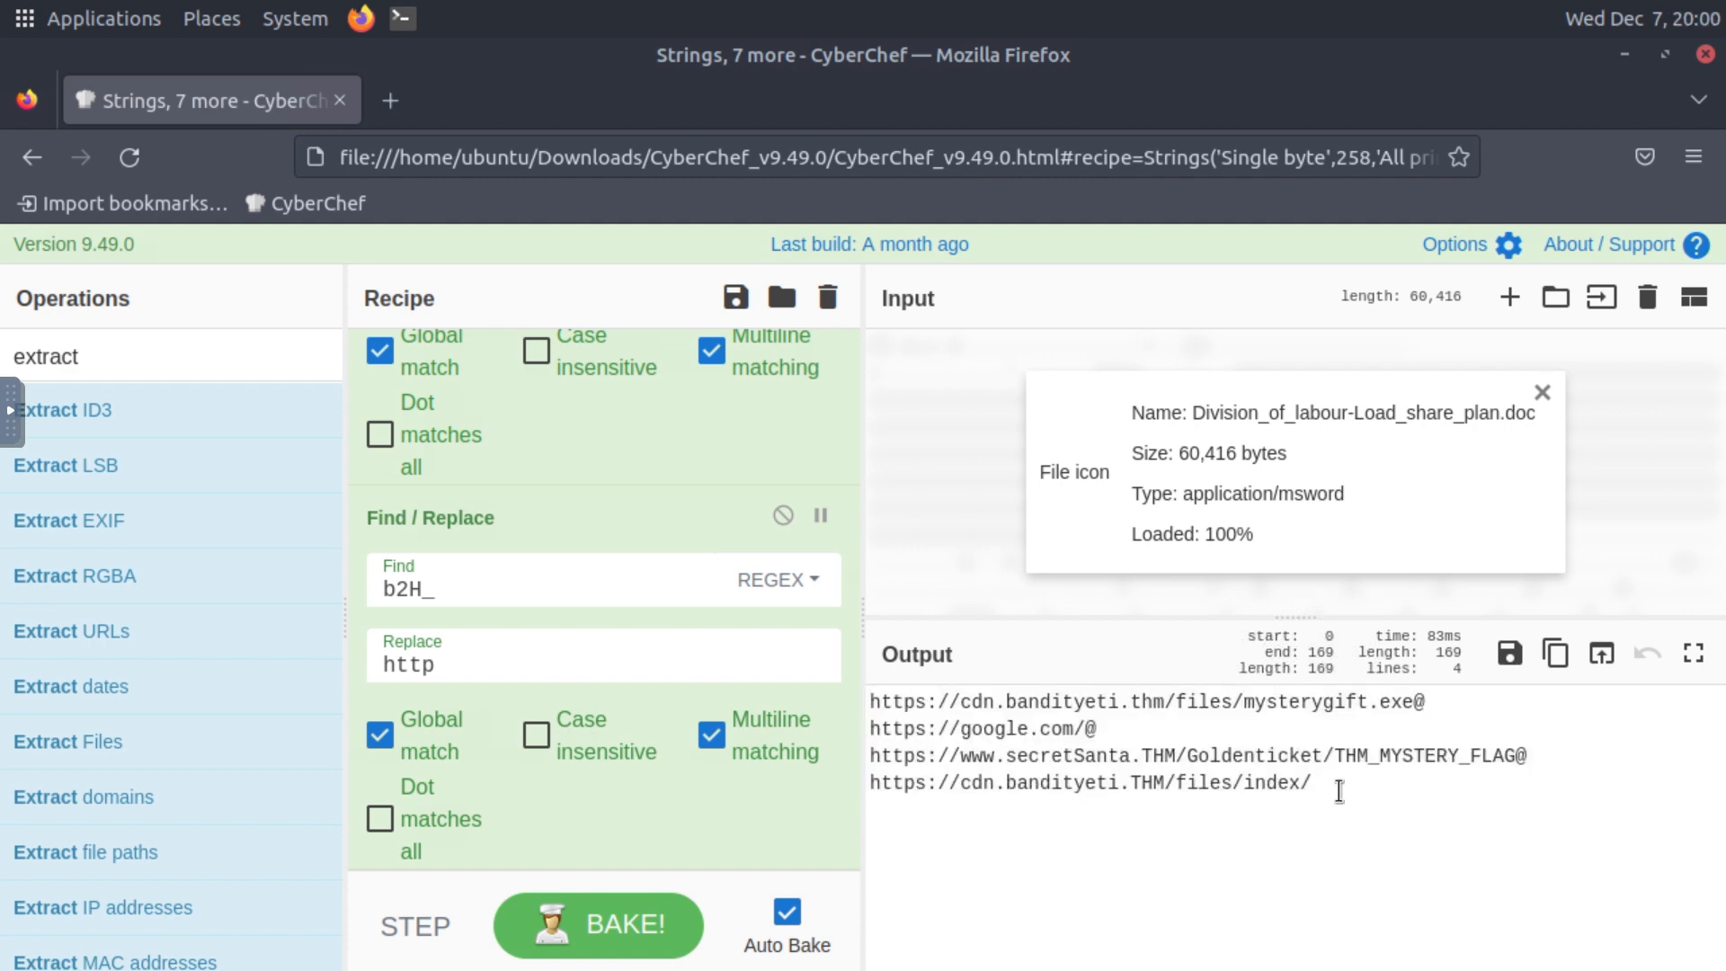
drag(1306, 784, 877, 701)
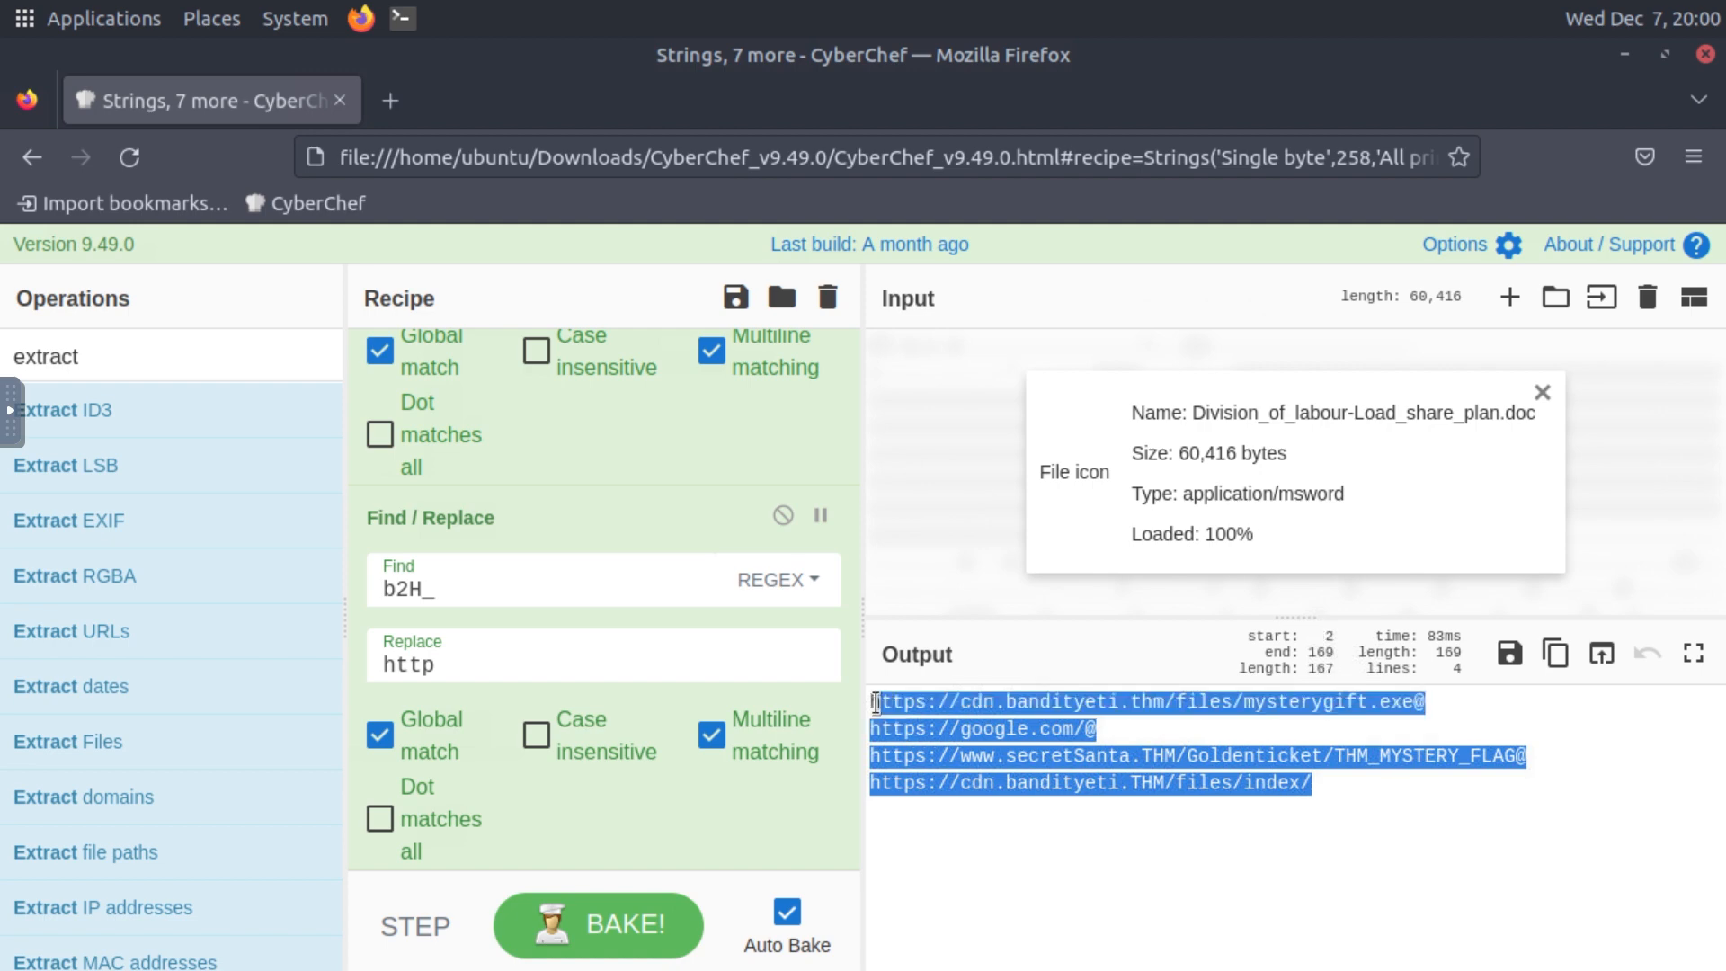
click(942, 742)
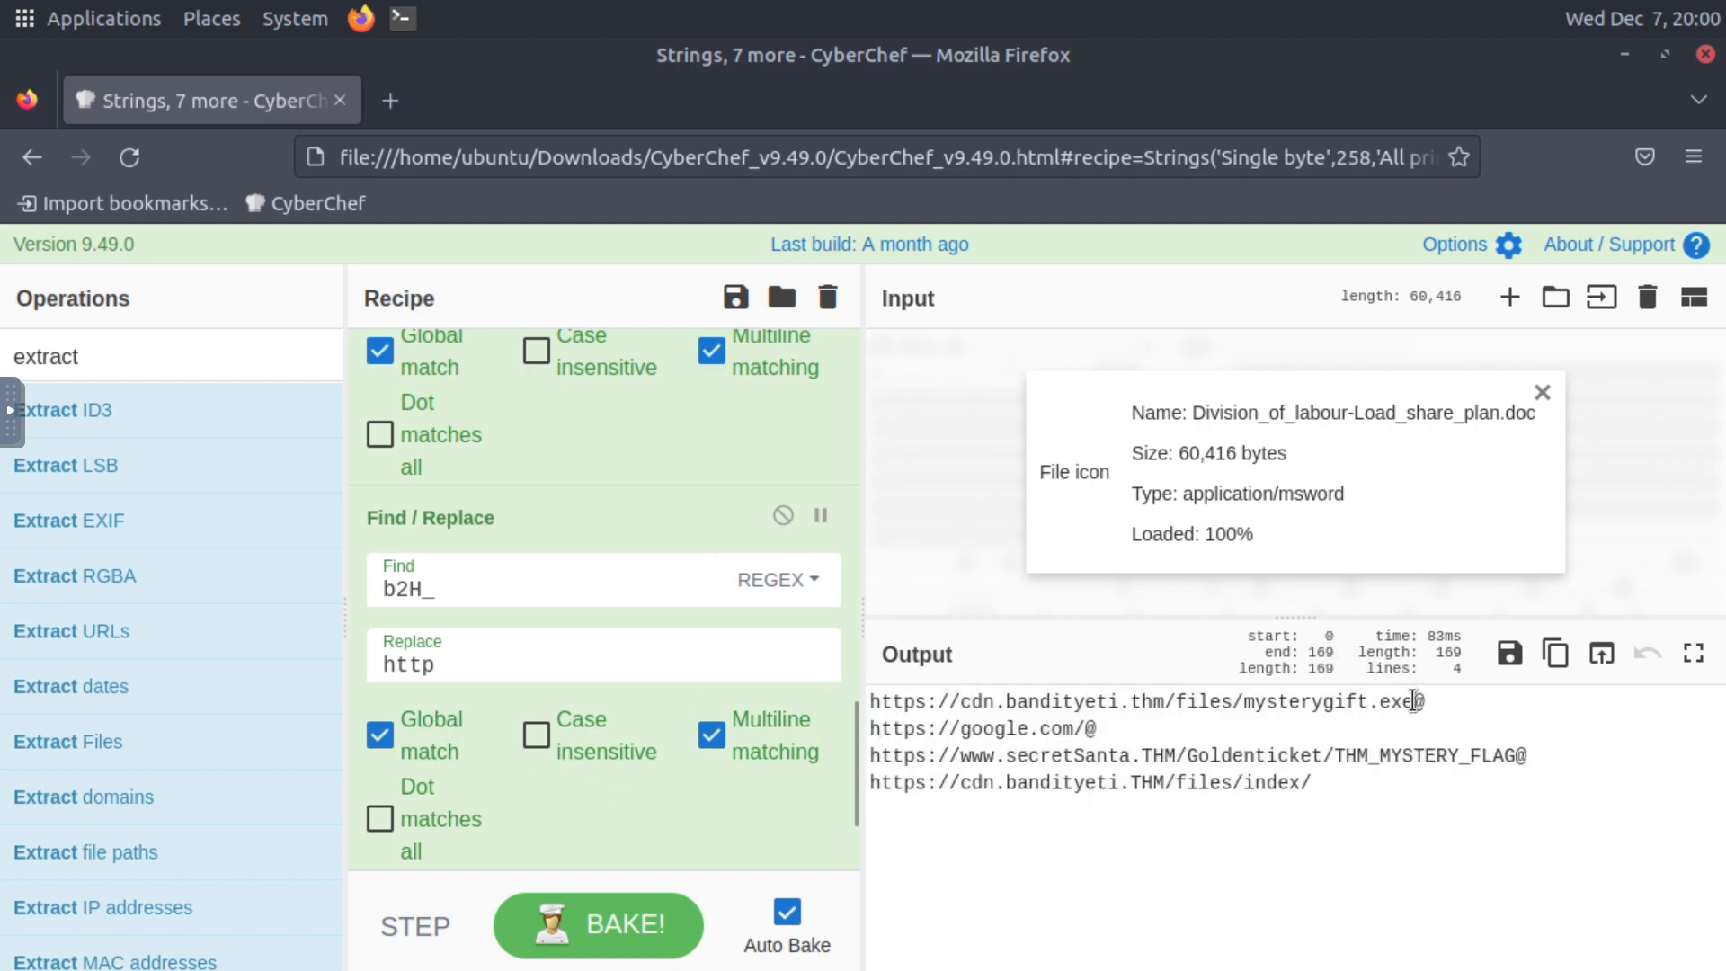
click(1447, 706)
click(957, 802)
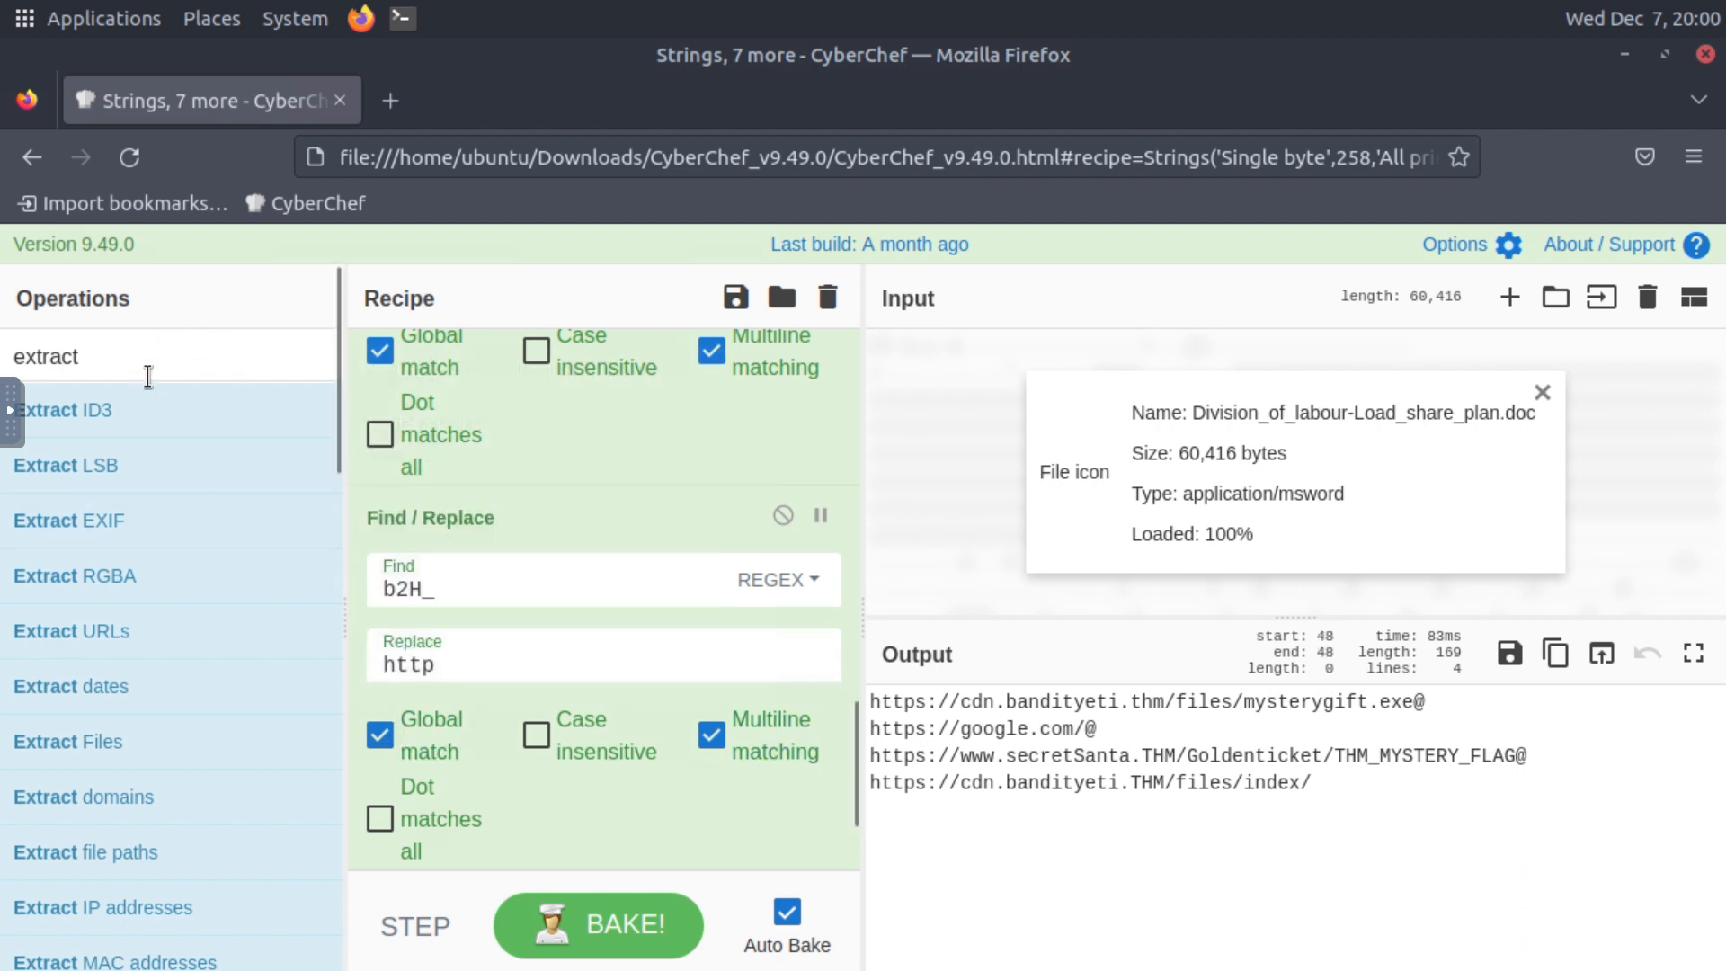
Step: Find the Split operation and add it to the recipe after Extract URLs
click(106, 338)
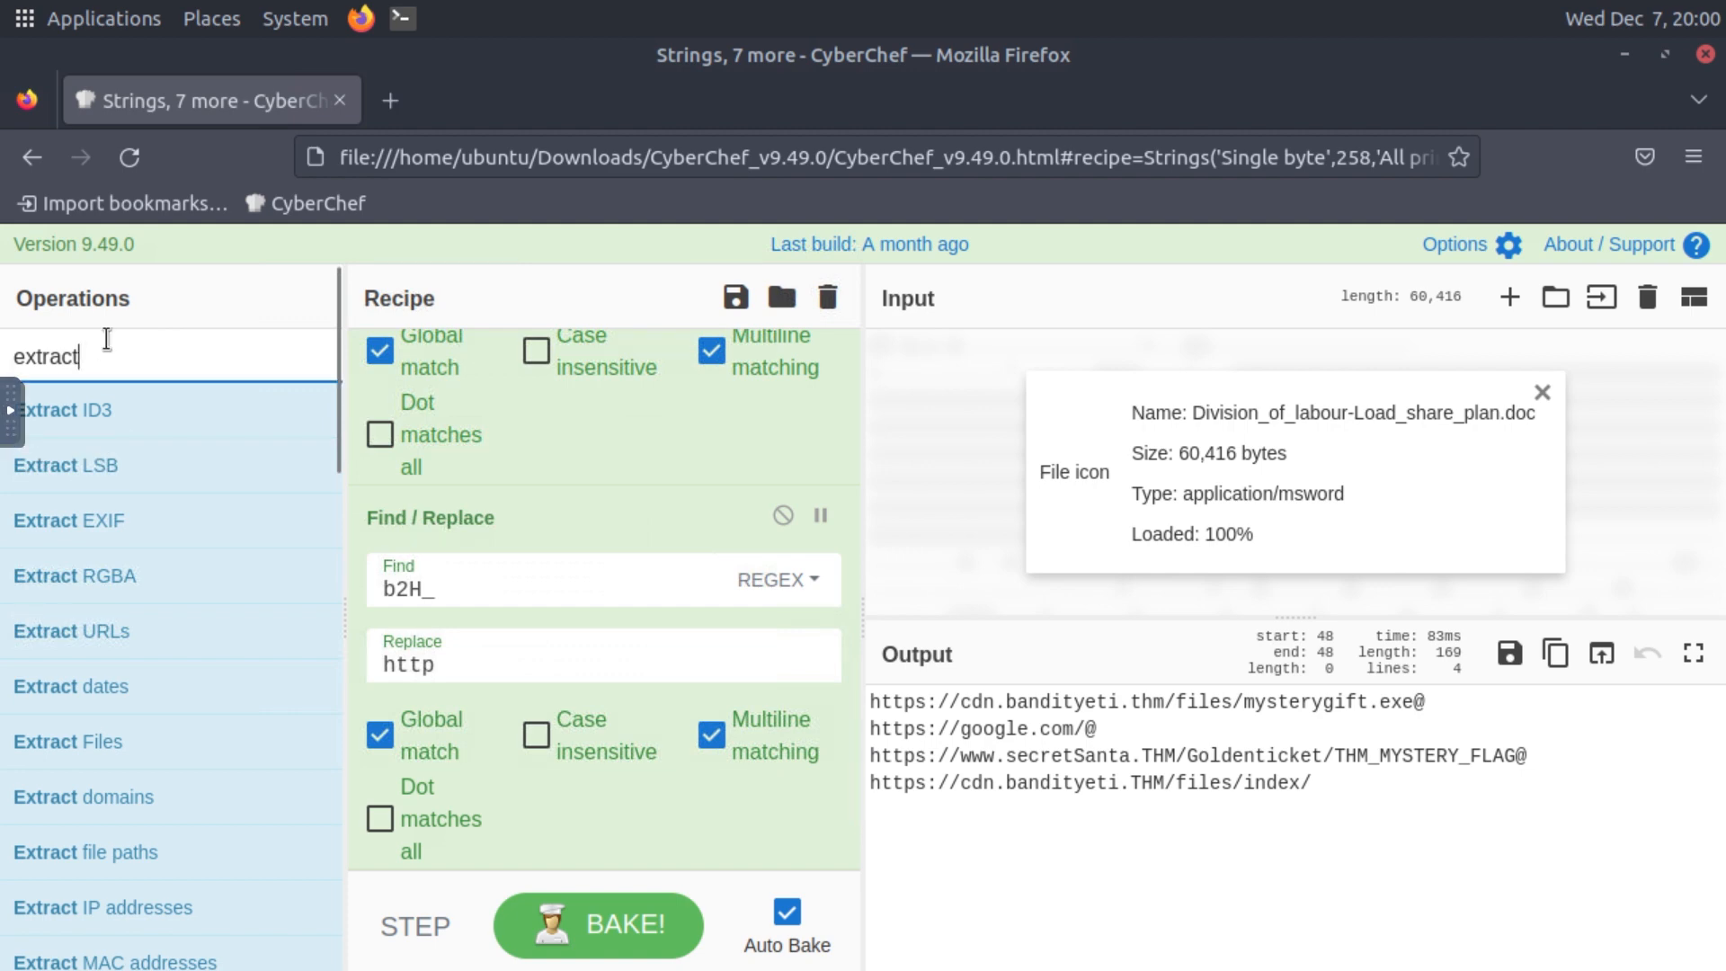
key(BackSpace)
key(BackSpace)
key(BackSpace)
key(BackSpace)
key(BackSpace)
key(BackSpace)
key(BackSpace)
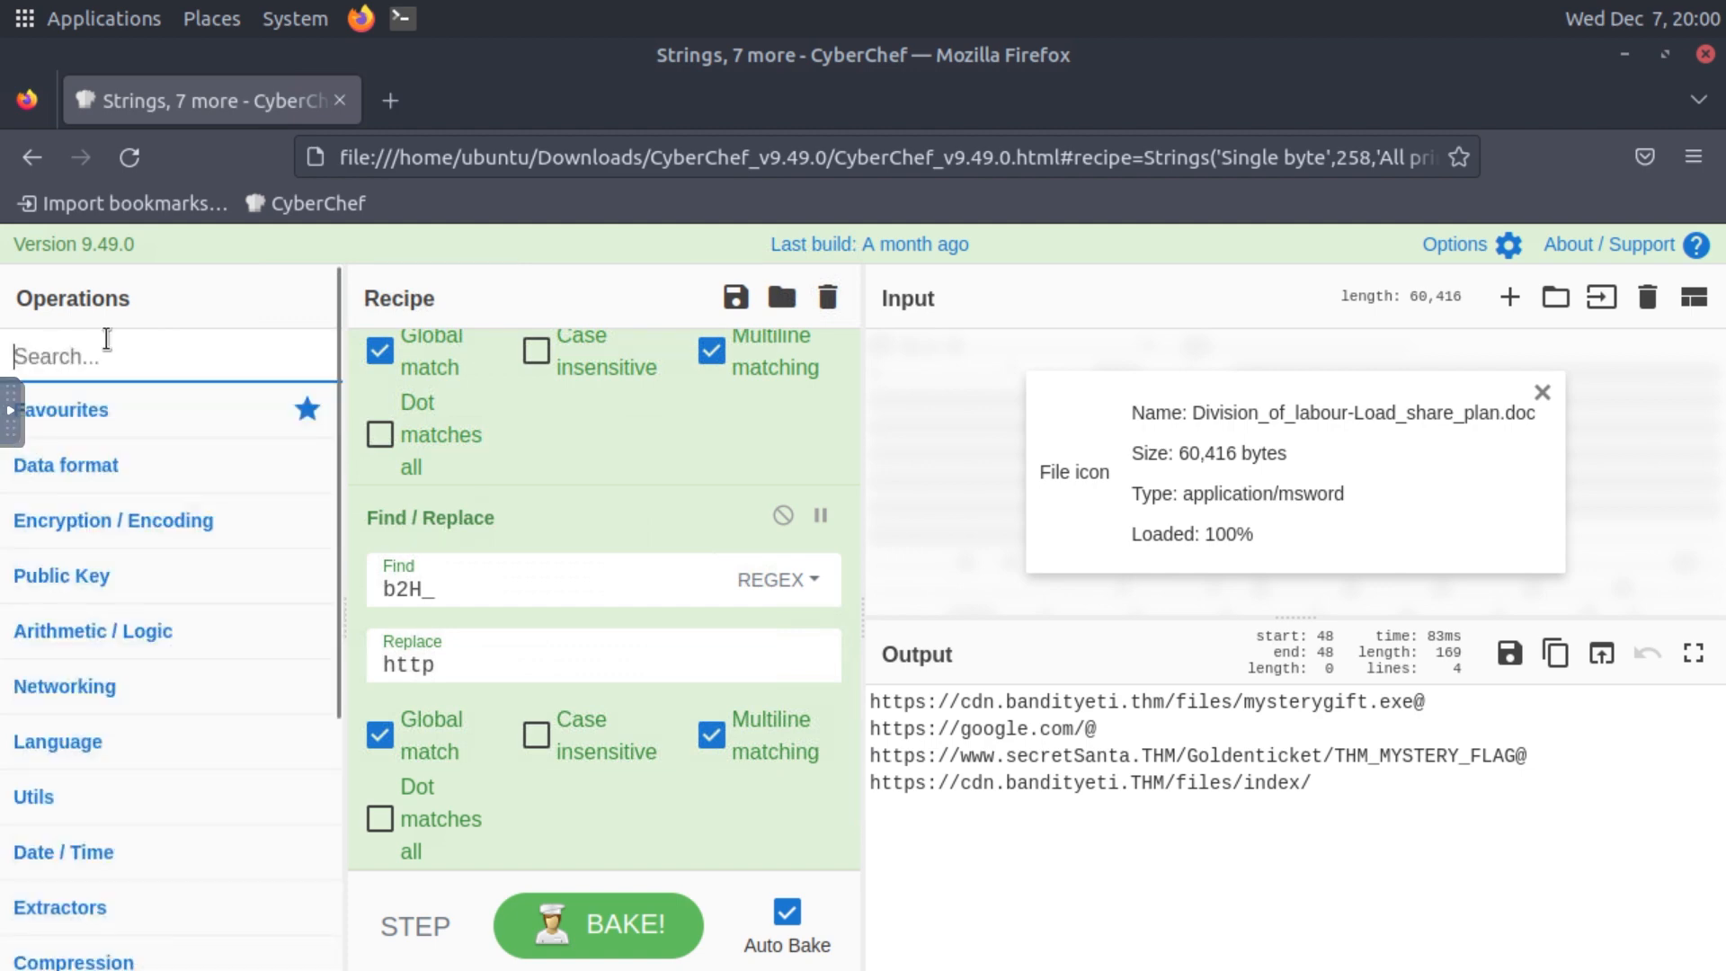
text(split)
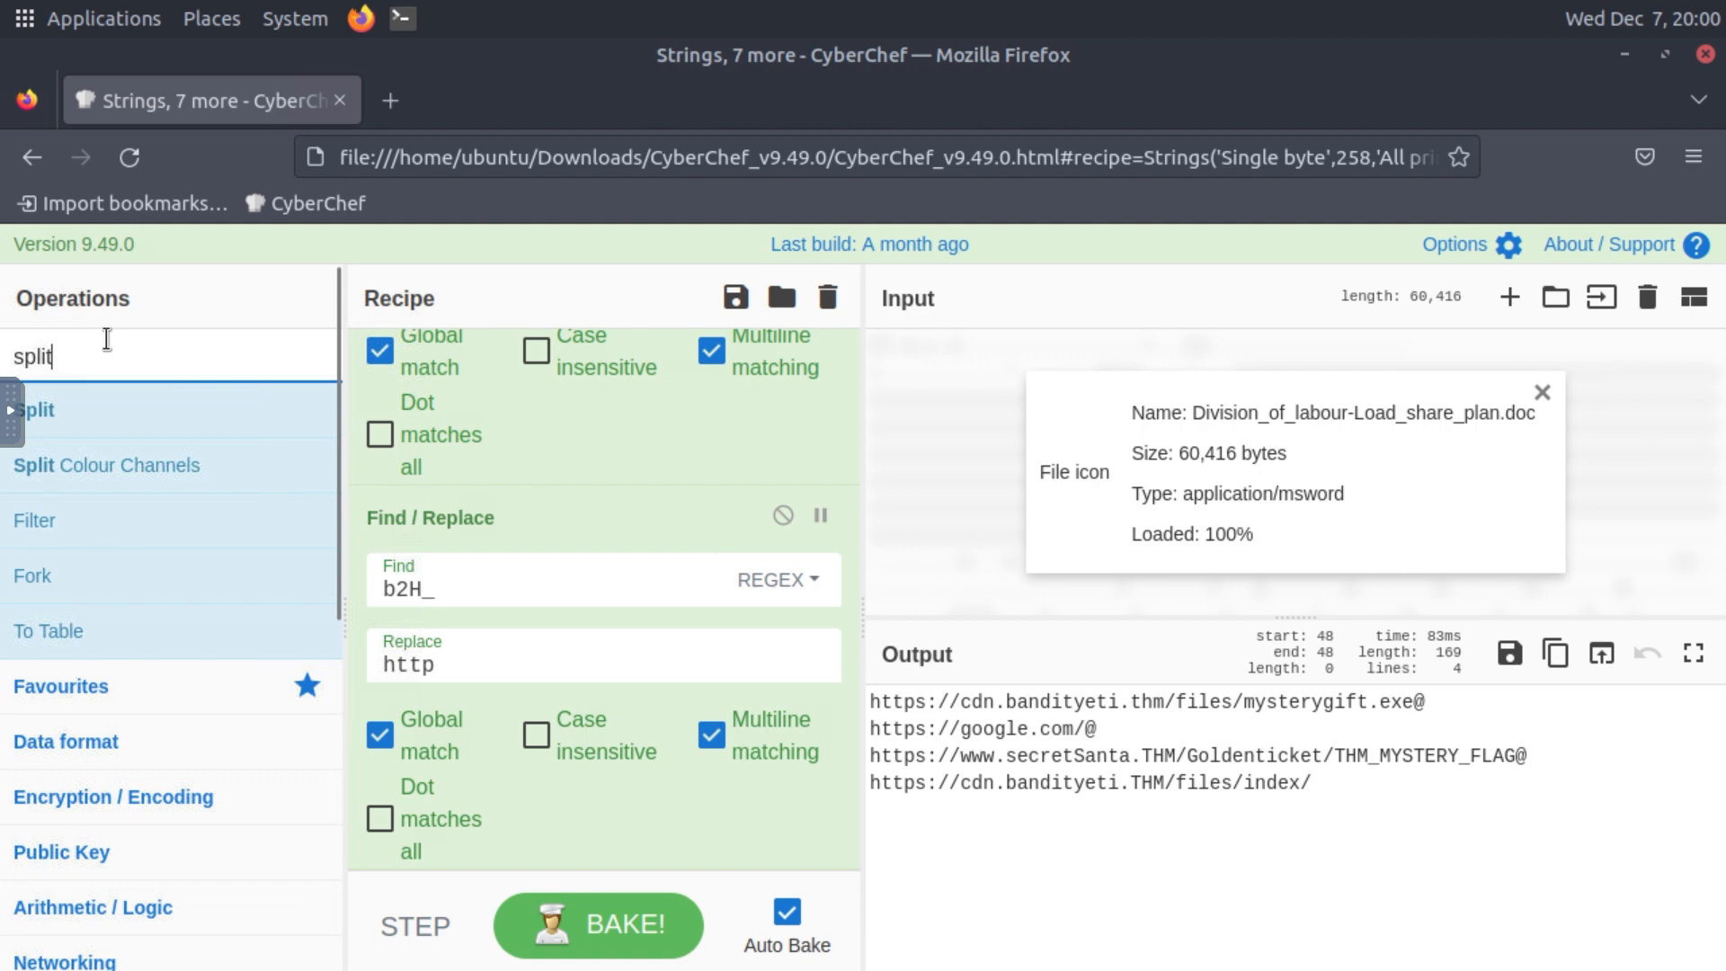
double_click(202, 419)
Step: Set the Split operation's split delimiter to @
scroll(667, 697, down, 3)
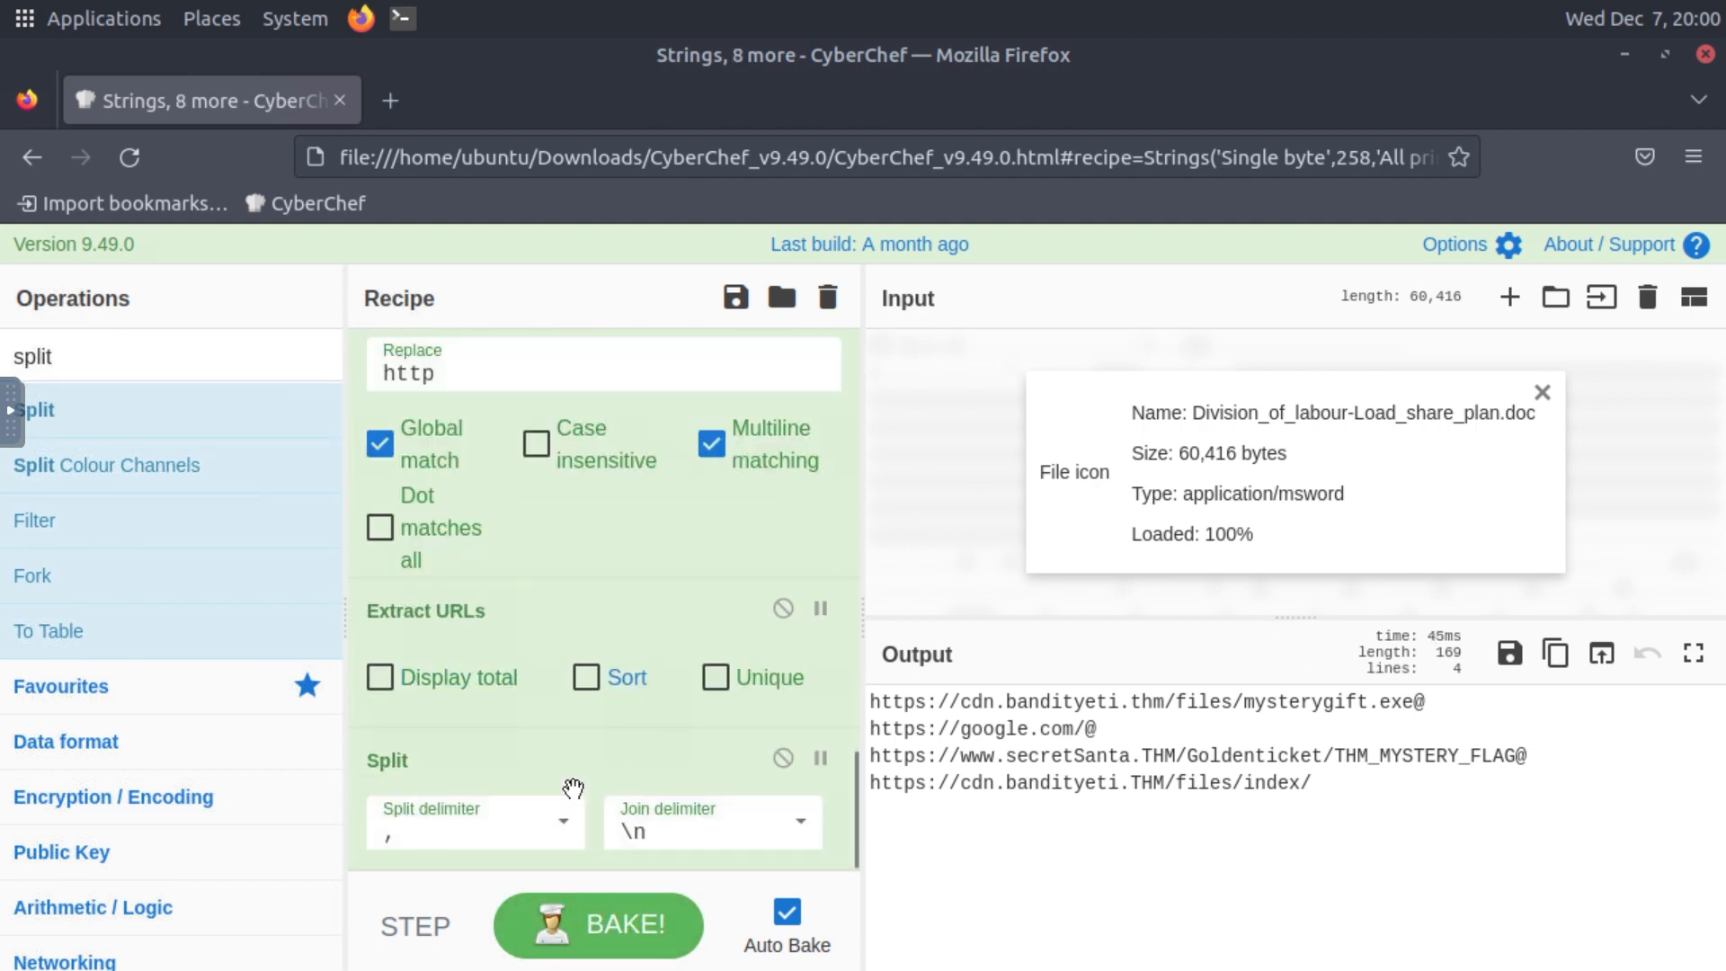
click(476, 837)
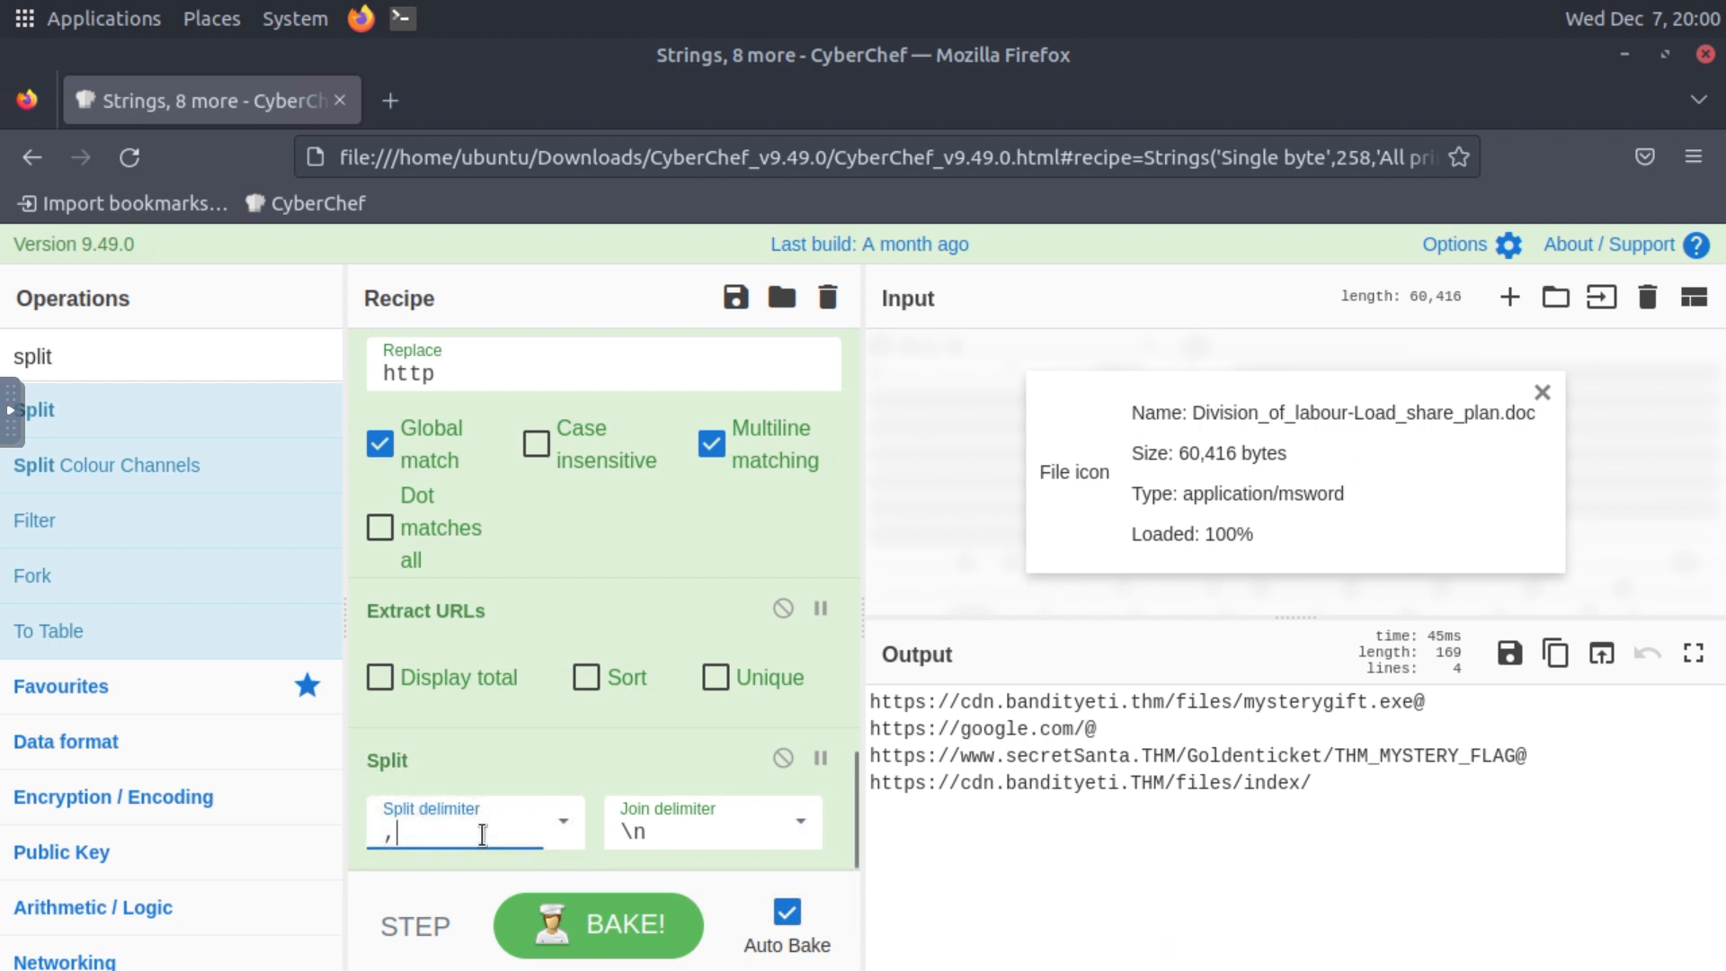
key(BackSpace)
text(@)
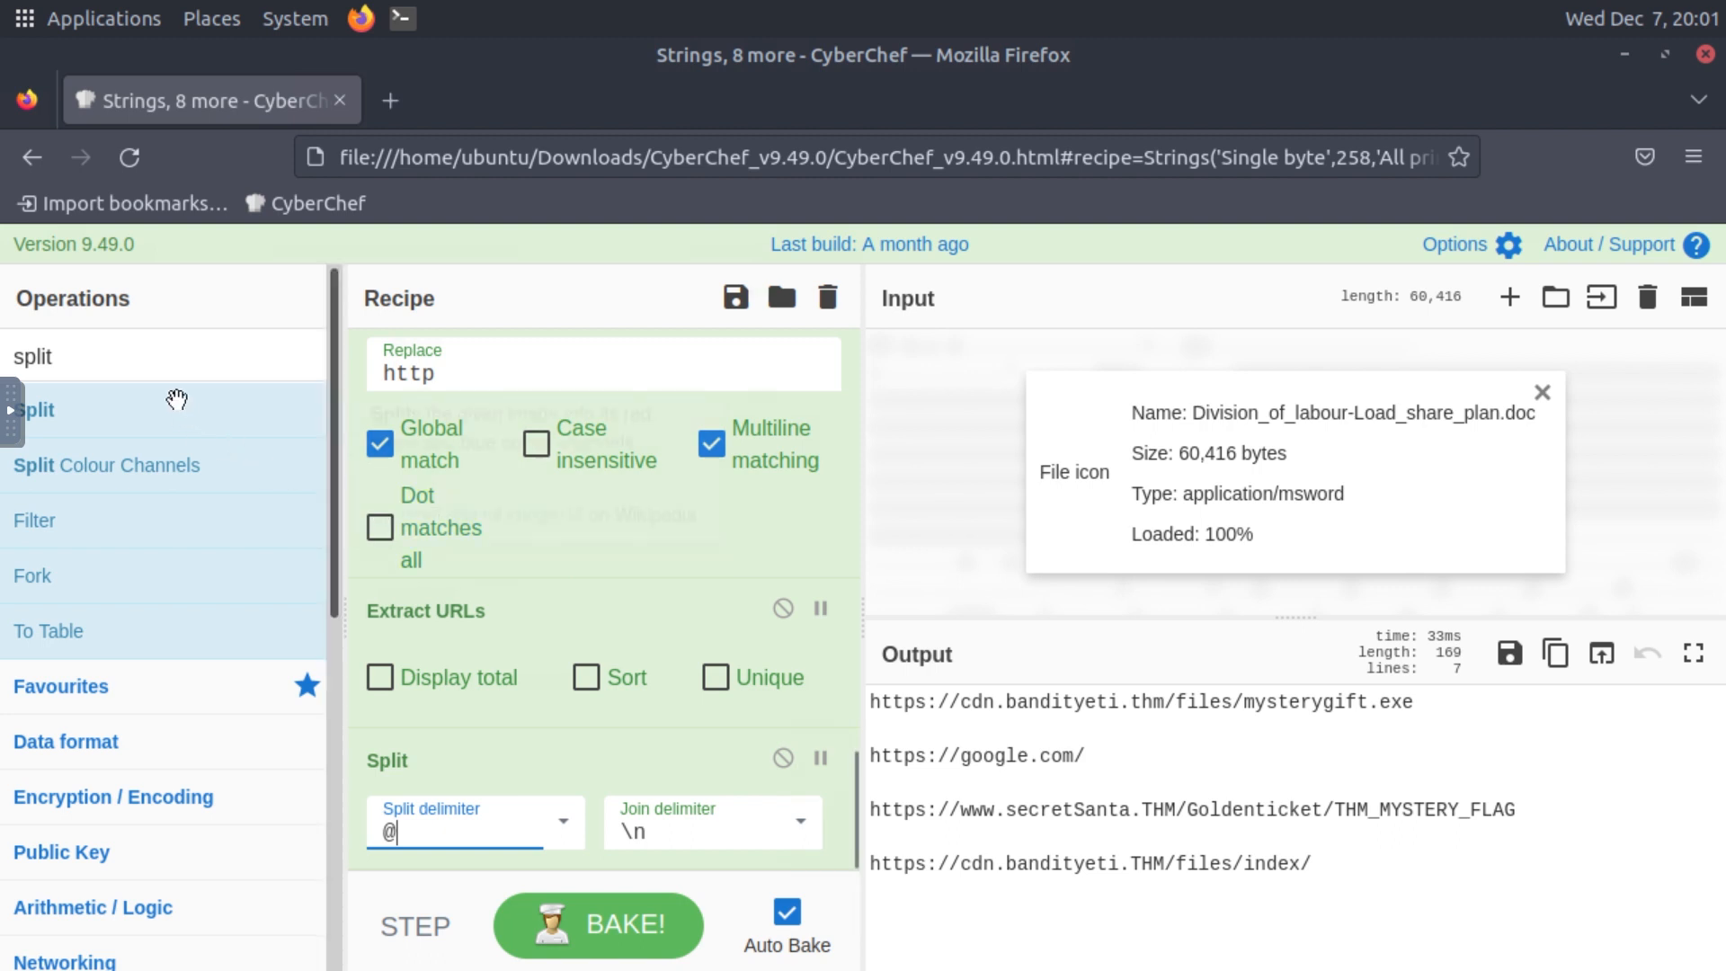
Step: Find the Defang URL operation and add it to the end of the recipe
drag(142, 358, 3, 370)
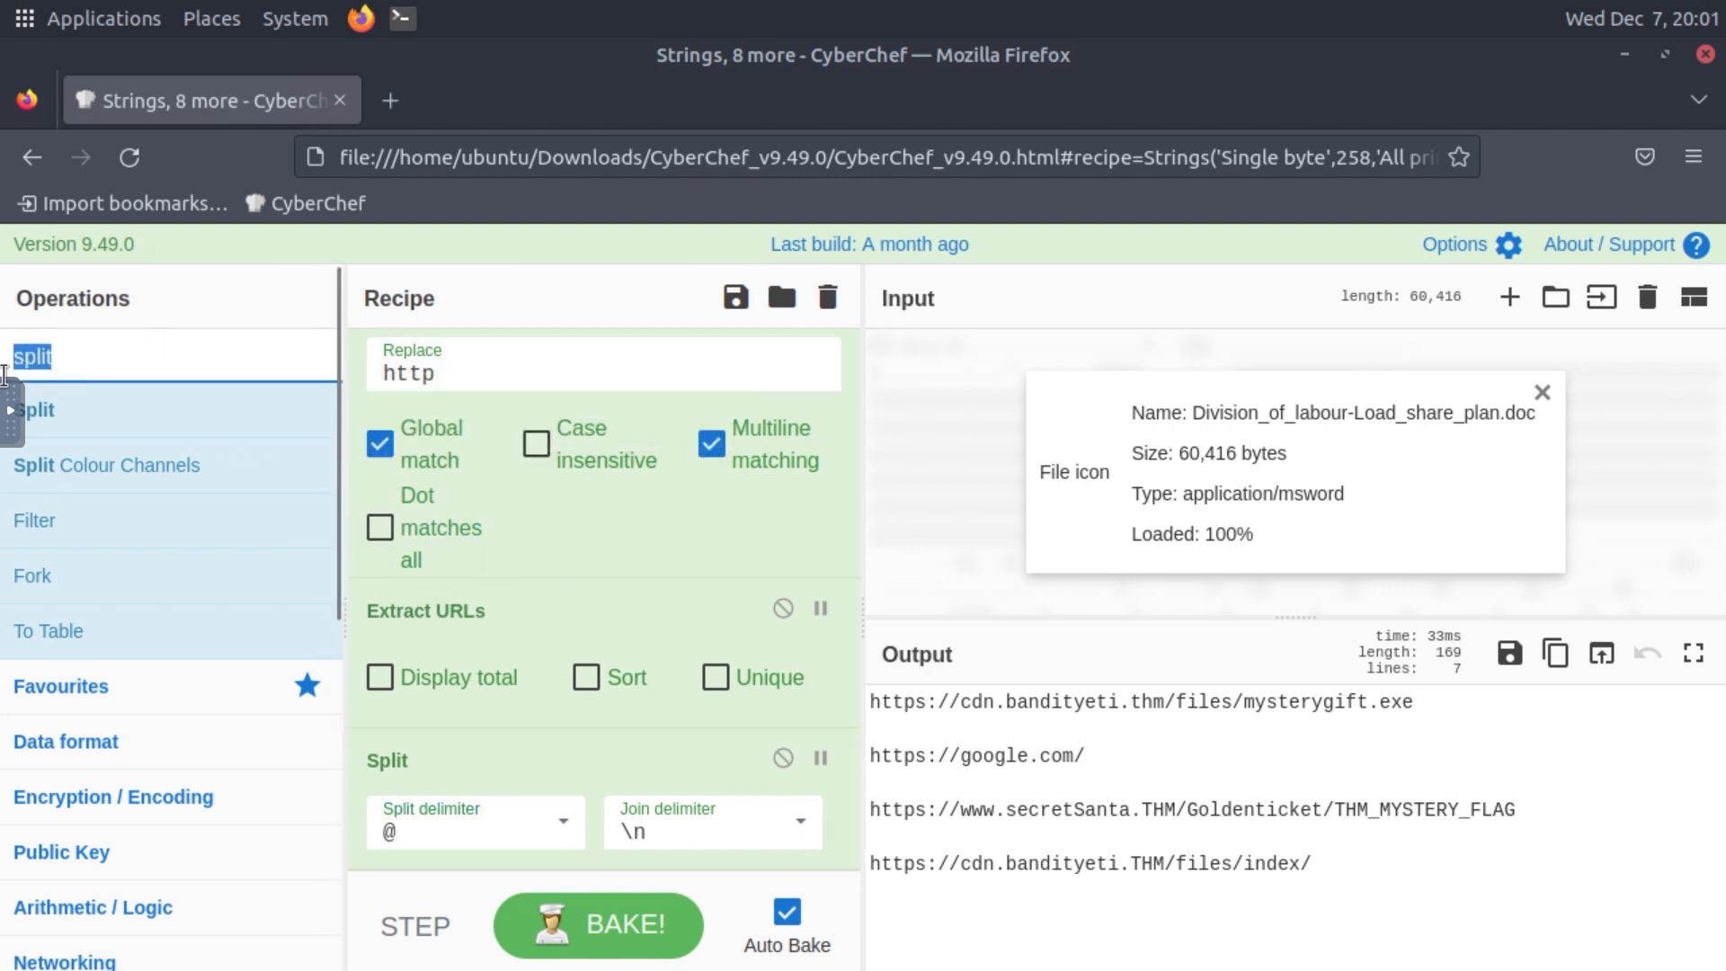
key(BackSpace)
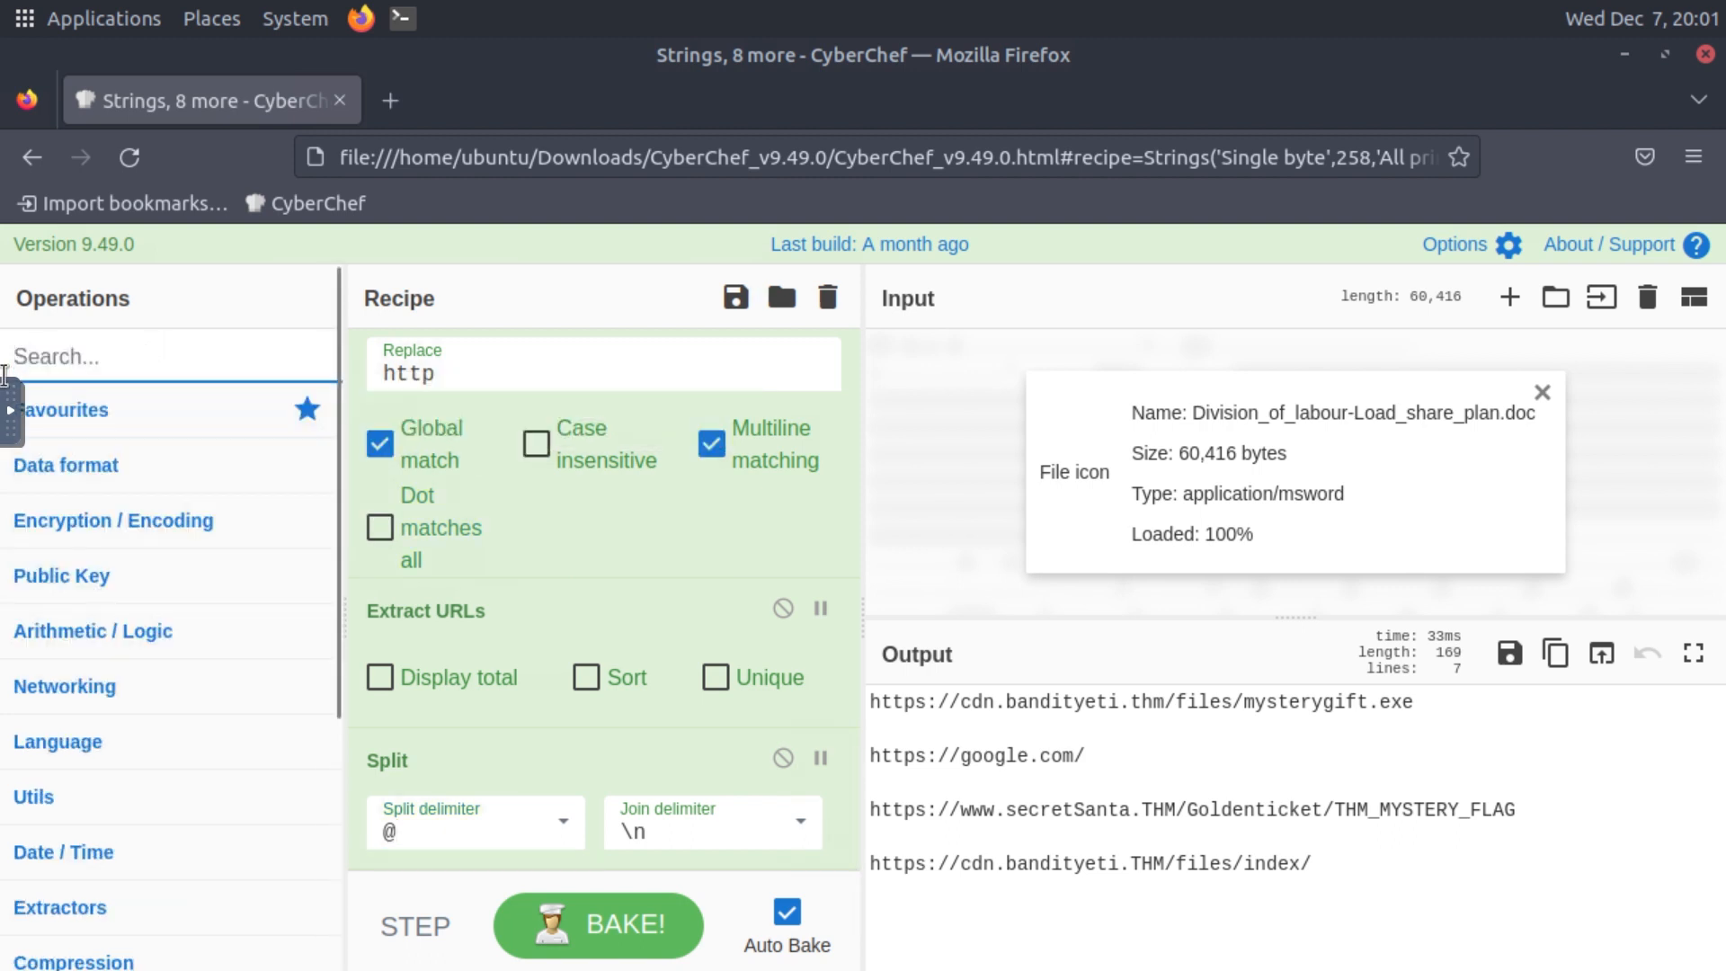
text(de)
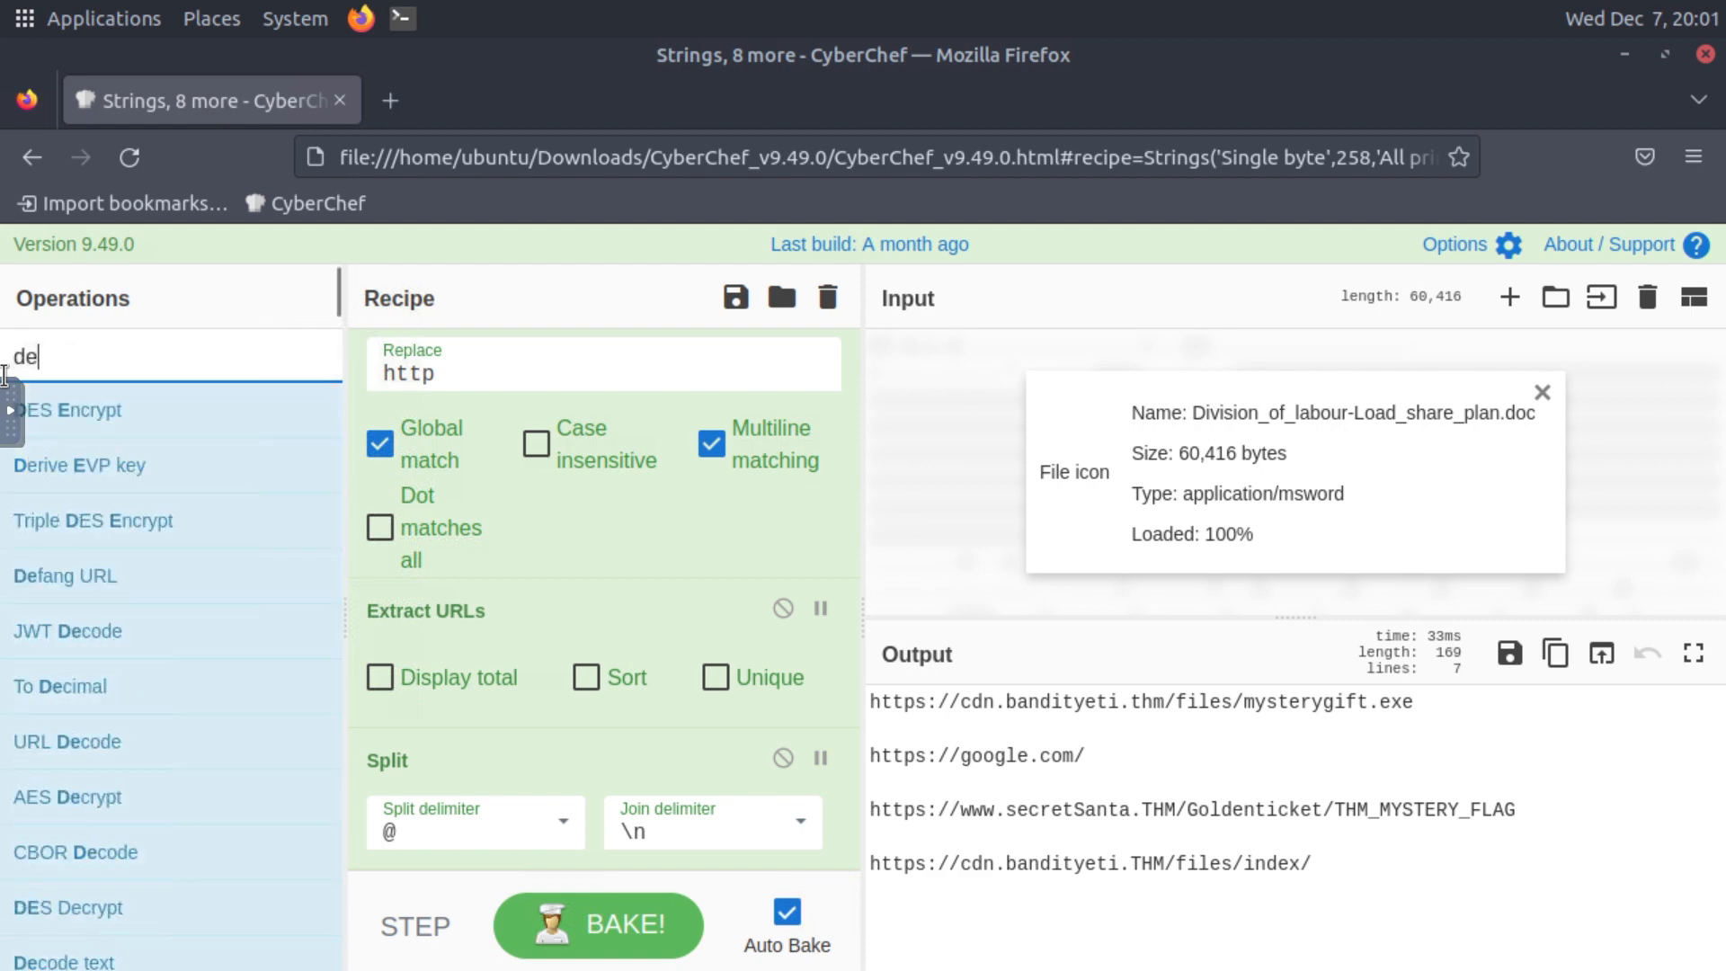
text(fang)
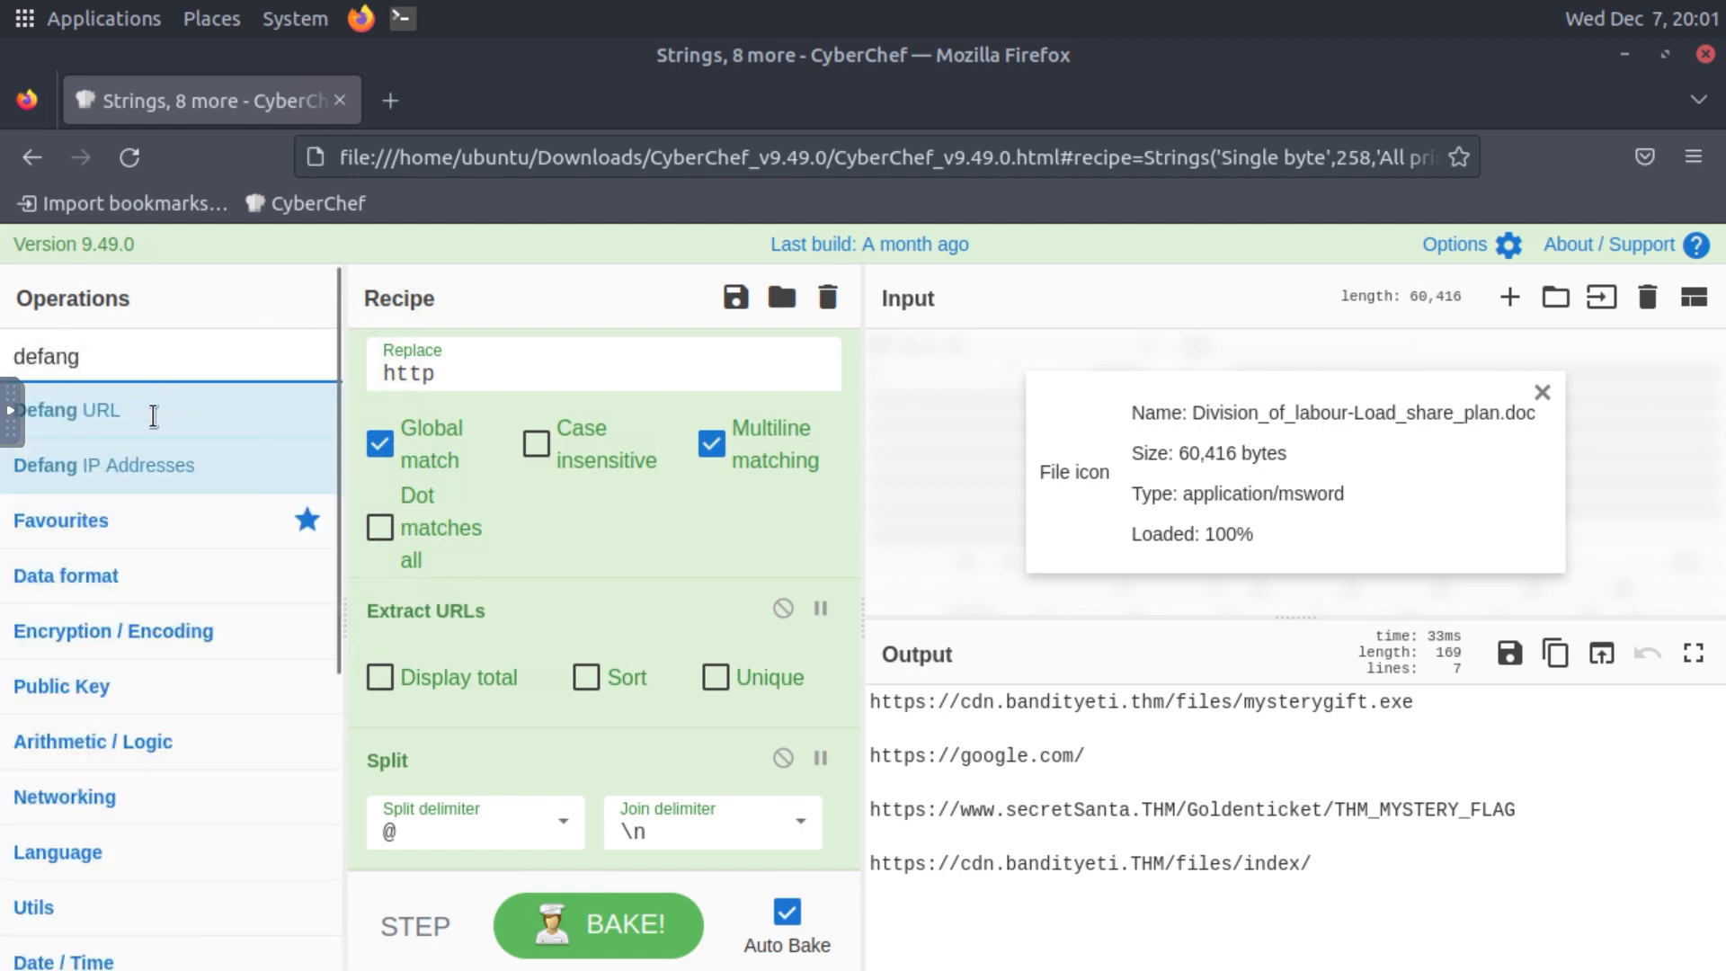
double_click(186, 424)
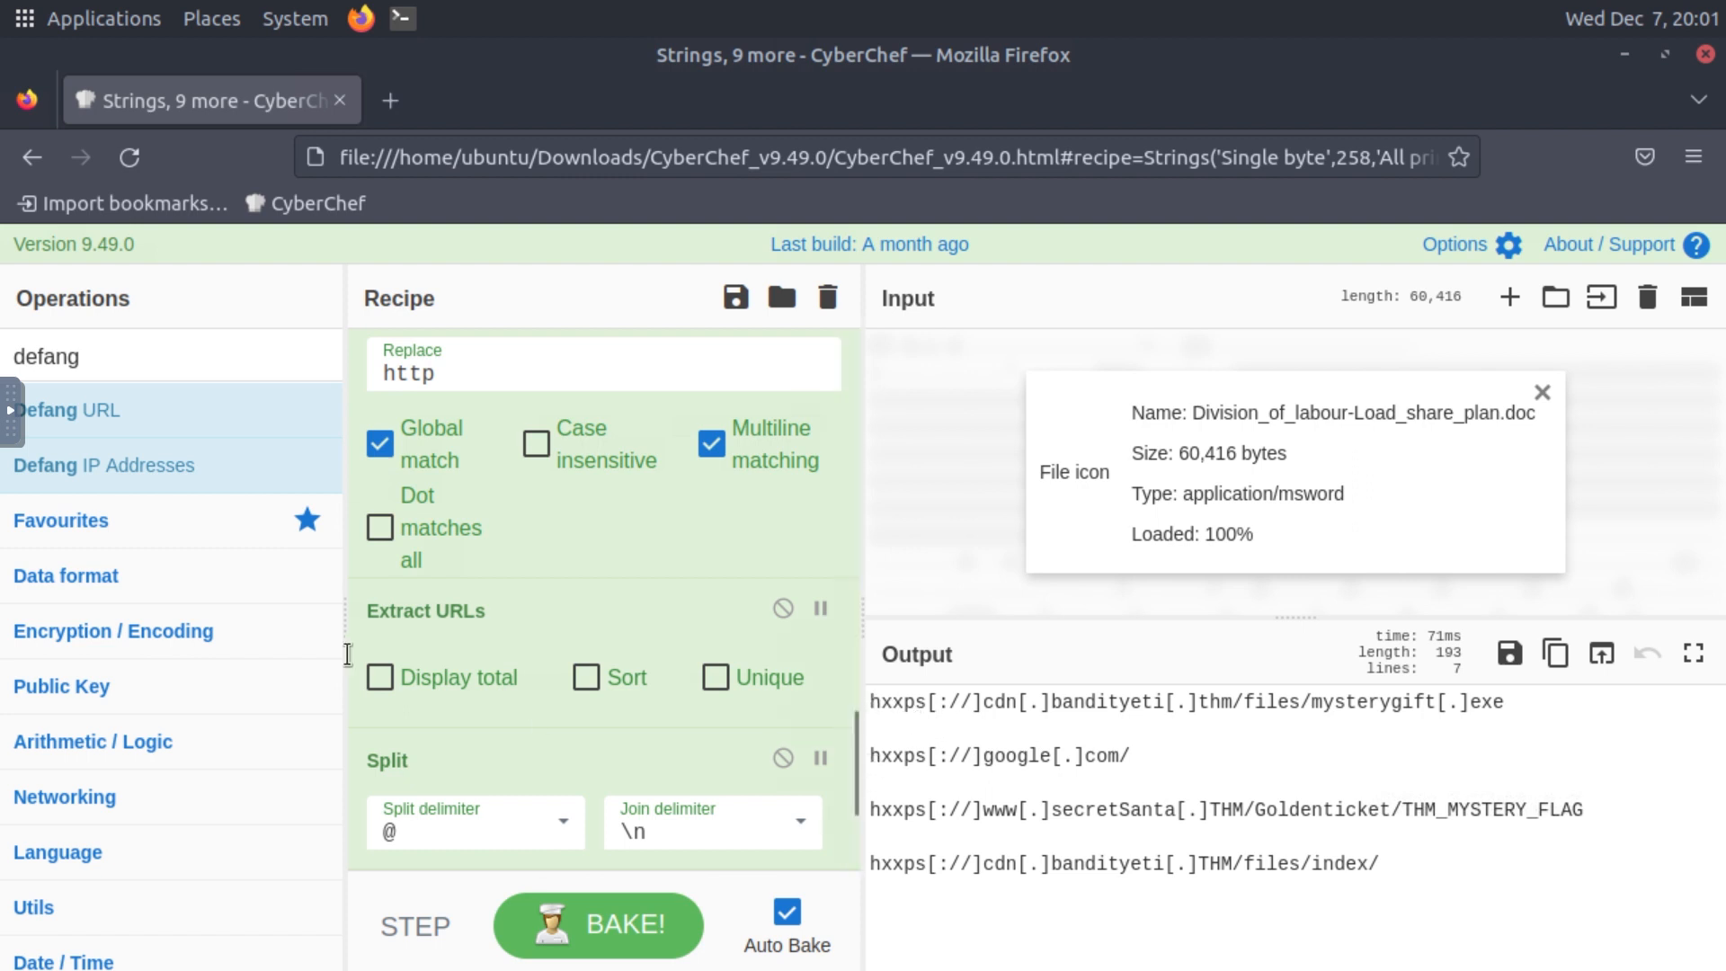
Step: Check the TryHackMe questions against the end of the recipe in the full-screen virtual machine, and return to the questions
click(9, 421)
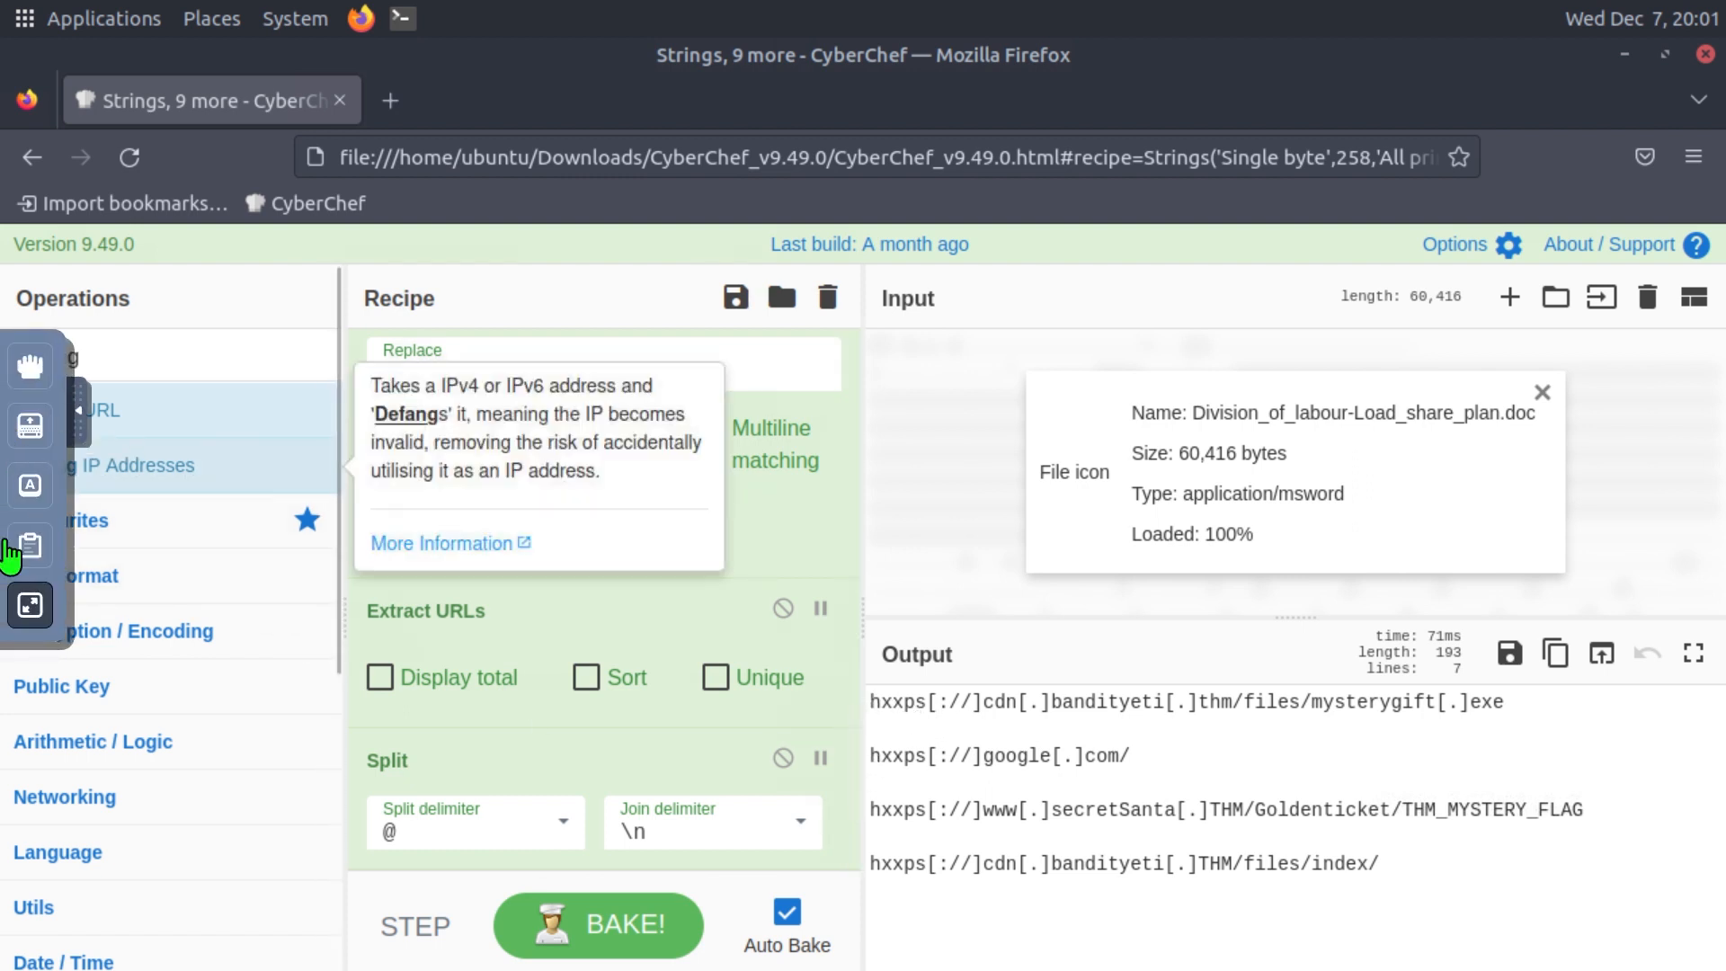
click(31, 607)
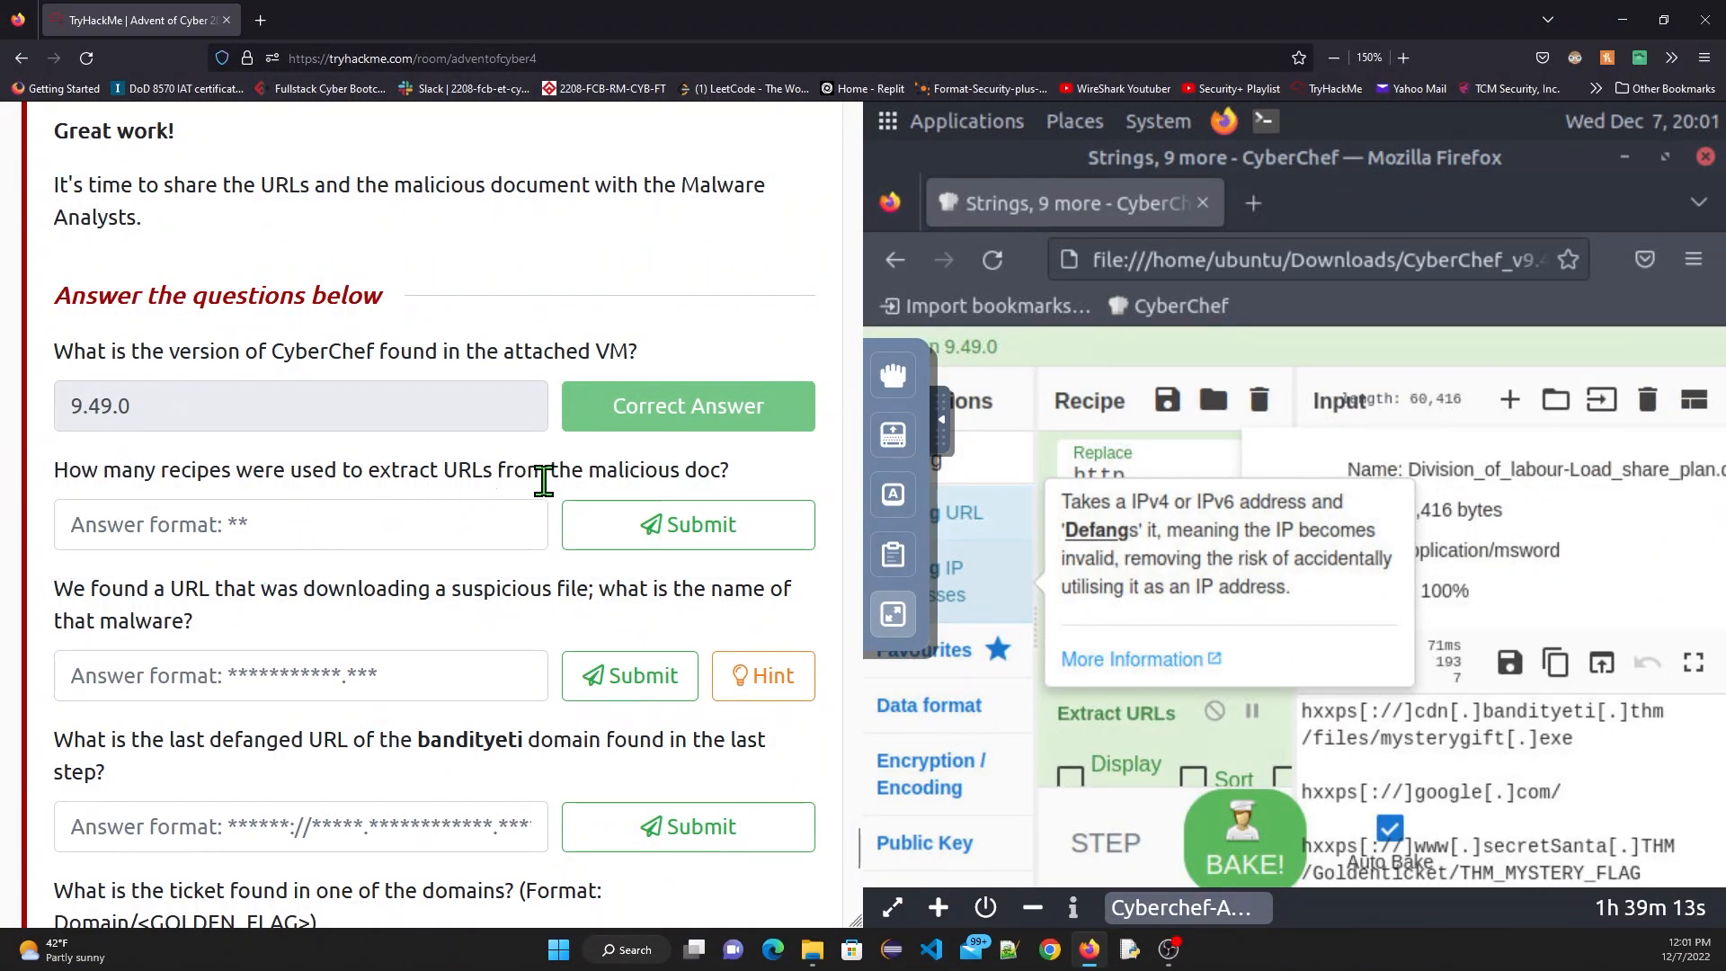
click(894, 619)
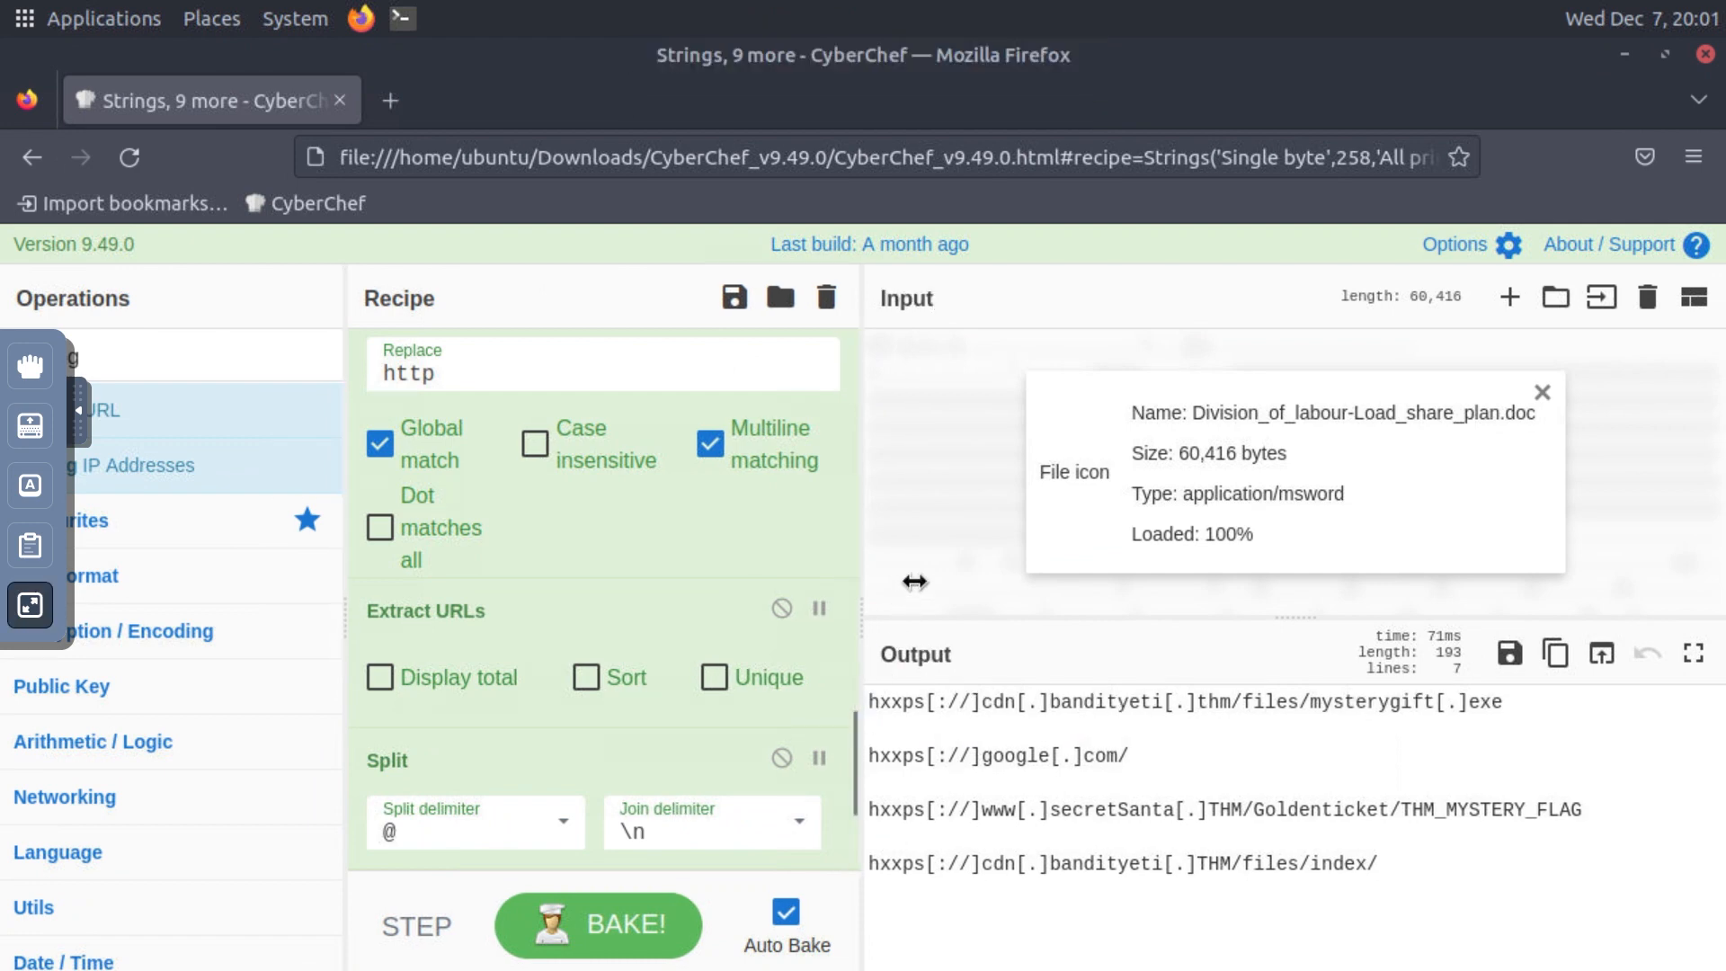
drag(861, 666, 906, 558)
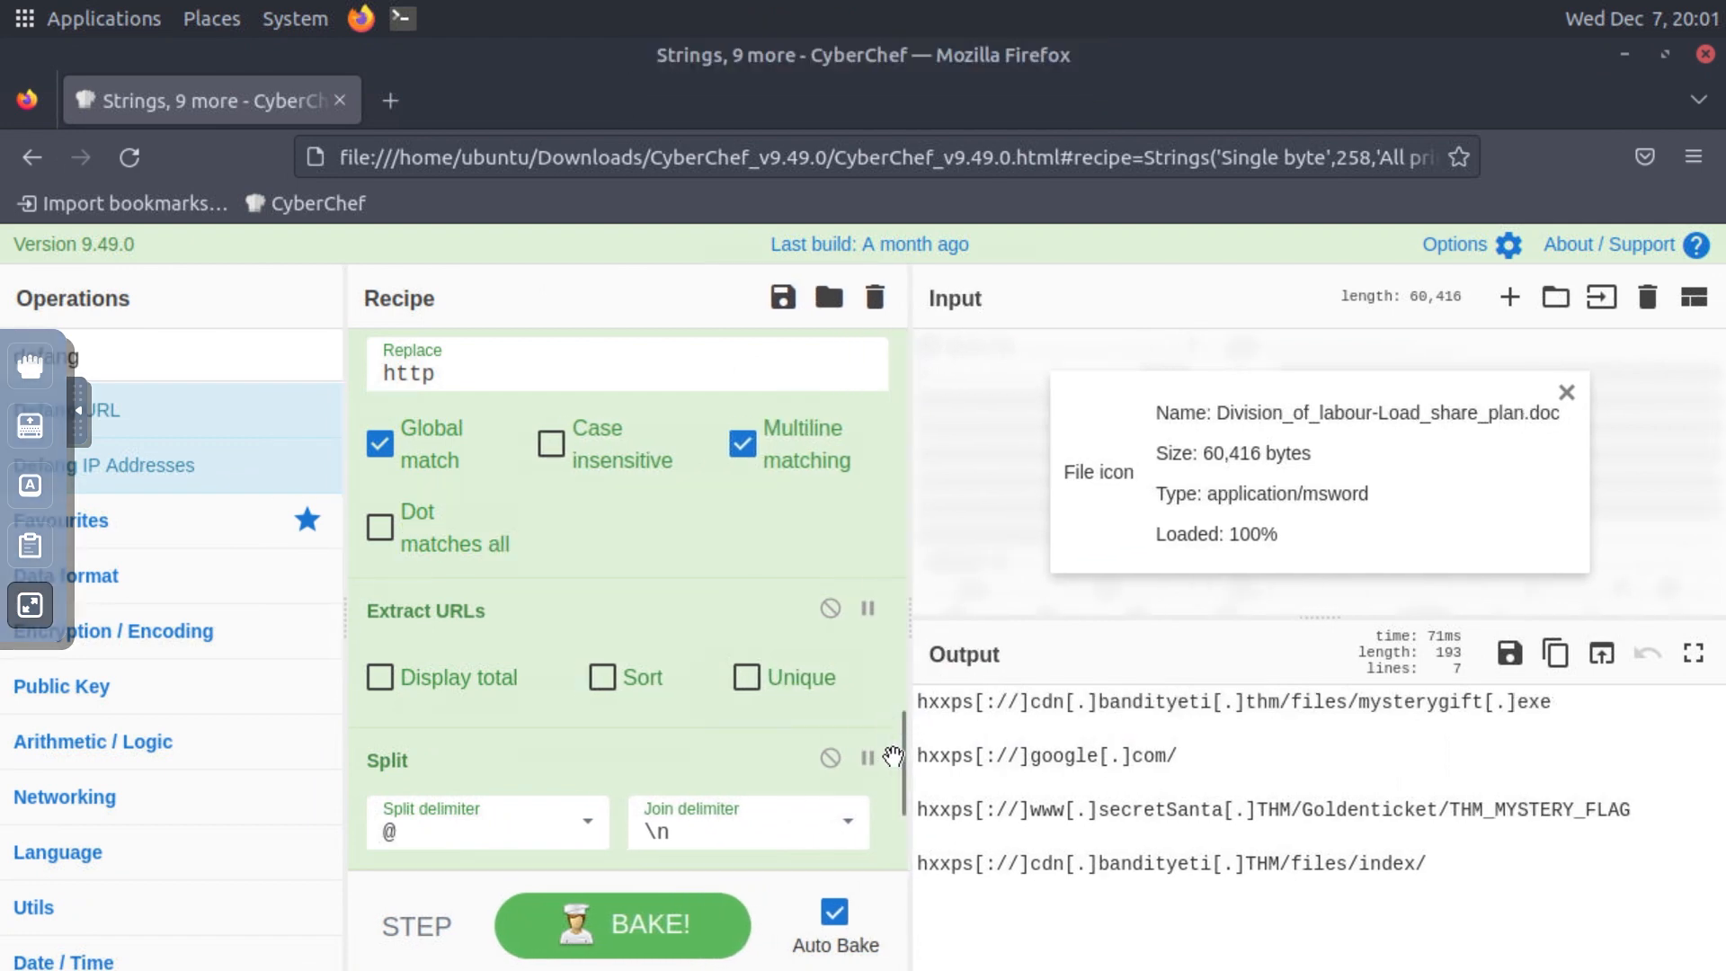
drag(923, 624, 823, 844)
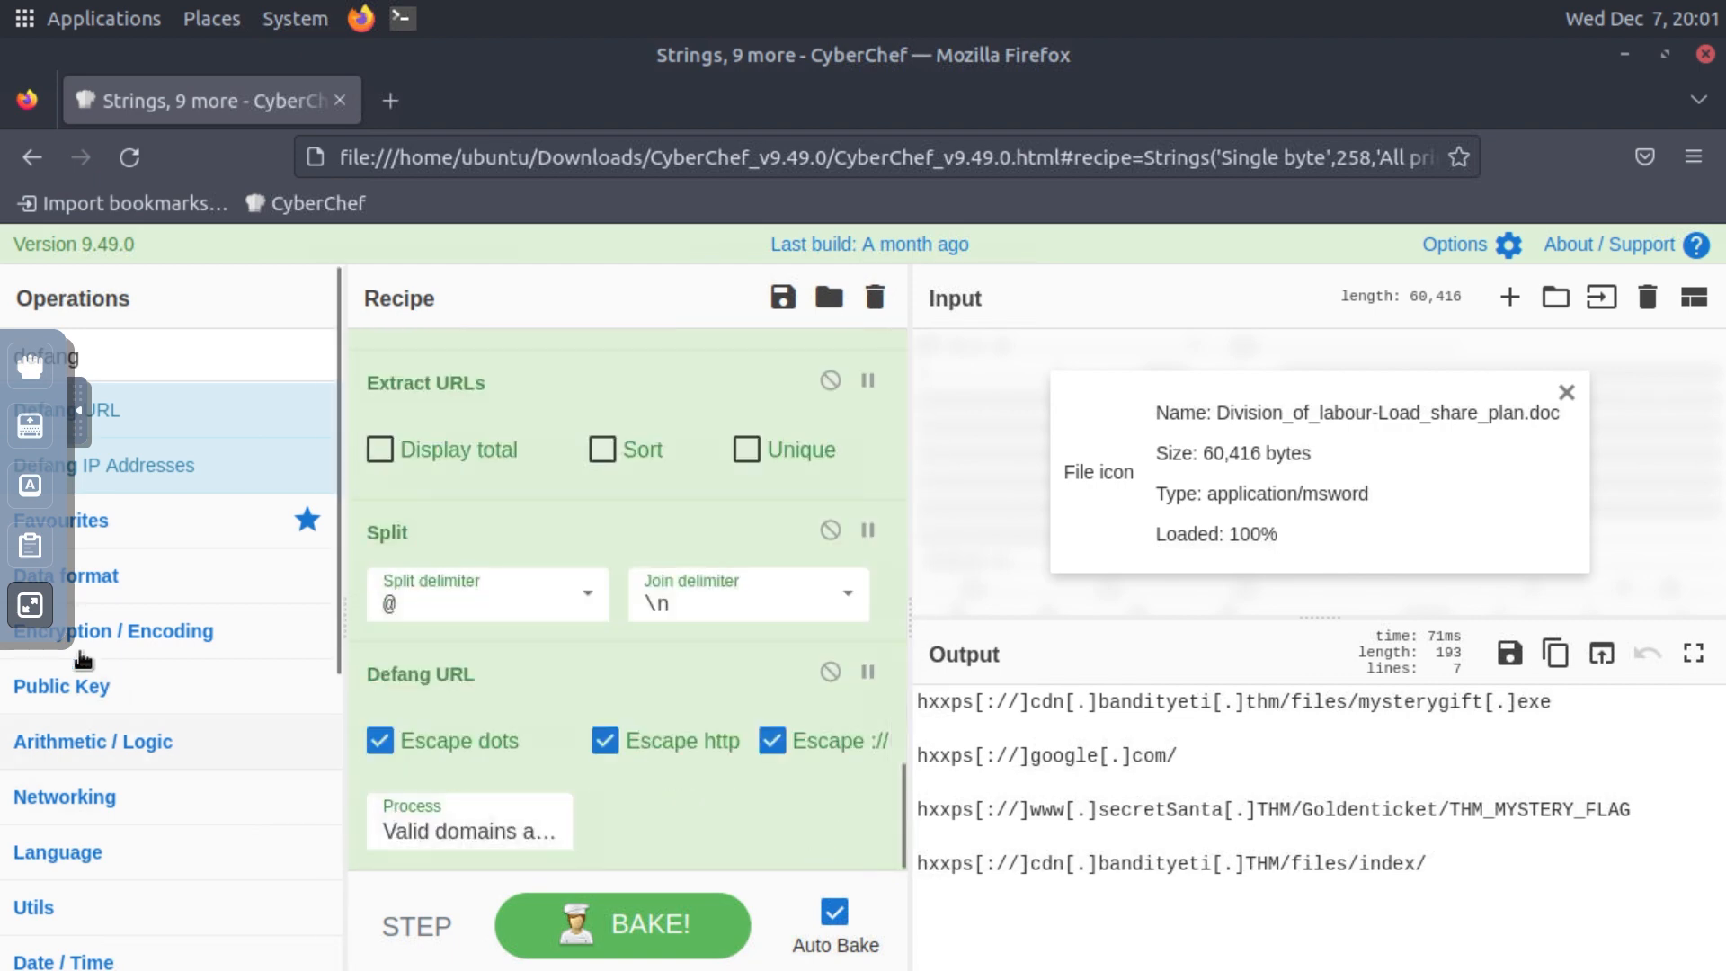
click(33, 610)
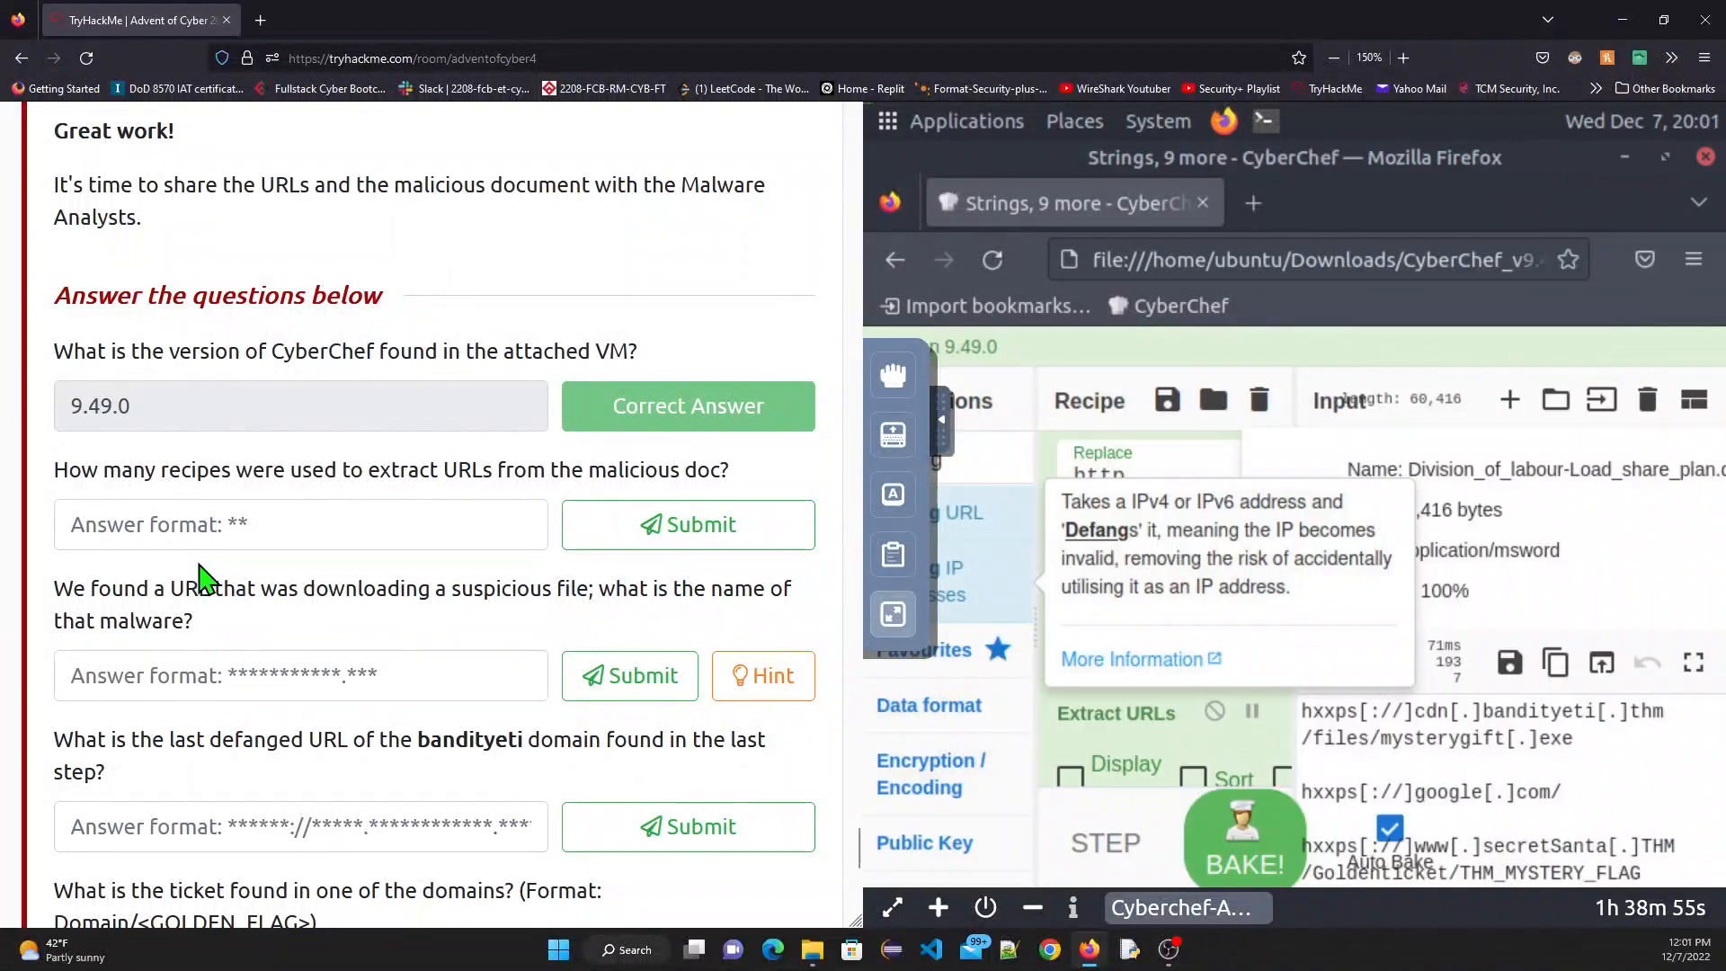
Step: Submit 10 as the answer for how many recipes were used to extract URLs from the malicious doc
click(190, 535)
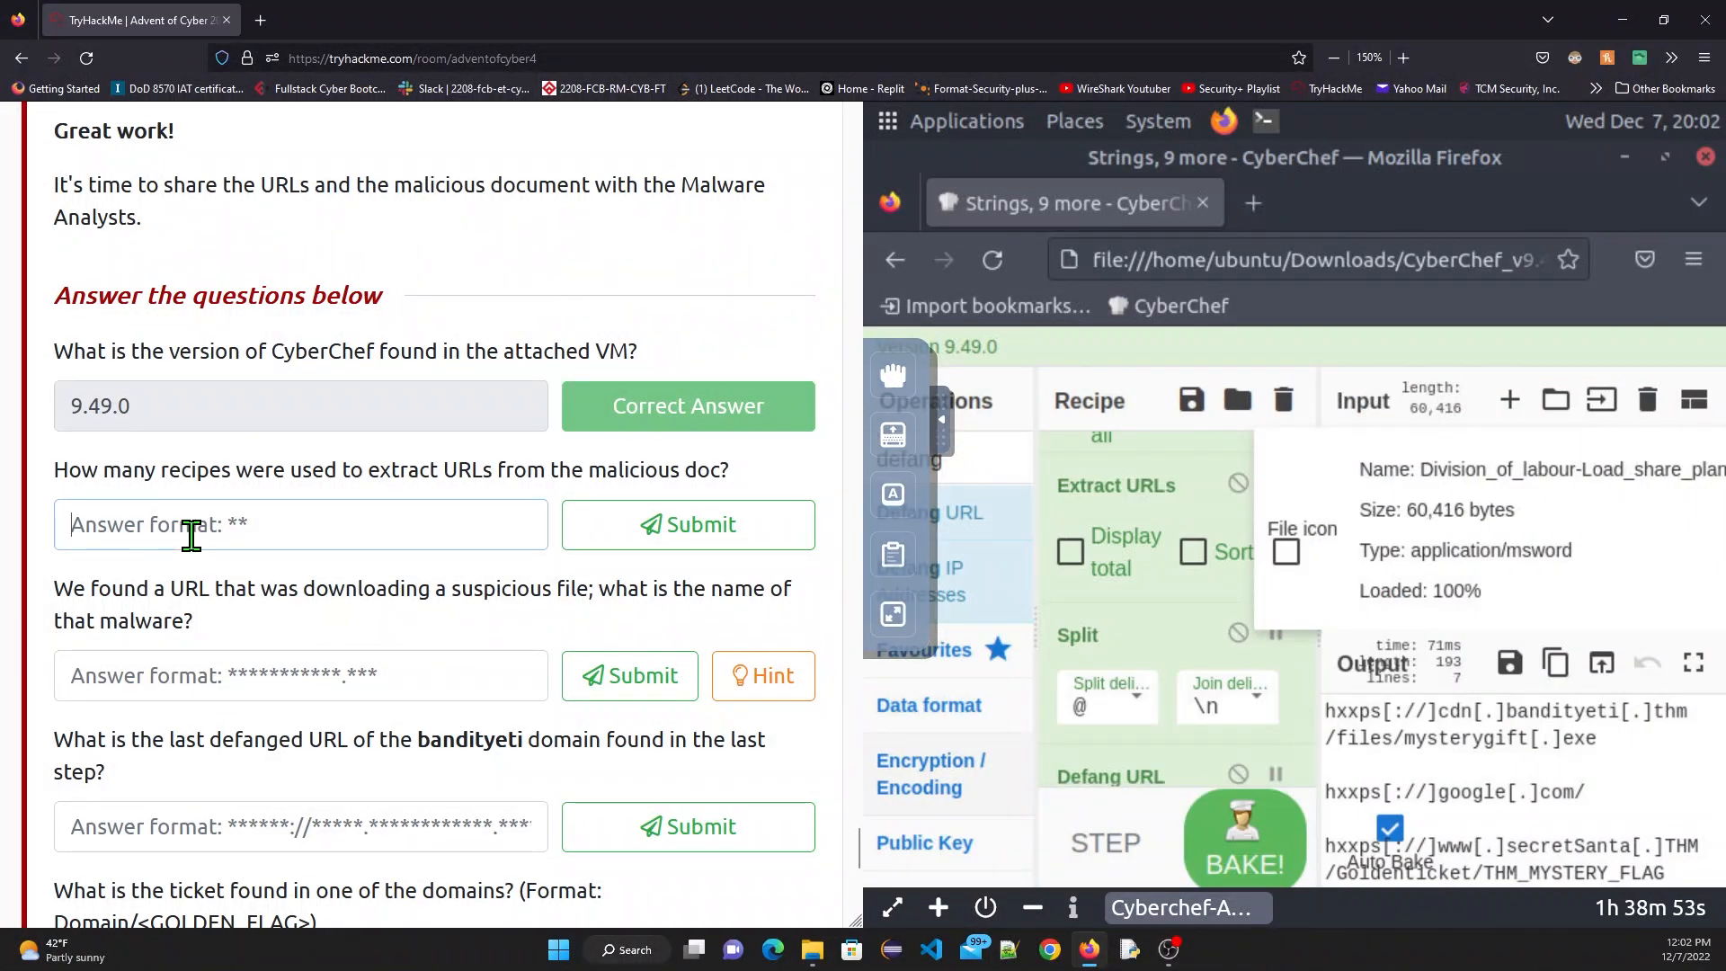
text(10)
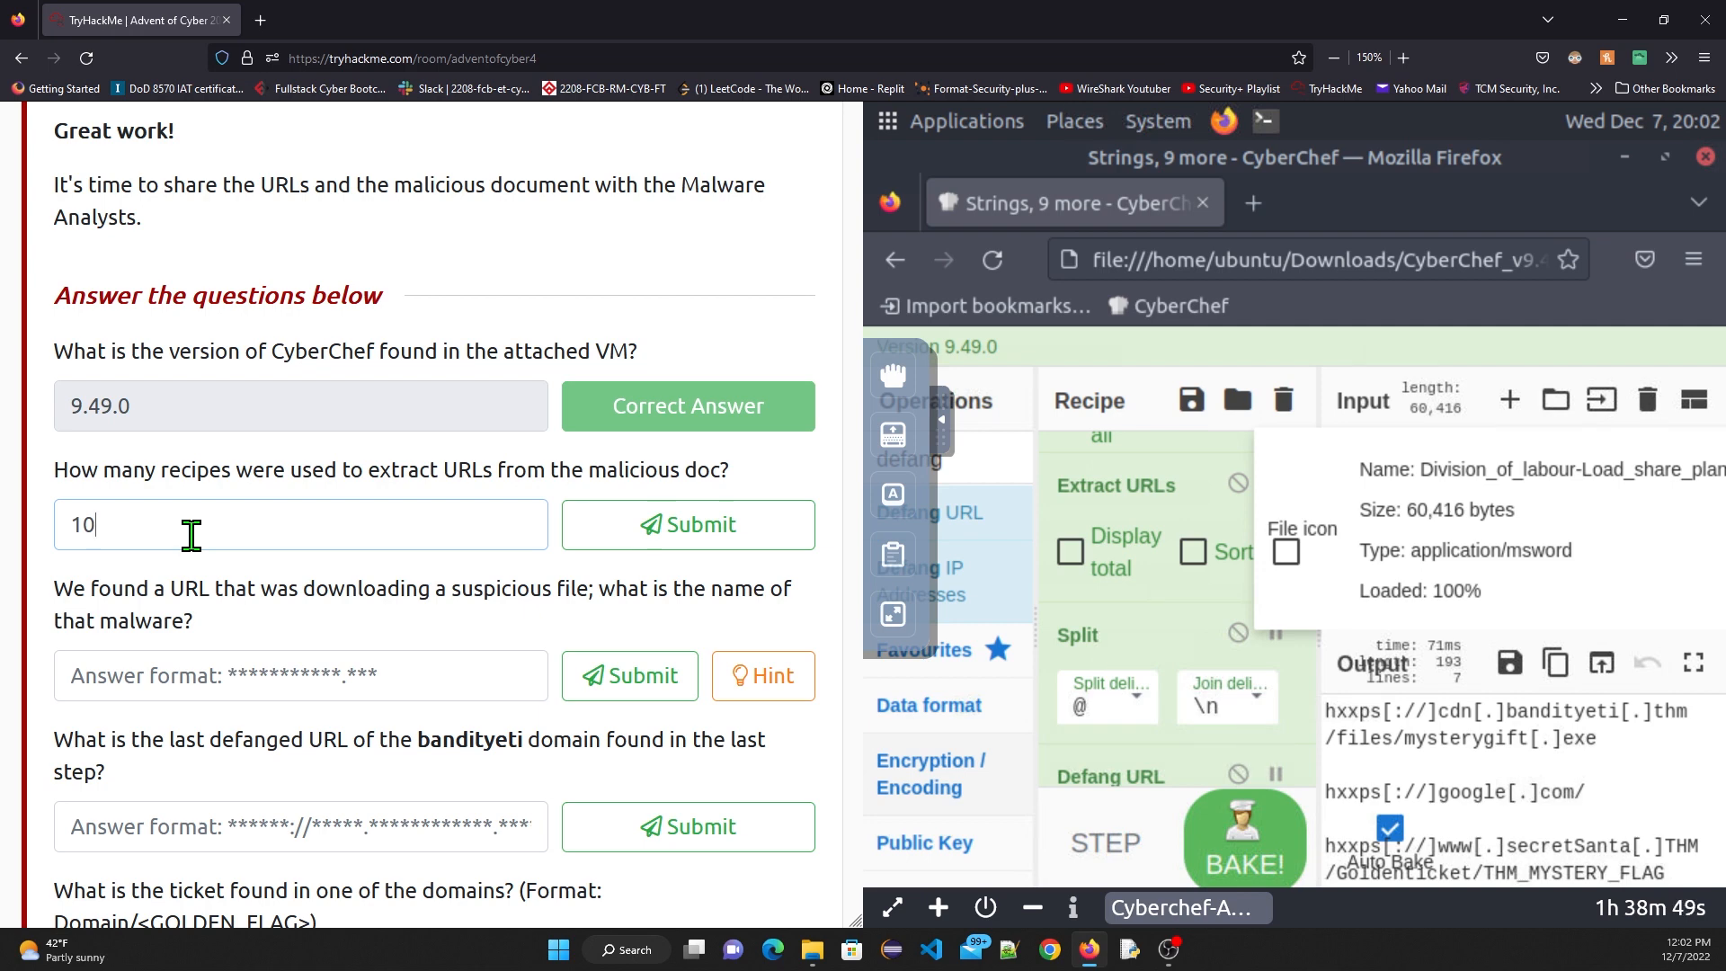
key(Return)
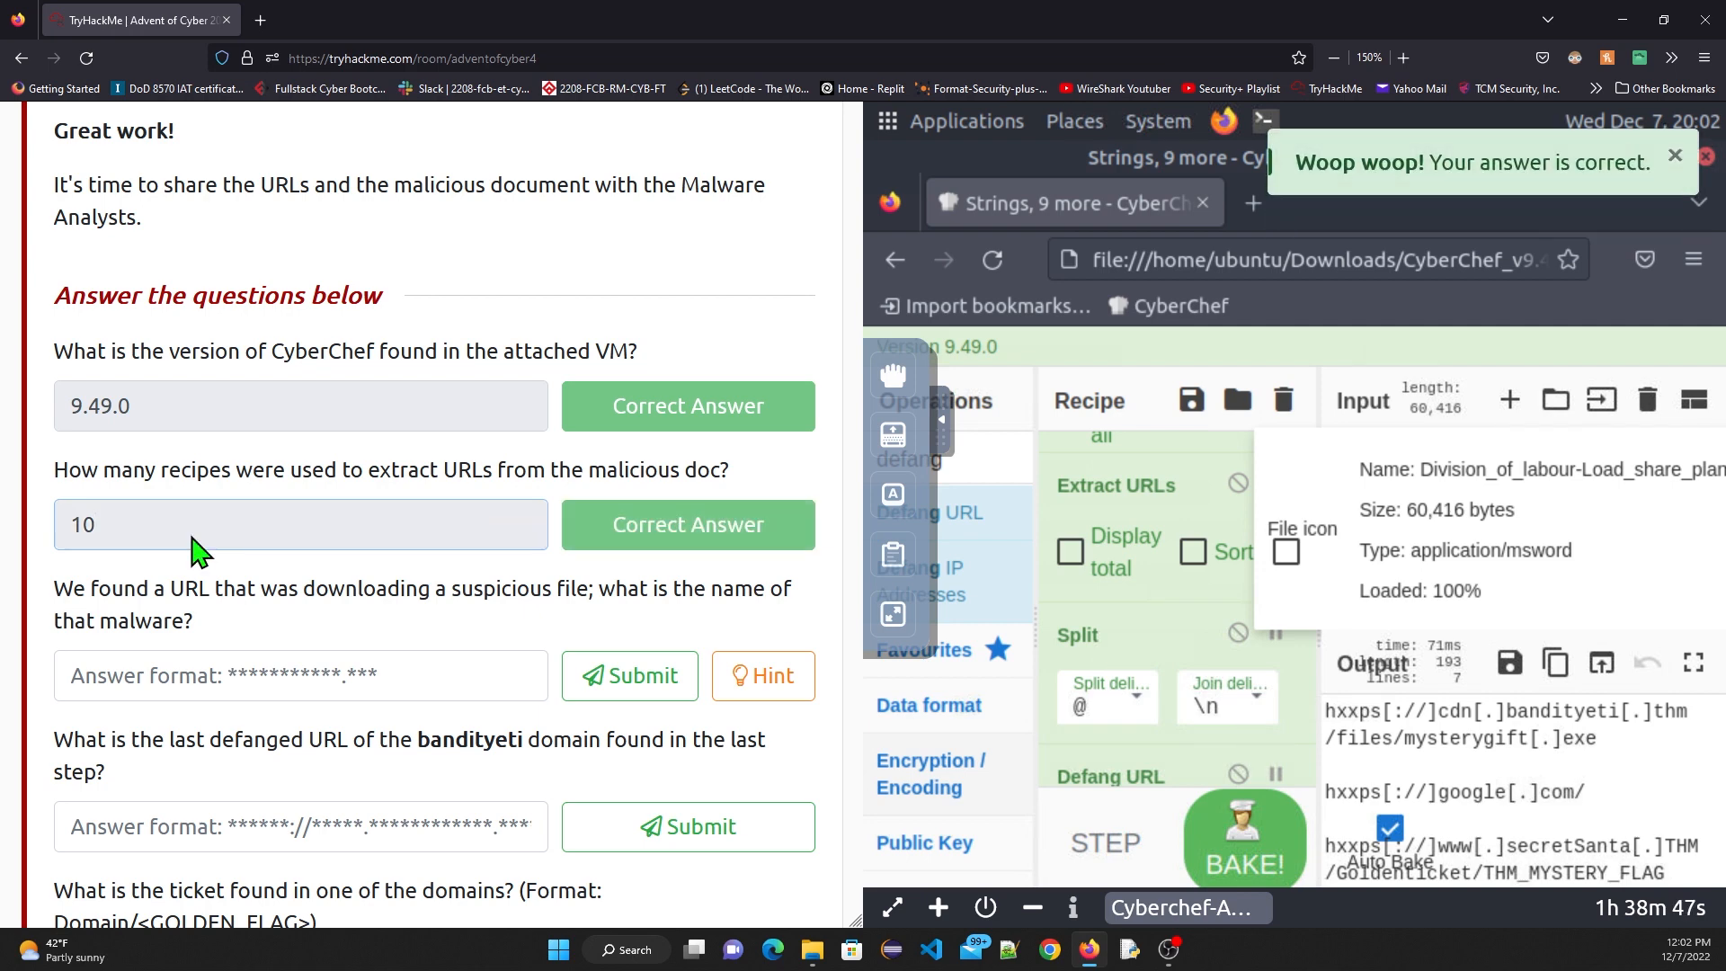
Step: Disable the Defang URL operation in the full-screen virtual machine and copy mysterygift.exe from the first output URL
scroll(241, 568, down, 2)
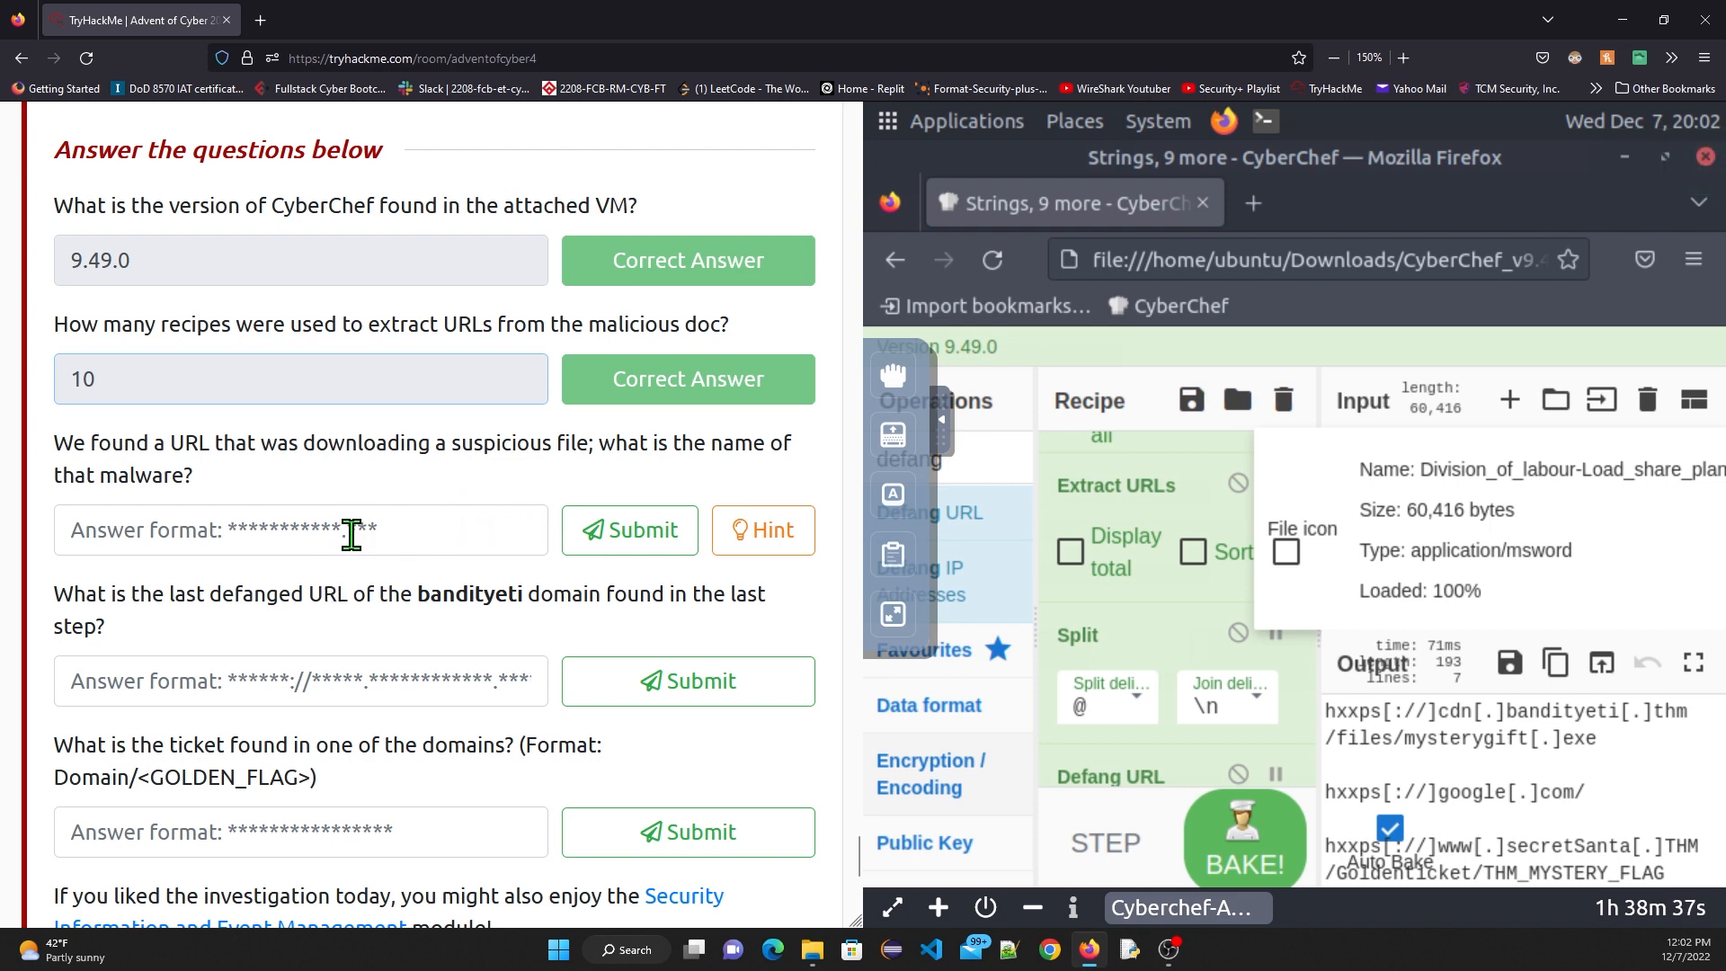
click(351, 535)
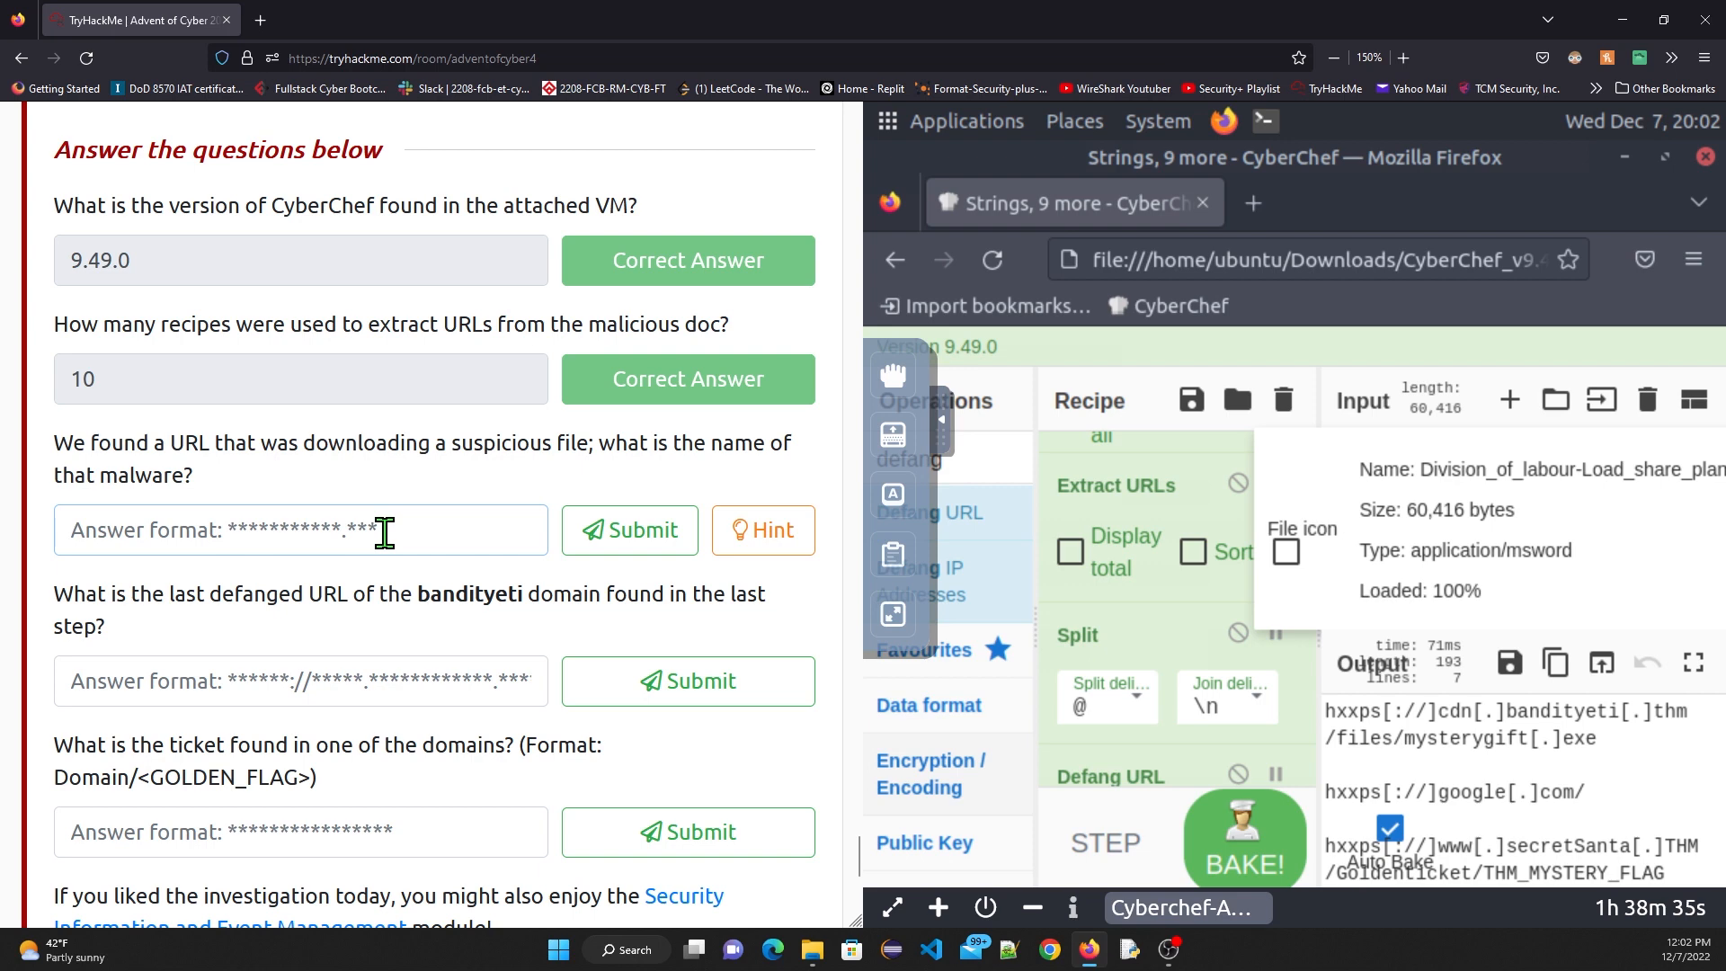
click(893, 615)
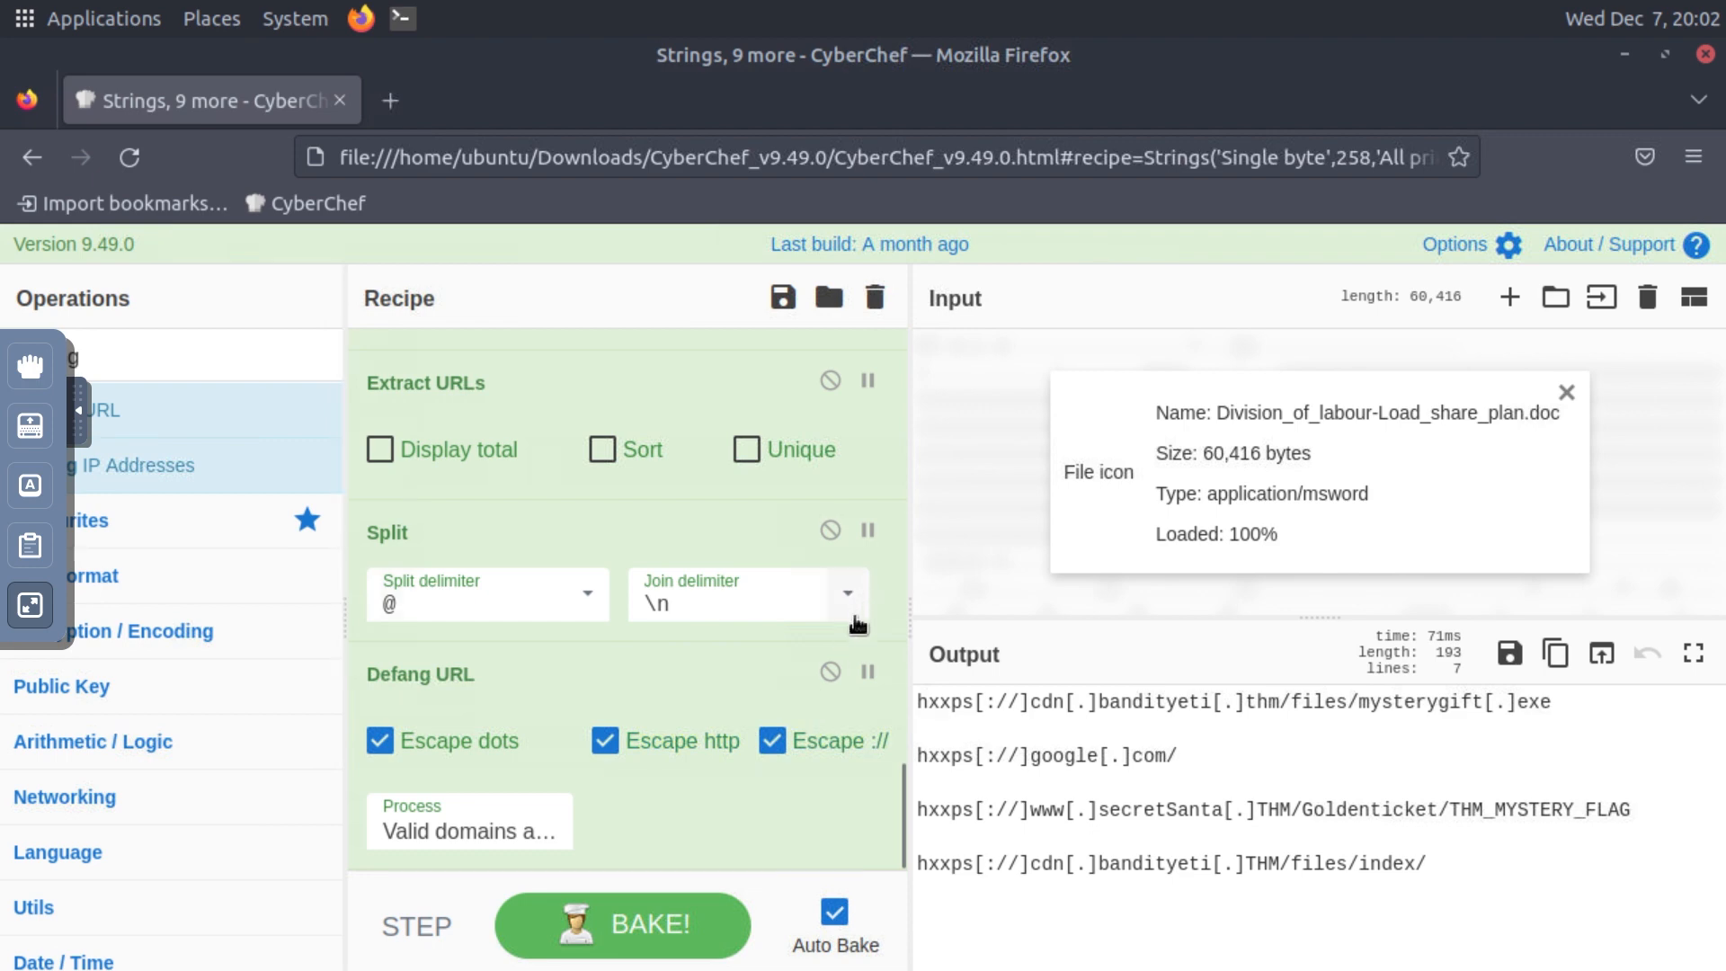
click(829, 674)
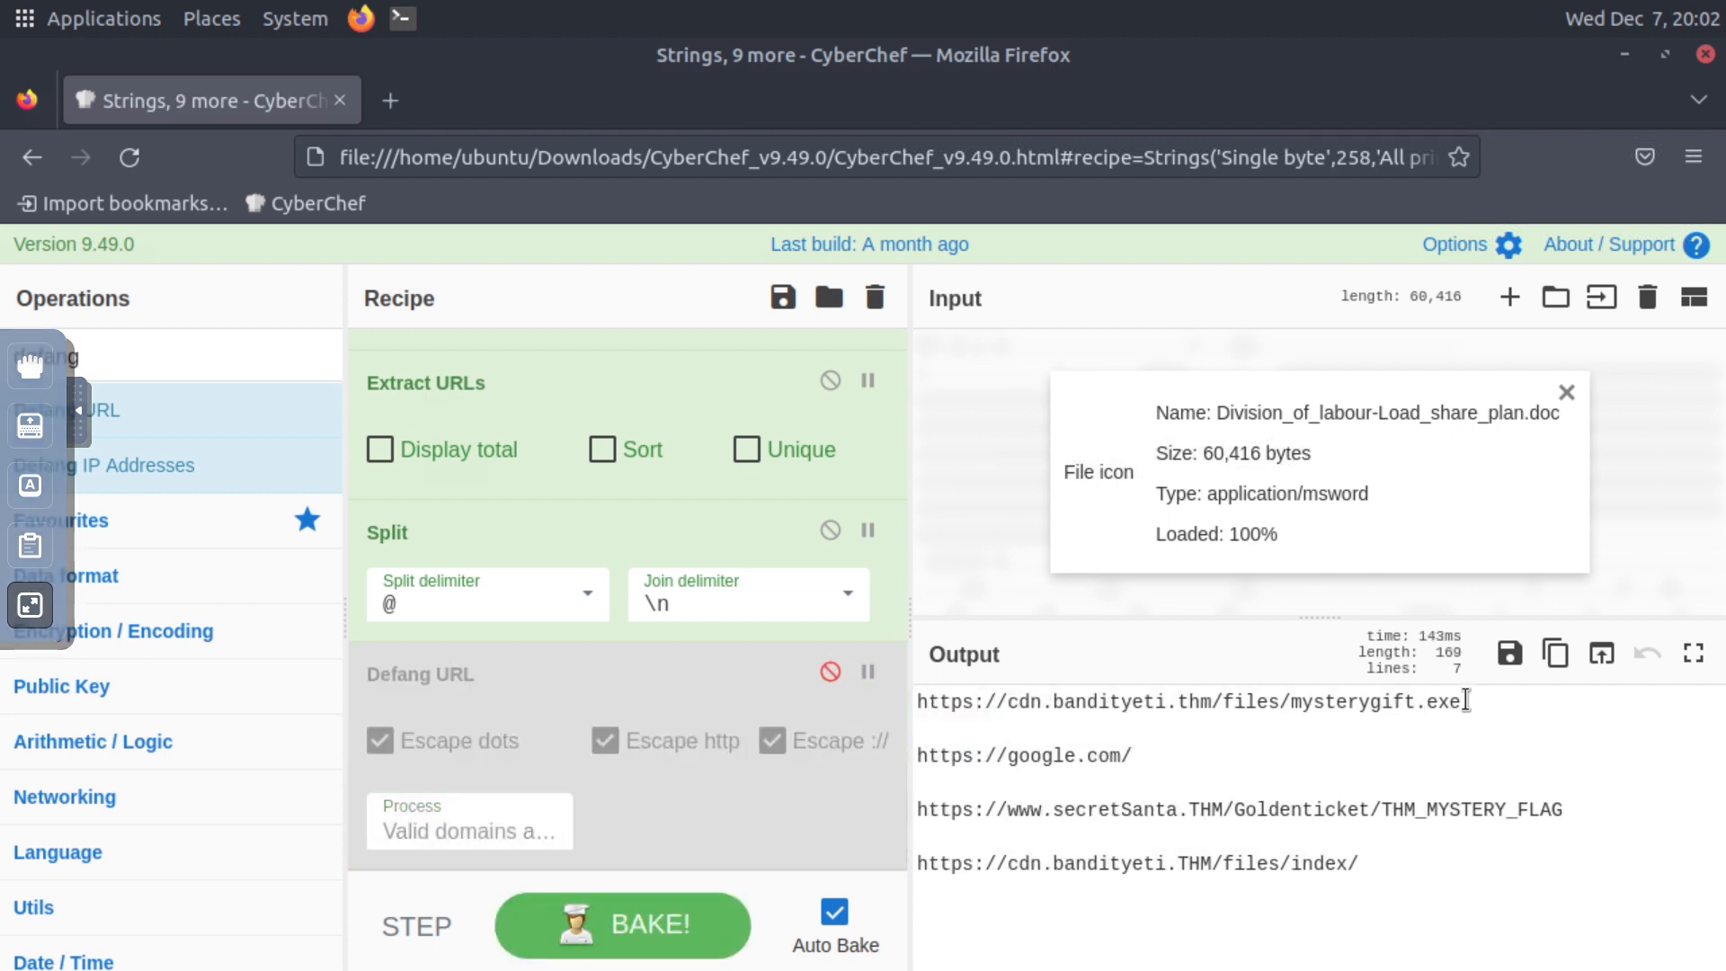
drag(1459, 701, 1293, 704)
right_click(1303, 704)
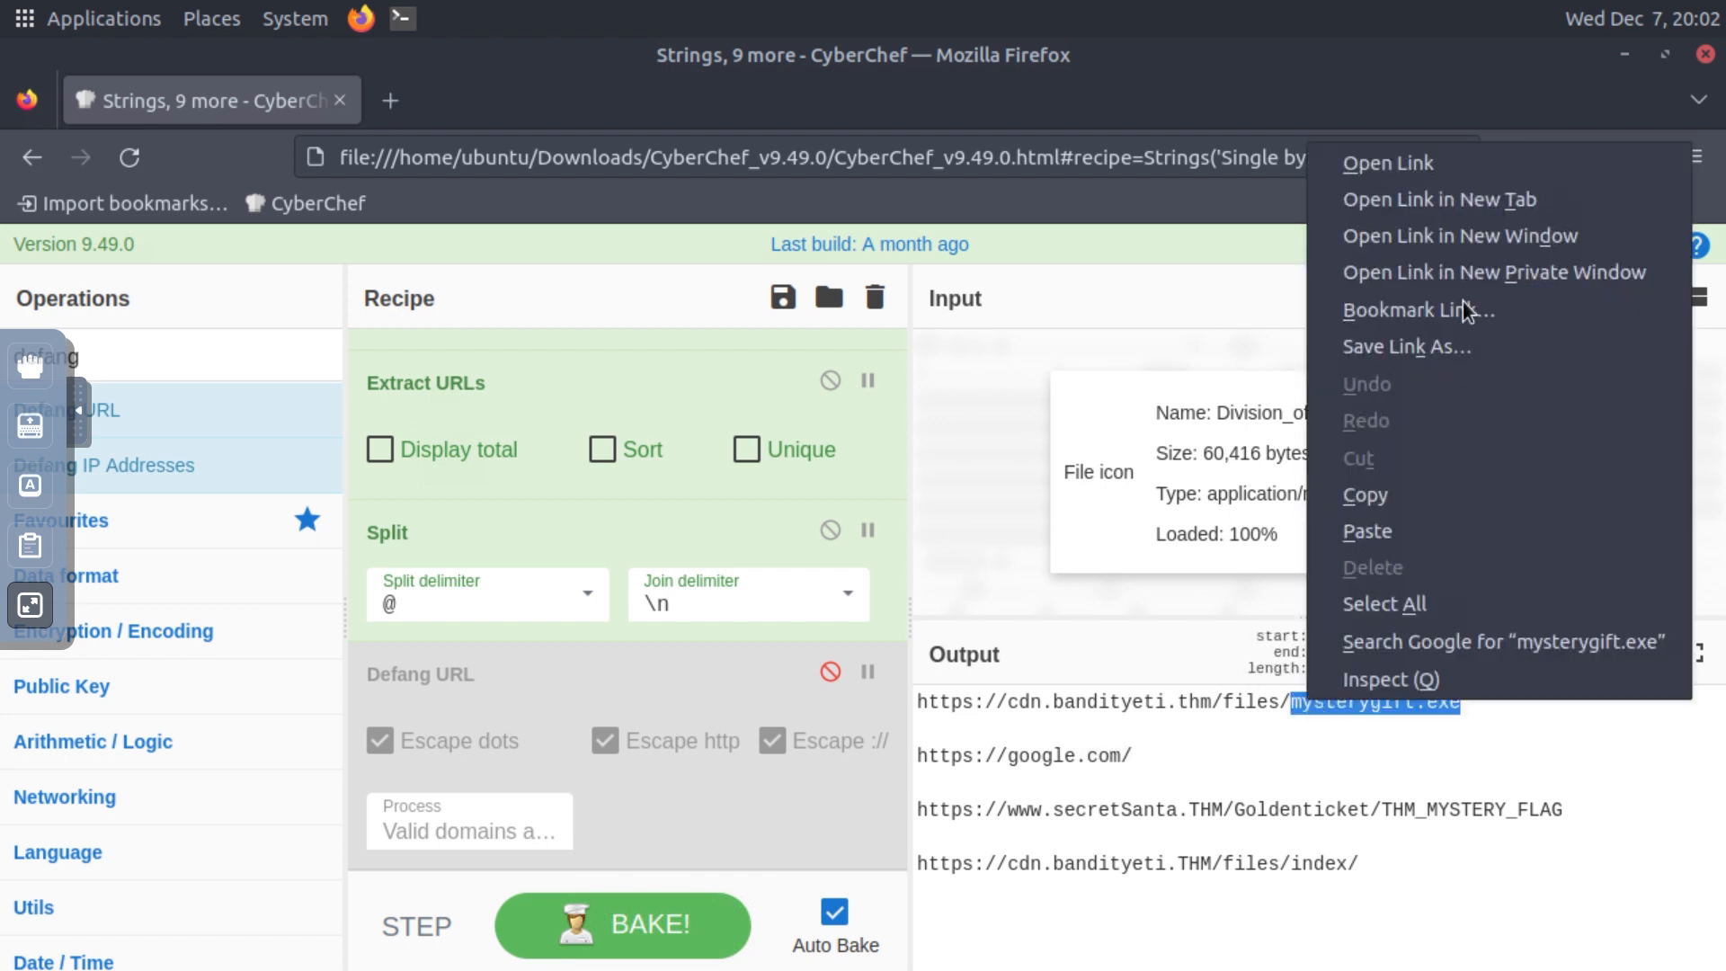
click(1363, 503)
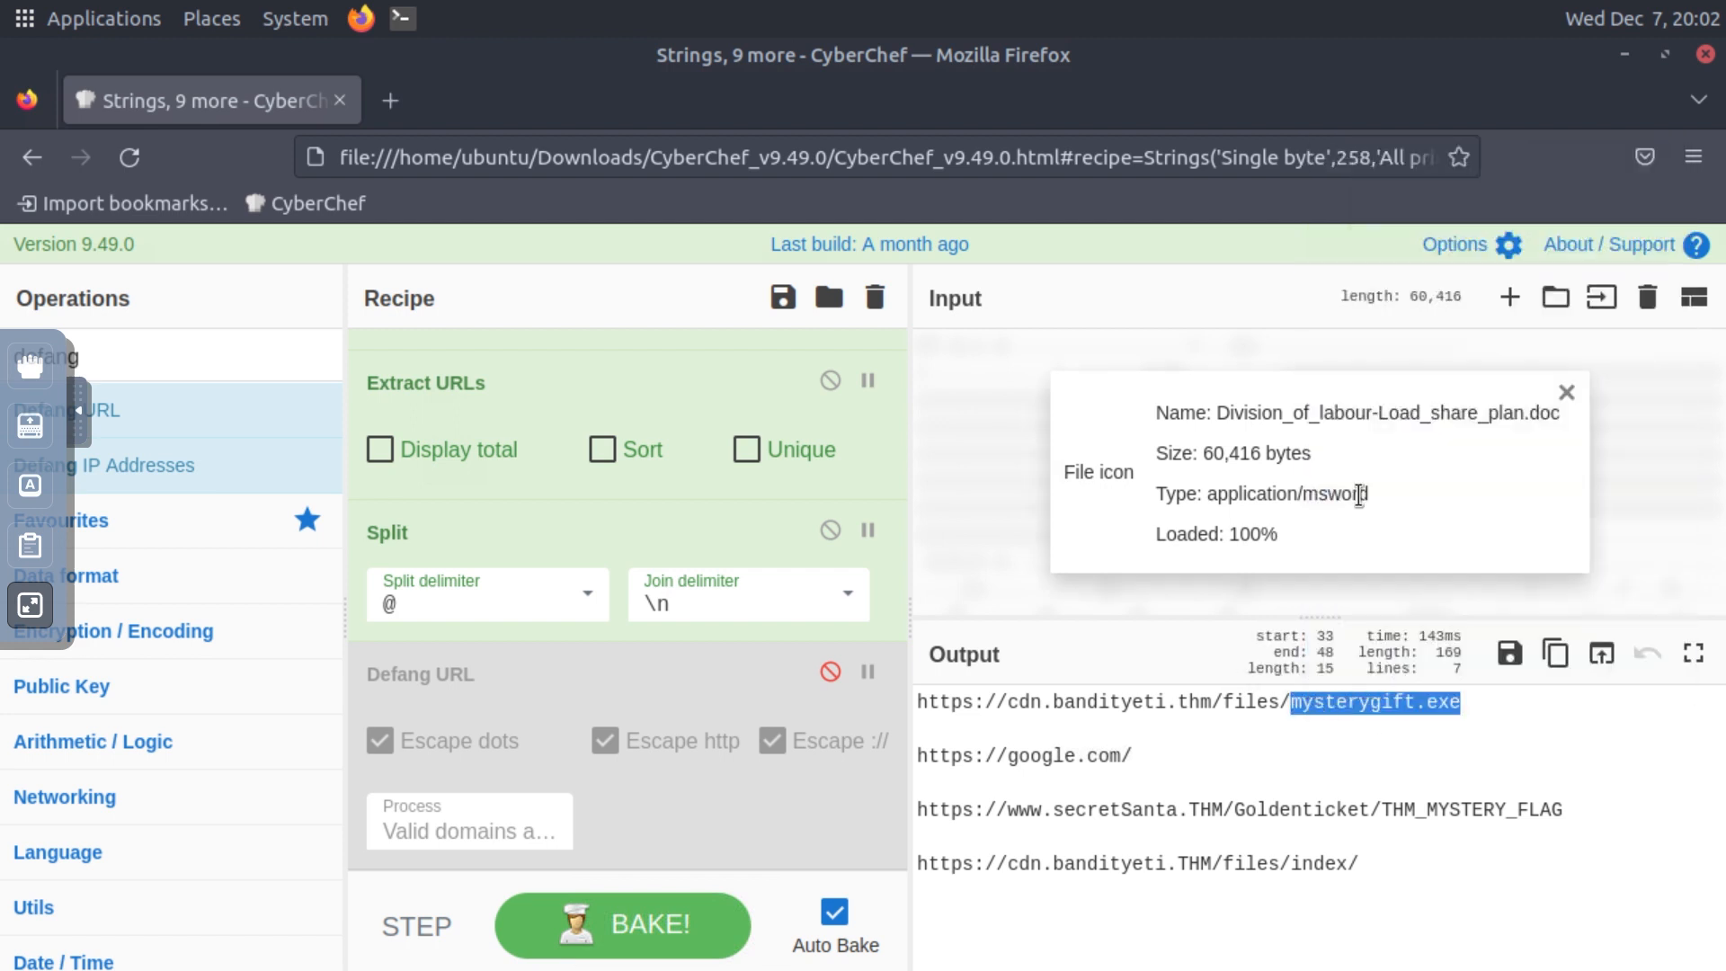
Step: Return to the questions and submit the copied mysterygift.exe as the name of the malware
click(35, 609)
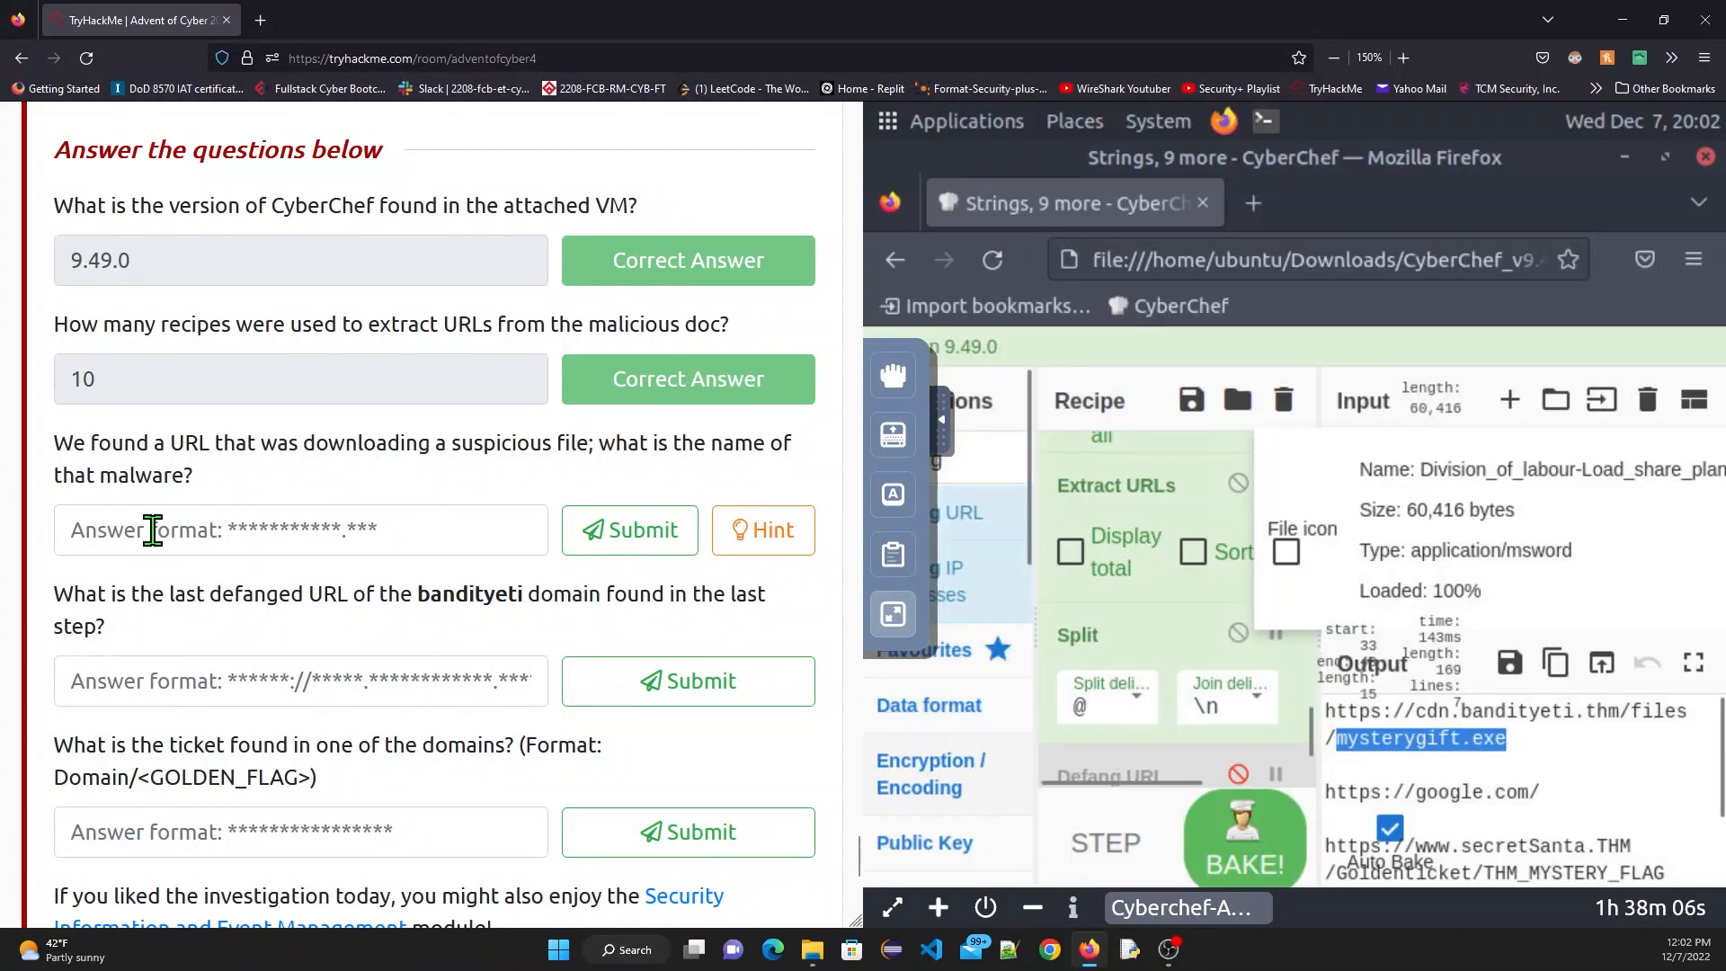
click(154, 531)
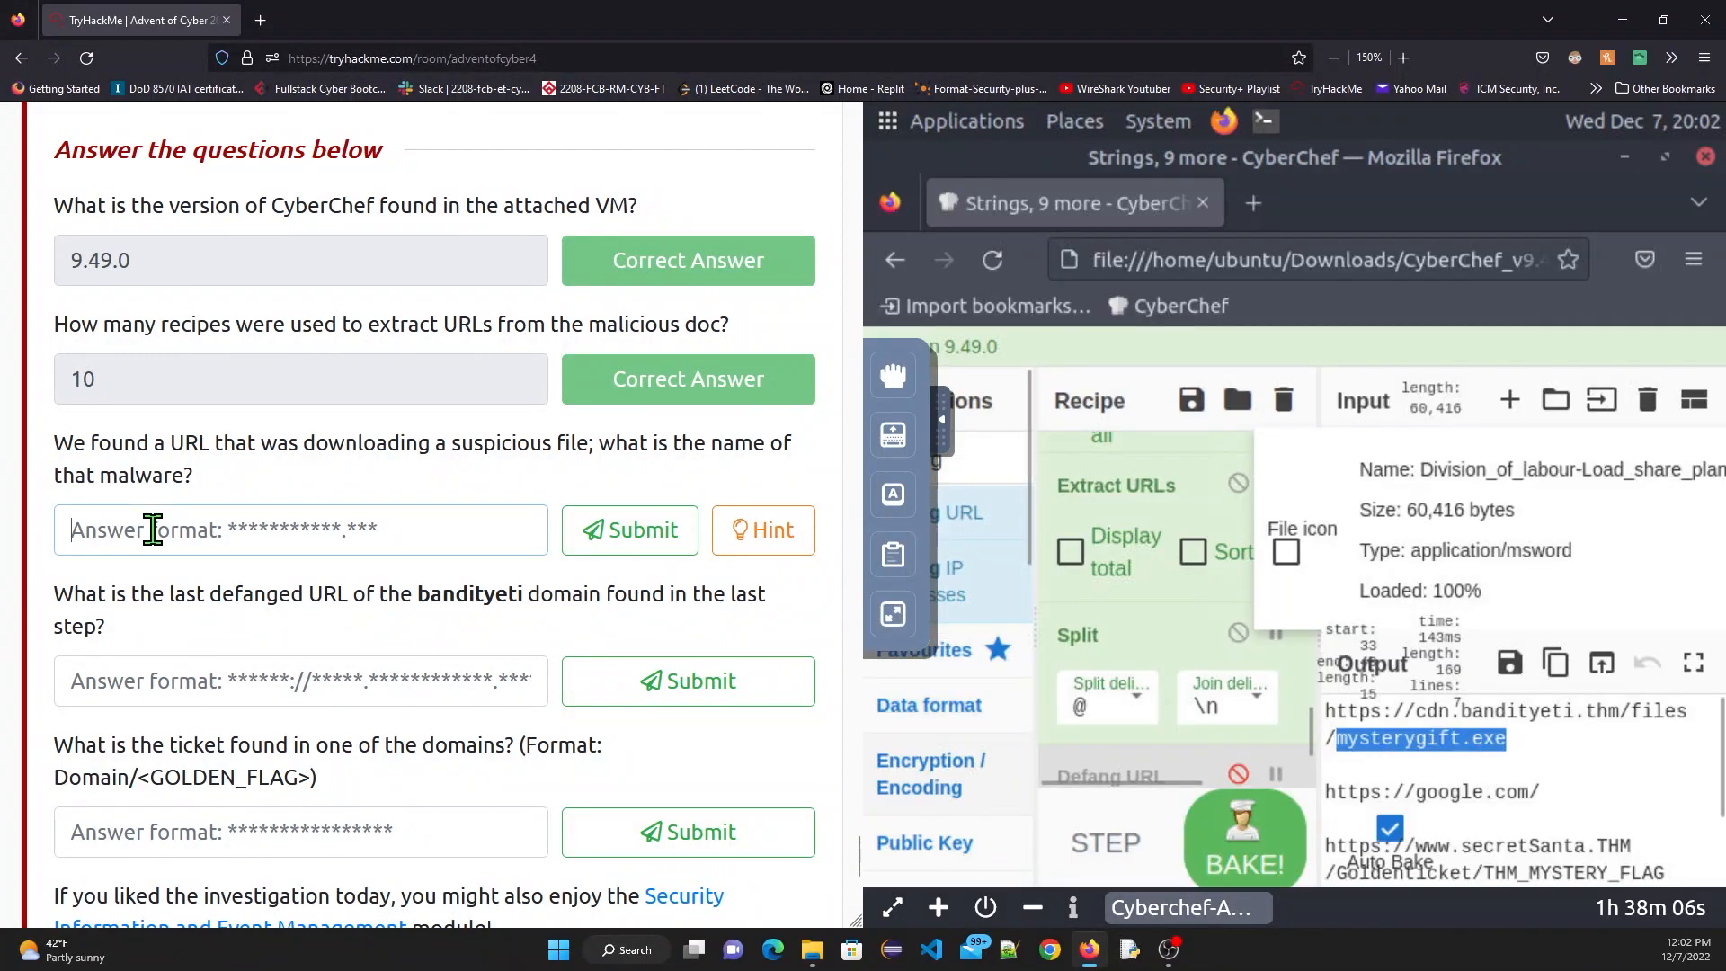
right_click(155, 531)
click(198, 663)
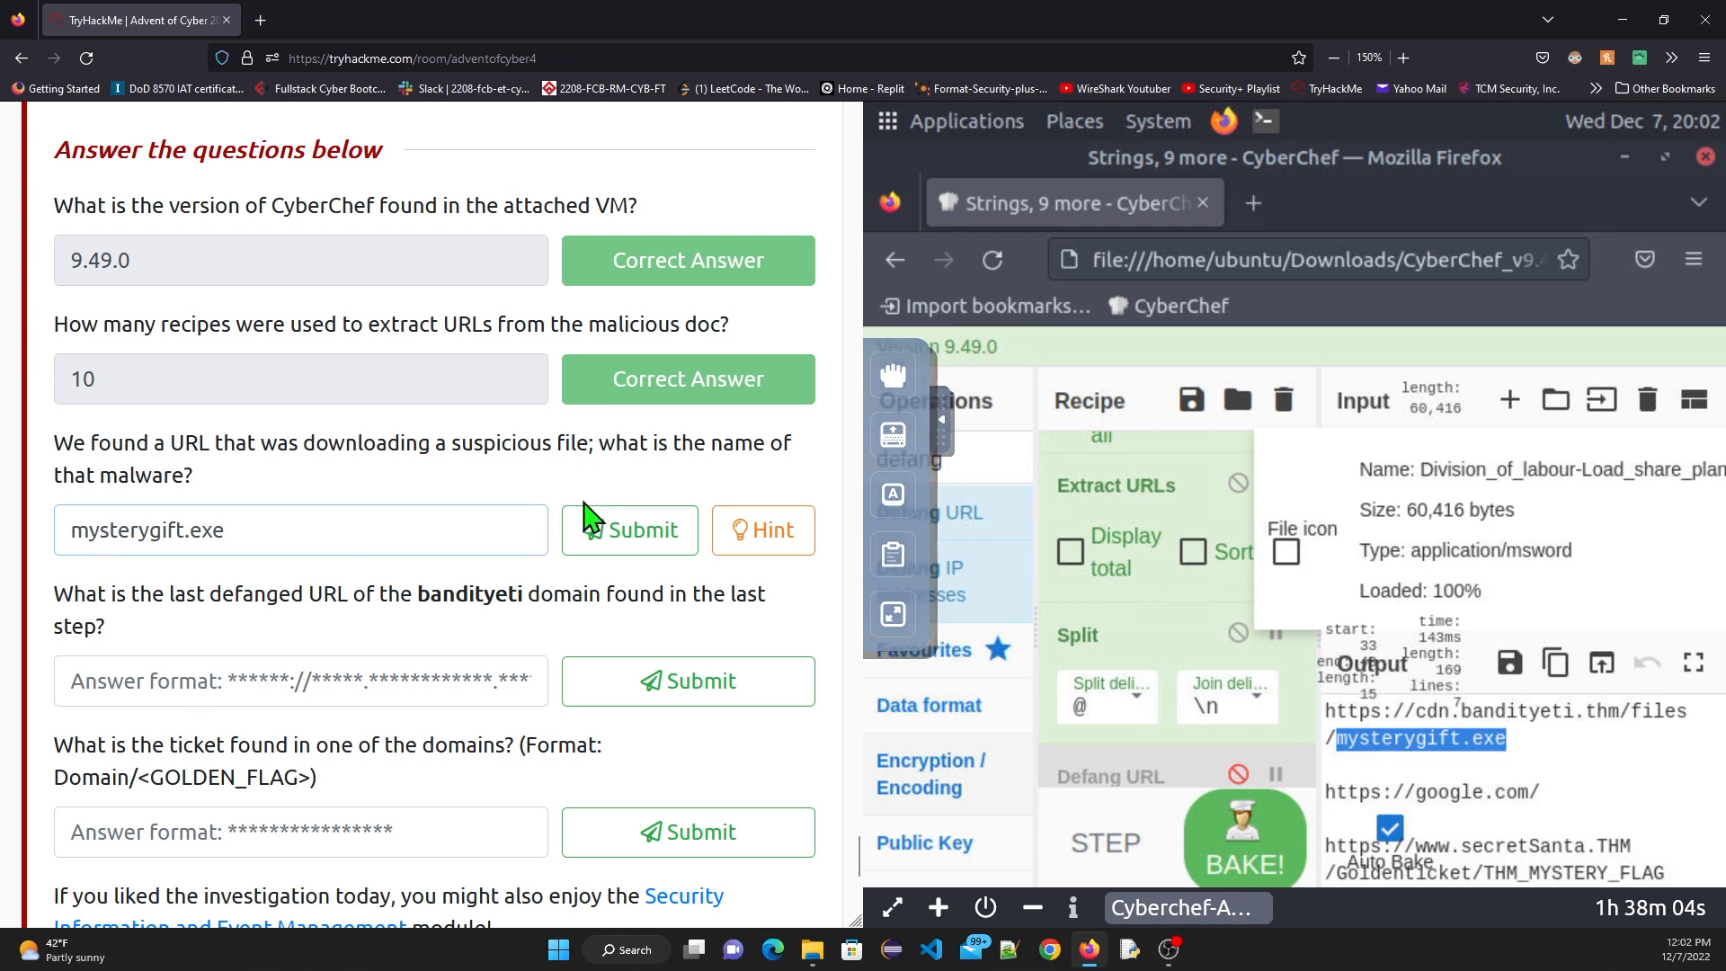
click(598, 534)
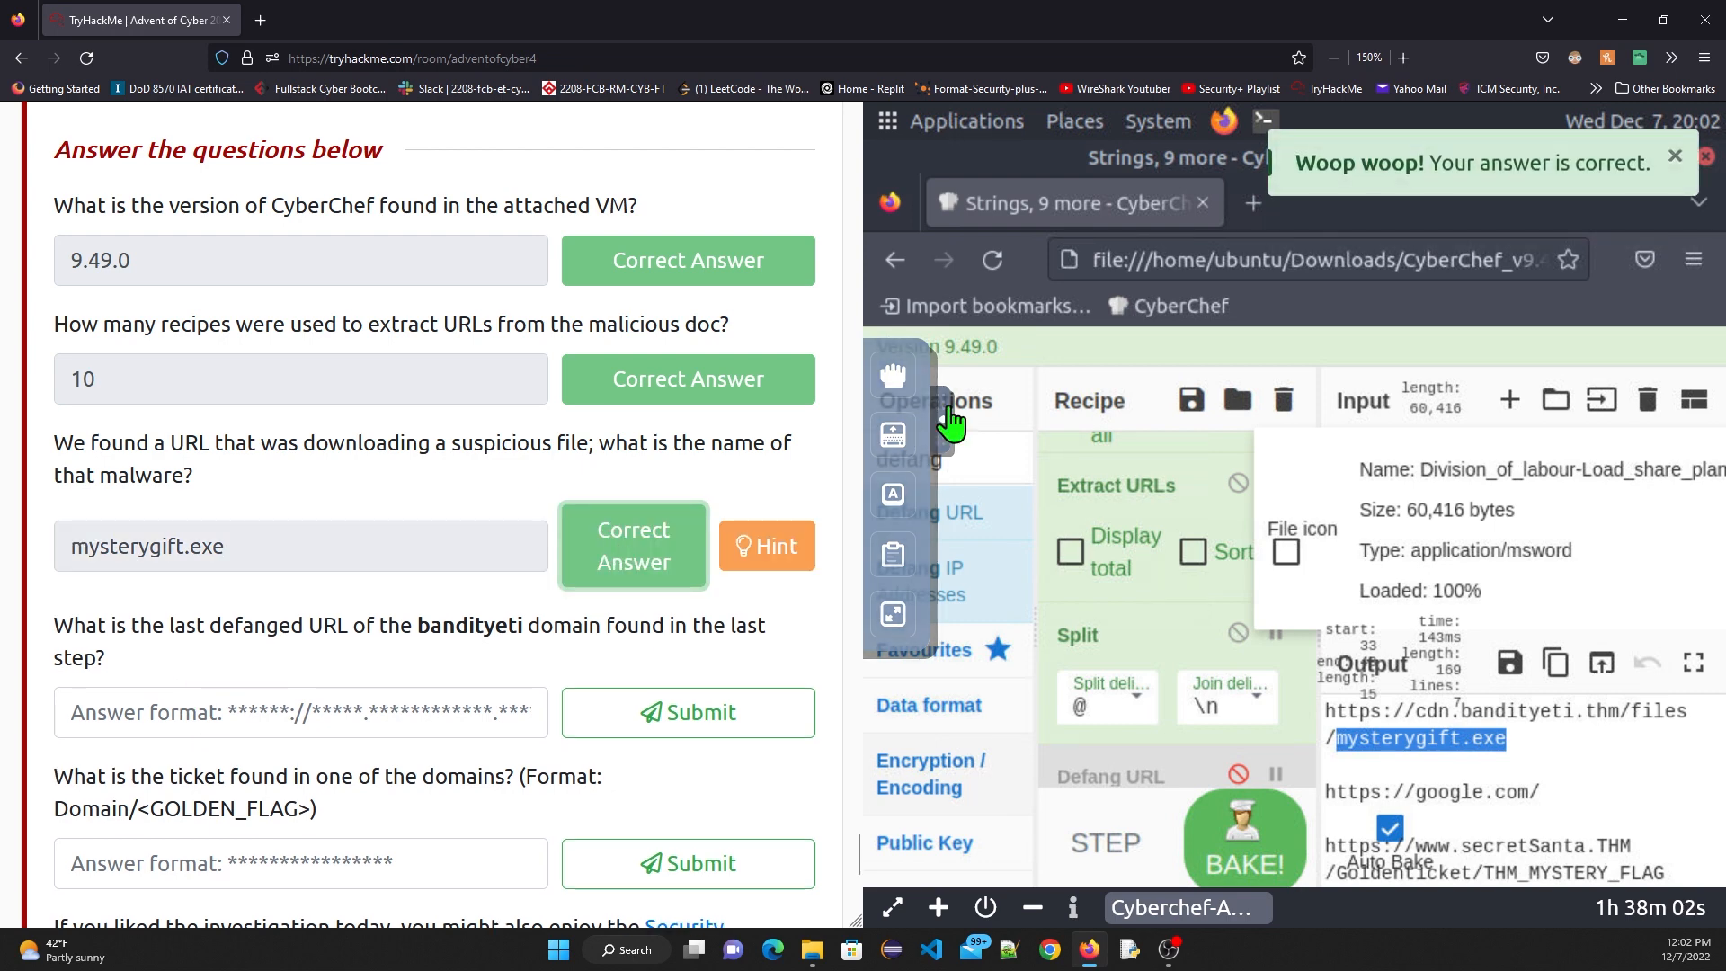
Step: Re-enable the Defang URL operation in the full-screen virtual machine and copy the last defanged URL, hxxps[://]cdn[.]bandityeti[.]THM/files/index/
scroll(302, 624, down, 2)
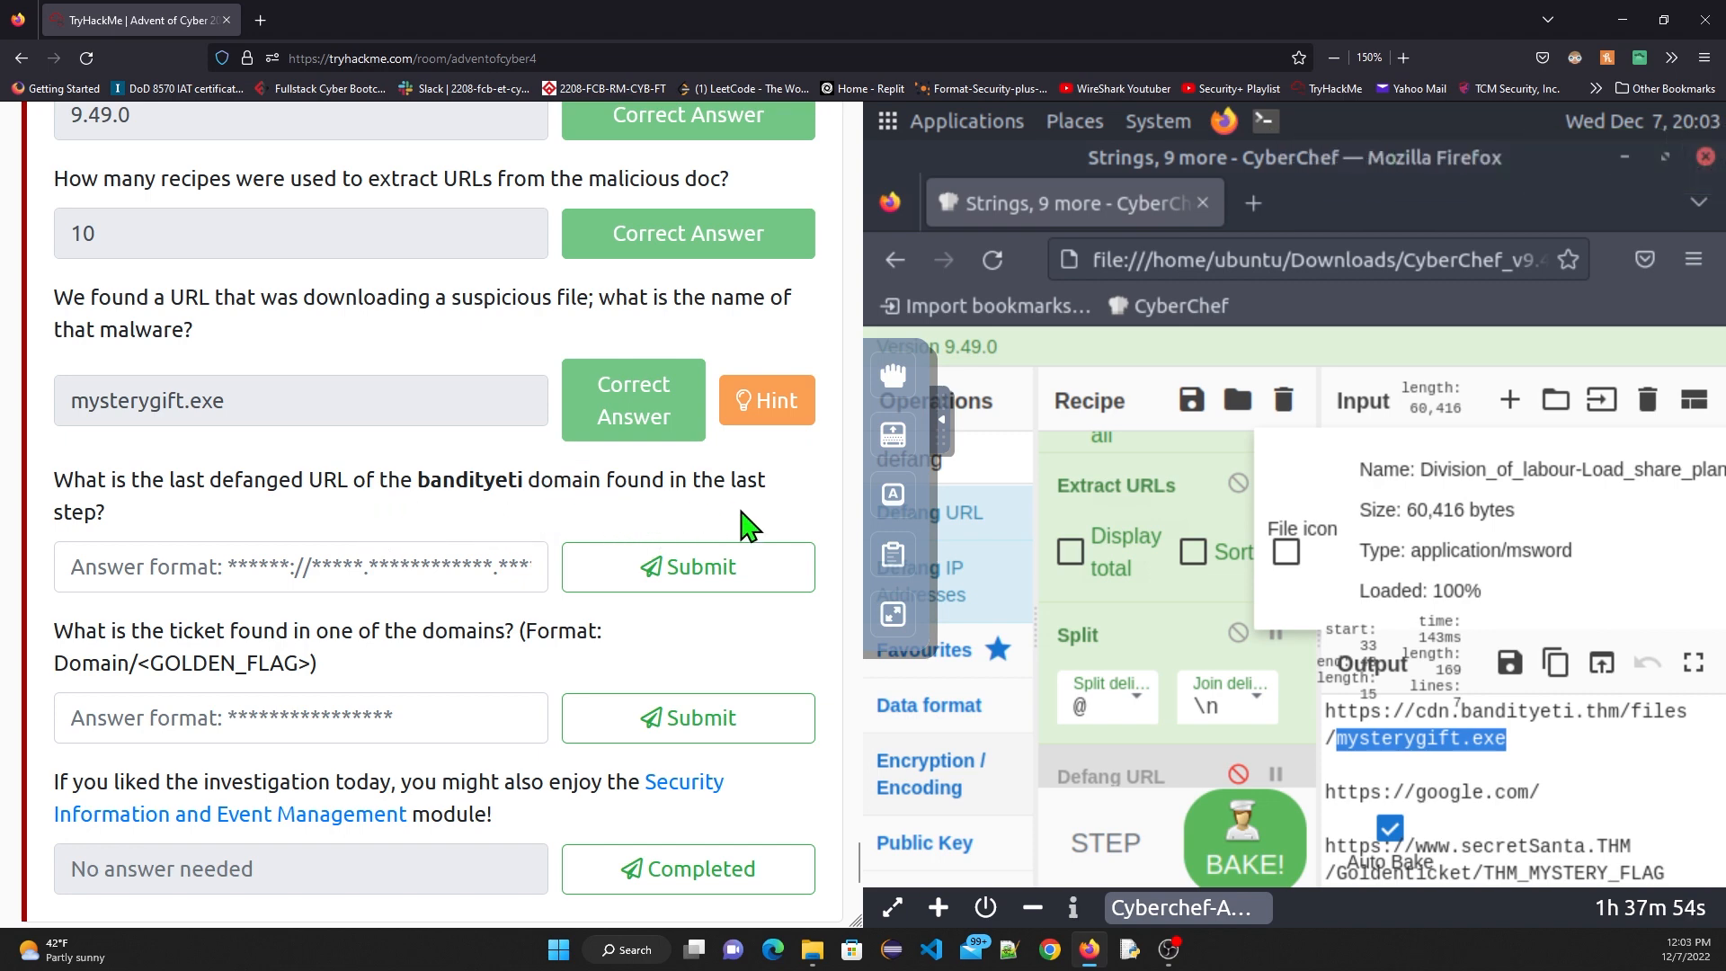
click(892, 614)
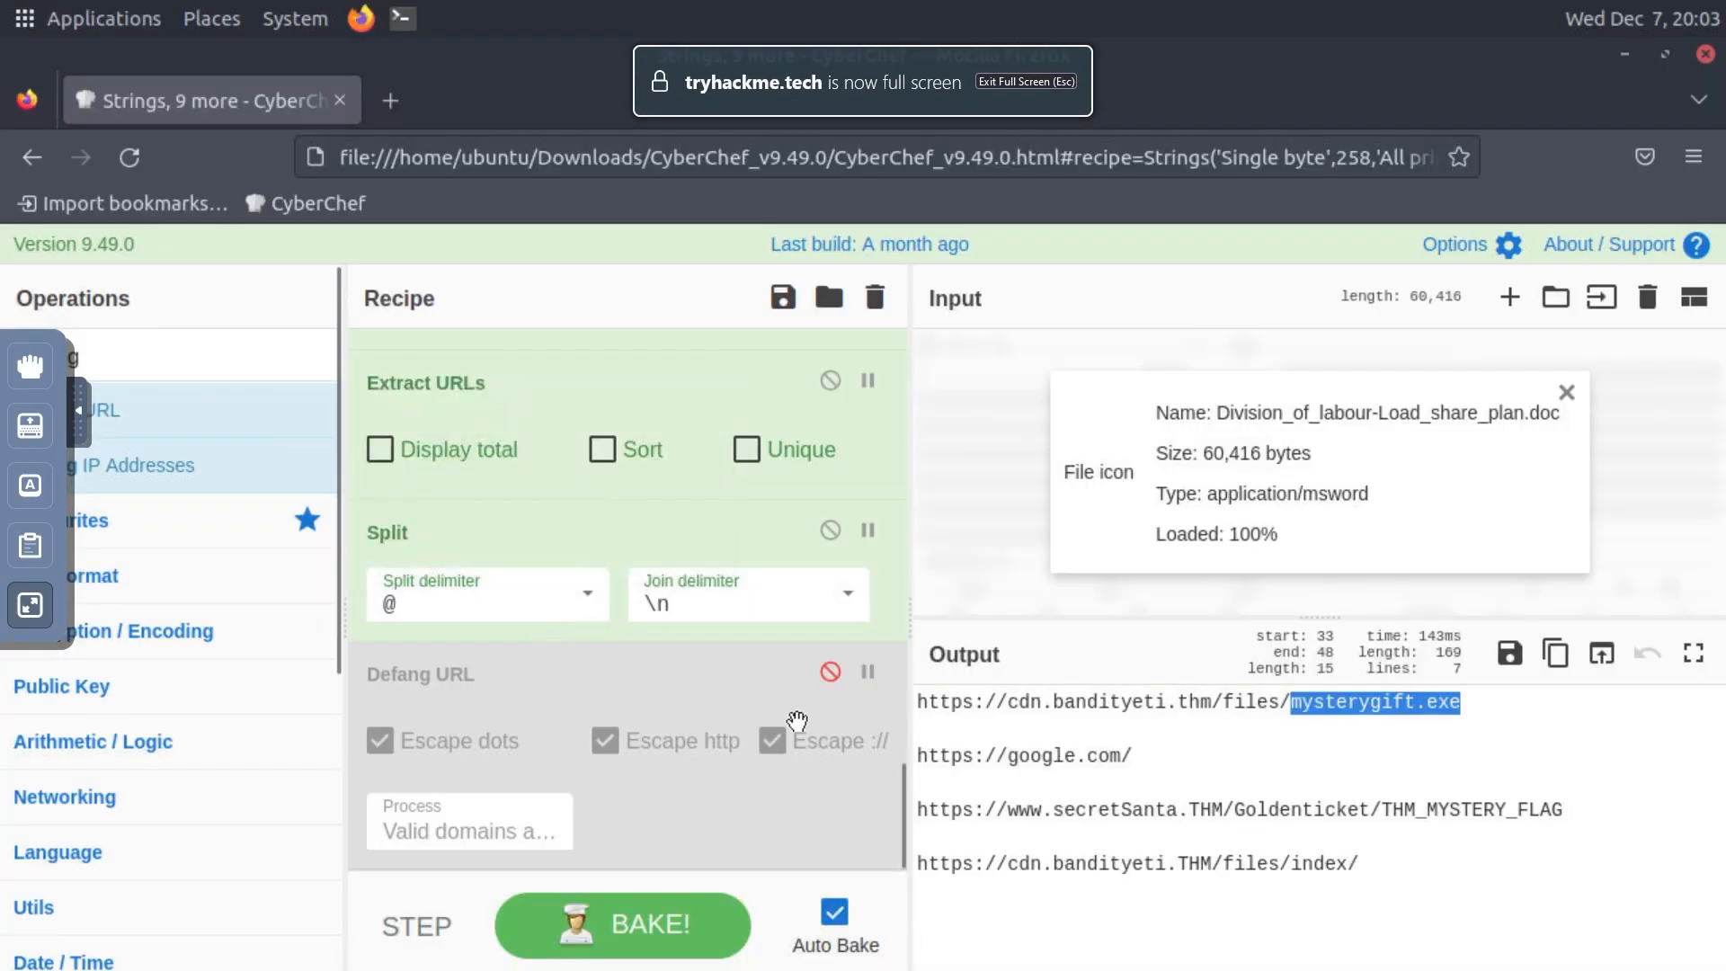
click(827, 674)
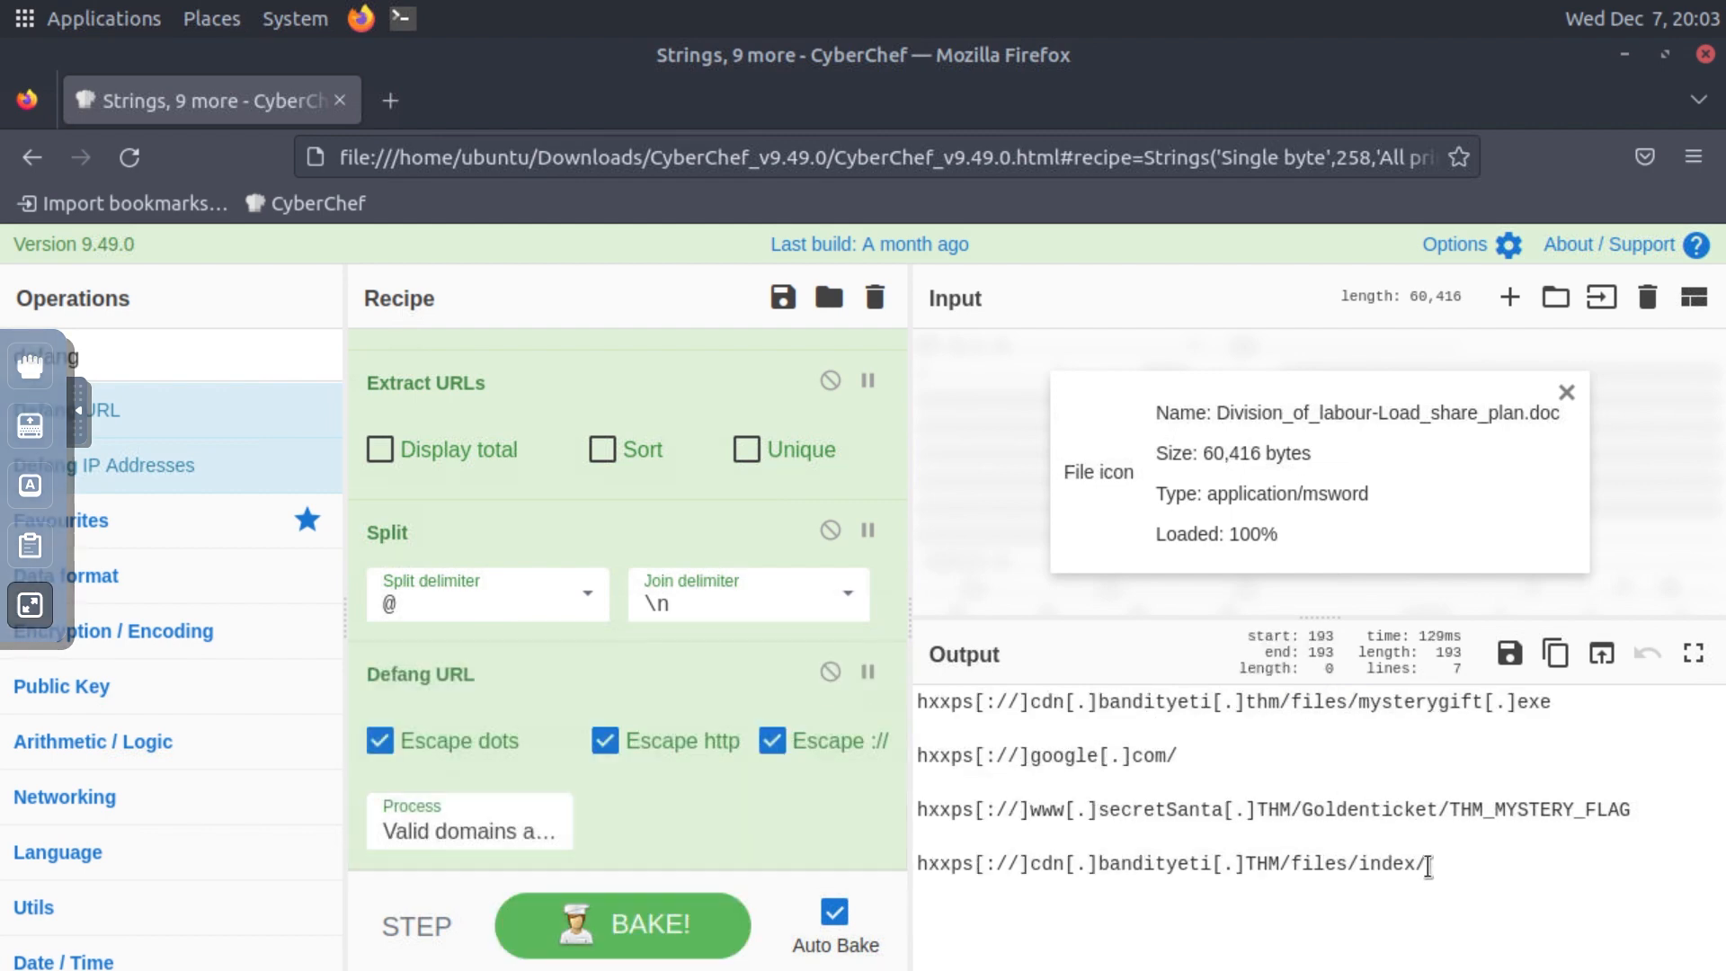
drag(1428, 865, 905, 855)
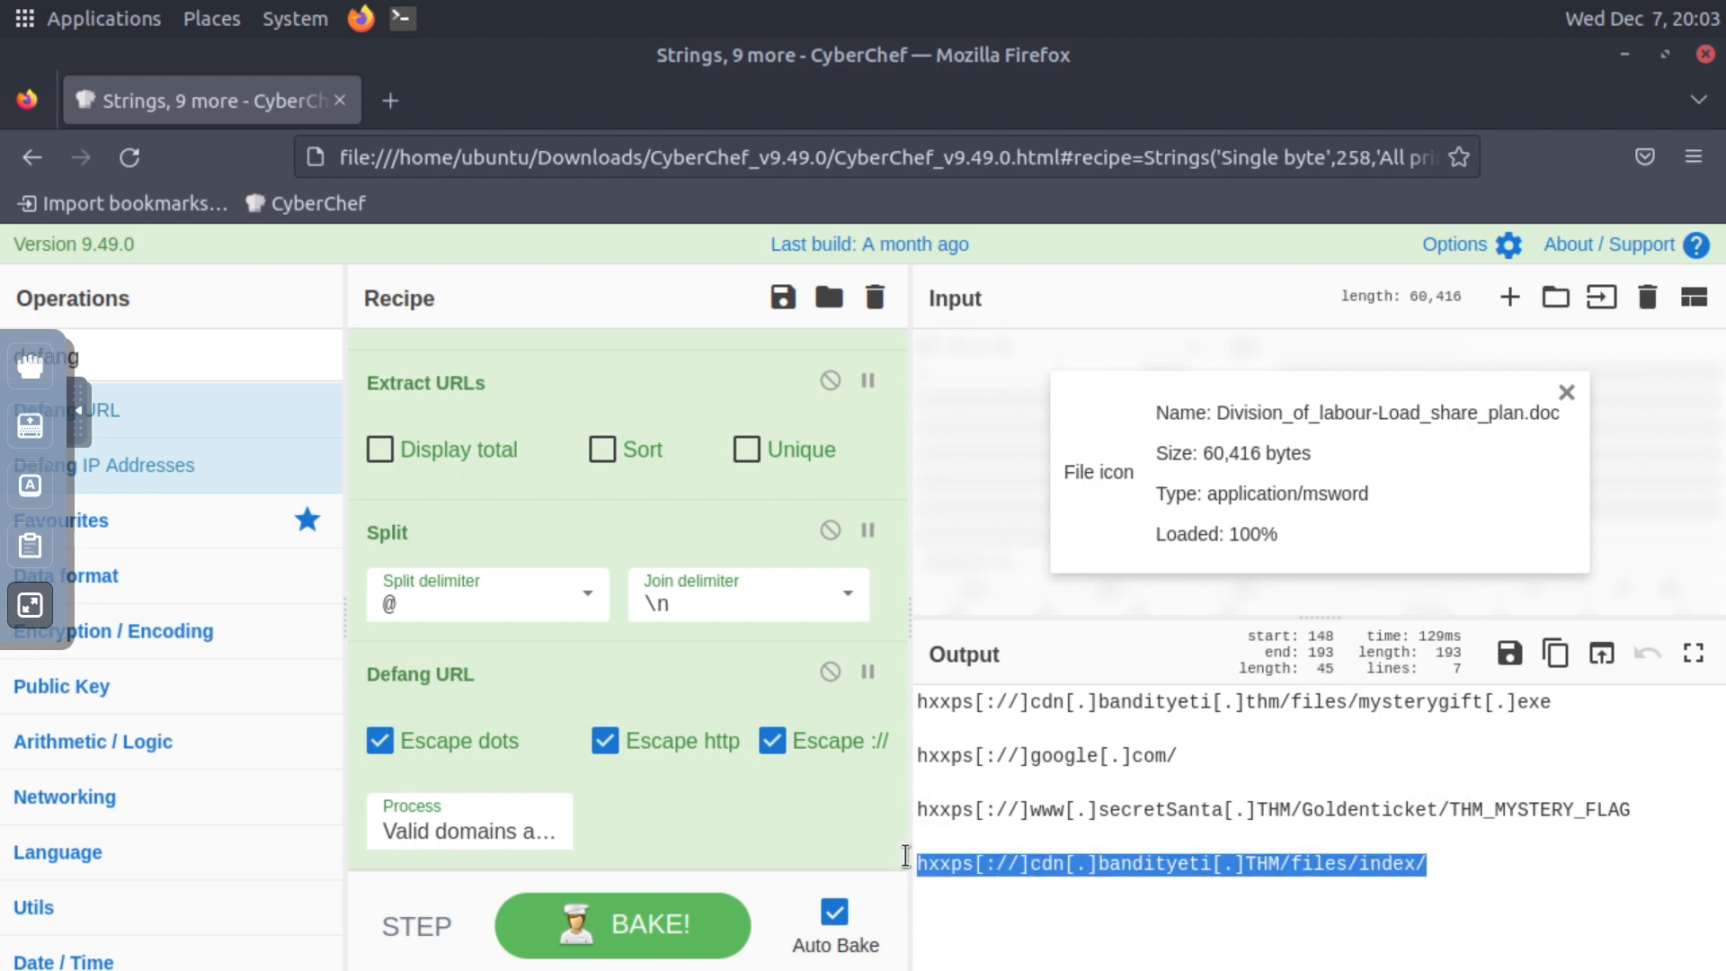
right_click(951, 872)
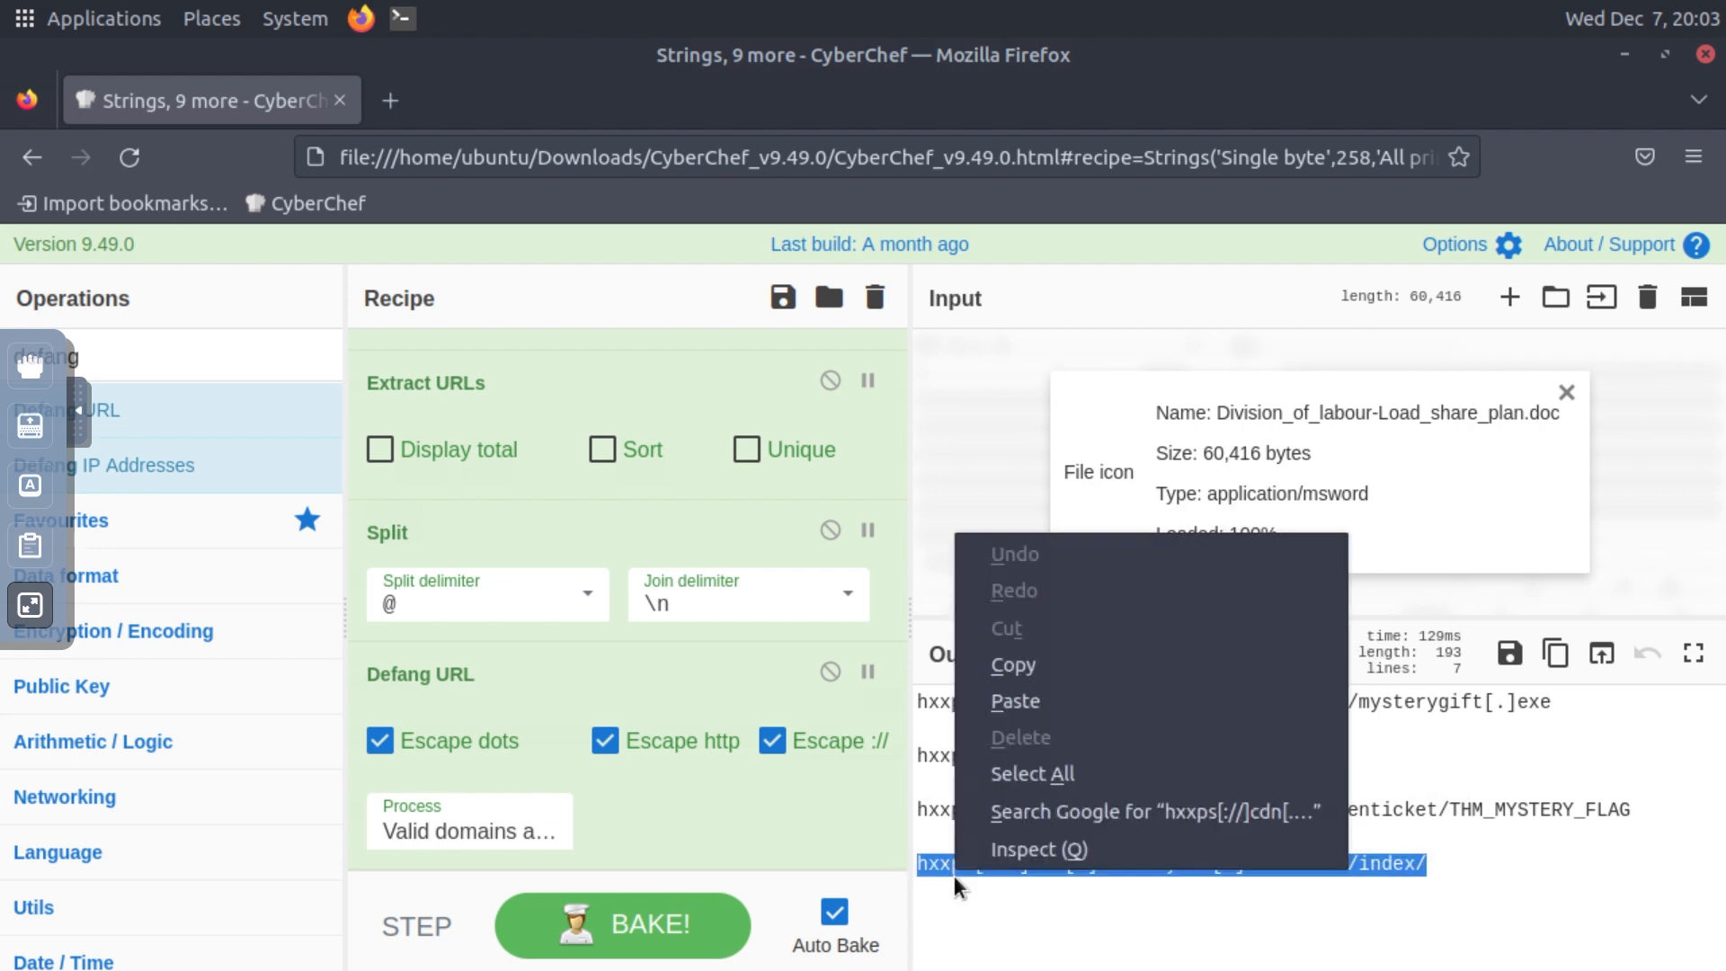
click(1043, 665)
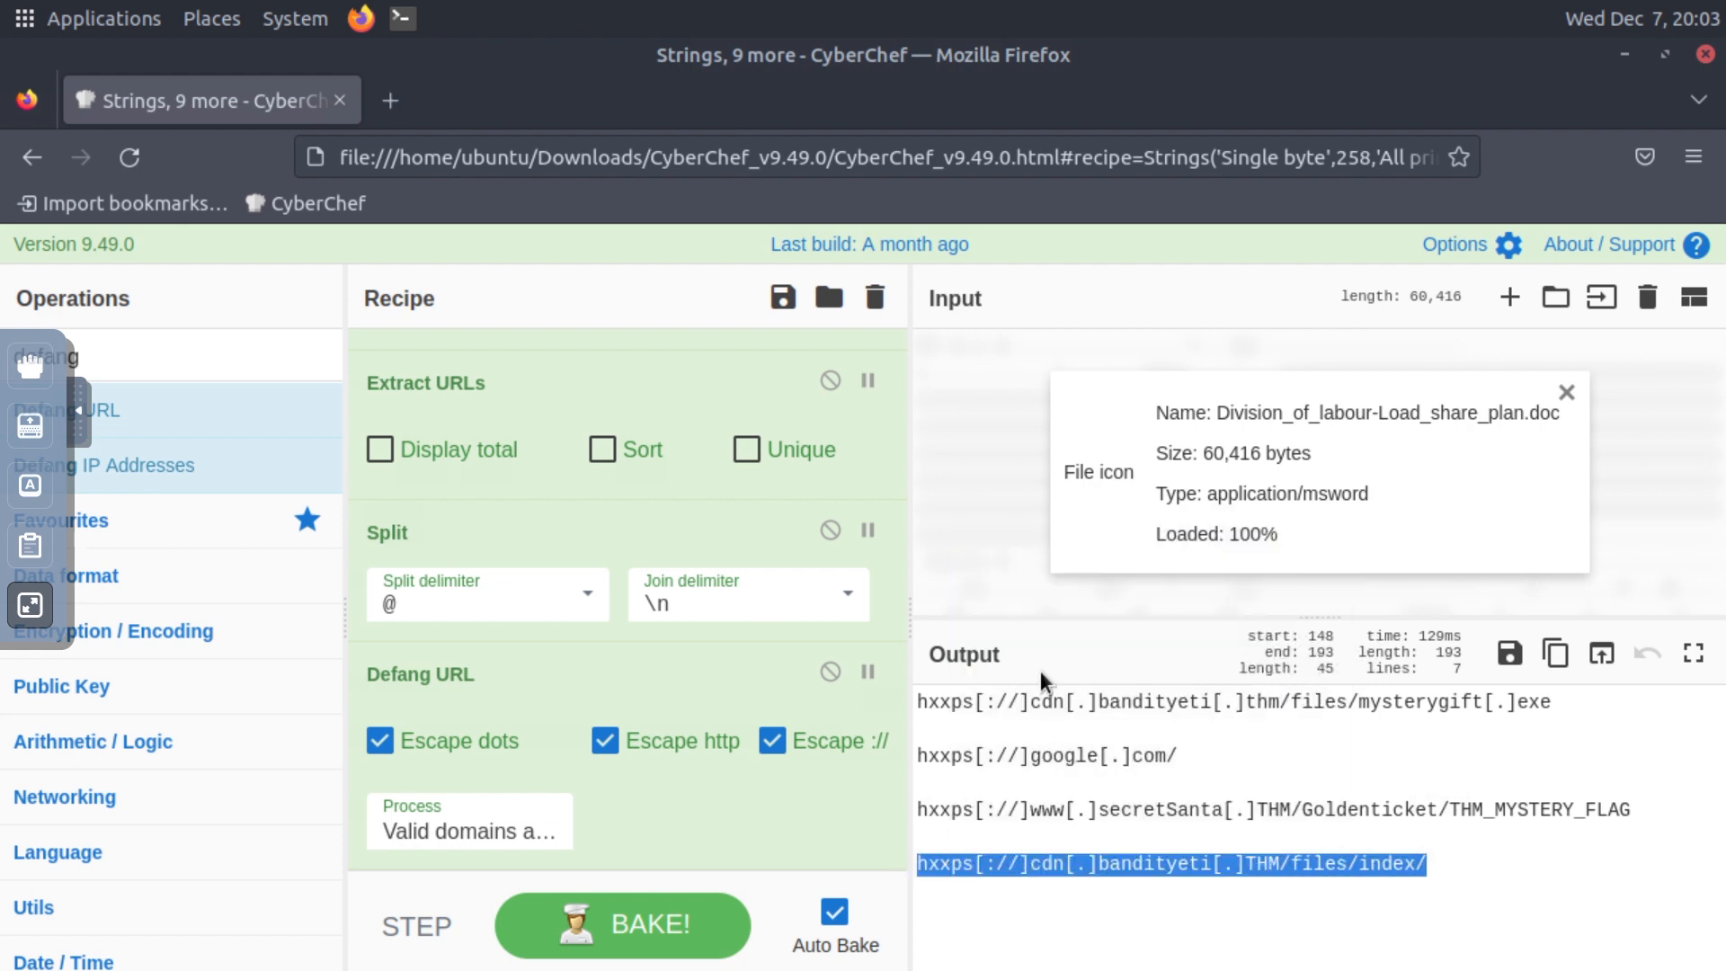
Step: Return to the questions and submit the copied URL as the last defanged URL of the bandityeti domain
click(32, 615)
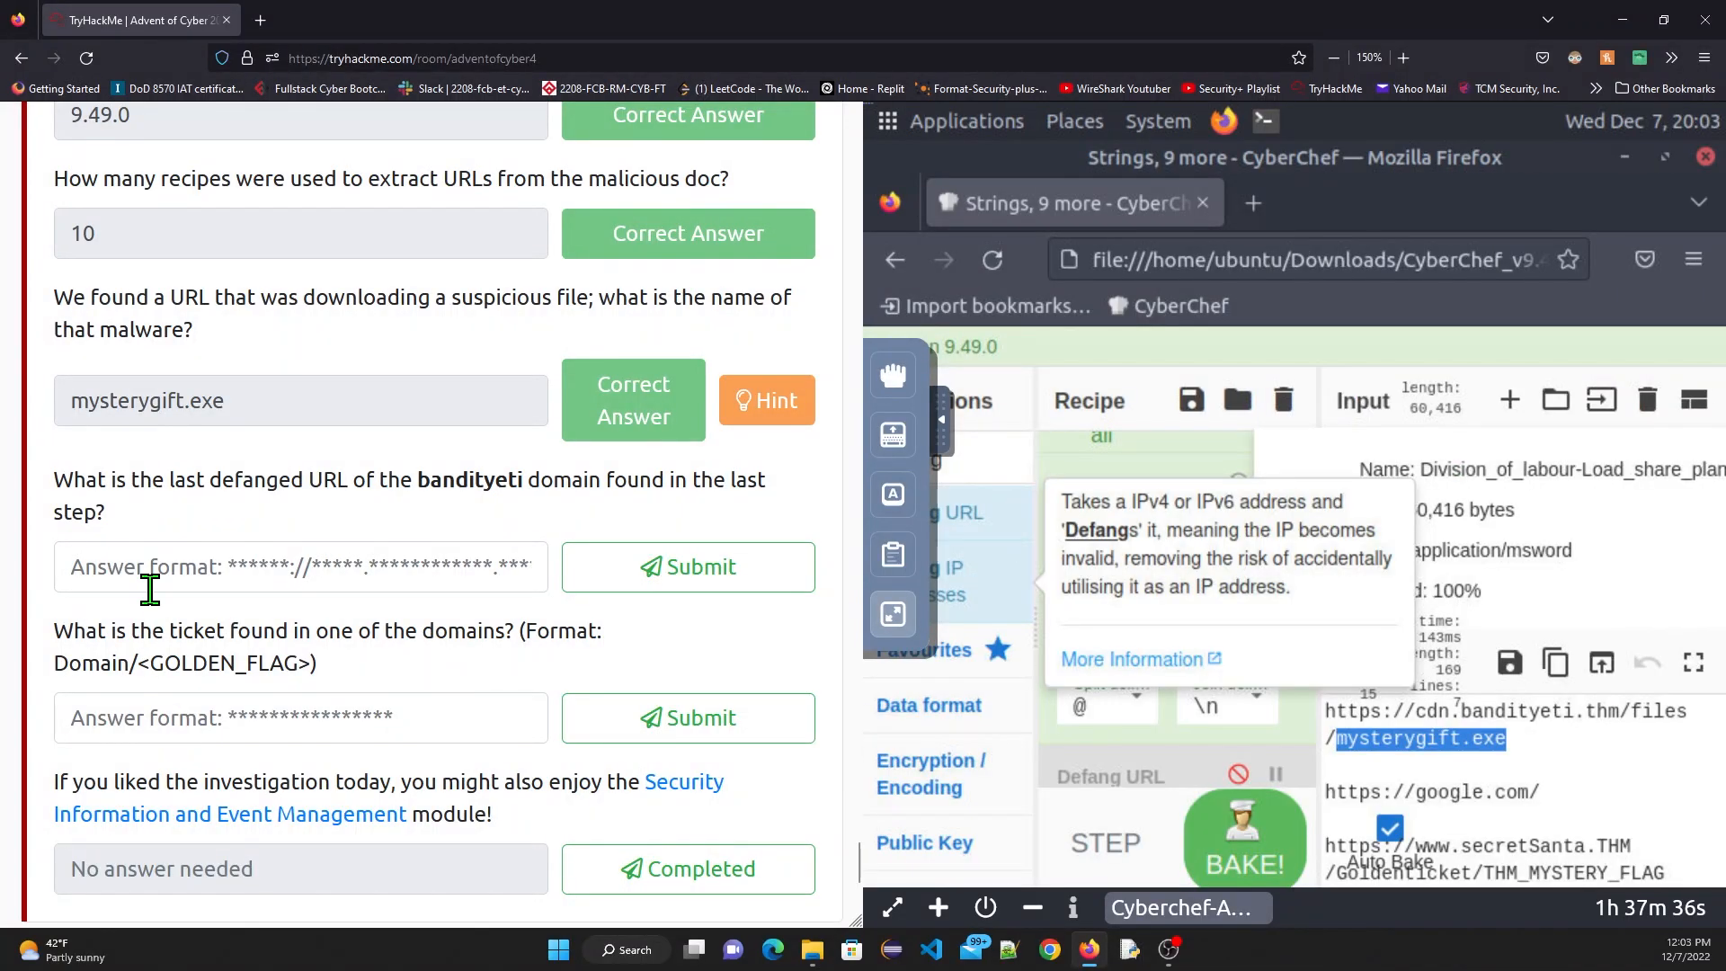
right_click(152, 580)
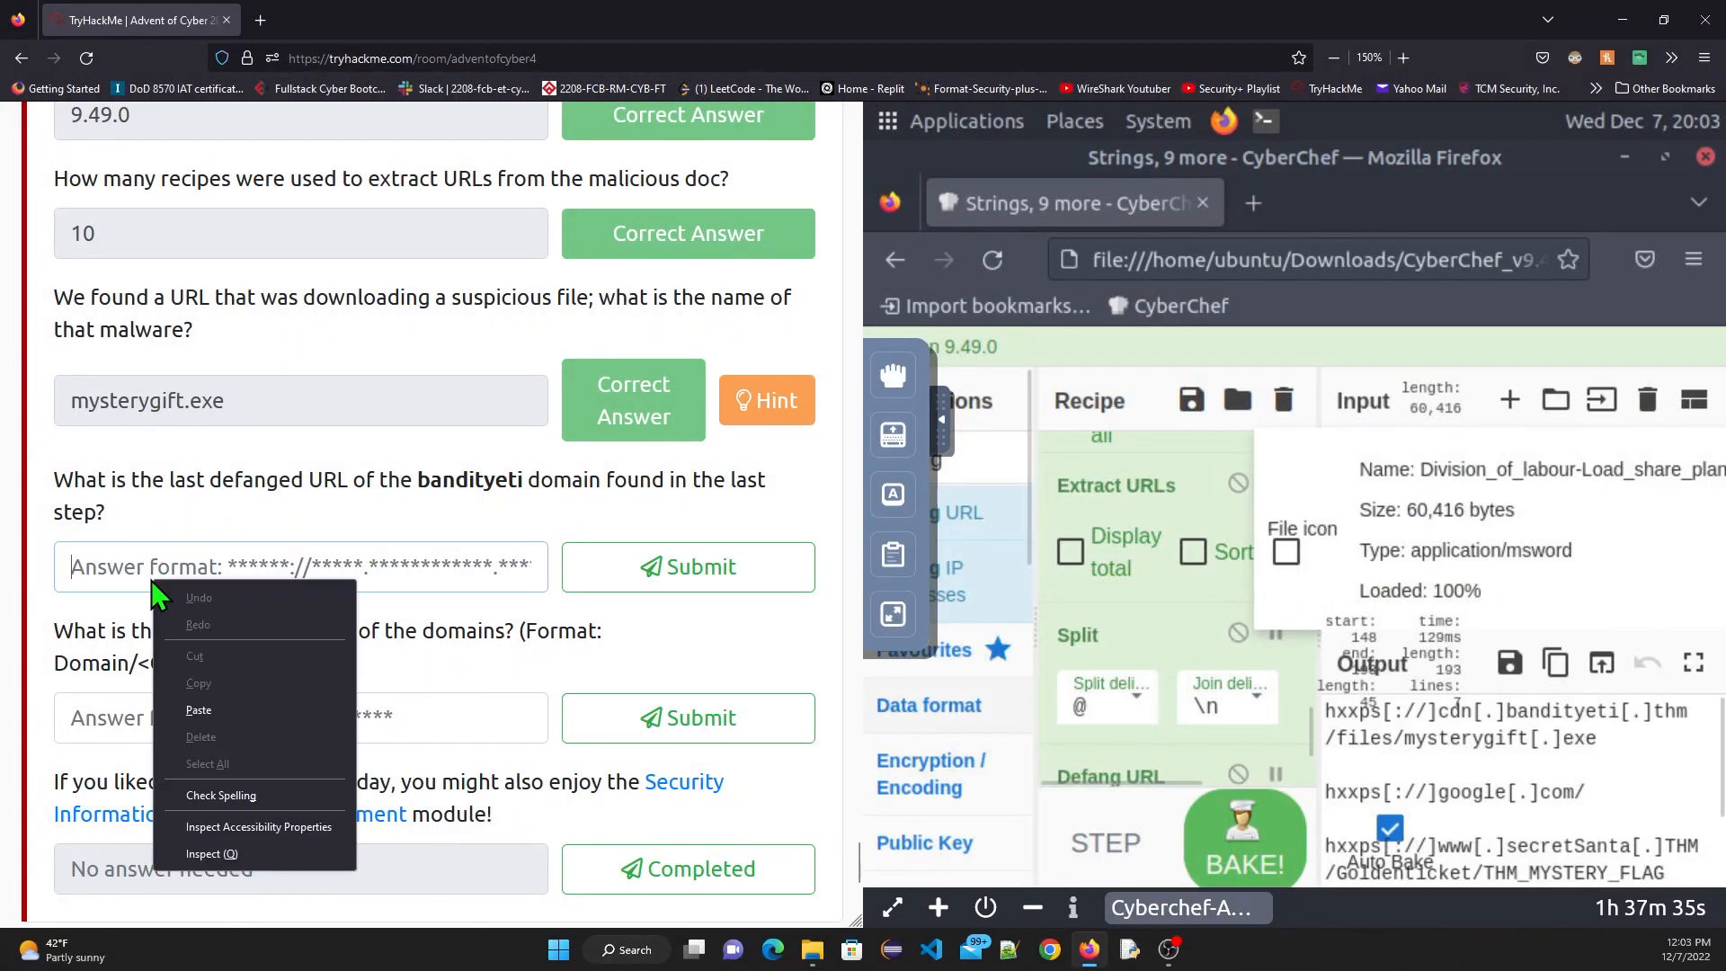
click(206, 712)
click(629, 575)
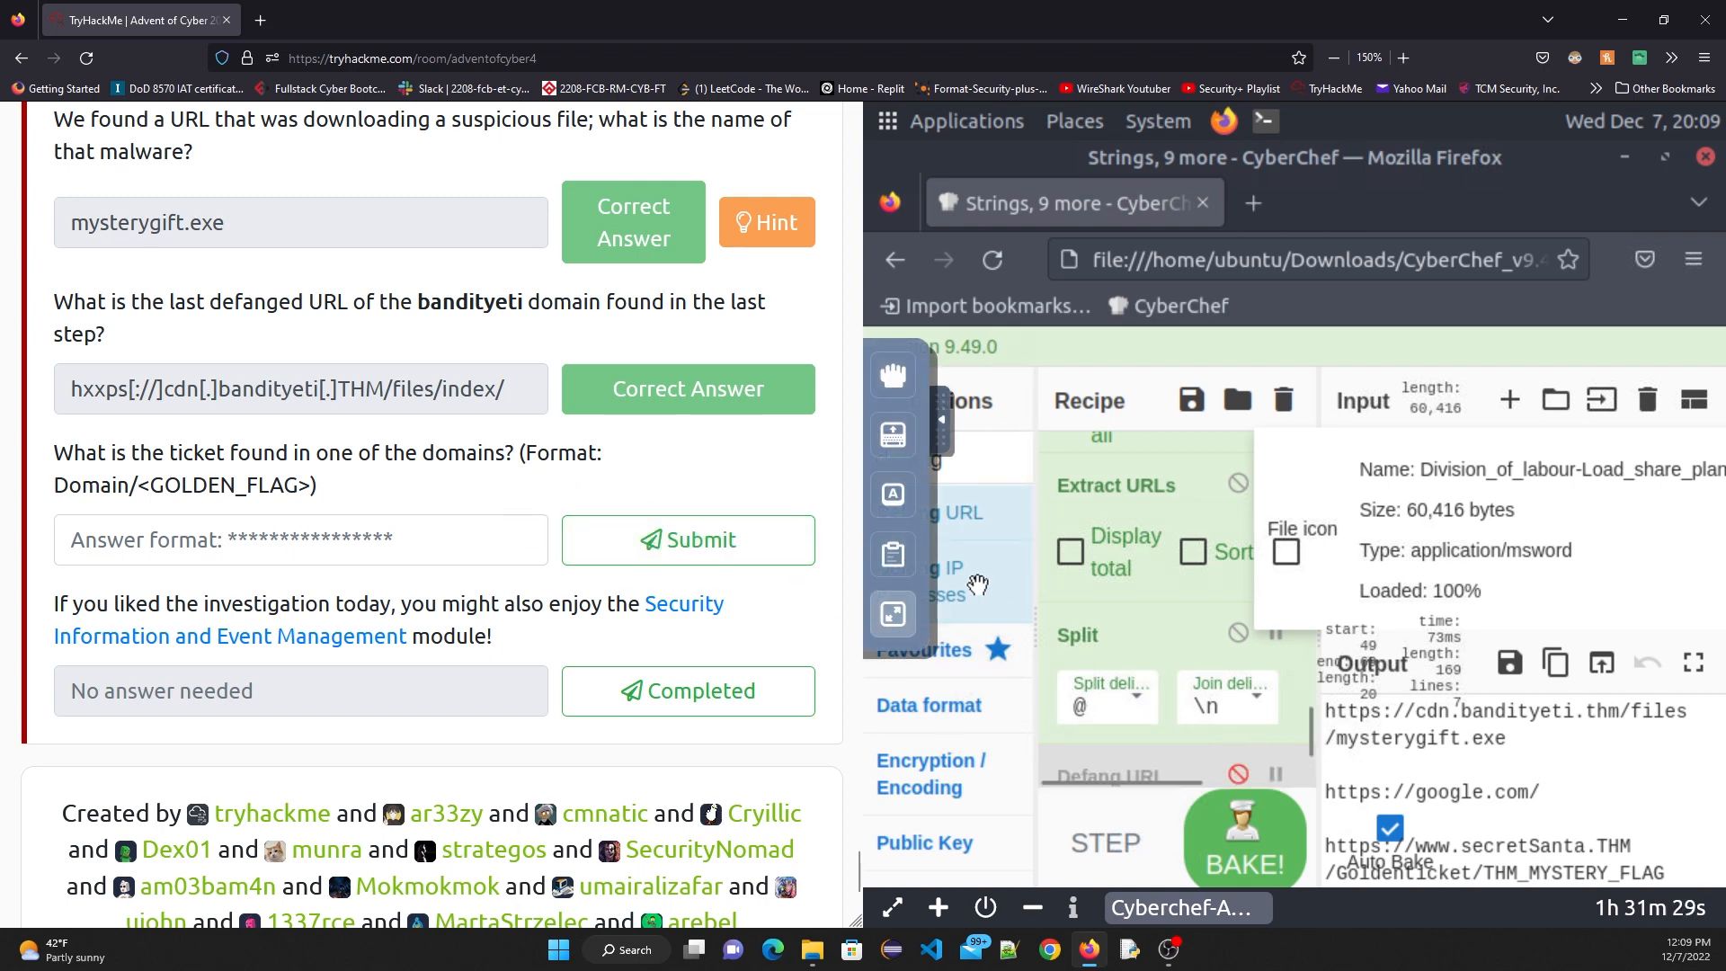
Step: Switch the Defang URL operation on and off again in the full-screen virtual machine, and copy THM_MYSTERY_FLAG from the secretSanta URL
click(893, 614)
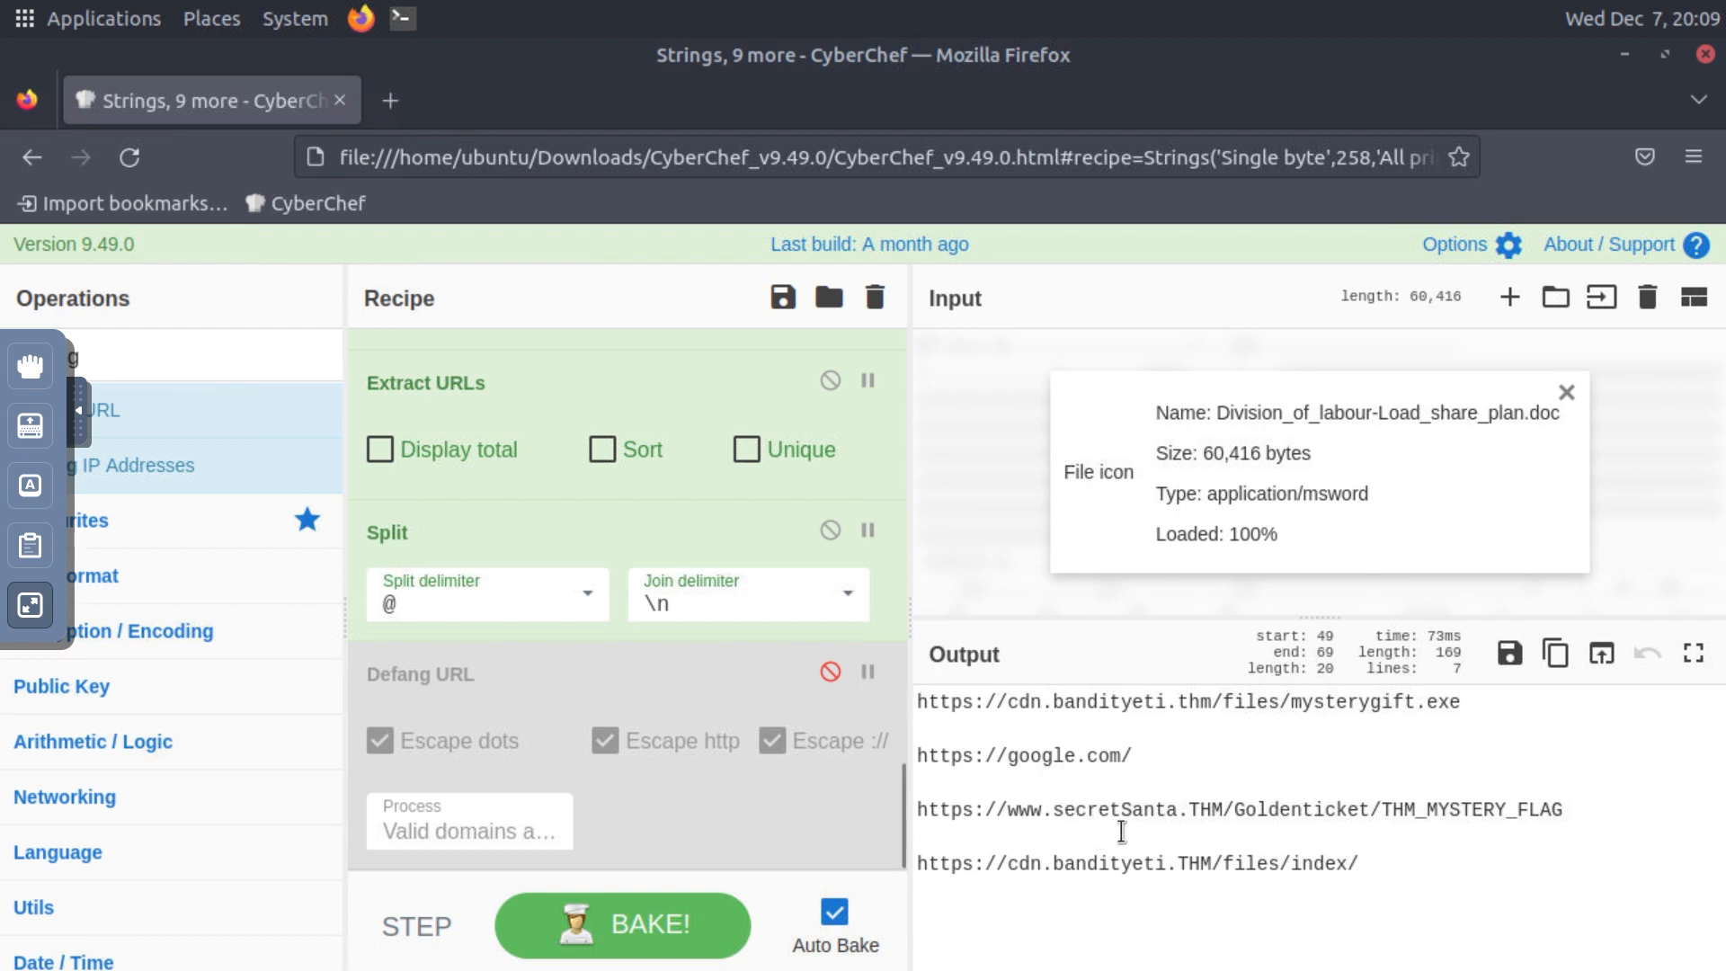
click(830, 673)
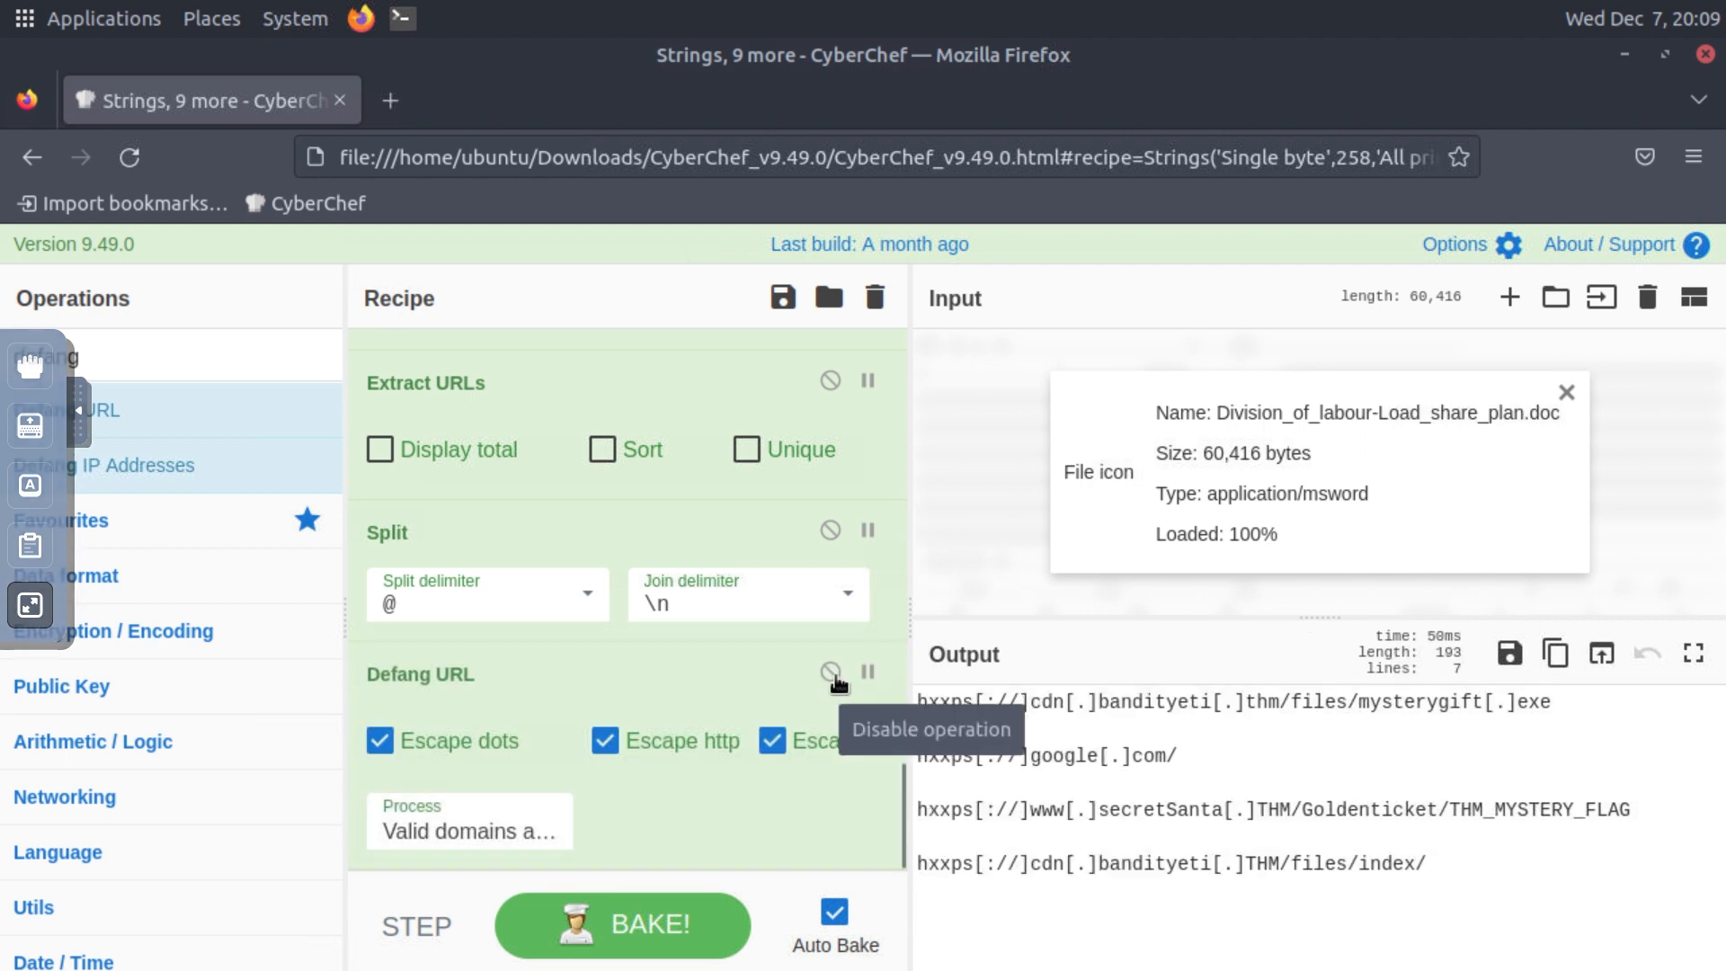
click(832, 674)
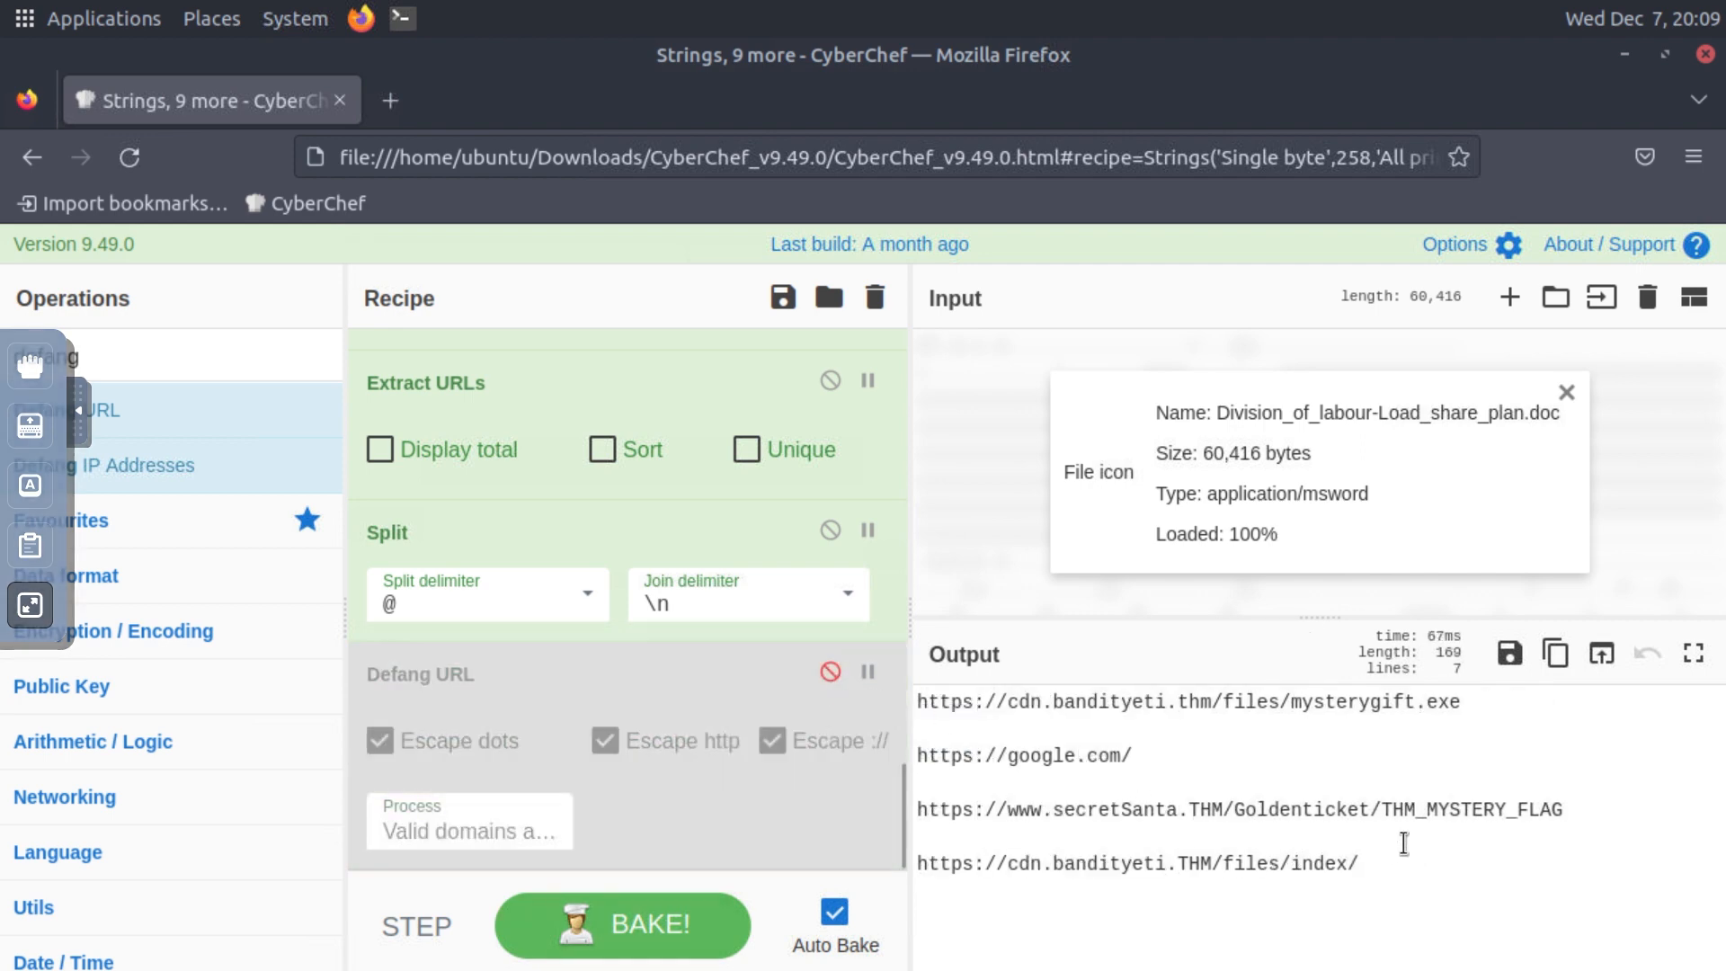
drag(1564, 810, 1387, 813)
right_click(1427, 810)
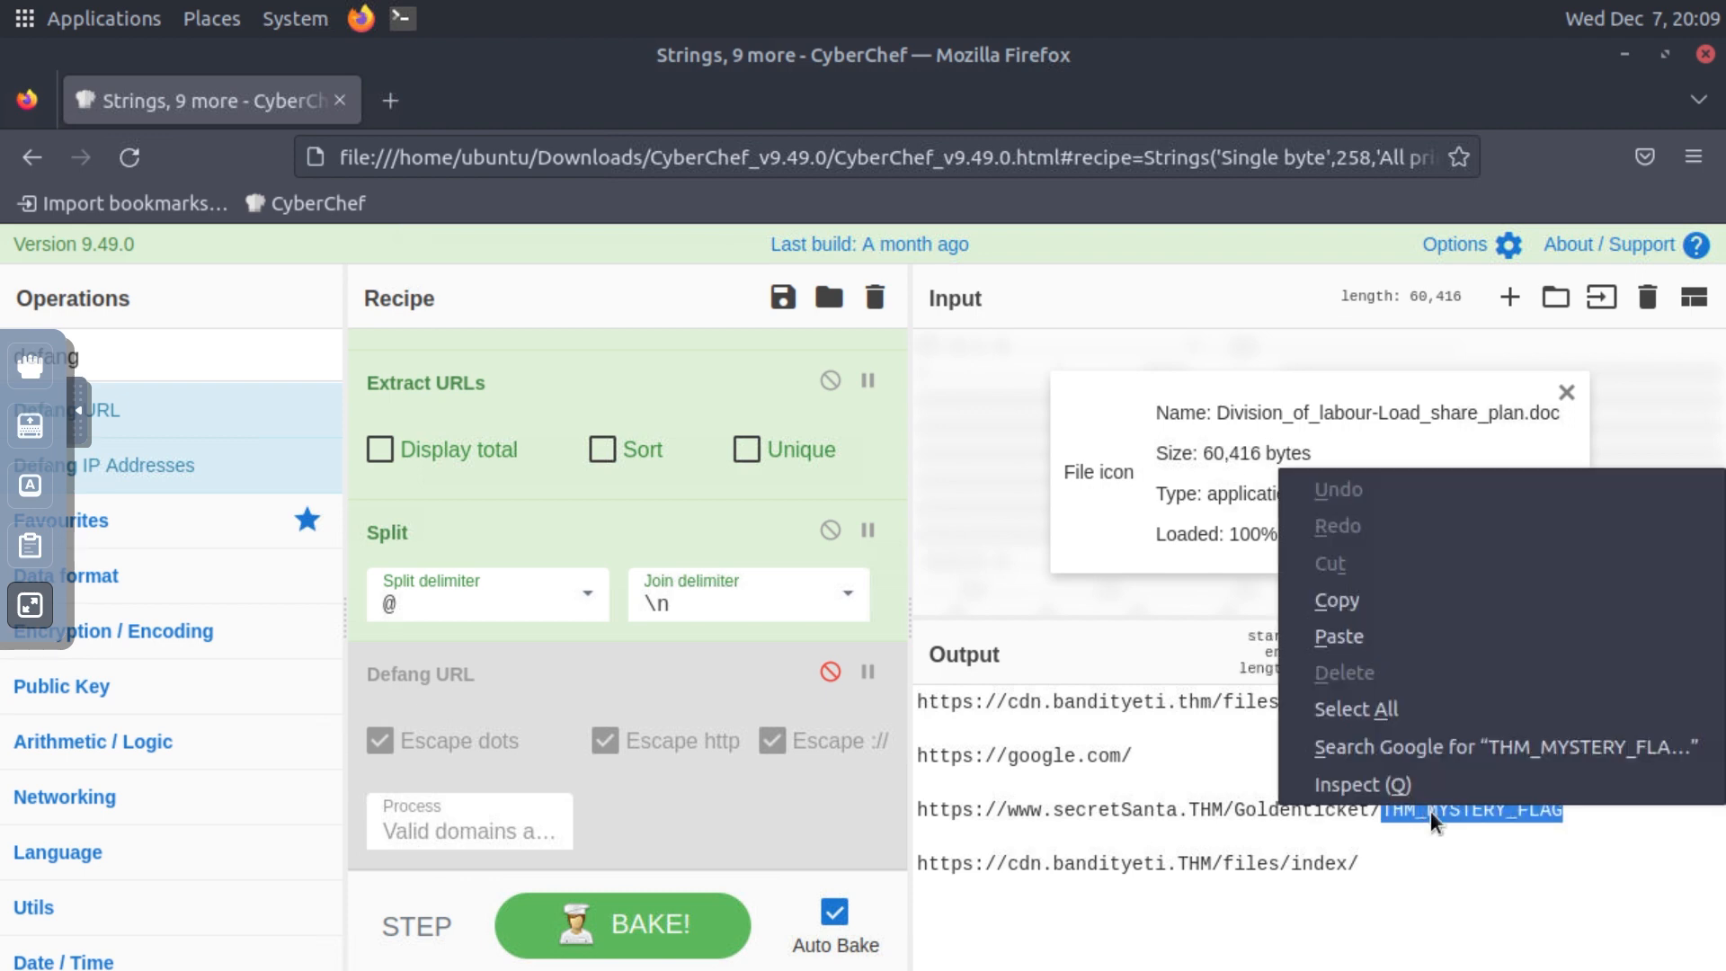
click(1384, 604)
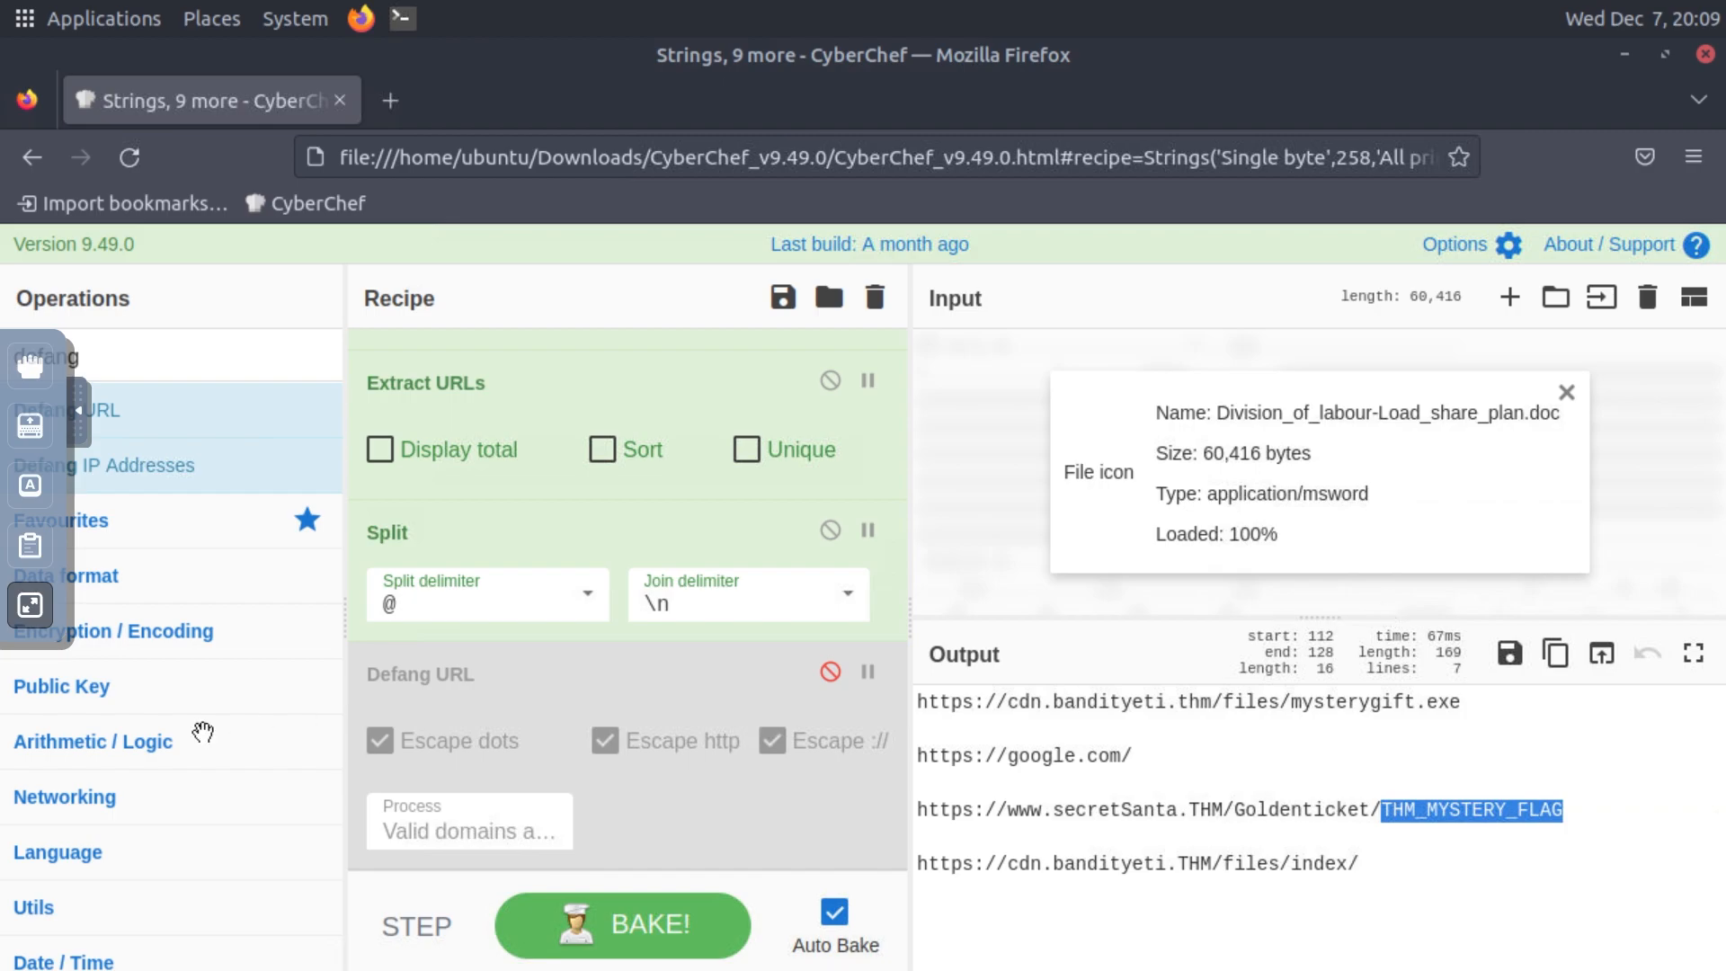
Step: Return to the questions and submit the copied THM_MYSTERY_FLAG as the ticket found in one of the domains
click(29, 604)
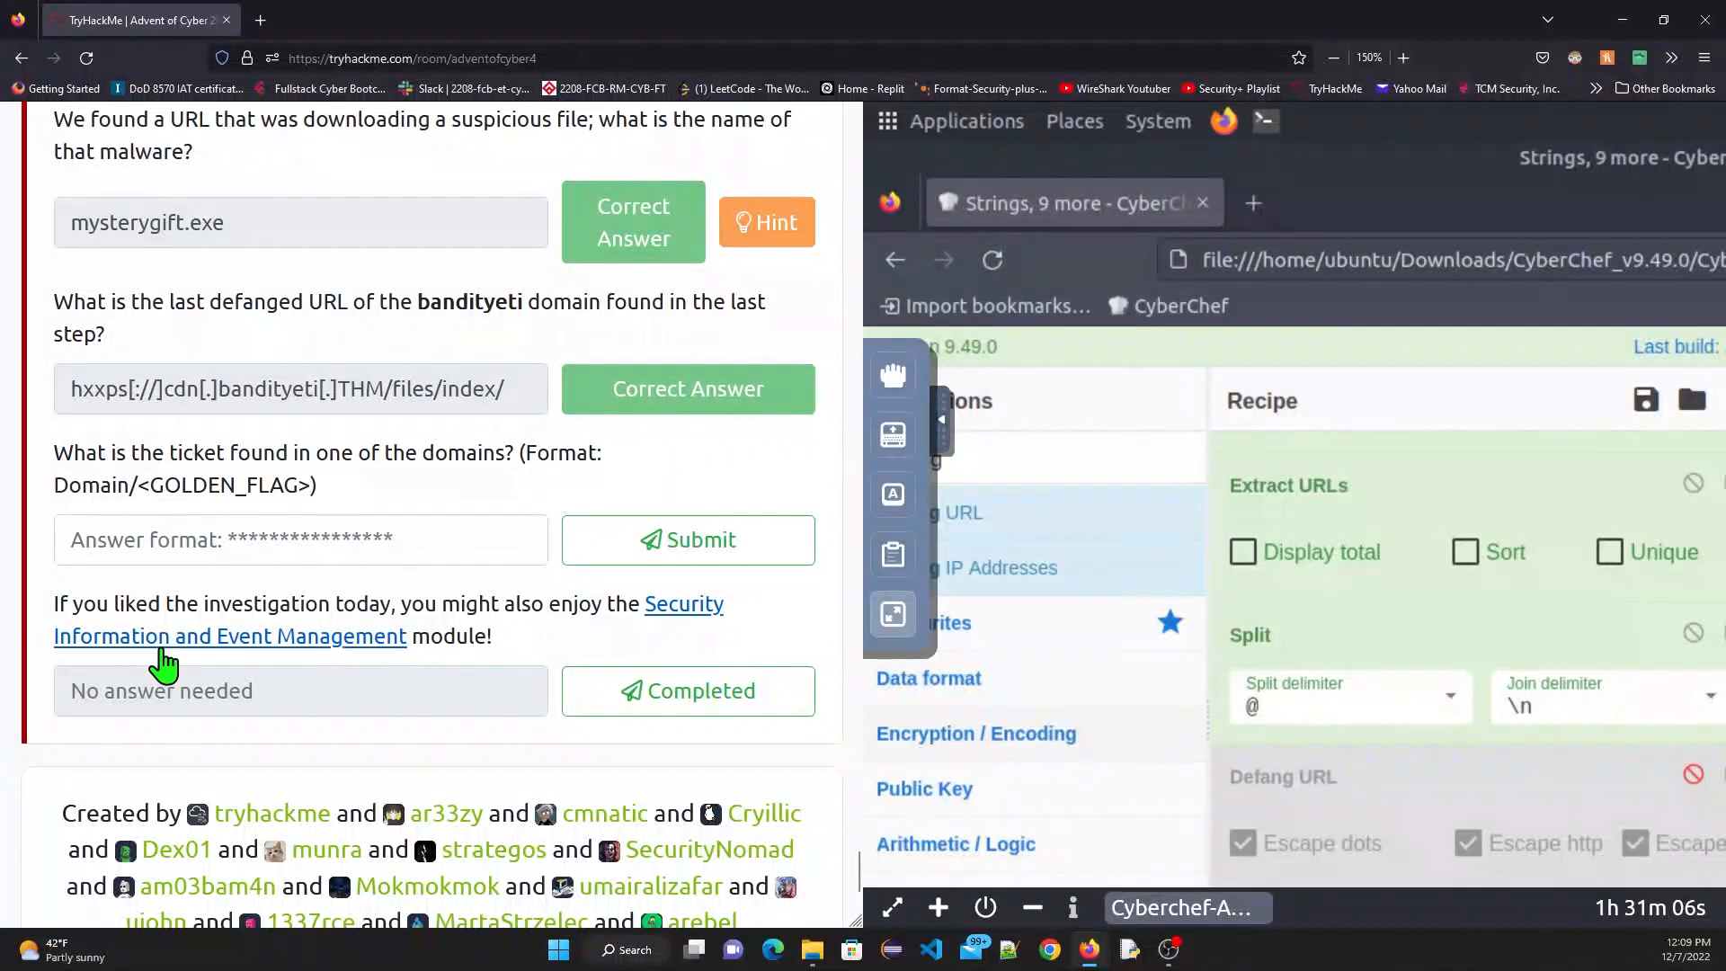
right_click(173, 540)
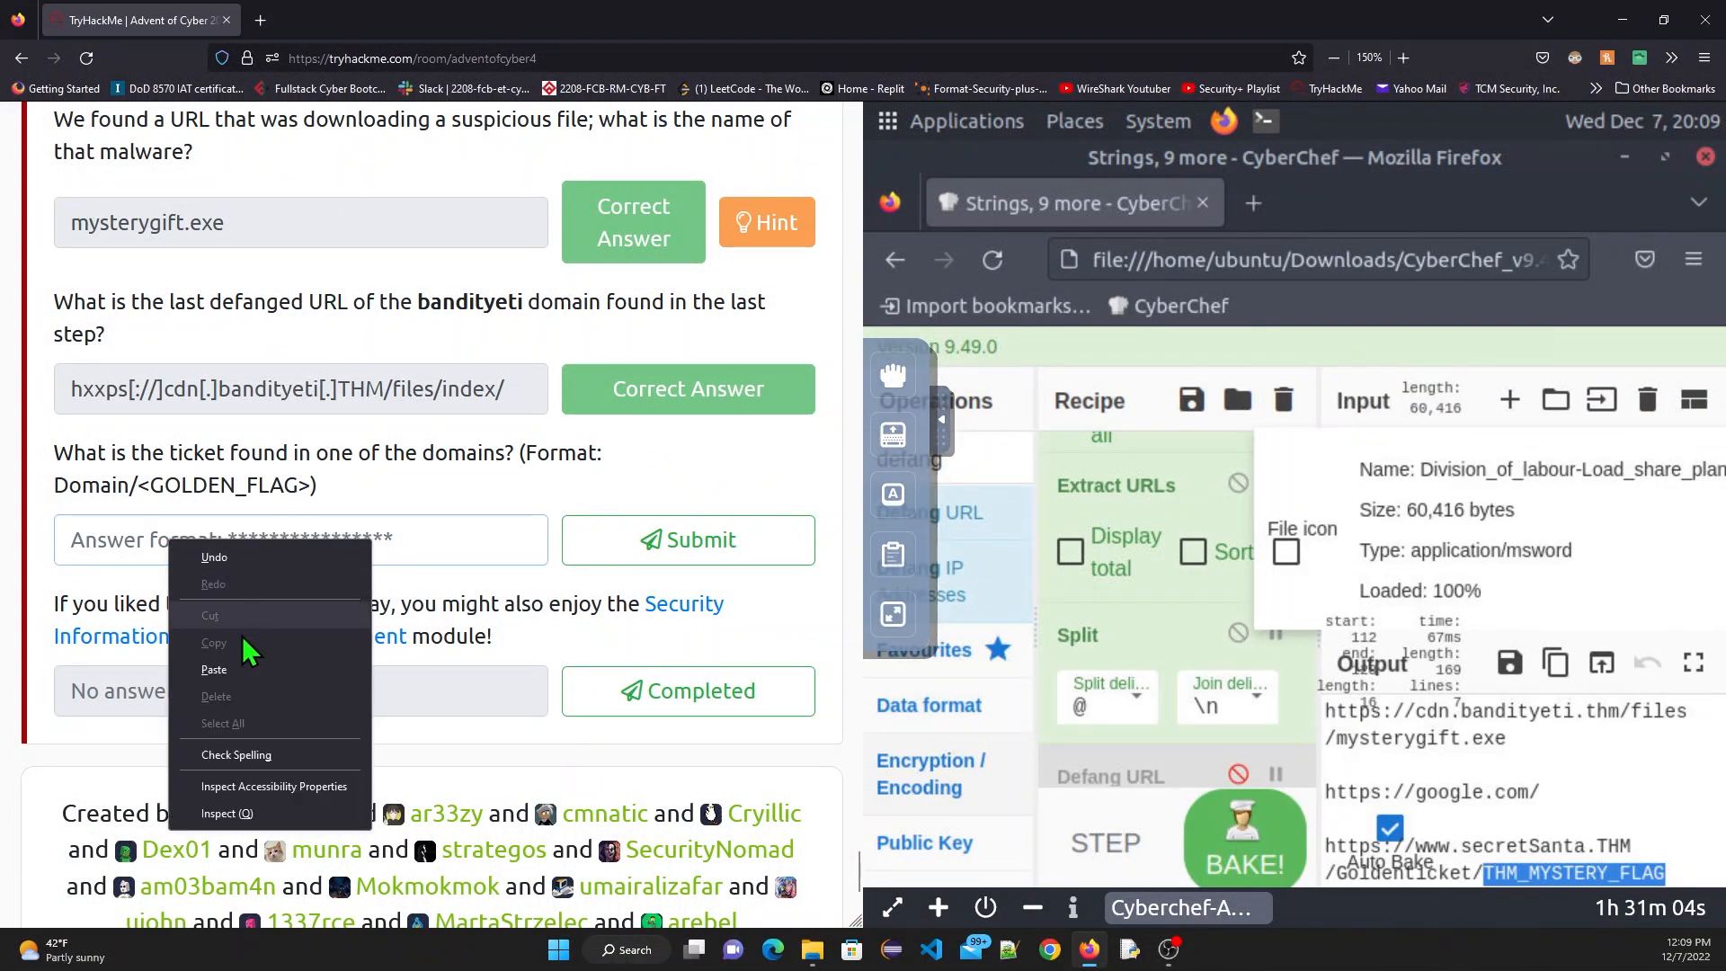
click(214, 670)
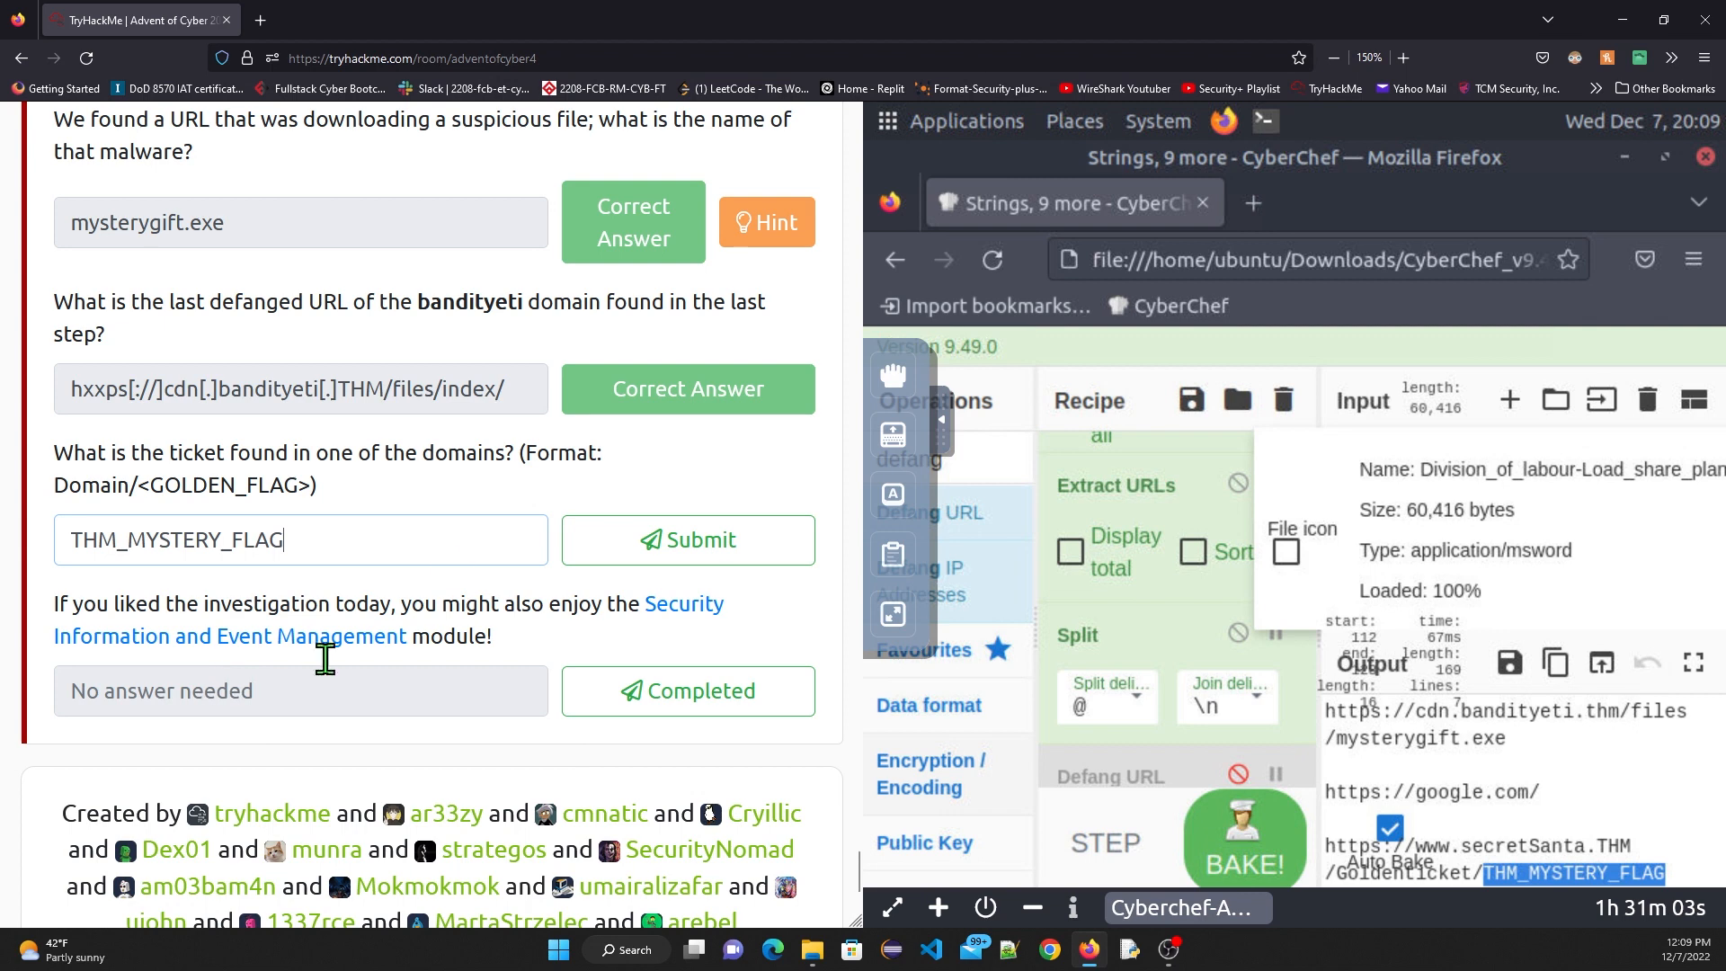
click(608, 540)
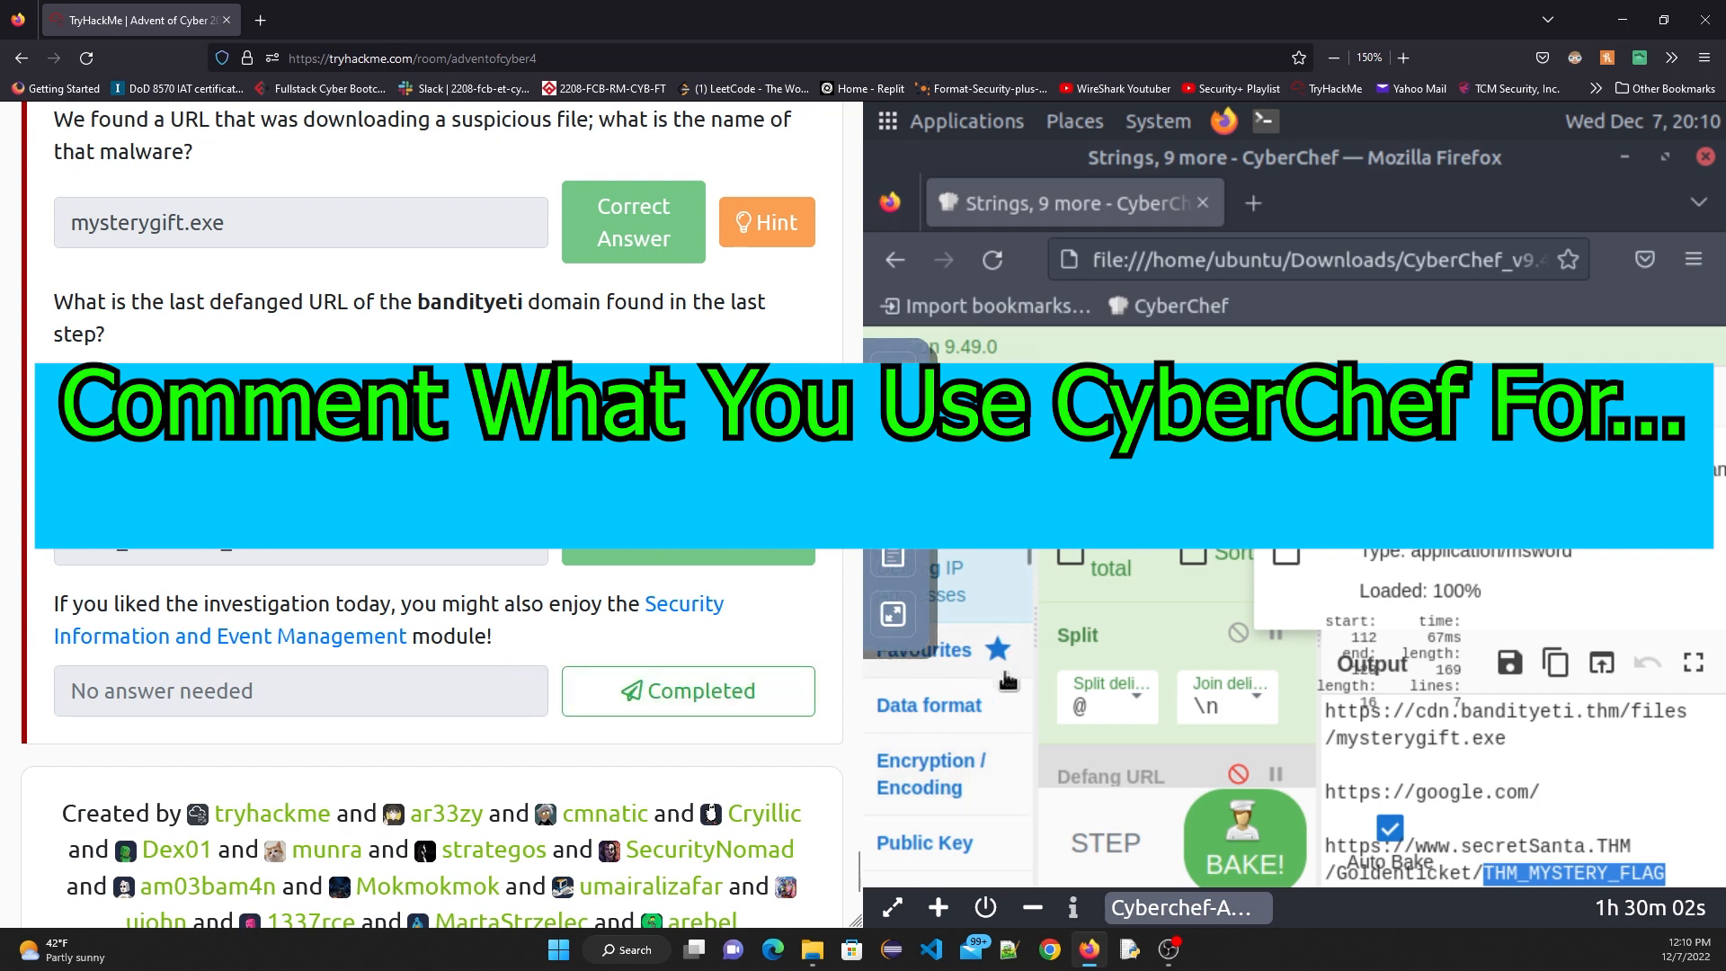
scroll(1274, 704, down, 2)
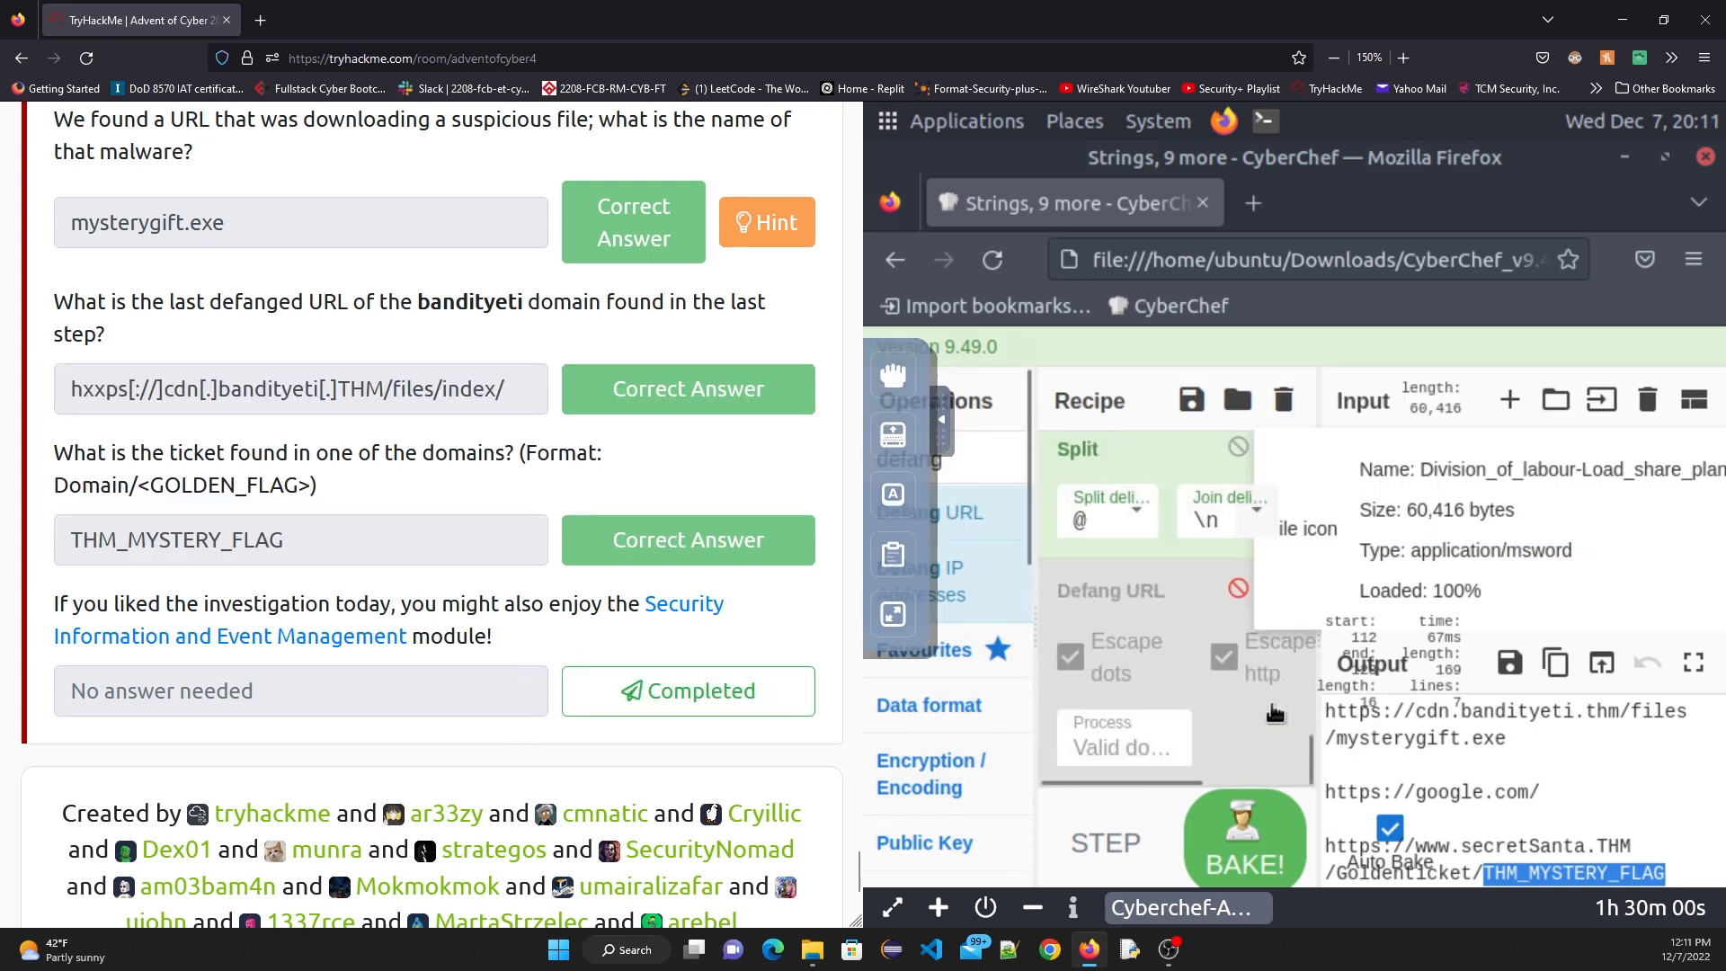